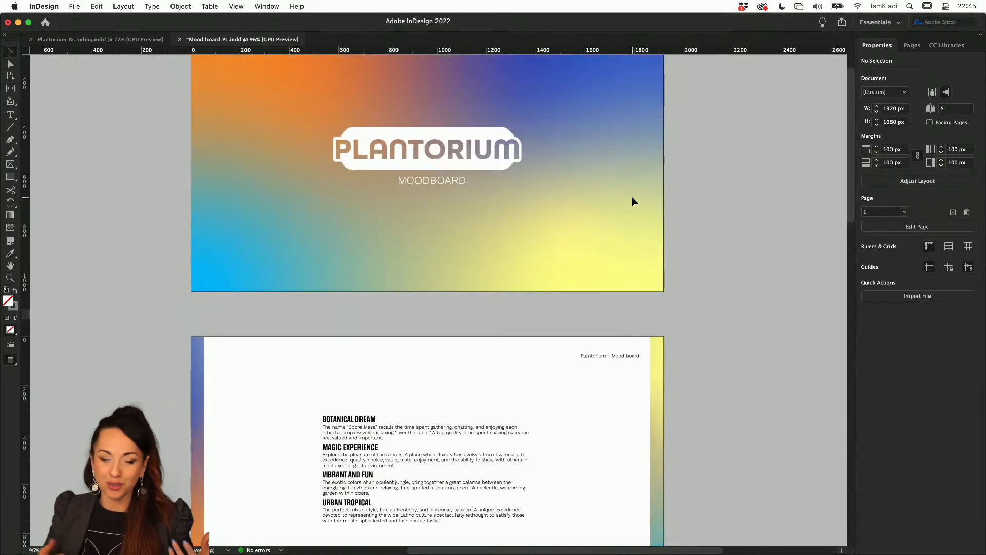
# - Review the Brand Core Values spread in the Plantorium_Branding document and return to the Mood board PL document
pyautogui.click(144, 43)
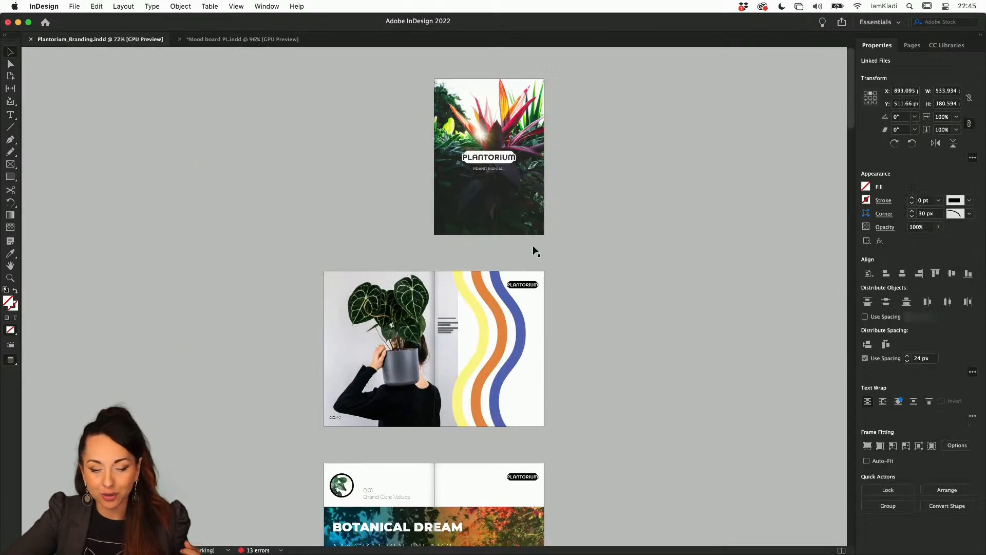
pyautogui.scroll(-4, 532, 245)
pyautogui.scroll(-4, 534, 250)
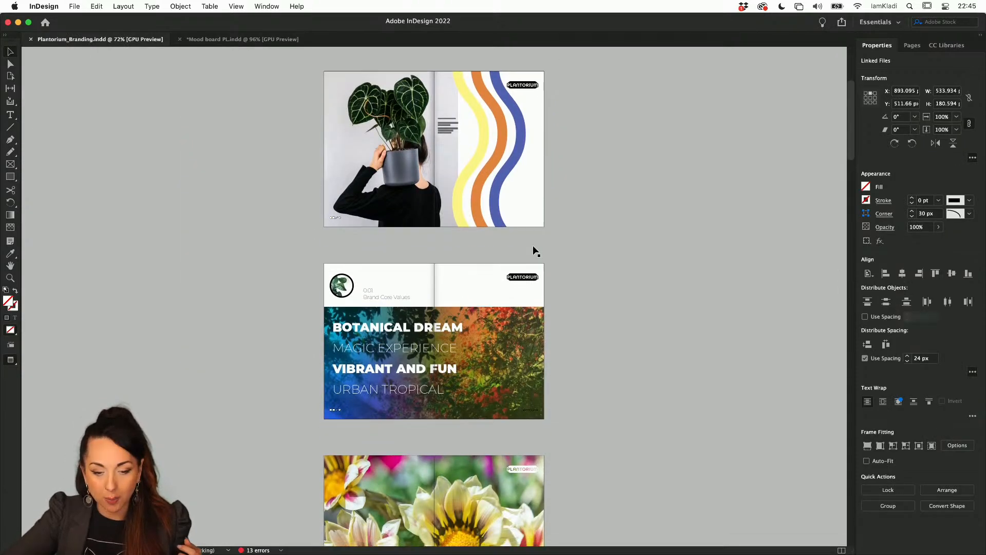
pyautogui.press('super+2')
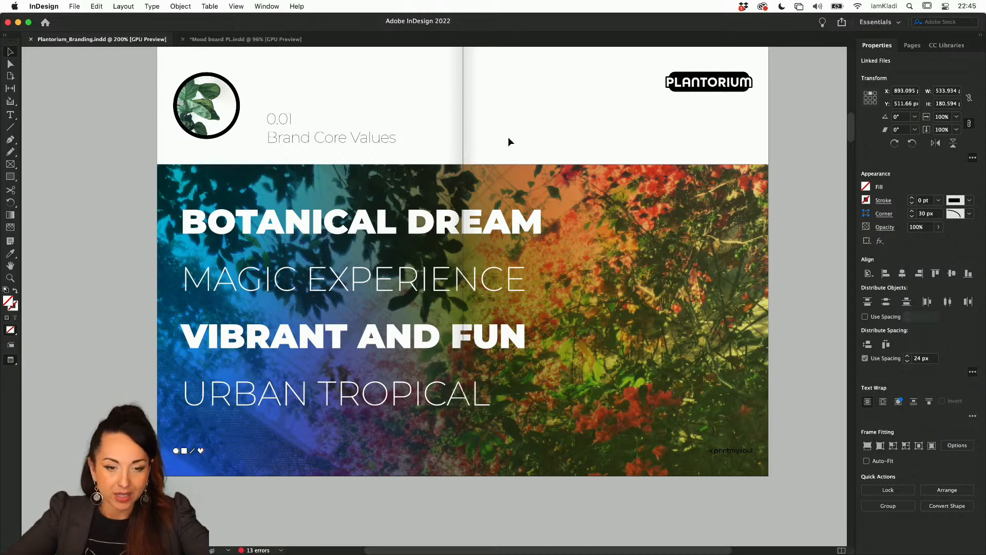
pyautogui.click(265, 40)
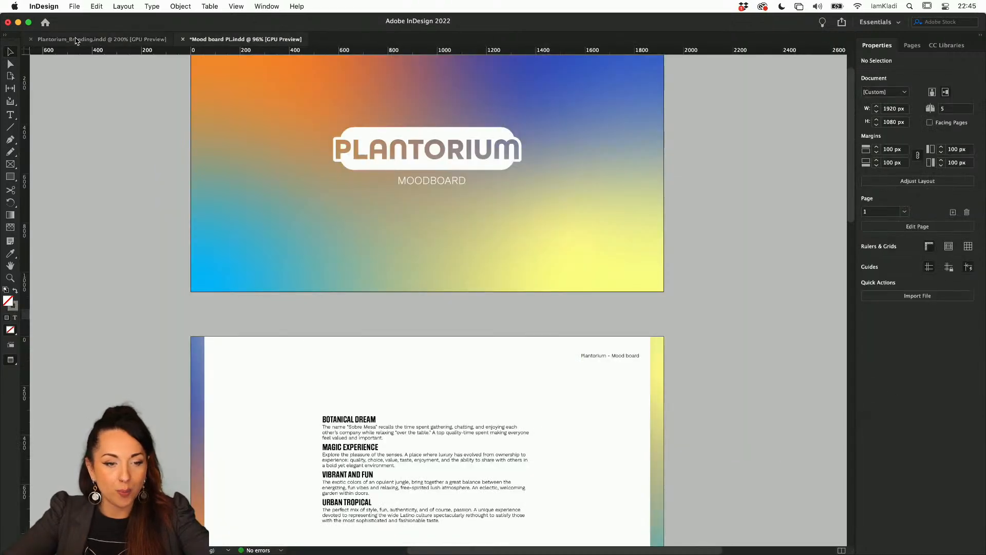
# - Start a new web document named "Plantorium moodboard"
pyautogui.click(46, 23)
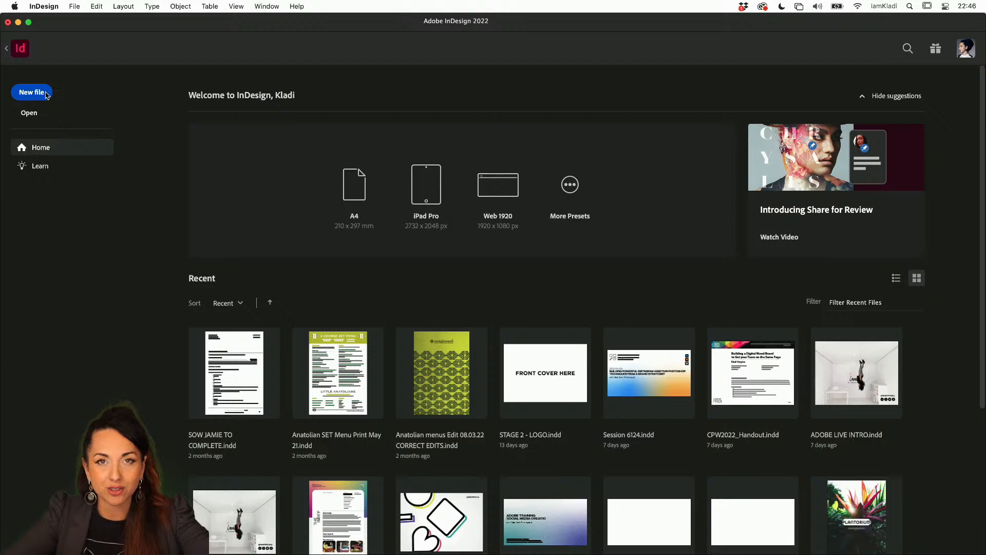
pyautogui.click(45, 92)
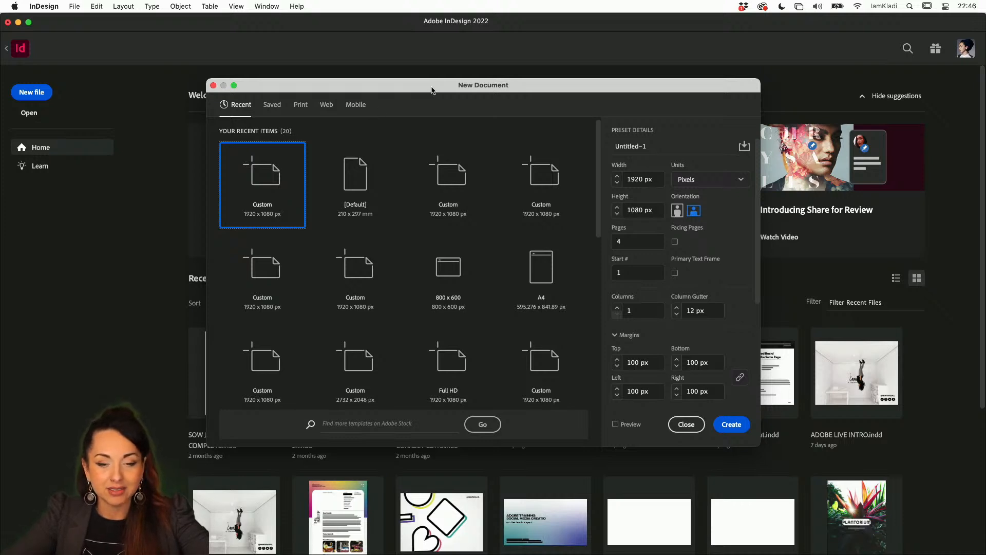
pyautogui.click(326, 105)
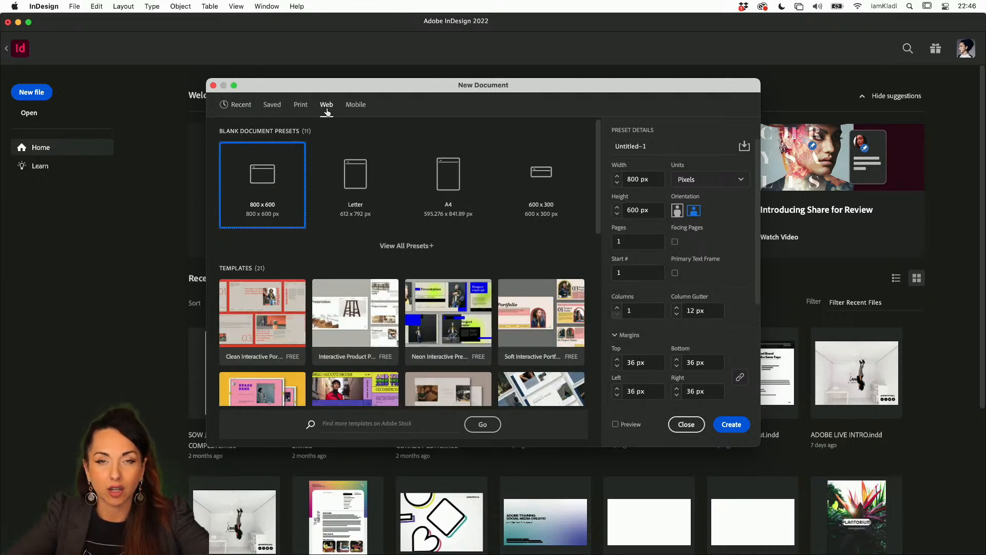
pyautogui.click(654, 148)
pyautogui.doubleClick(652, 147)
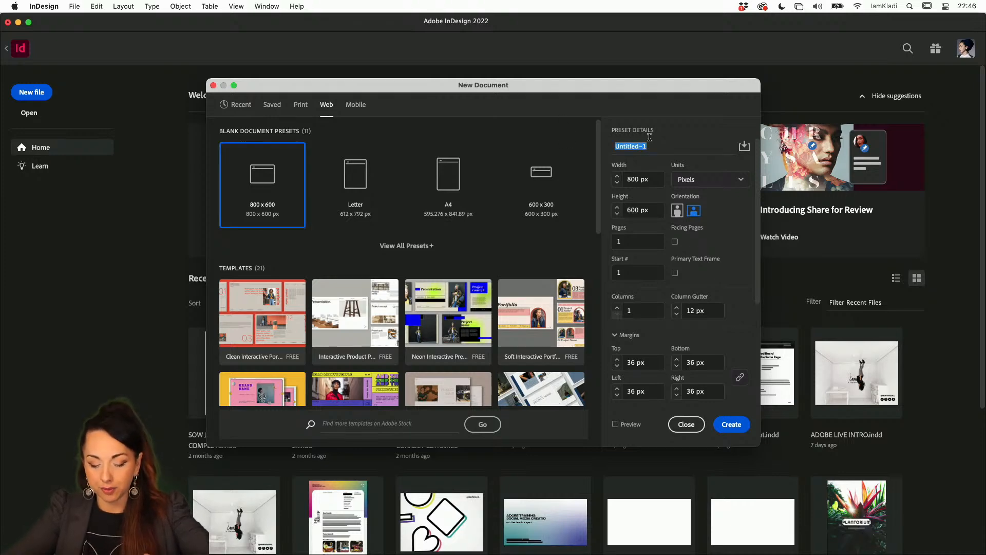
pyautogui.write('Plantori')
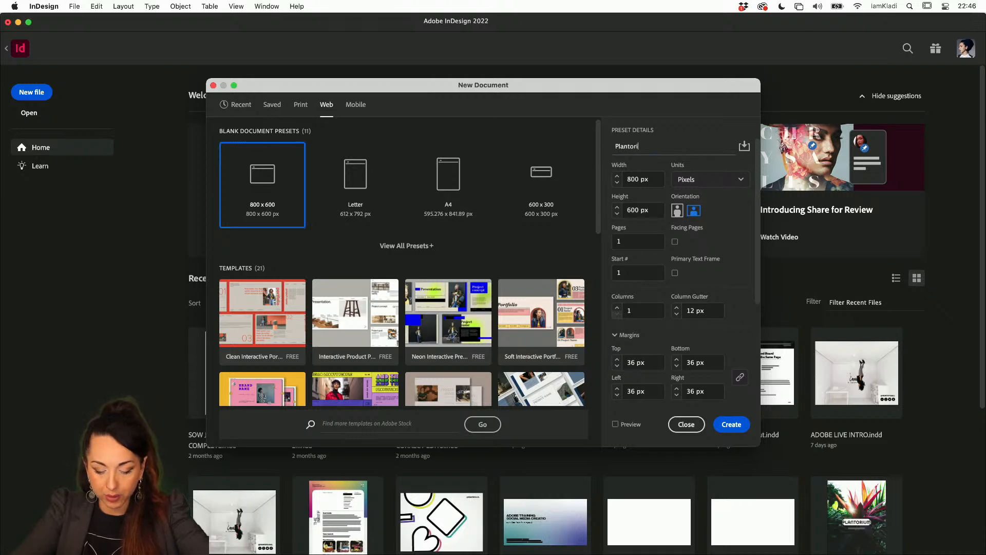
pyautogui.write('um moodboard')
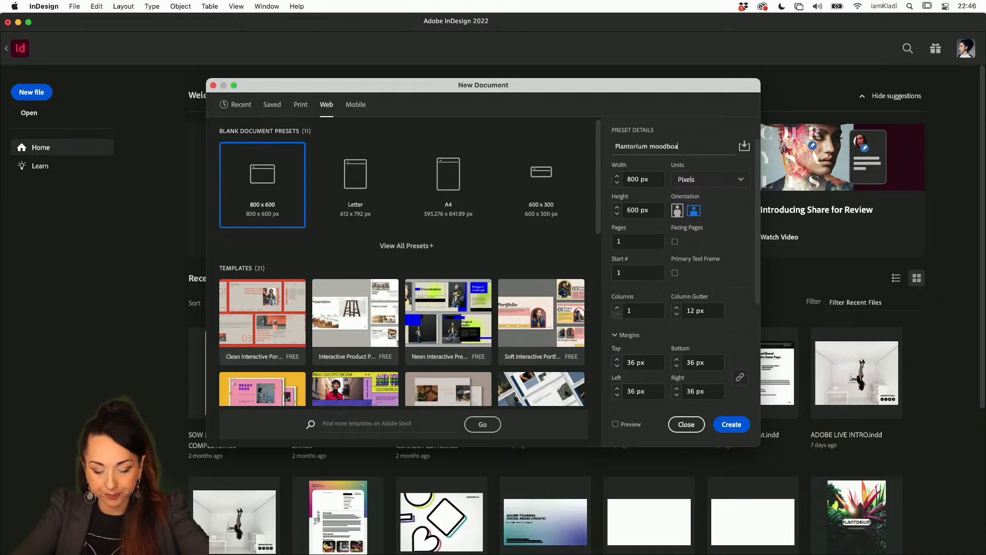
# - Set the new document's page size to 1920 px wide and 1080 px high
pyautogui.doubleClick(634, 180)
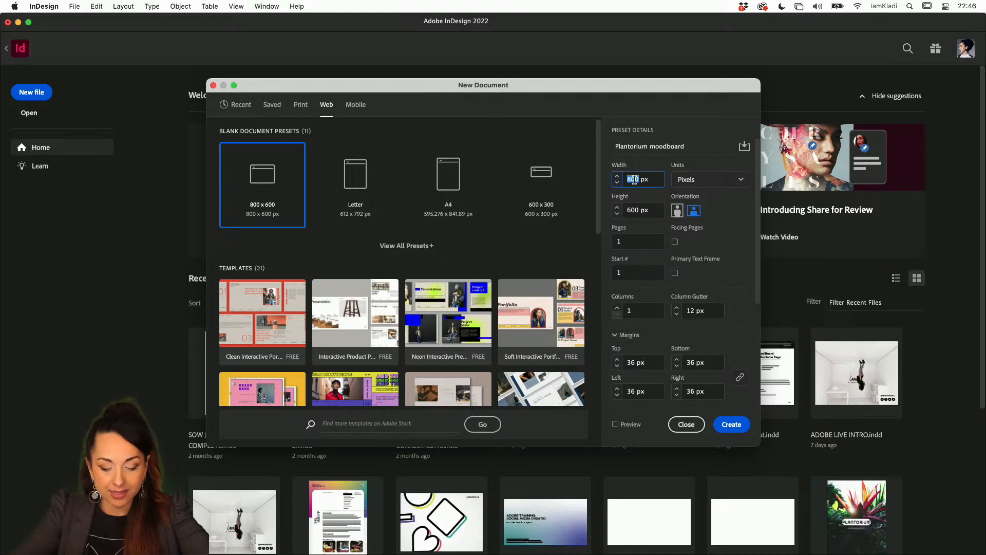
pyautogui.write('1920')
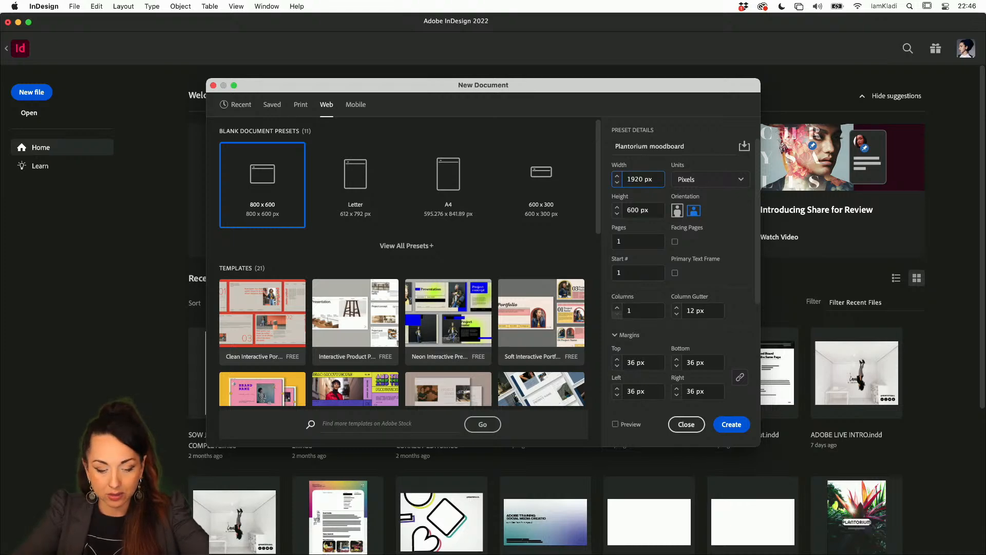
pyautogui.press('Tab')
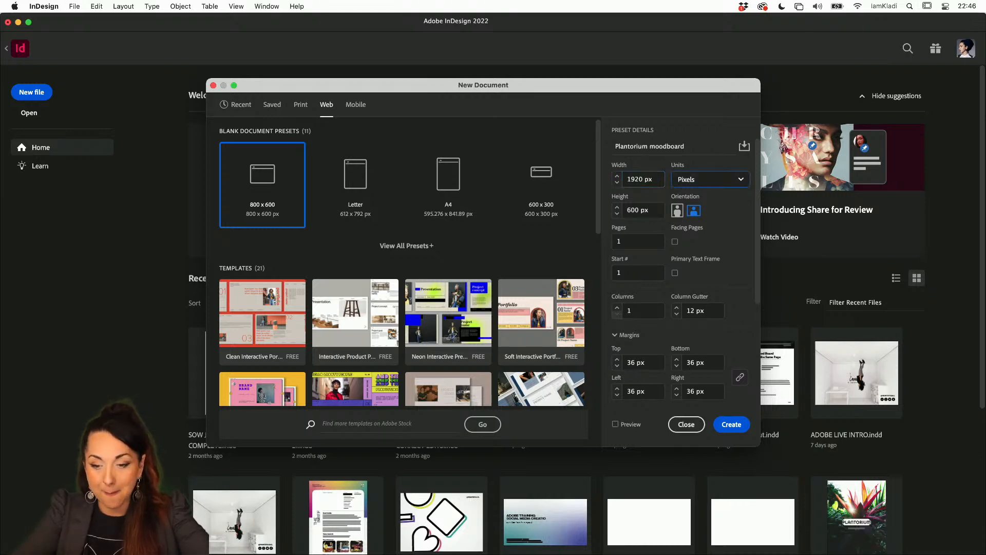
pyautogui.press('Tab')
pyautogui.write('1')
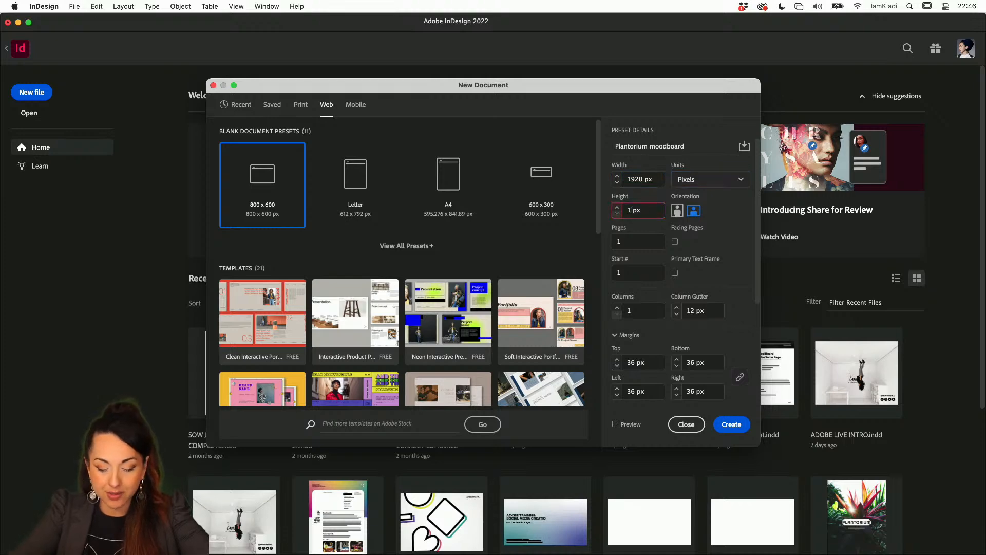
pyautogui.write('080')
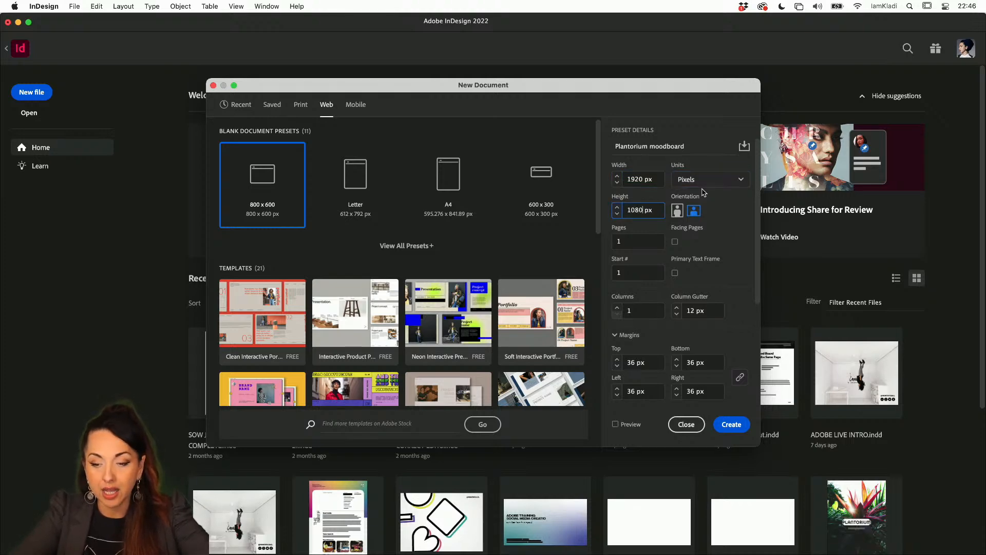
# - Set the new document to 4 pages and turn on its preview
pyautogui.click(647, 238)
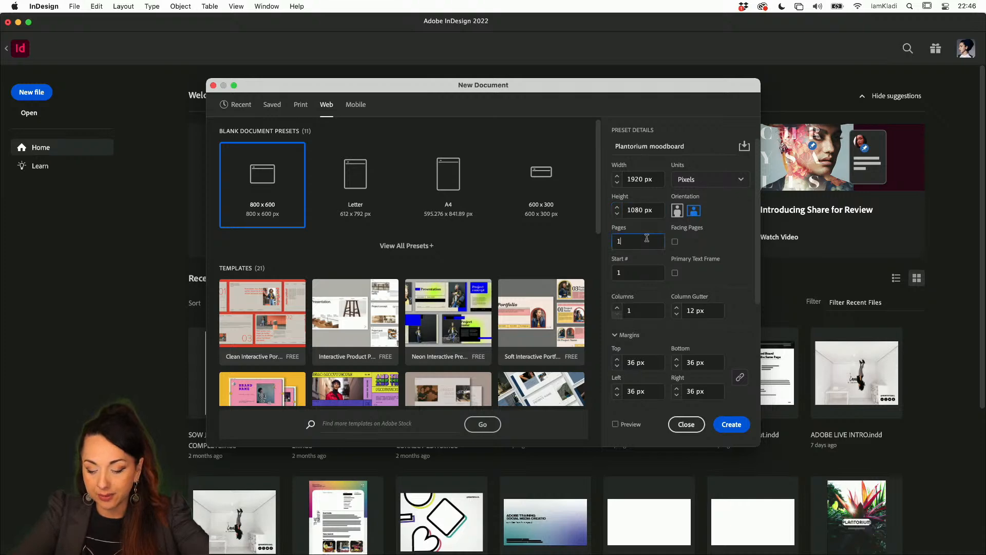
pyautogui.press('BackSpace')
pyautogui.write('3')
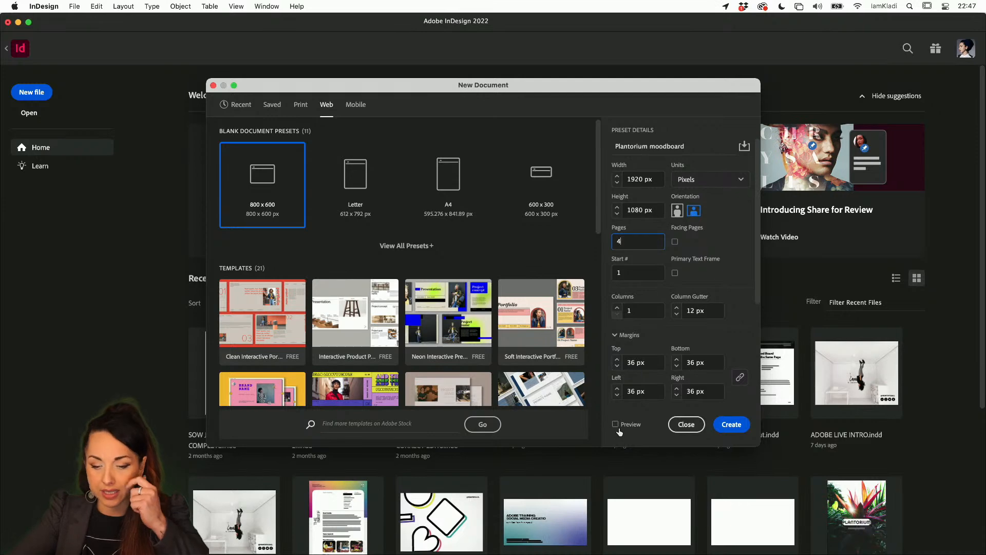
pyautogui.click(620, 427)
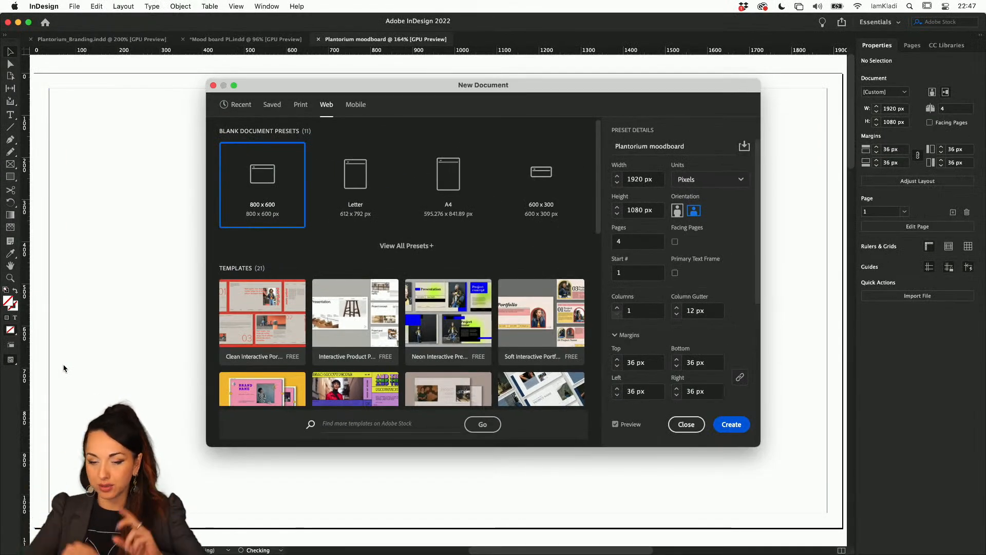
# - Set all four page margins of the new document to 100 px
pyautogui.doubleClick(628, 362)
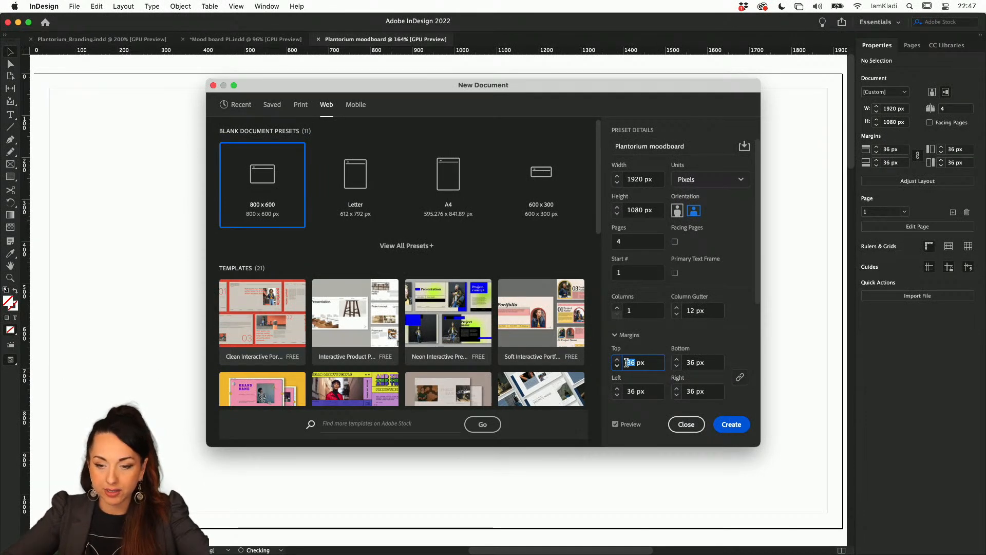
pyautogui.write('100')
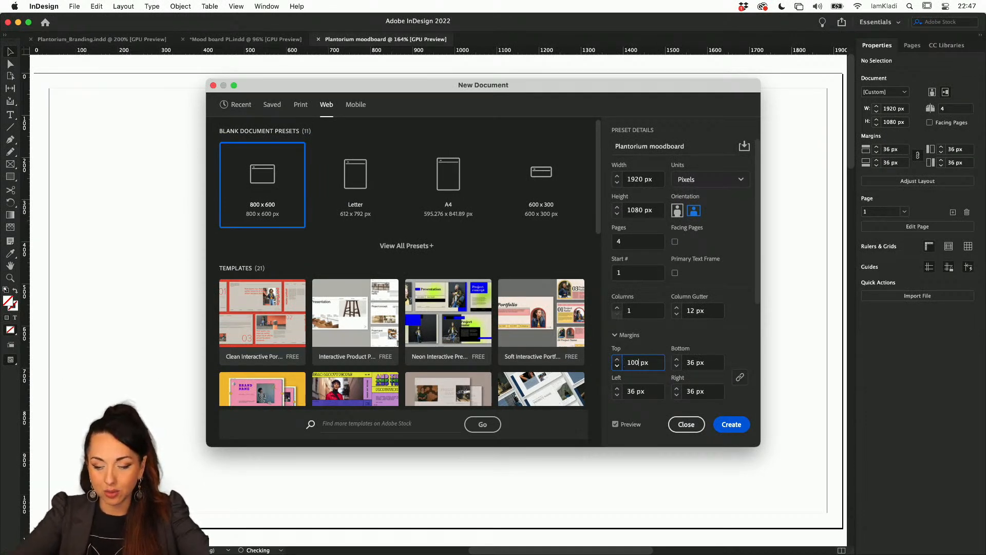
pyautogui.click(699, 363)
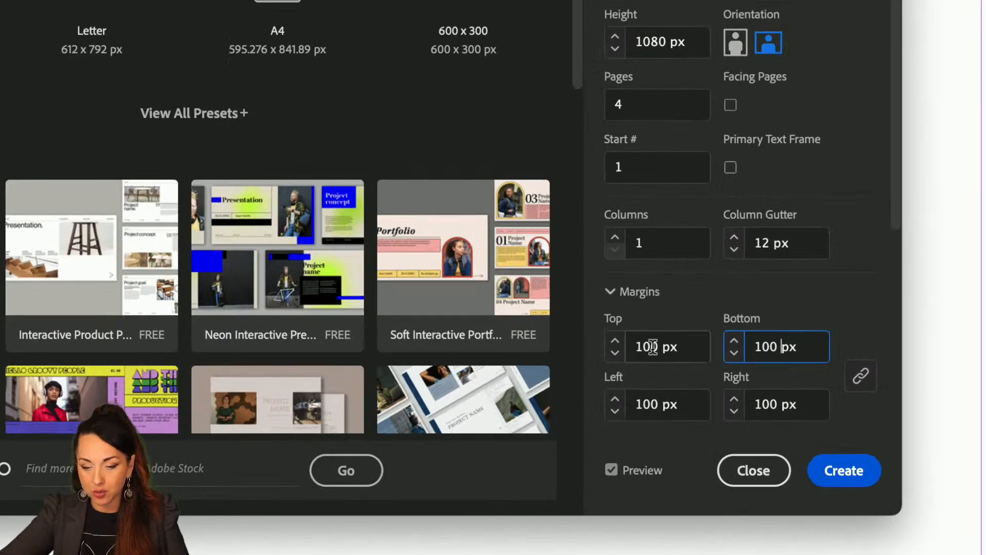
# - Try 150 px margins on all sides of the new document and restore them to 100 px
pyautogui.doubleClick(636, 362)
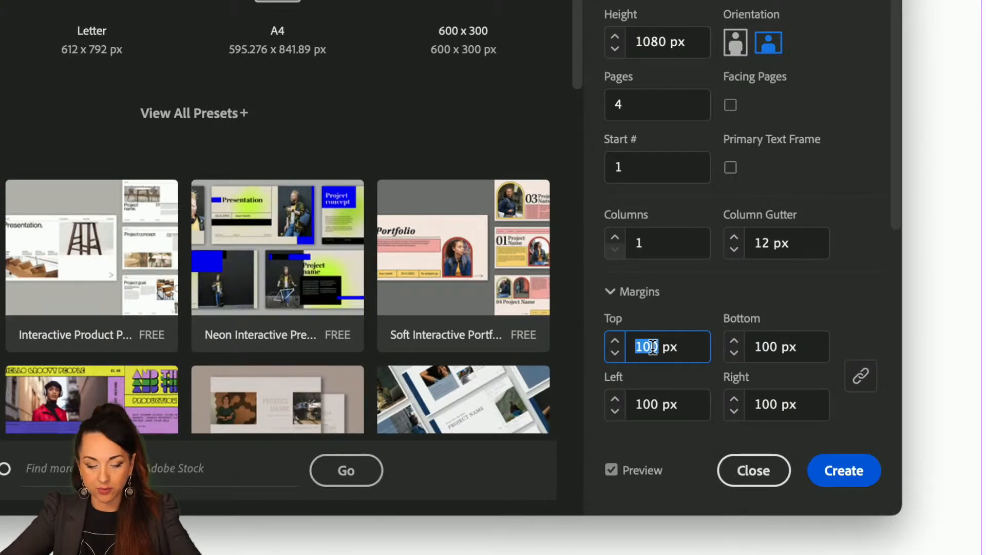
pyautogui.write('150')
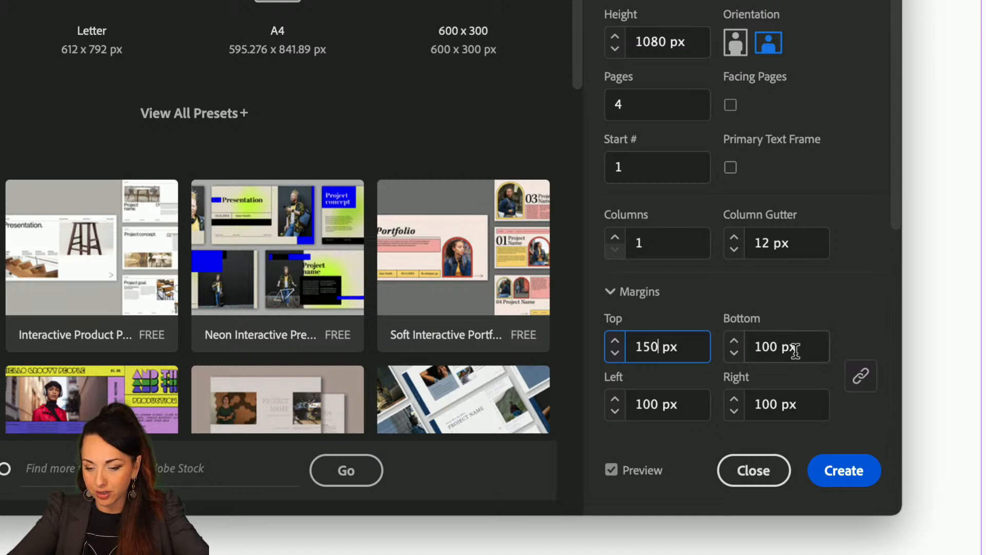
pyautogui.click(778, 404)
pyautogui.moveTo(783, 386); pyautogui.dragTo(788, 387)
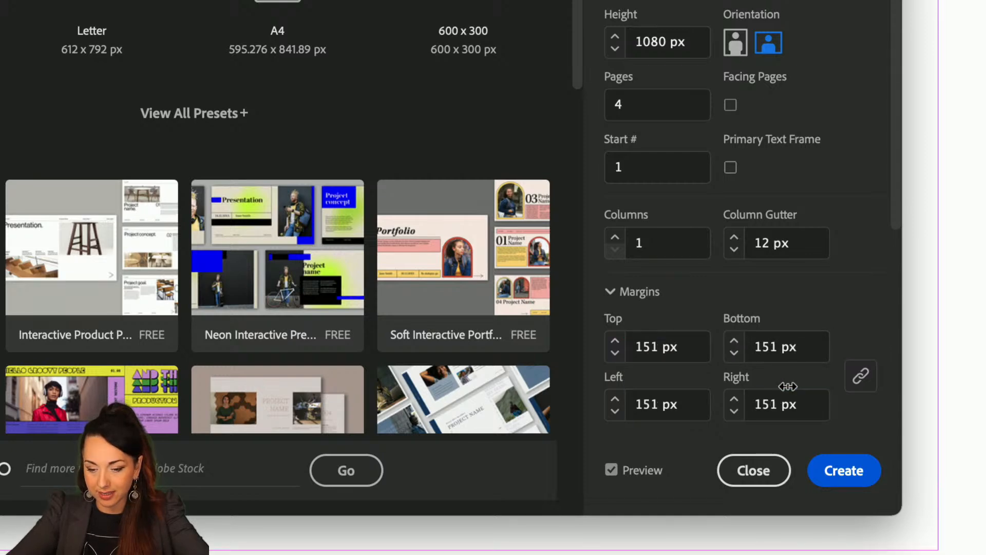
pyautogui.doubleClick(647, 348)
pyautogui.write('100')
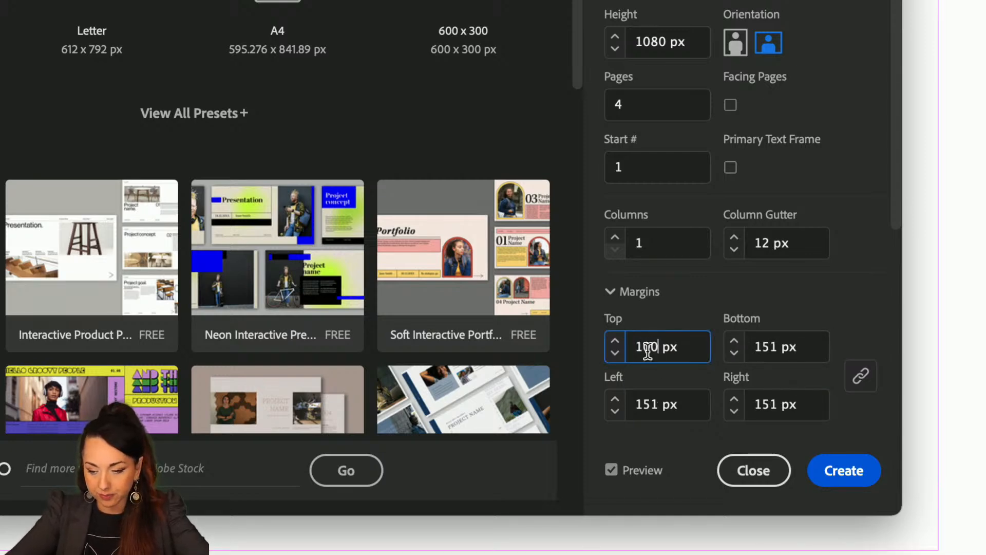
pyautogui.click(766, 384)
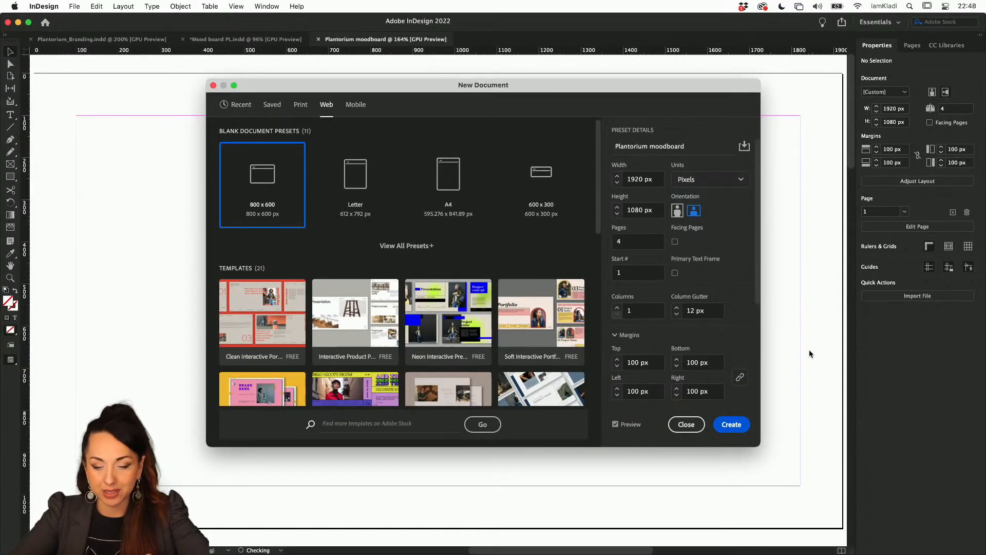
# - Create the document and save it to the Desktop as "Plantorium moodboard" in InDesign 2022 format
pyautogui.click(730, 427)
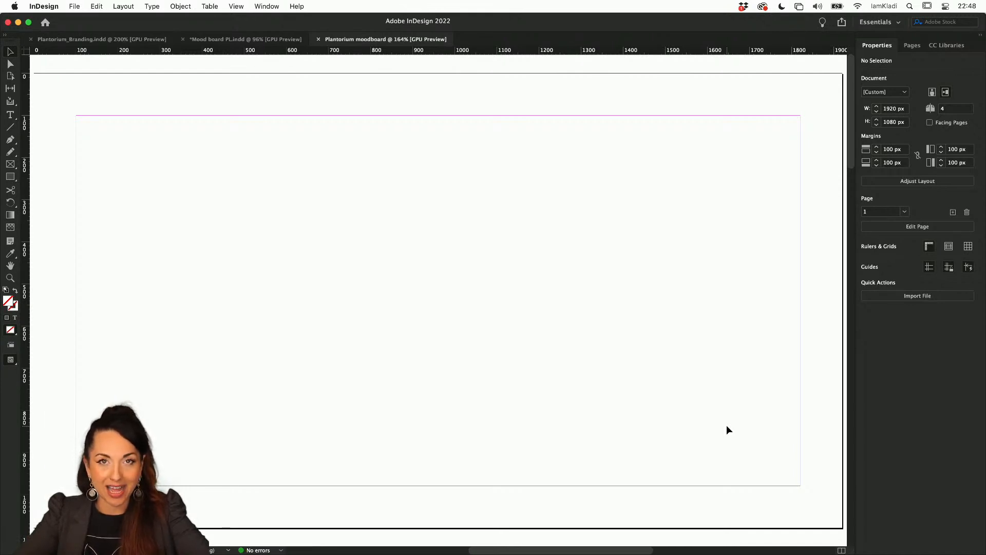
pyautogui.press('super+s')
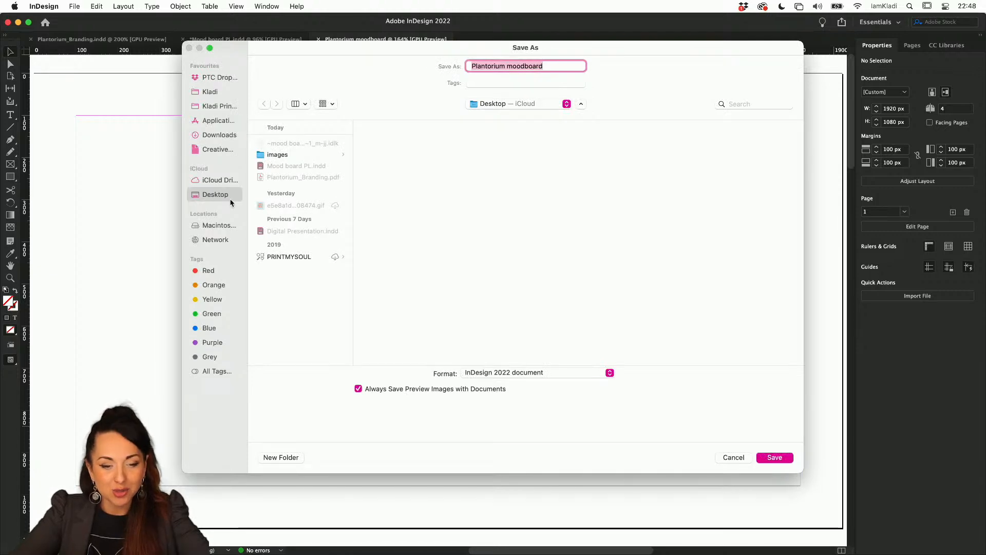
pyautogui.click(564, 66)
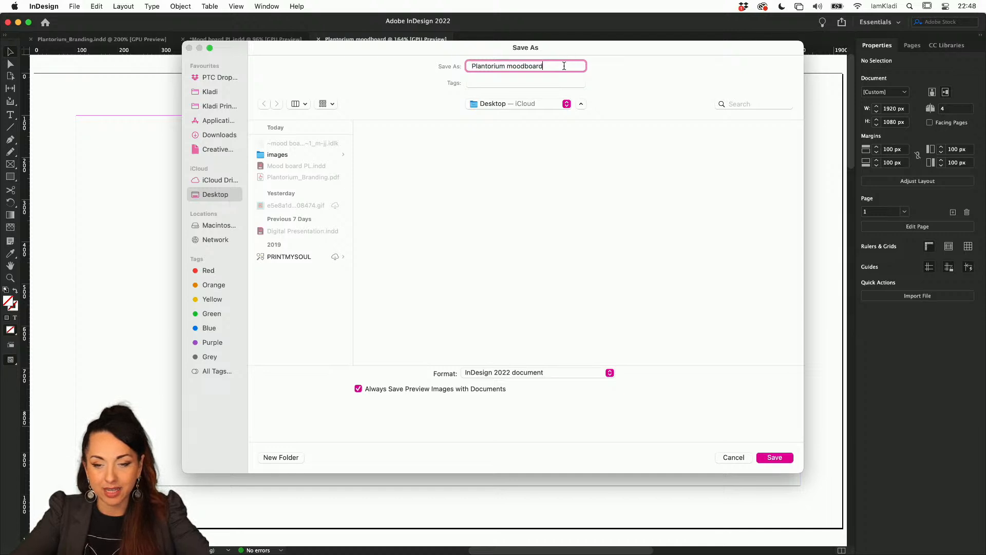
pyautogui.click(764, 459)
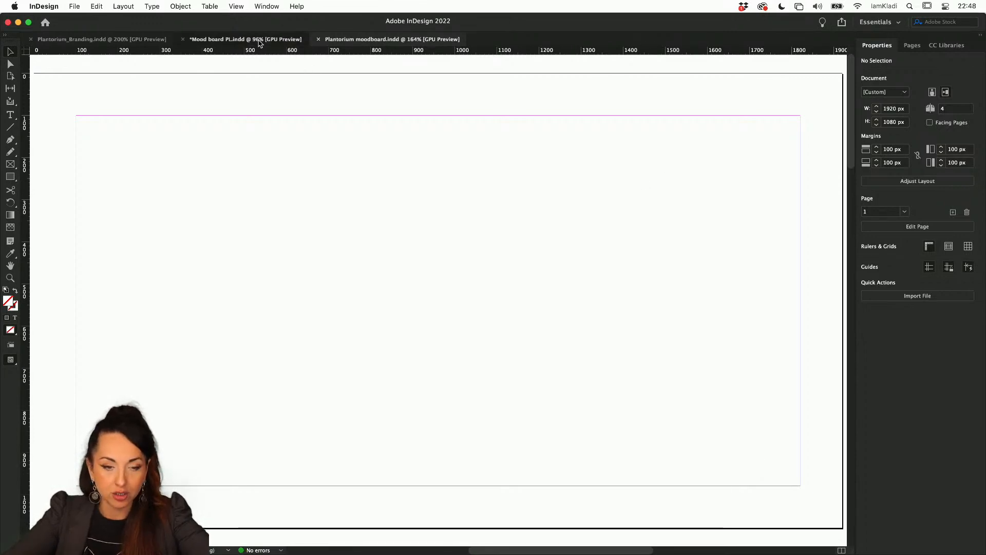
# - Examine the guides, margins and text frame on the core values page of Mood board PL in normal view mode
pyautogui.click(281, 40)
pyautogui.scroll(-3, 340, 275)
pyautogui.scroll(-2, 340, 277)
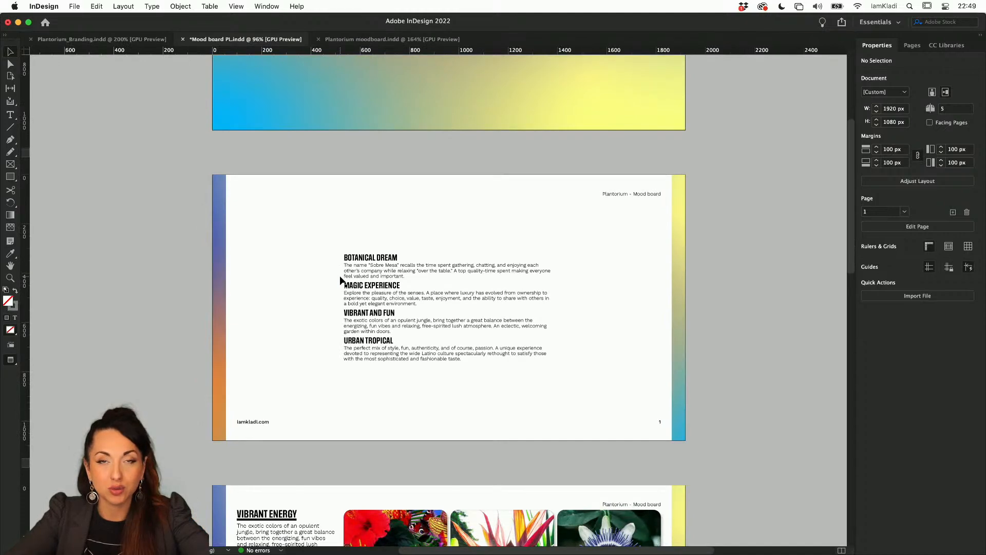
pyautogui.press('w')
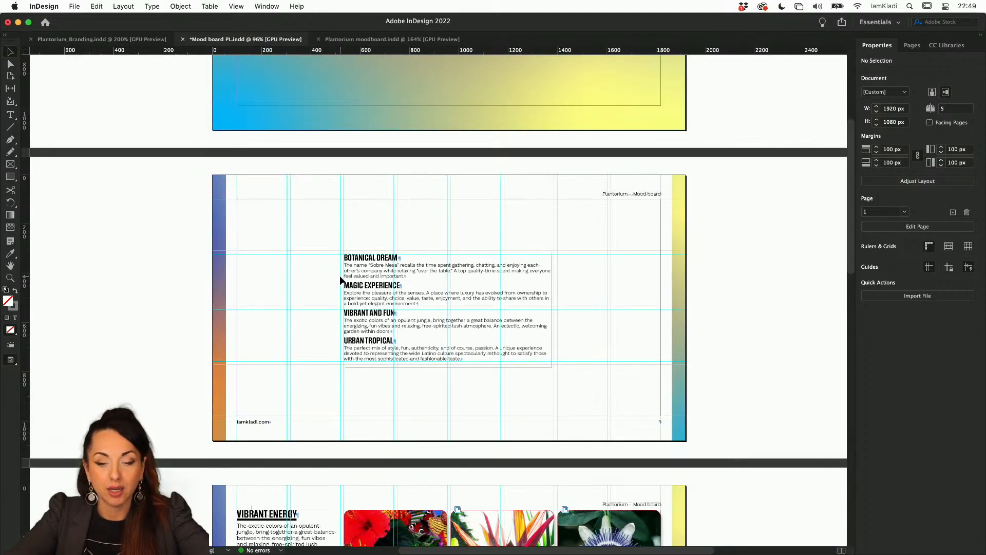
pyautogui.scroll(-3, 340, 280)
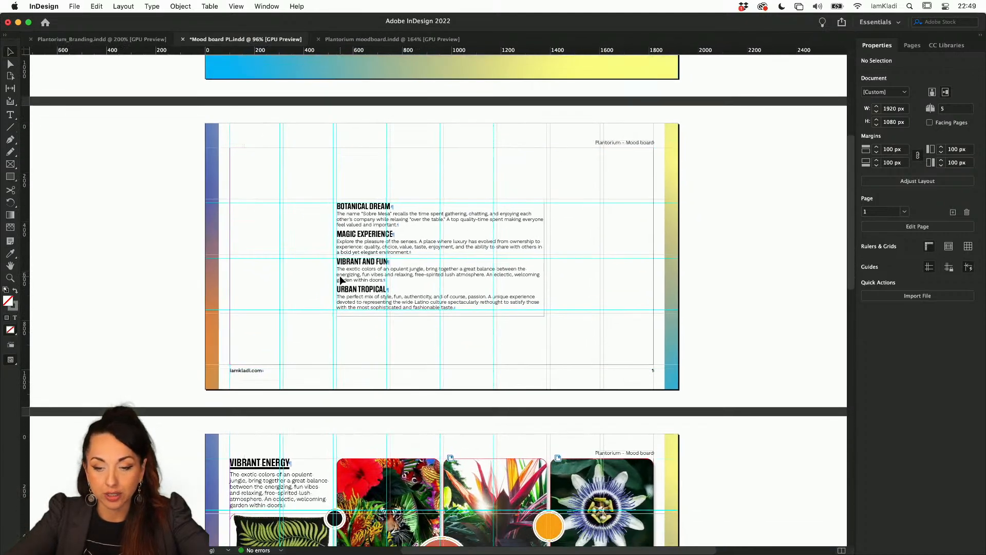
pyautogui.scroll(-2, 340, 280)
pyautogui.scroll(5, 340, 280)
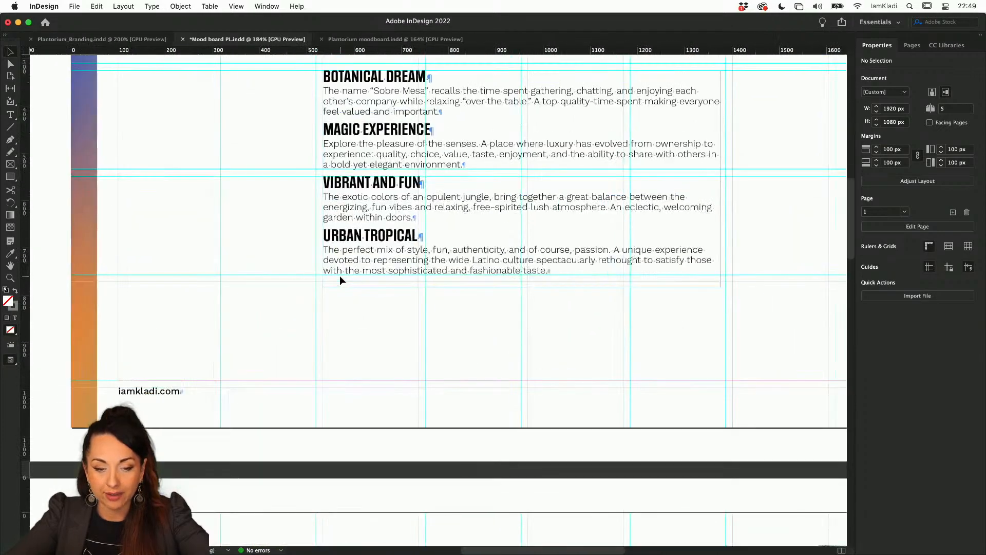
pyautogui.scroll(-3, 340, 280)
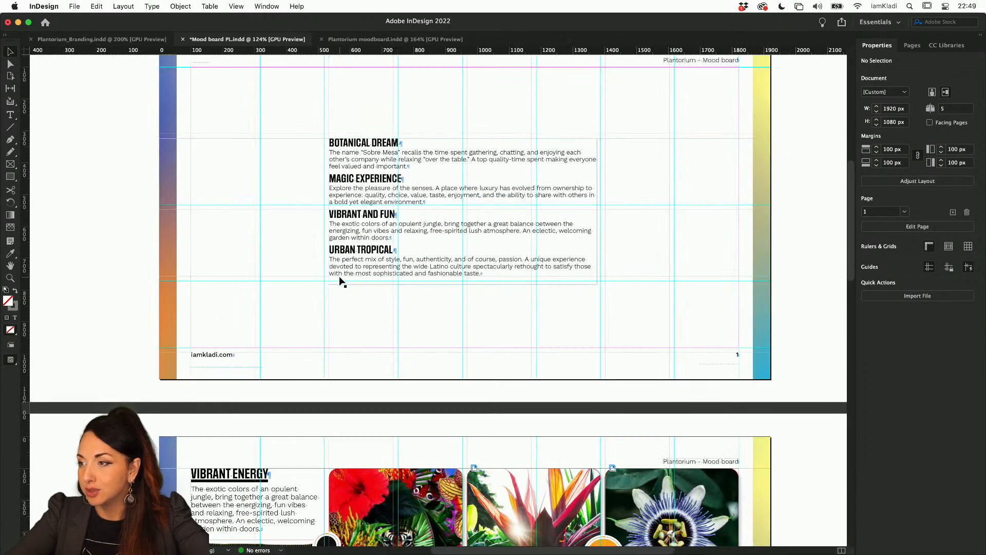
# - Examine how the images on the Vibrant Energy and Magic Experience pages of Mood board PL align to the guides
pyautogui.scroll(-8, 340, 280)
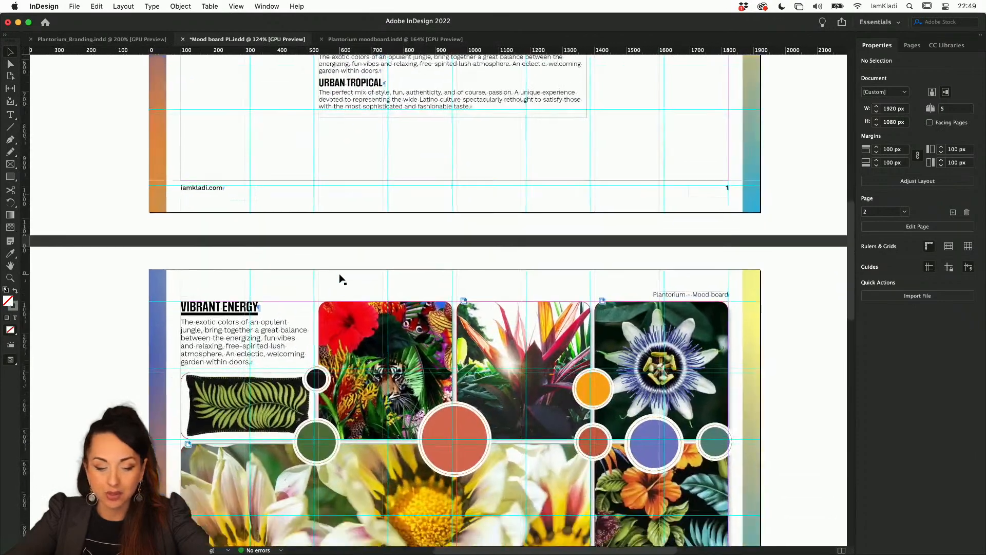
pyautogui.scroll(-2, 340, 279)
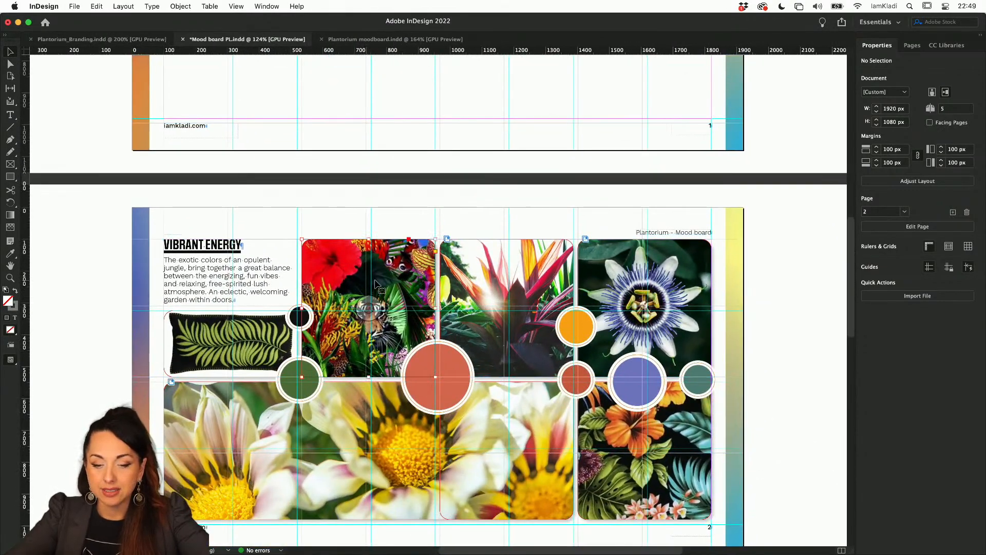
pyautogui.click(373, 286)
pyautogui.click(452, 295)
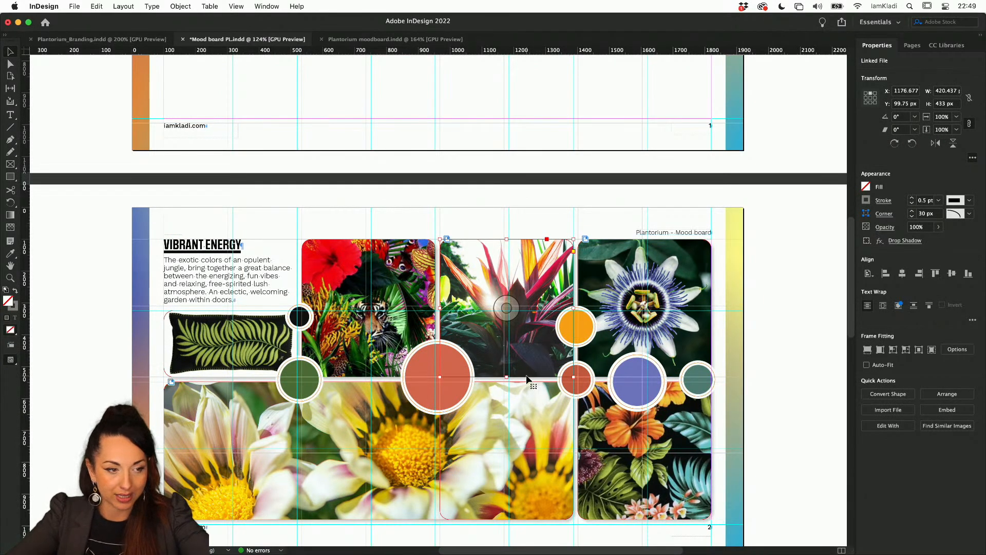
pyautogui.scroll(-12, 526, 379)
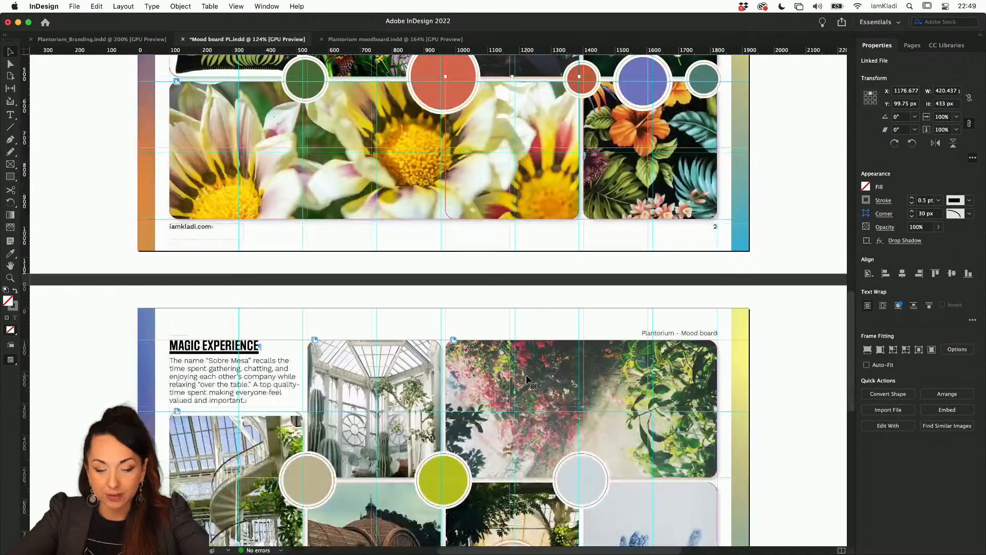
pyautogui.scroll(14, 526, 374)
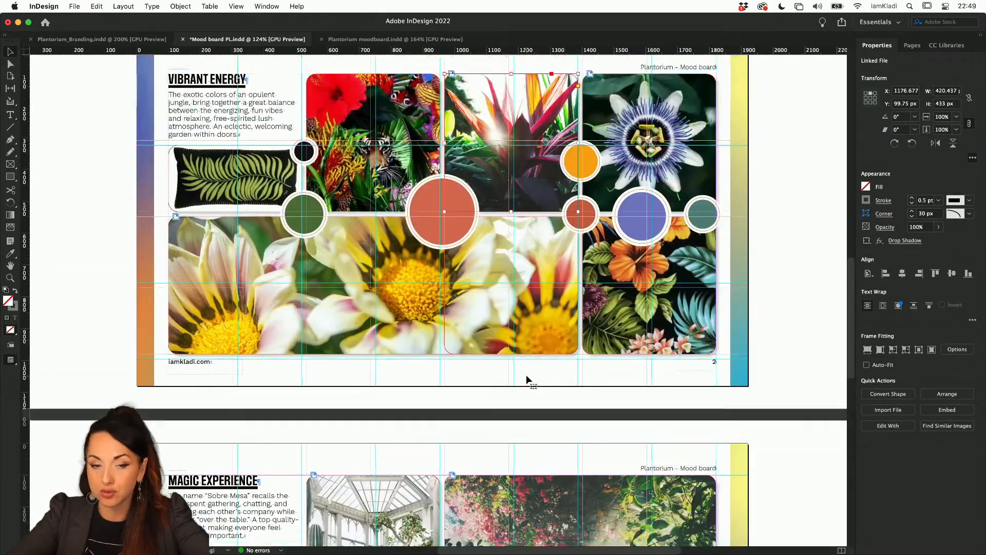
# - Switch to the Plantorium moodboard document and open its A-Parent page for editing
pyautogui.click(409, 40)
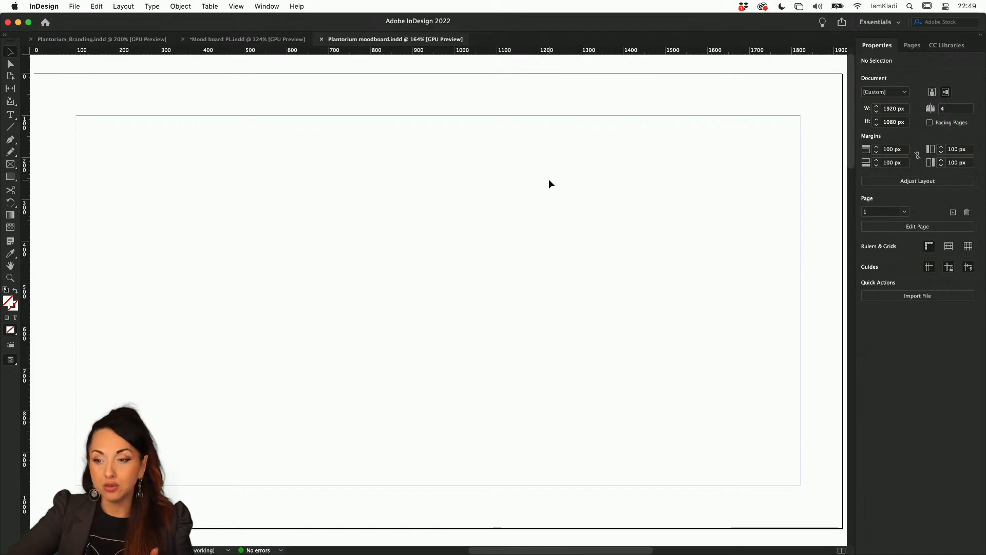
pyautogui.click(911, 45)
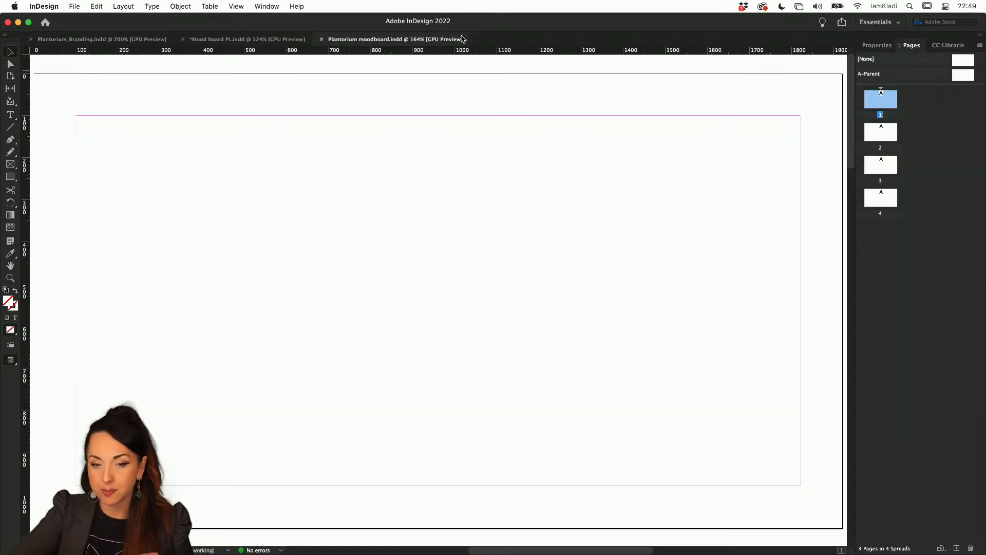
pyautogui.click(272, 6)
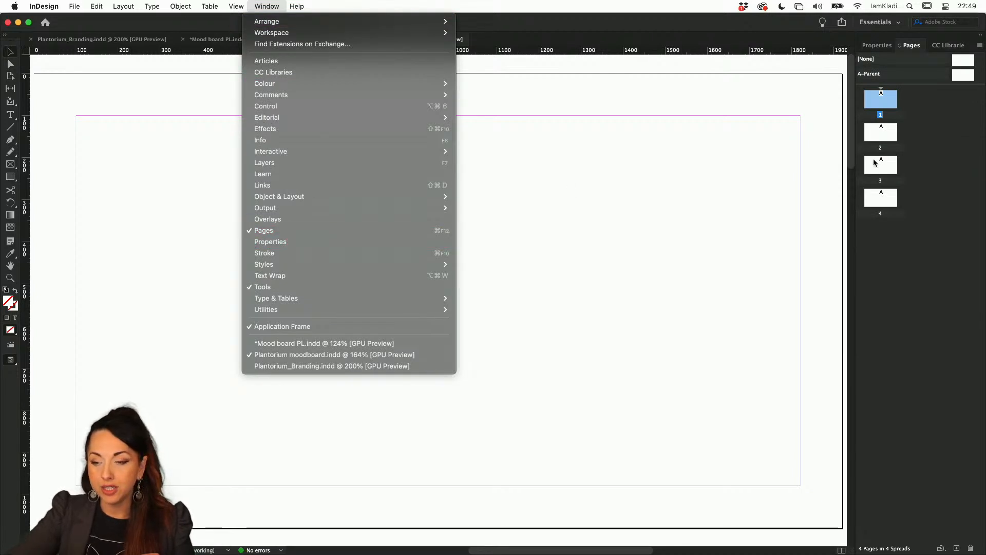
pyautogui.click(889, 80)
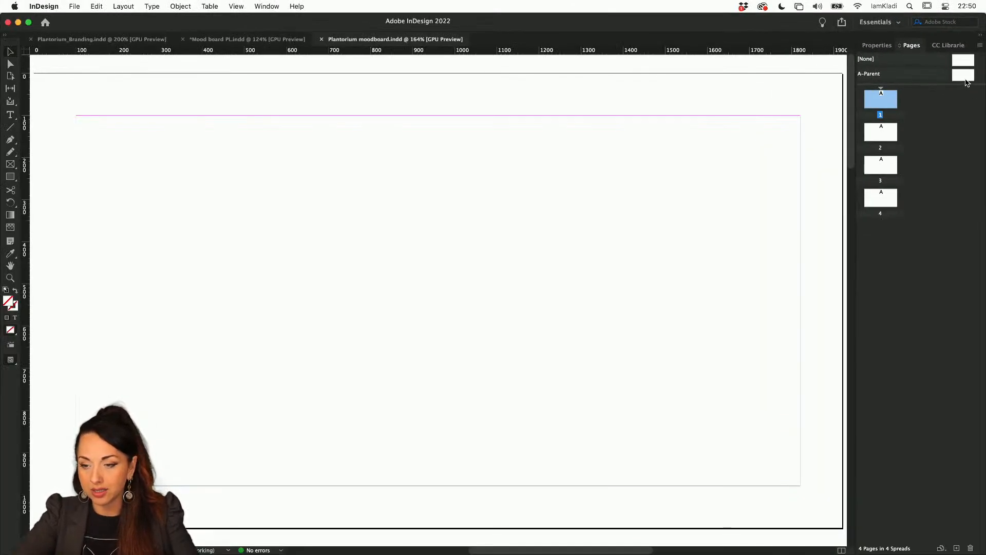
pyautogui.click(964, 79)
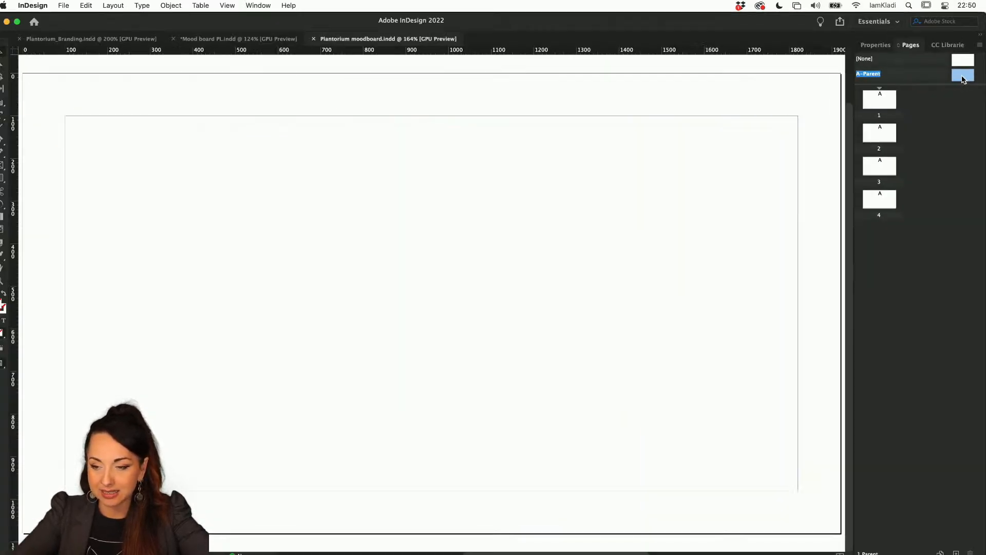
# - Start creating guides on the A-Parent page and fit them to the margins
pyautogui.click(123, 7)
pyautogui.click(154, 56)
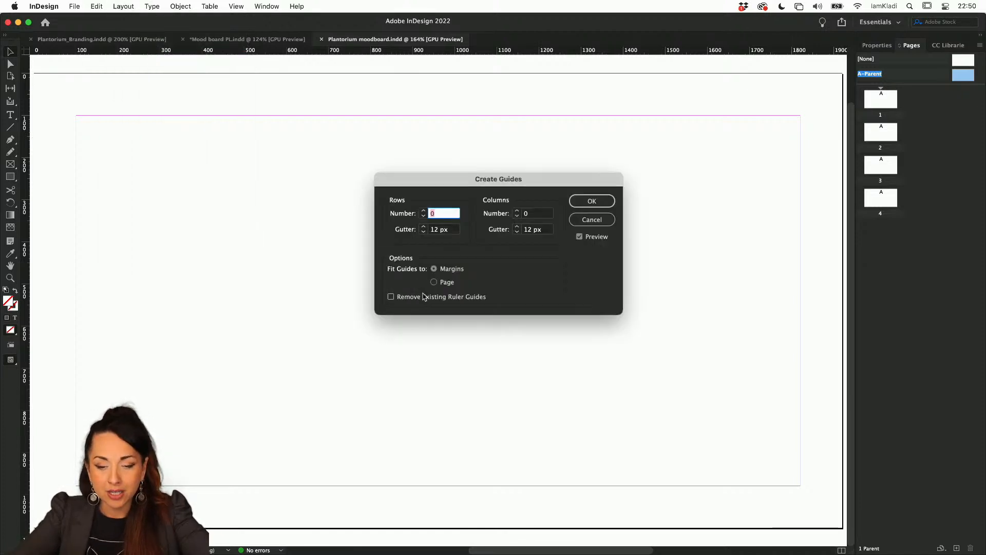
pyautogui.click(442, 274)
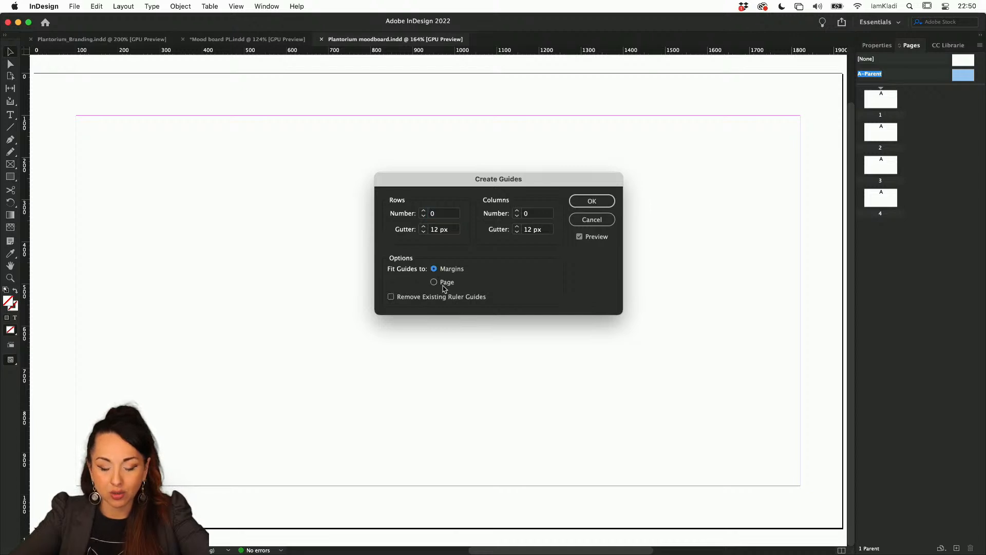
pyautogui.click(445, 284)
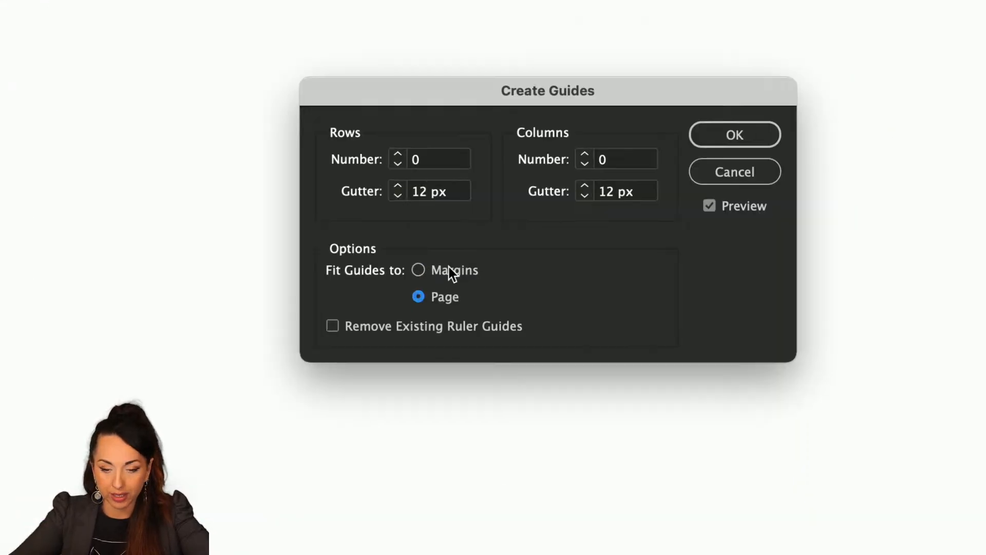
pyautogui.click(449, 271)
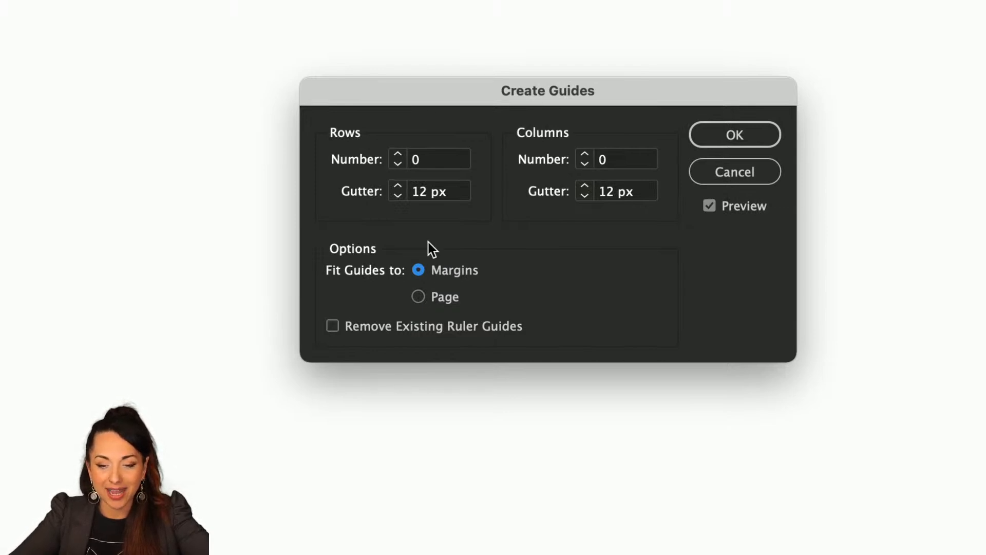
# - Set the guide grid to 4 rows and 8 columns
pyautogui.click(399, 155)
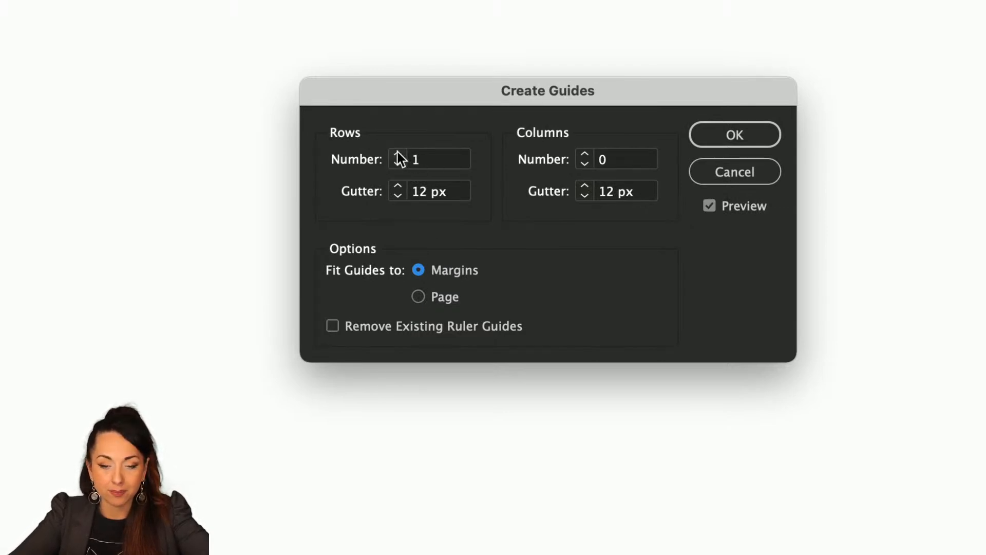
pyautogui.click(399, 155)
pyautogui.click(400, 156)
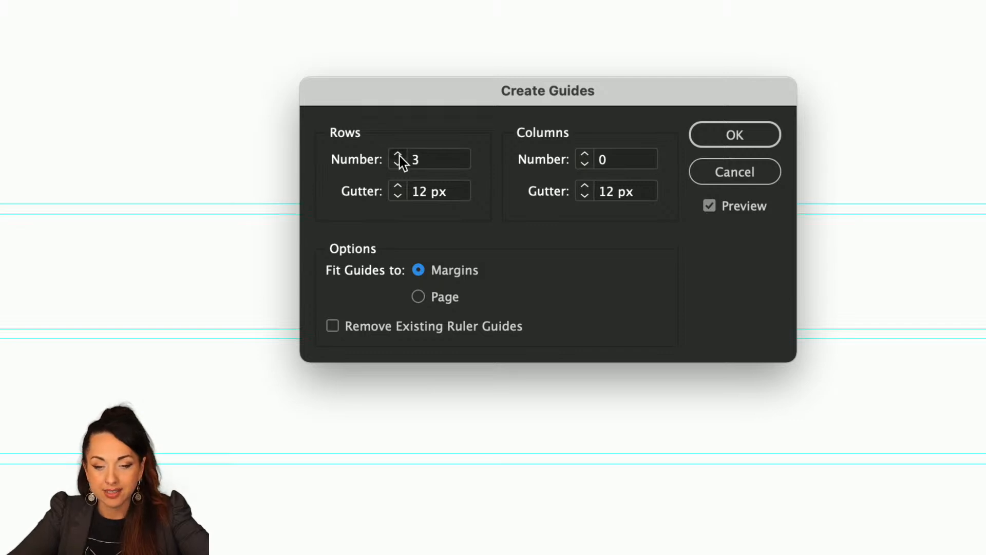
pyautogui.click(400, 155)
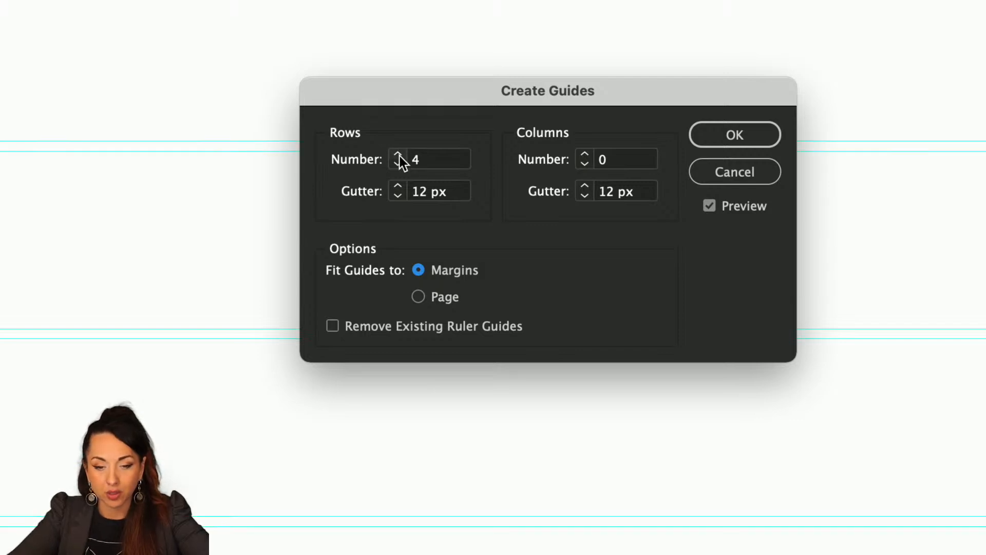
pyautogui.click(585, 155)
pyautogui.click(585, 155)
pyautogui.click(585, 155)
pyautogui.click(584, 155)
pyautogui.click(584, 155)
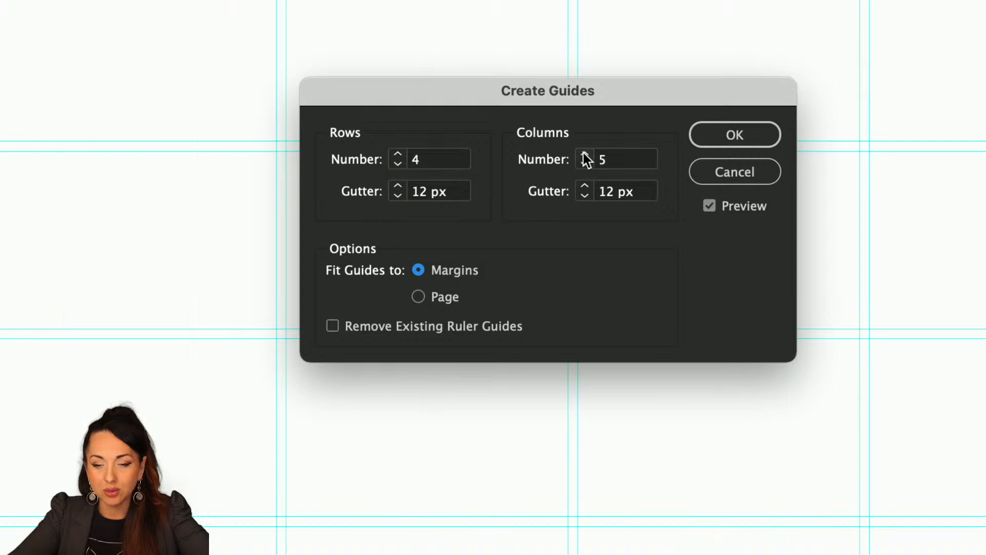
pyautogui.click(584, 155)
pyautogui.click(585, 155)
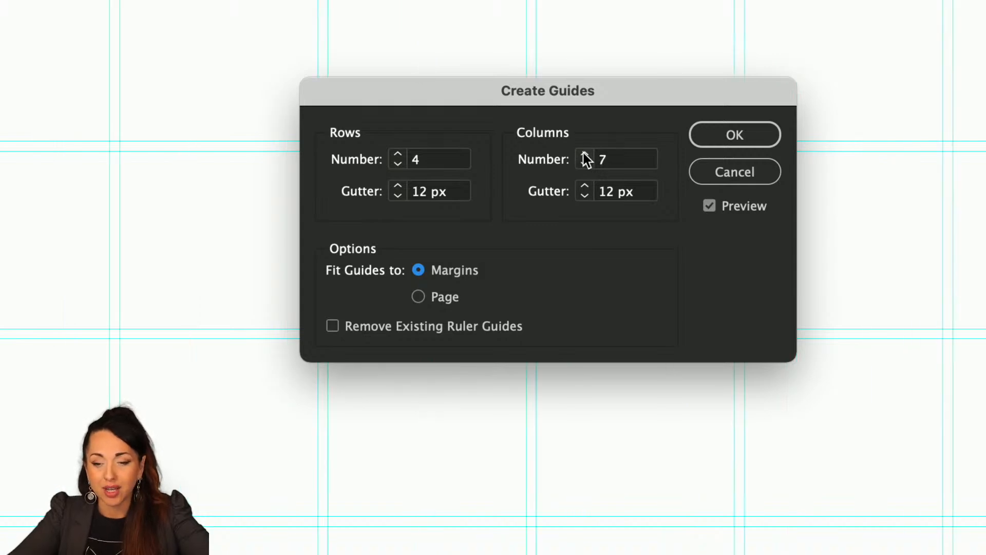
pyautogui.click(585, 155)
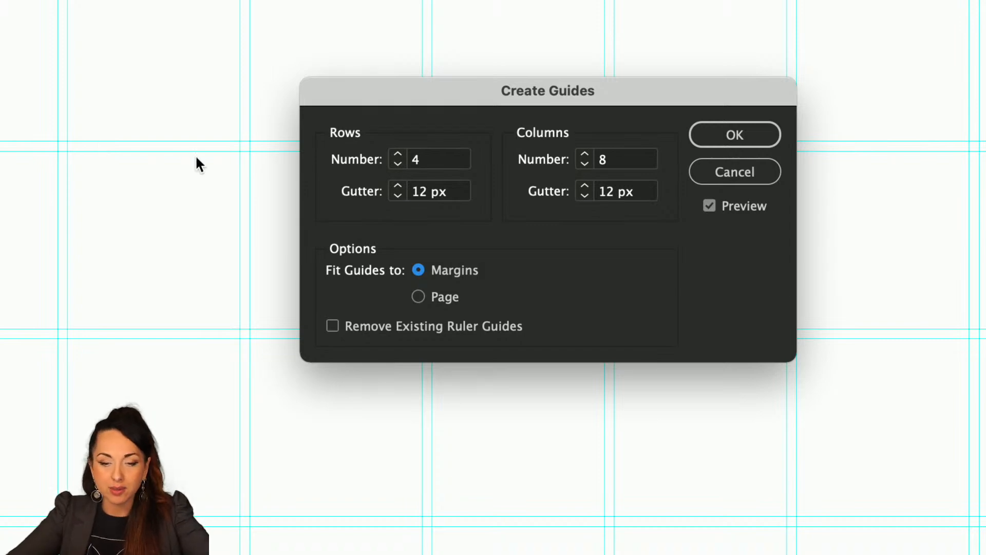
# - Set the row and column gutters to 15 px each and create the guides on the parent page
pyautogui.click(396, 186)
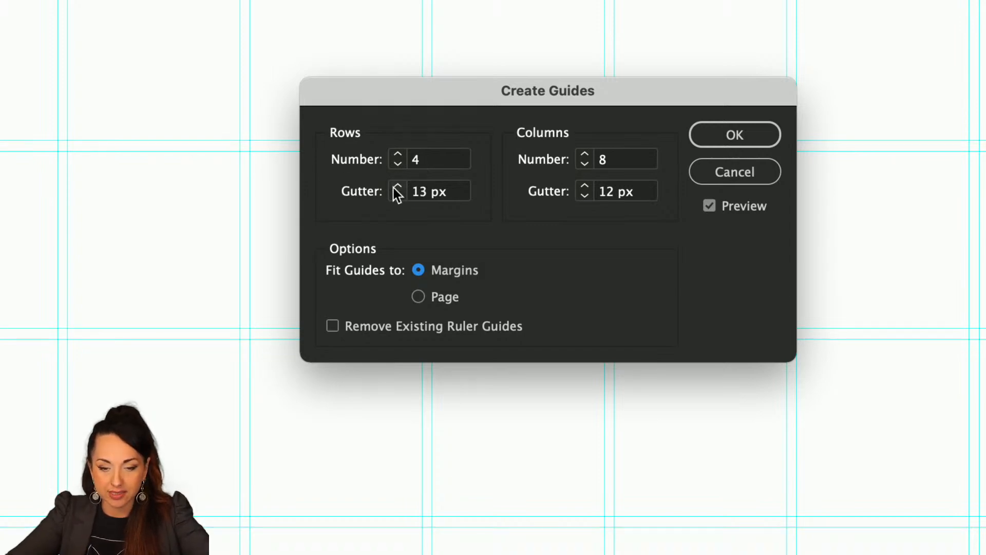
pyautogui.click(398, 186)
pyautogui.click(397, 186)
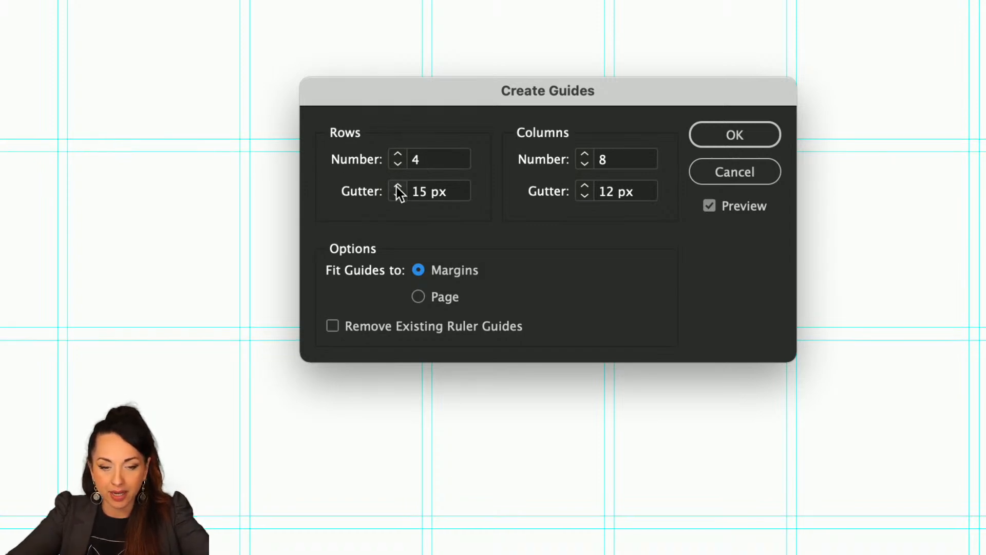
pyautogui.click(586, 186)
pyautogui.click(586, 186)
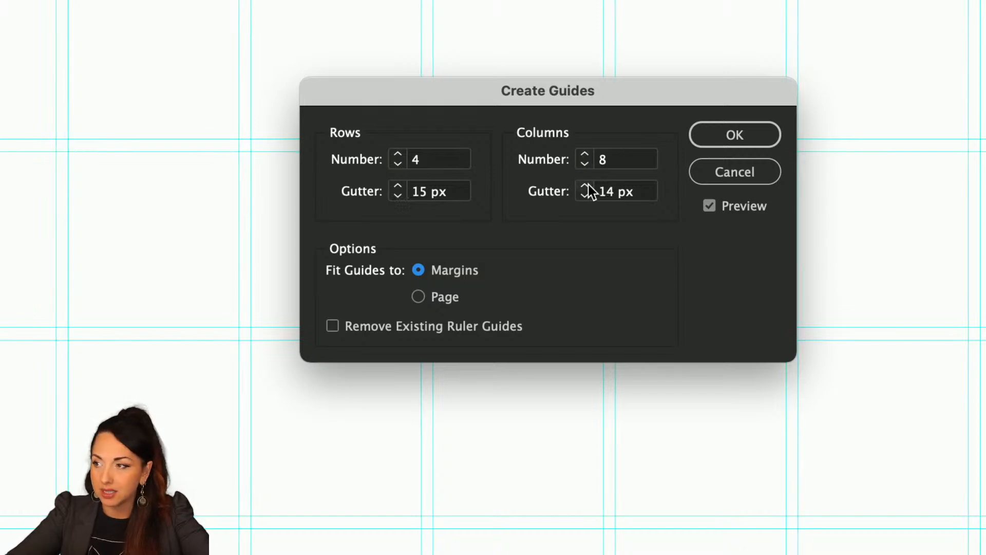
pyautogui.click(586, 186)
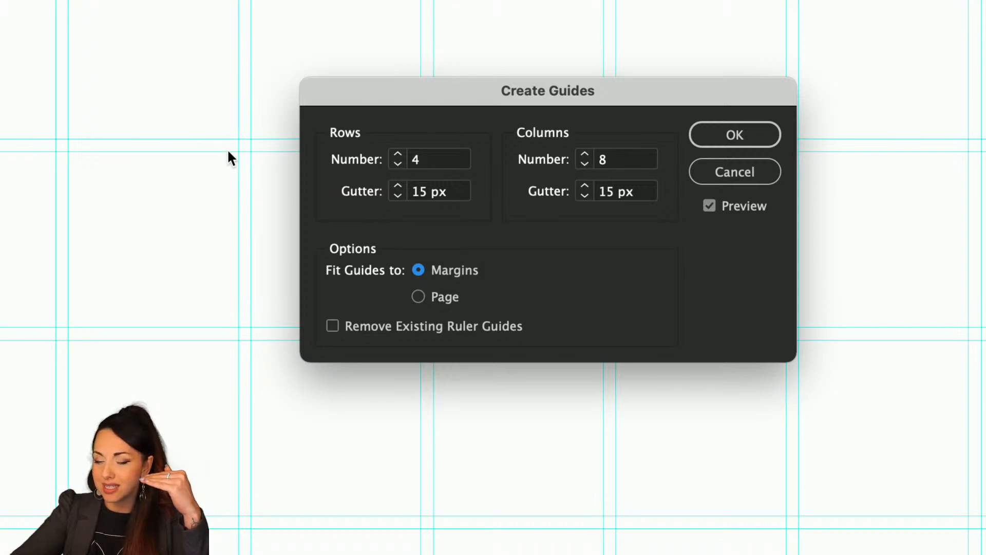
pyautogui.click(714, 129)
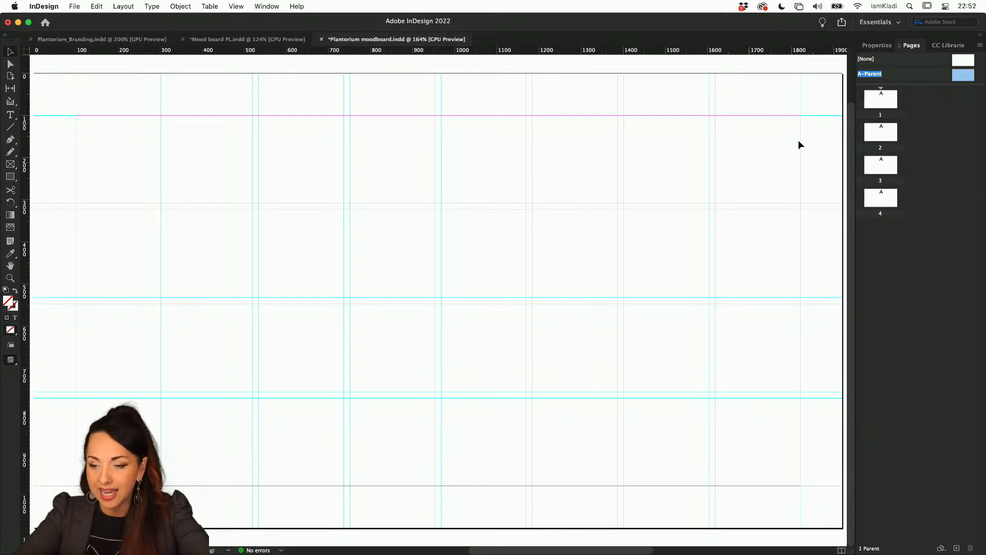
# - Check the parent page's guides on pages 2, 3, 4 and 1
pyautogui.doubleClick(880, 134)
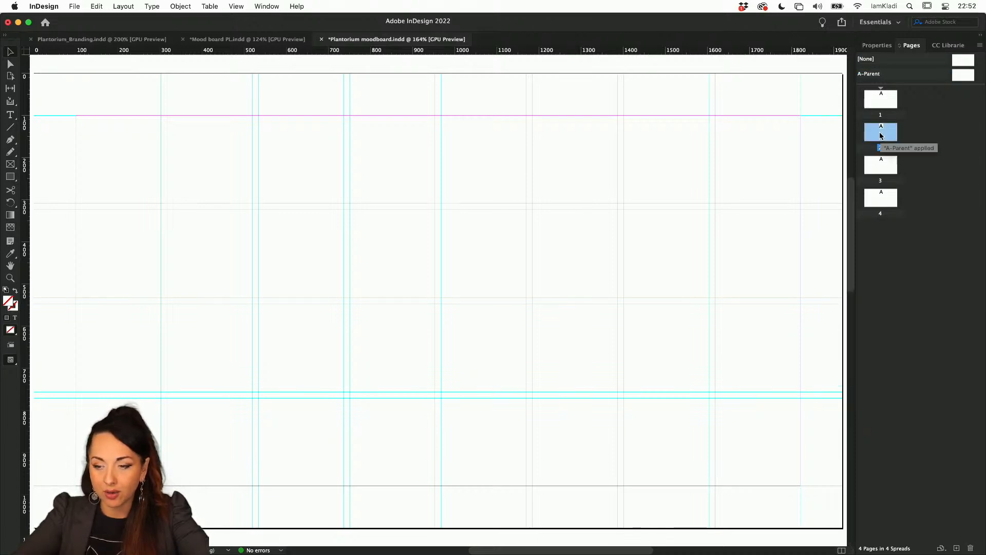
pyautogui.doubleClick(882, 169)
pyautogui.doubleClick(883, 203)
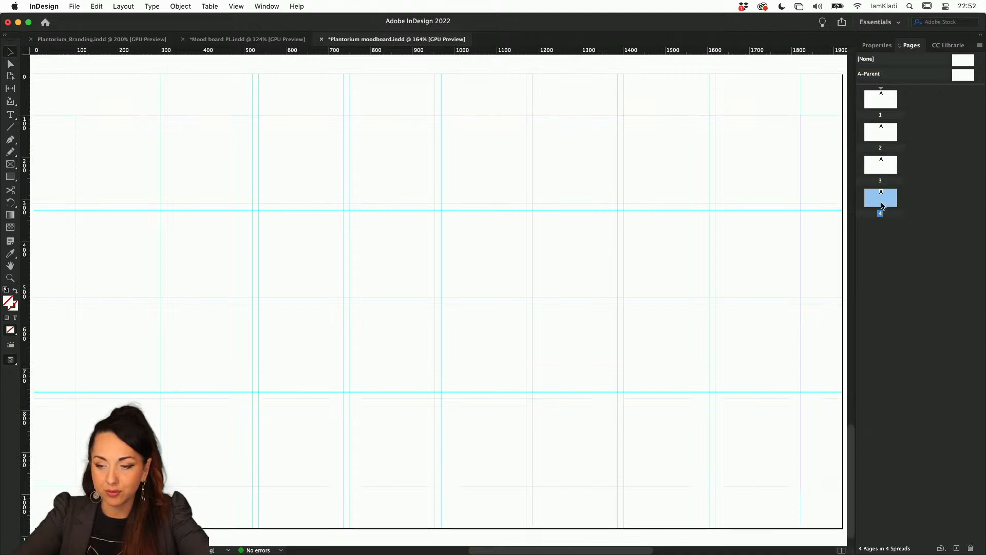
pyautogui.doubleClick(881, 103)
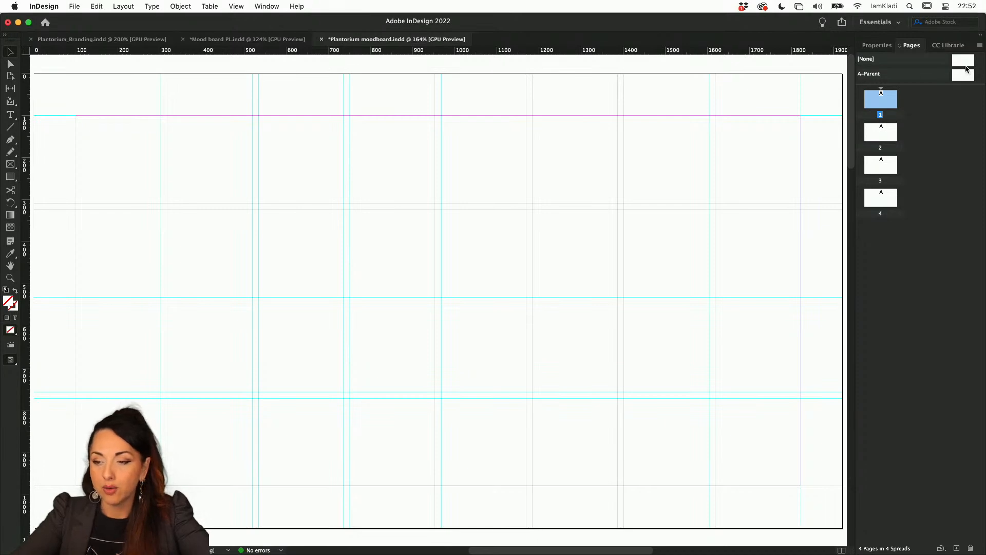
# - Apply the [None] parent to page 1 and compare it with page 2
pyautogui.moveTo(965, 64); pyautogui.dragTo(819, 135)
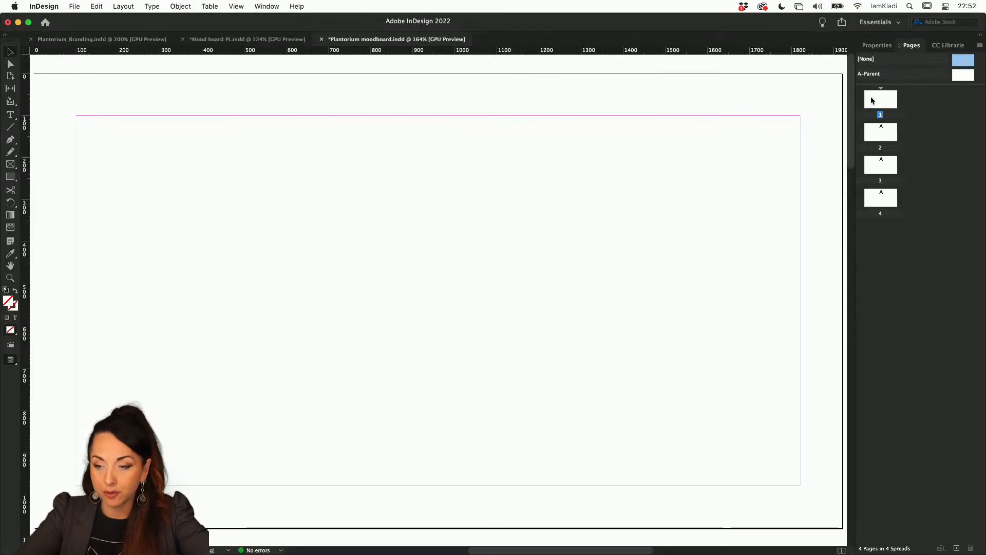
pyautogui.scroll(-5, 738, 291)
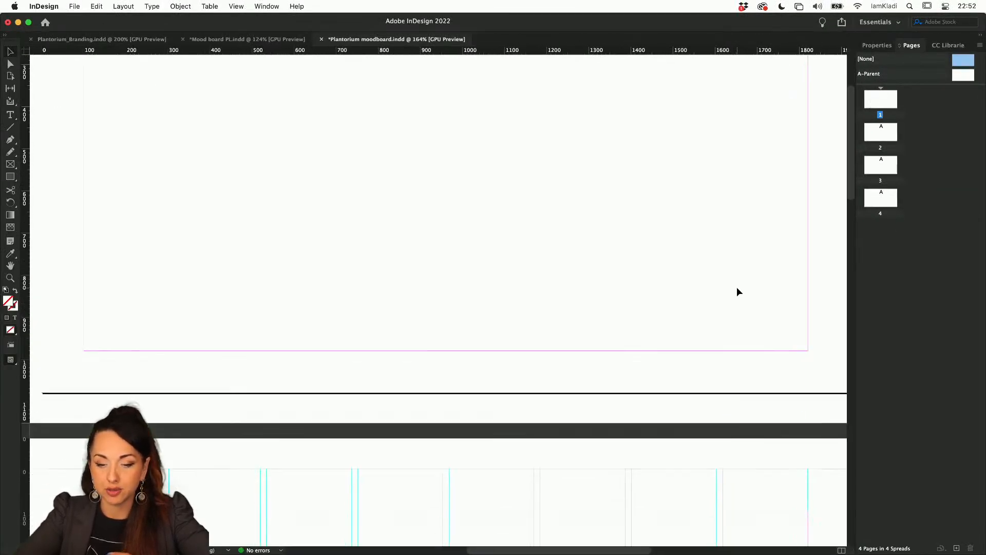
pyautogui.scroll(-3, 737, 286)
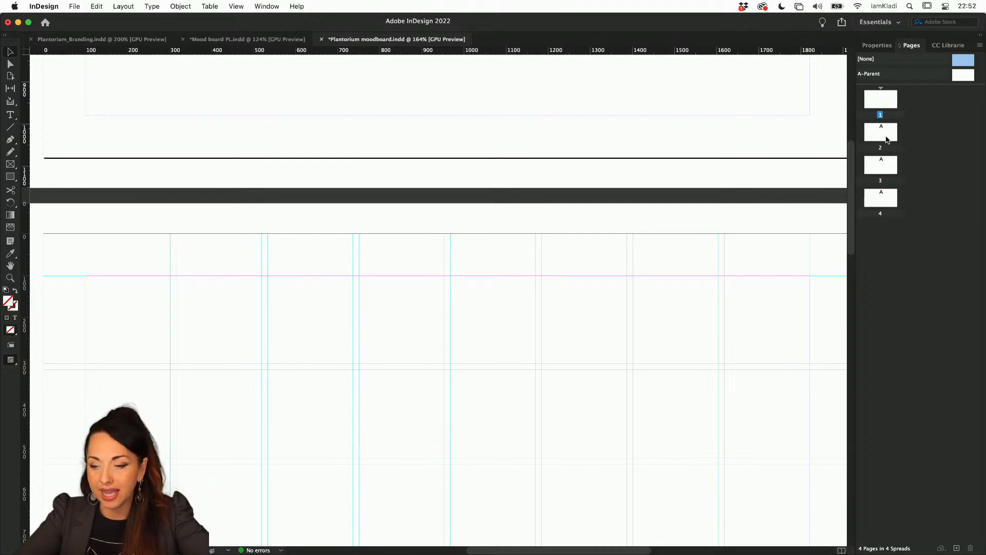
pyautogui.keyDown('alt'); pyautogui.scroll(-3, 738, 318); pyautogui.keyUp('alt')
pyautogui.scroll(5, 738, 317)
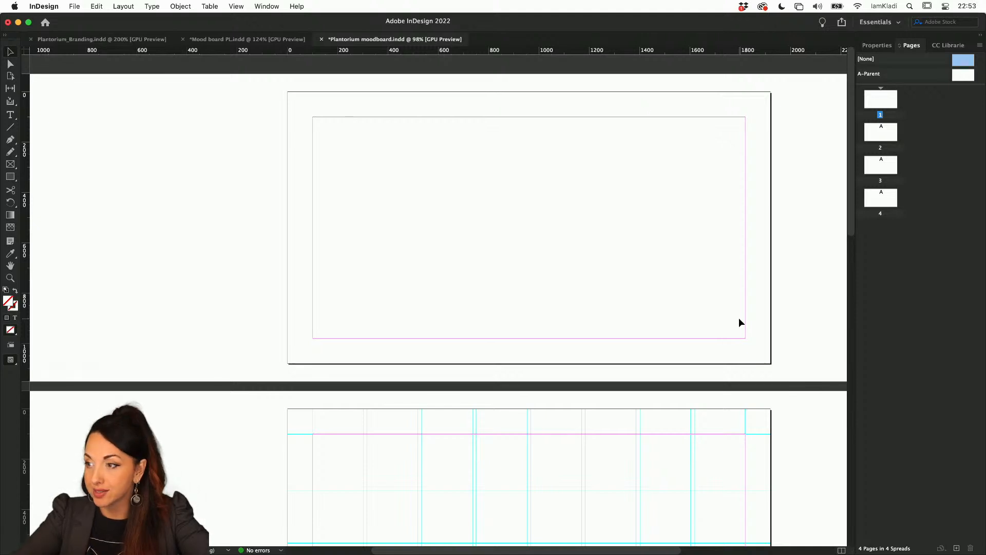
# - Show the document's layers and rename Layer 1 as grid
pyautogui.click(266, 7)
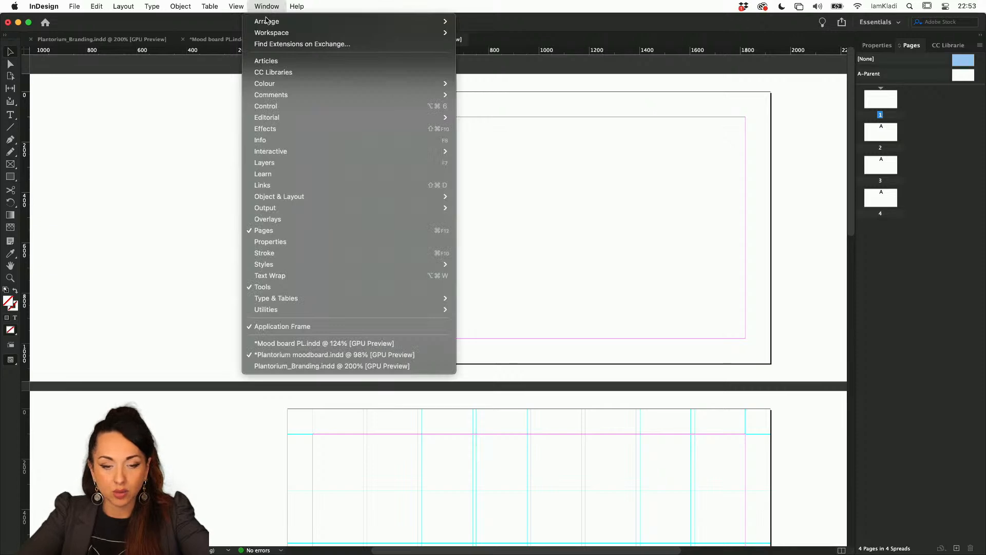
pyautogui.click(293, 165)
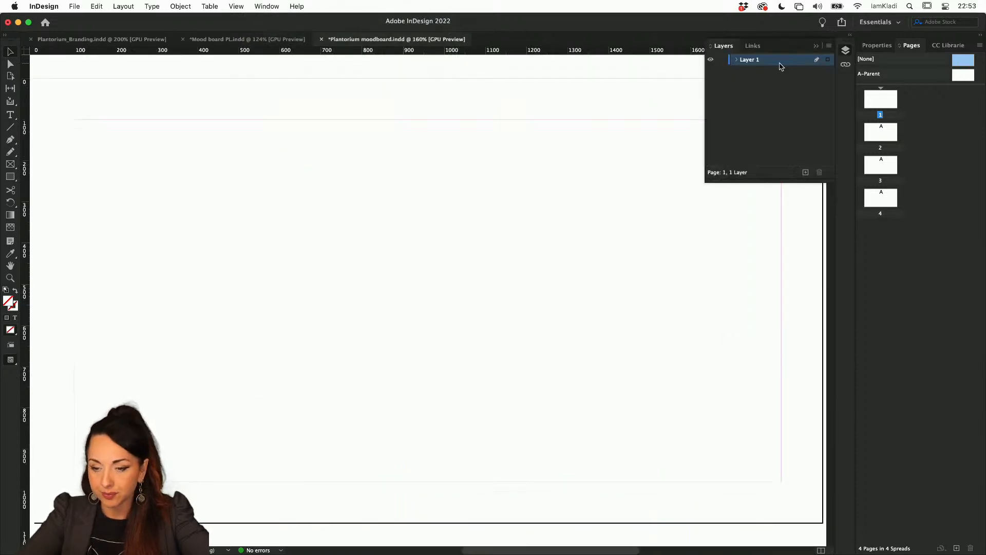
pyautogui.doubleClick(752, 61)
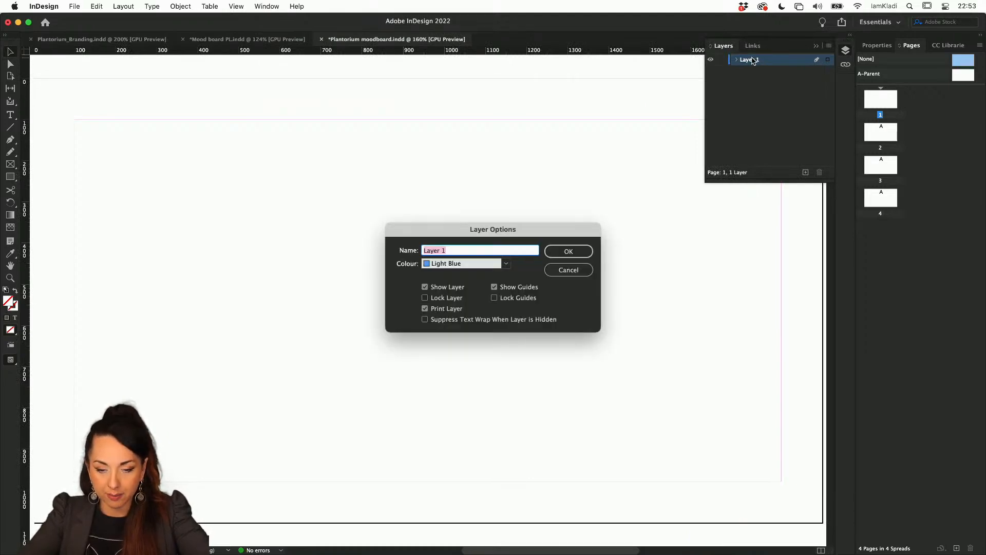
pyautogui.write('grid')
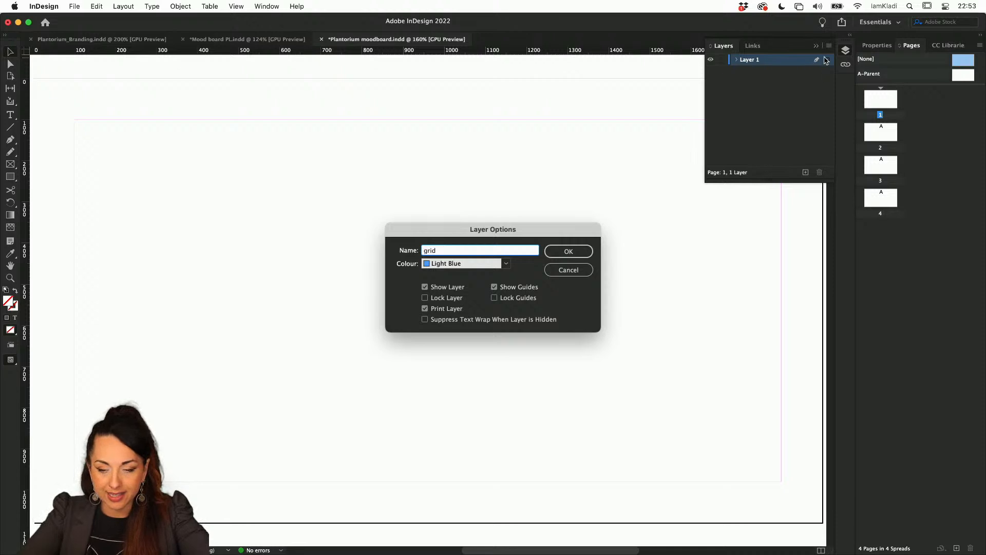
pyautogui.click(568, 251)
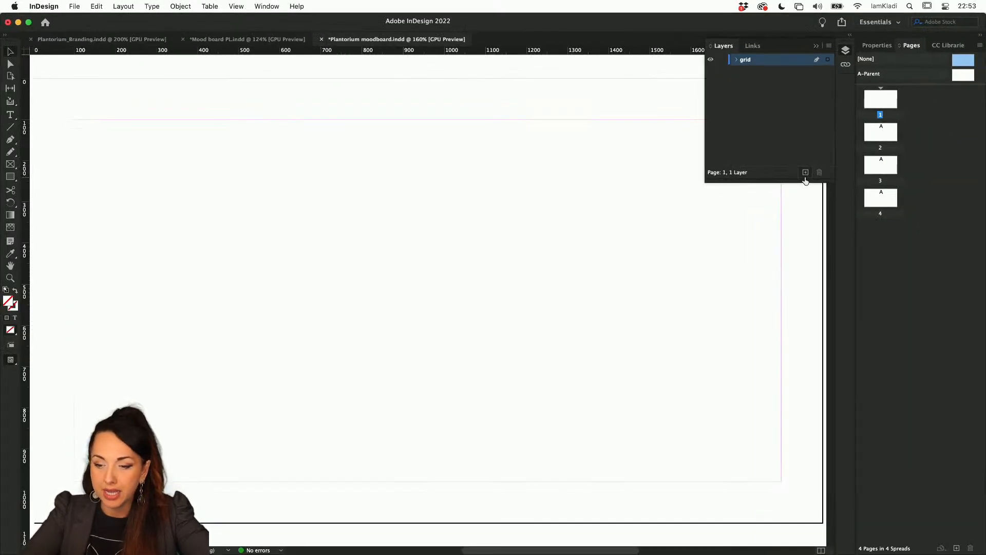
# - Add three new layers above the grid layer and rename Layer 2 as text
pyautogui.click(805, 172)
pyautogui.click(805, 173)
pyautogui.click(805, 173)
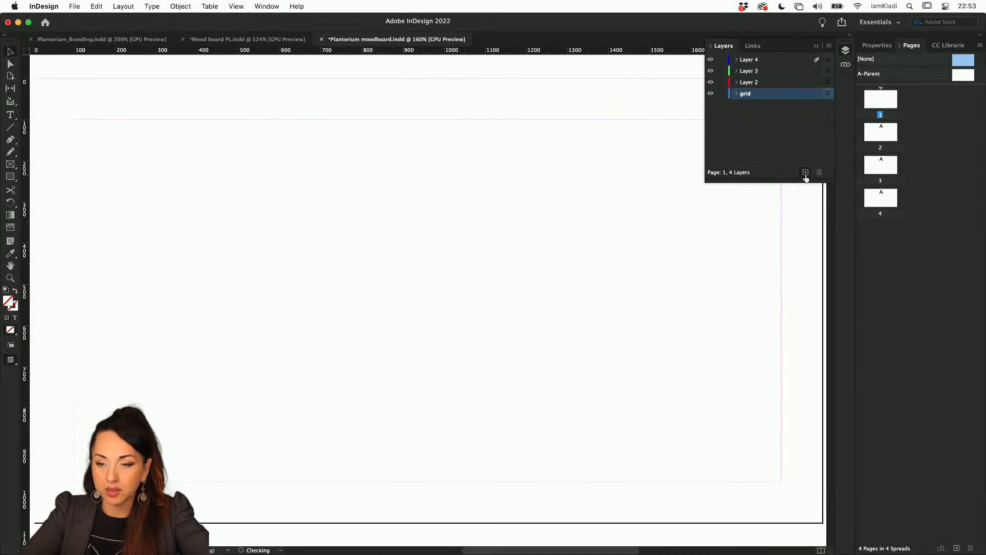
pyautogui.doubleClick(750, 82)
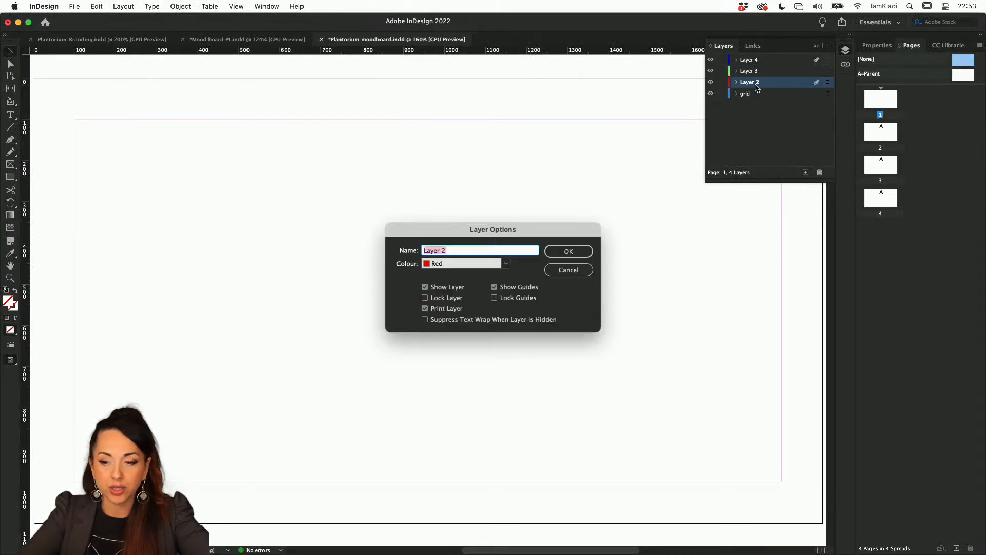
pyautogui.write('t')
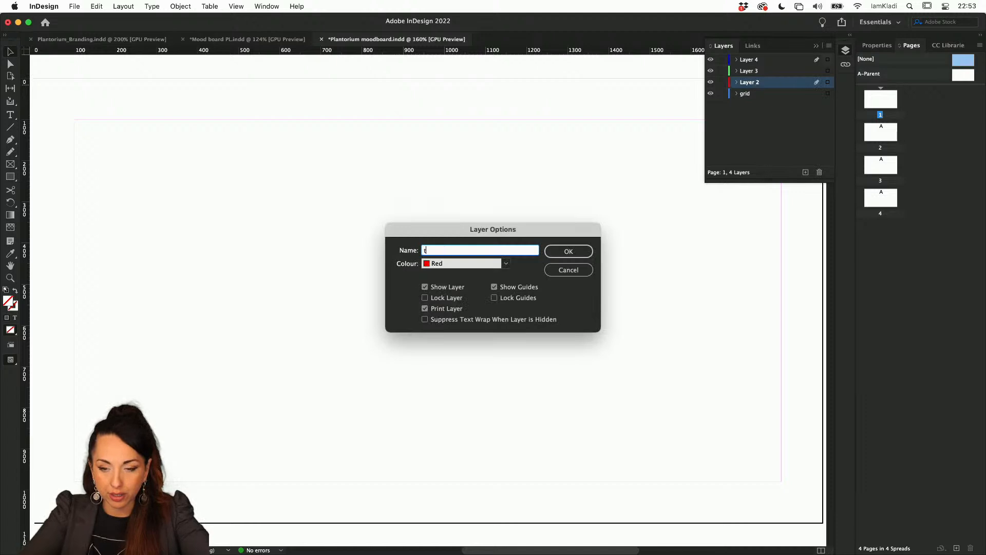
pyautogui.write('ext')
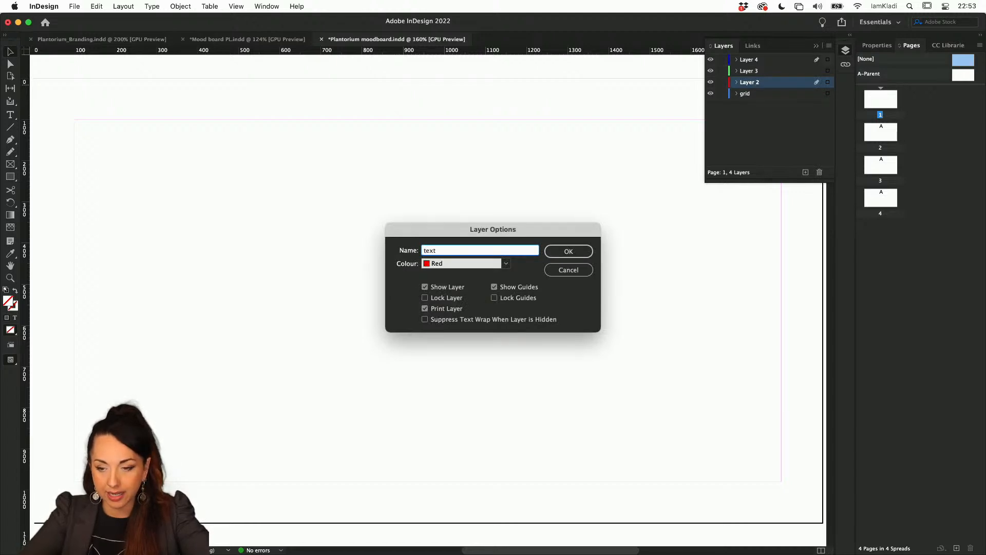
pyautogui.press('Return')
# - Rename Layer 3 as palette
pyautogui.doubleClick(750, 71)
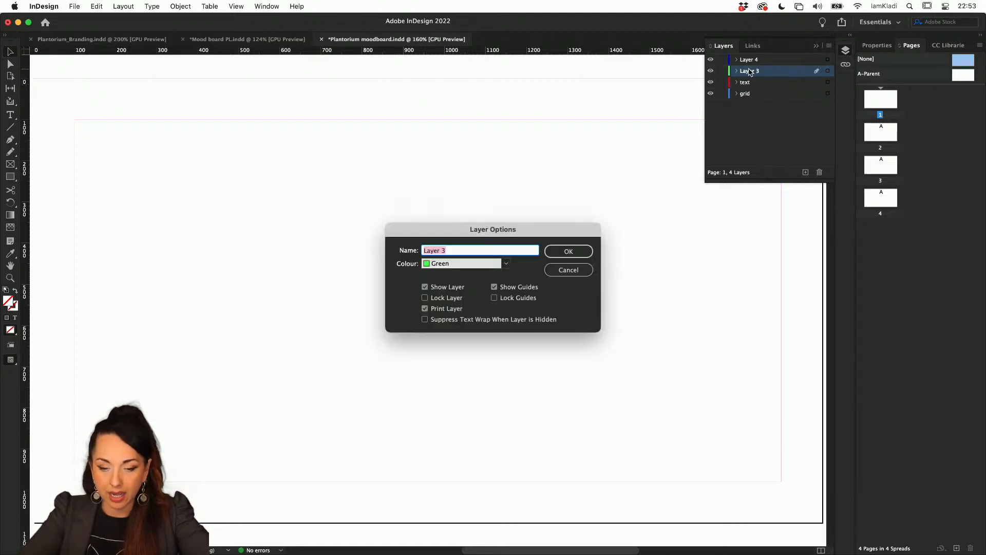
pyautogui.write('pale')
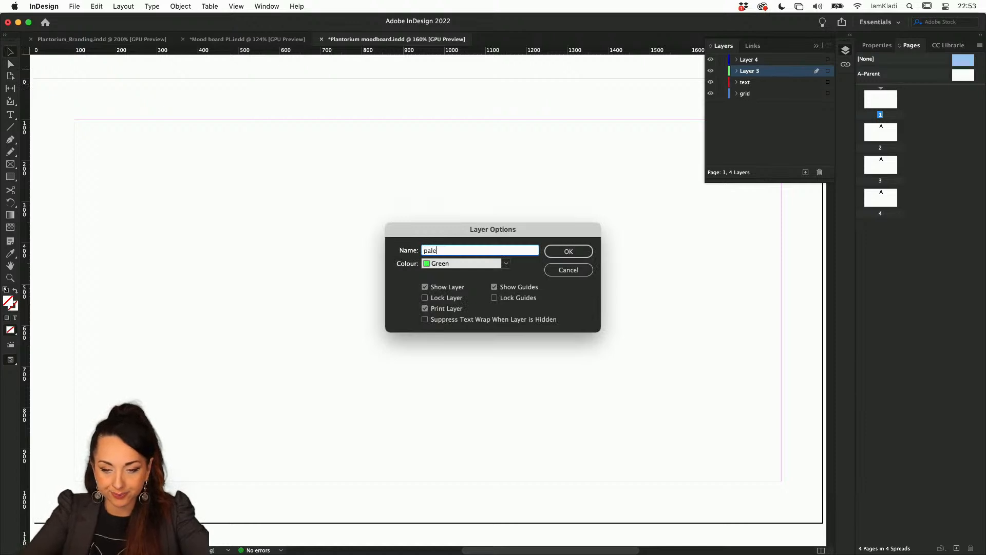
pyautogui.write('tte')
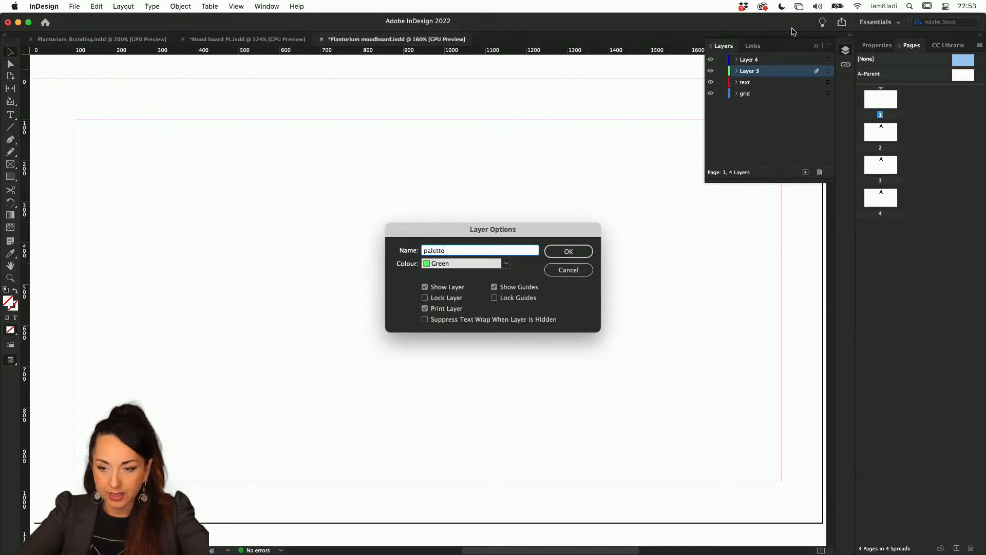
pyautogui.press('Return')
# - Rename Layer 4 as images
pyautogui.doubleClick(749, 60)
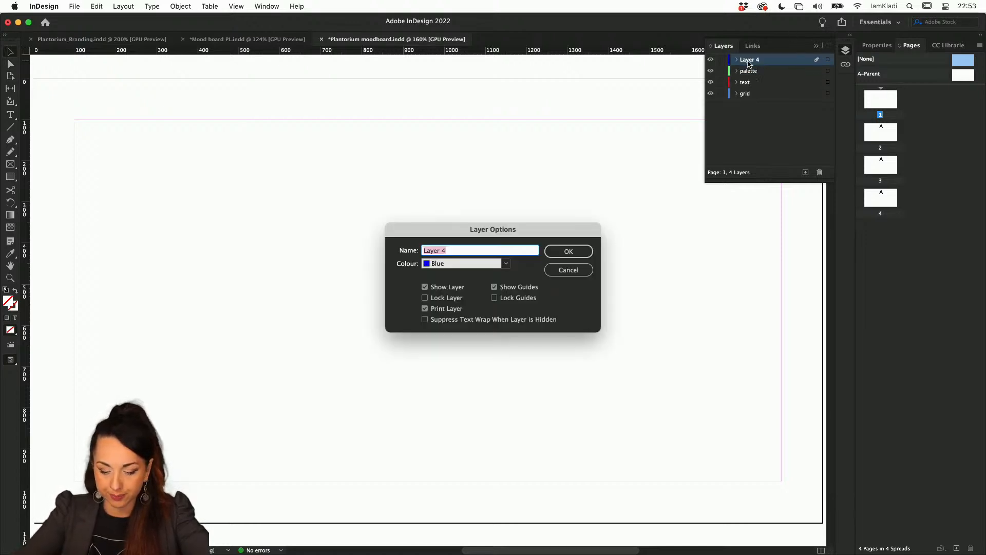
pyautogui.write('images')
pyautogui.press('XF86AudioMute')
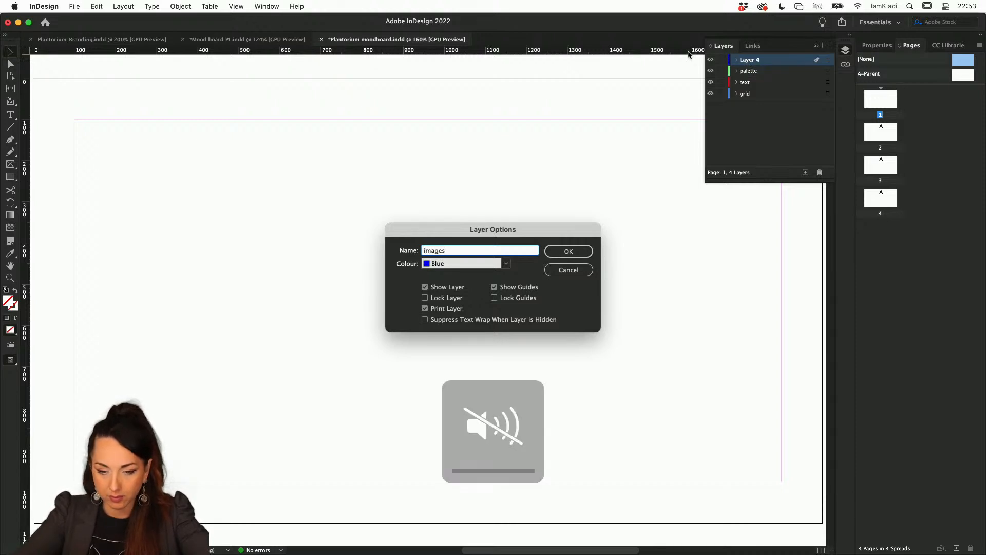
pyautogui.click(584, 249)
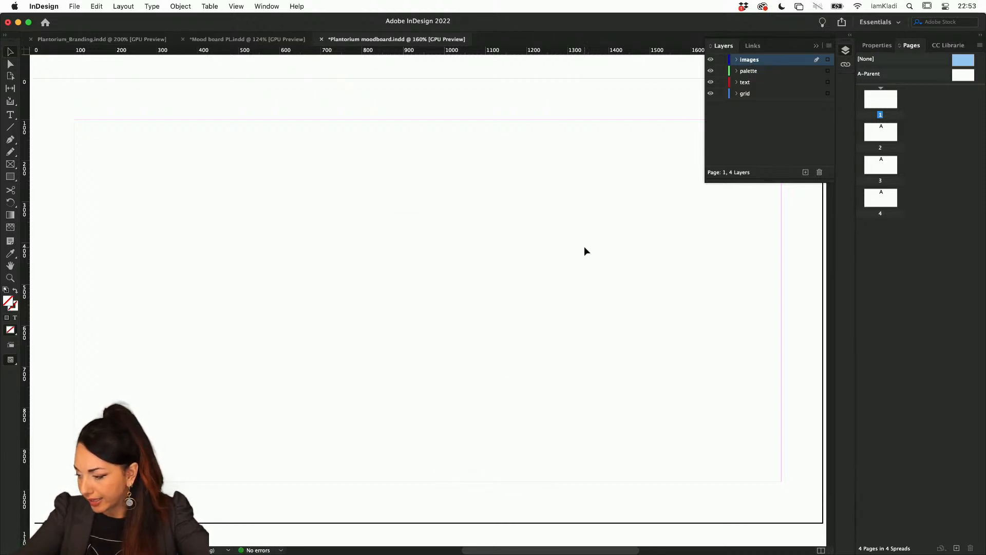
# - Add a fifth layer and name it background
pyautogui.click(805, 172)
pyautogui.doubleClick(764, 61)
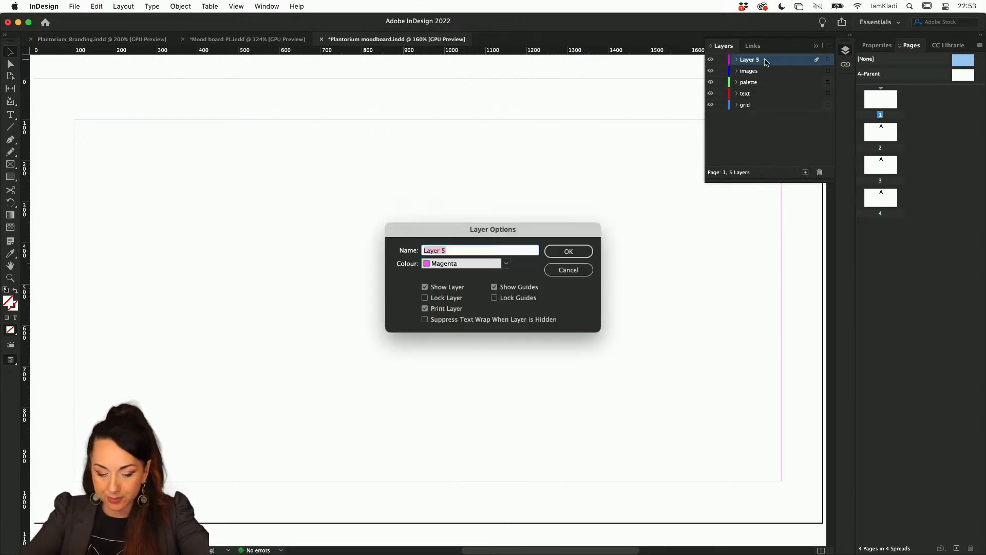
pyautogui.write('back')
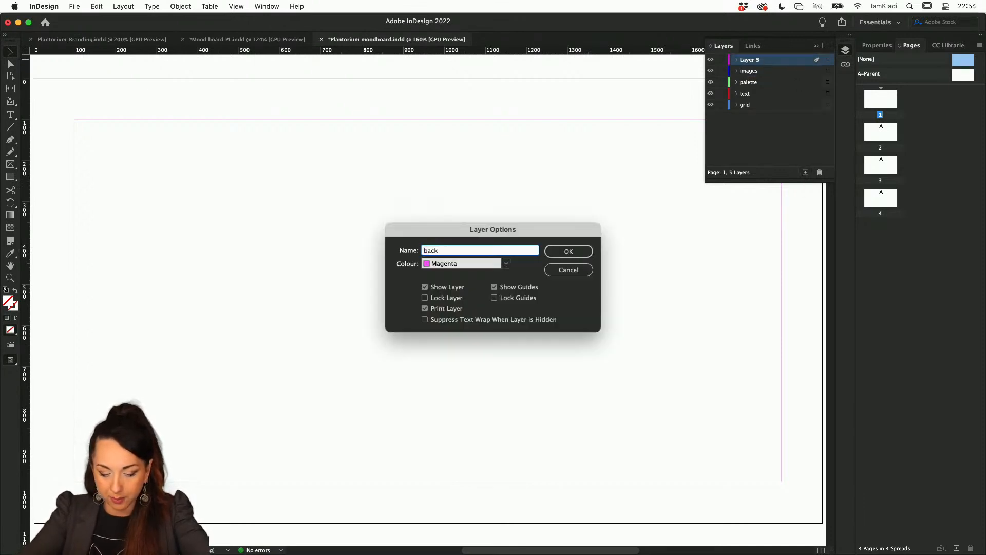
pyautogui.write('go')
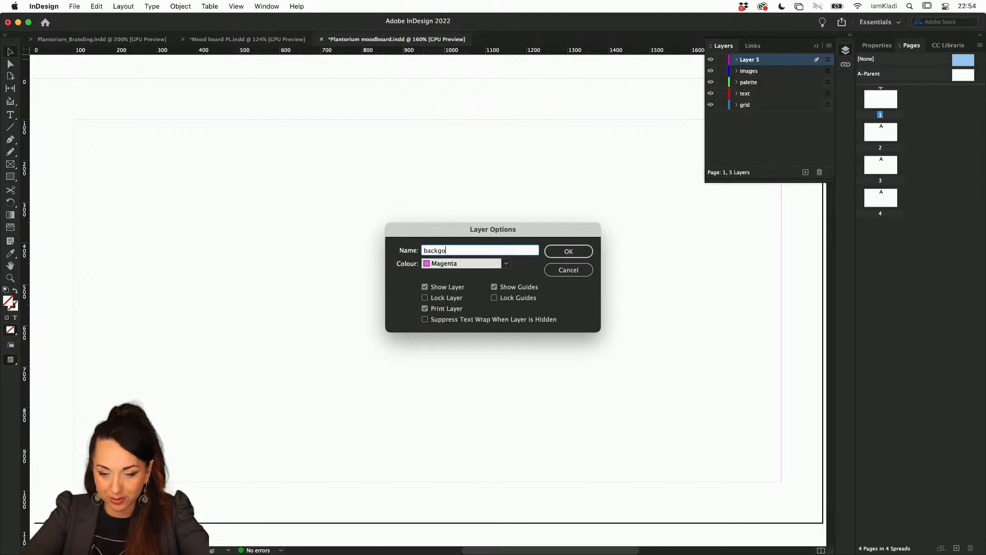
pyautogui.press('BackSpace')
pyautogui.write('r')
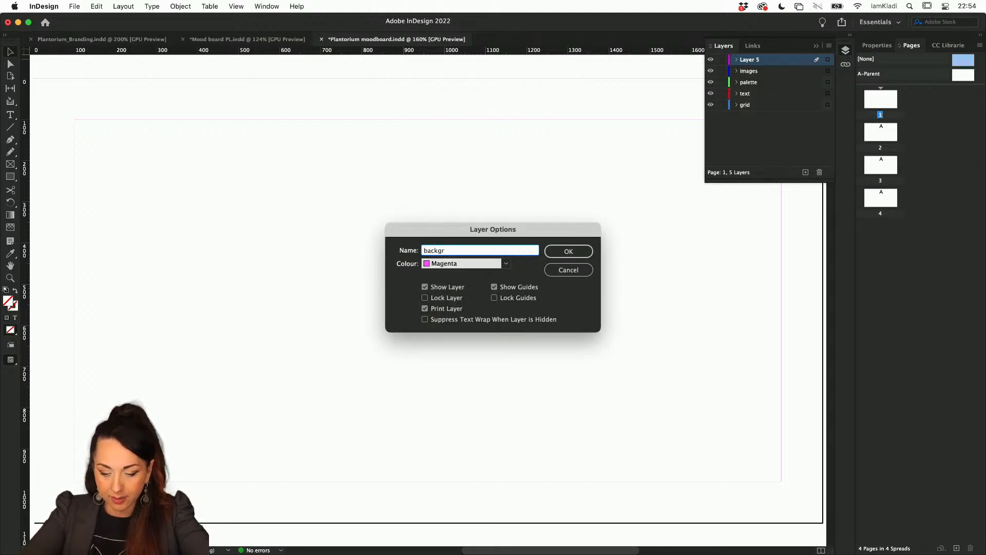
pyautogui.write('ound')
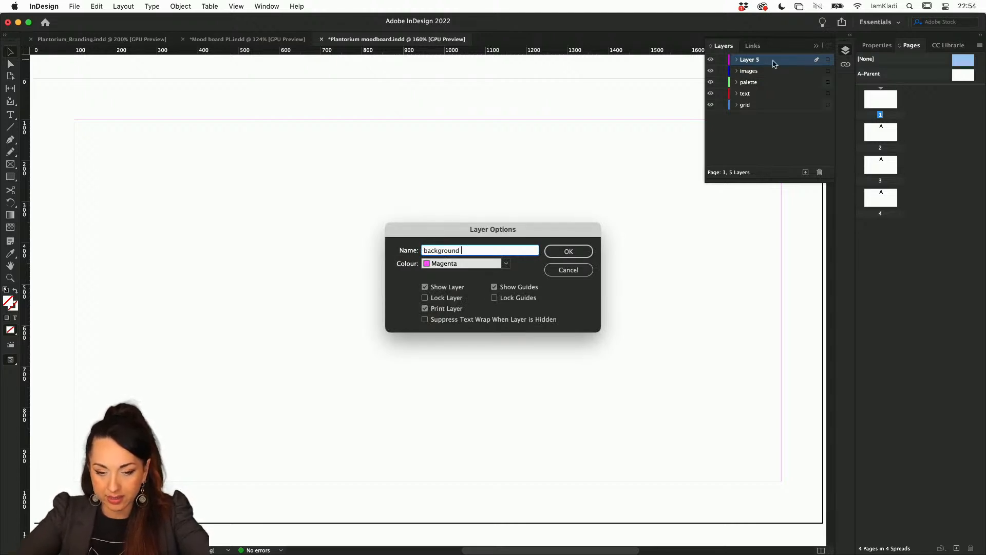
pyautogui.click(568, 251)
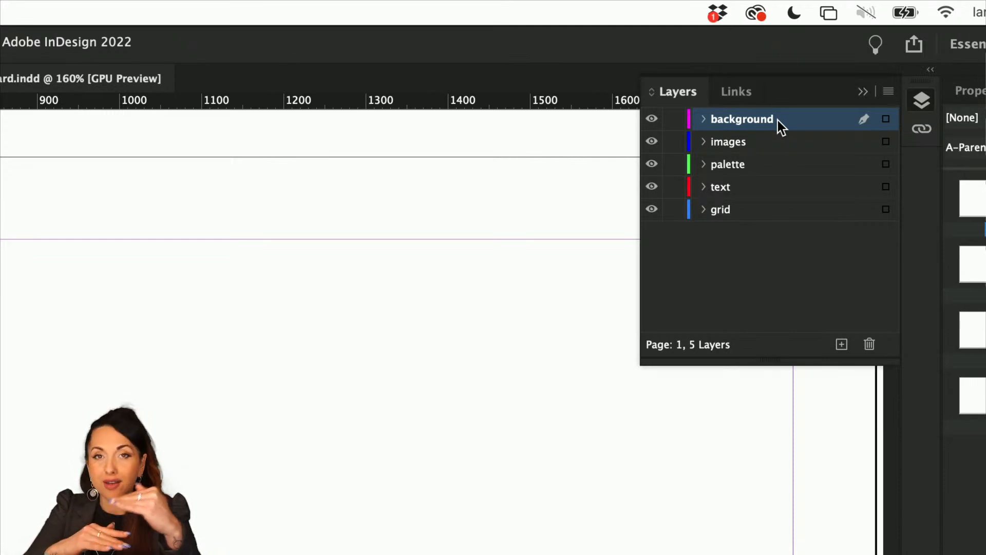
# - Reorder the layers from top to bottom as grid, text, palette, images and background
pyautogui.moveTo(776, 117); pyautogui.dragTo(766, 215)
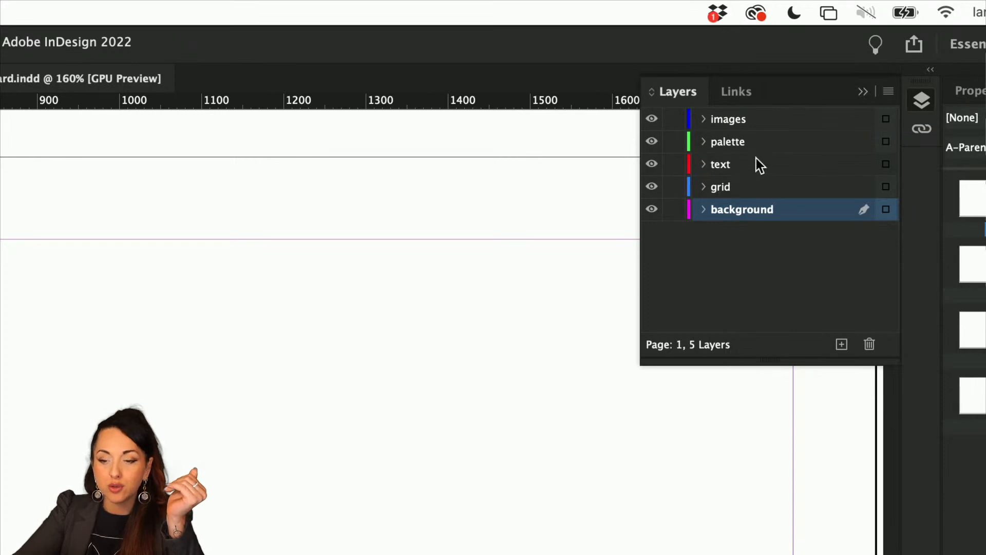
pyautogui.moveTo(758, 164); pyautogui.dragTo(753, 122)
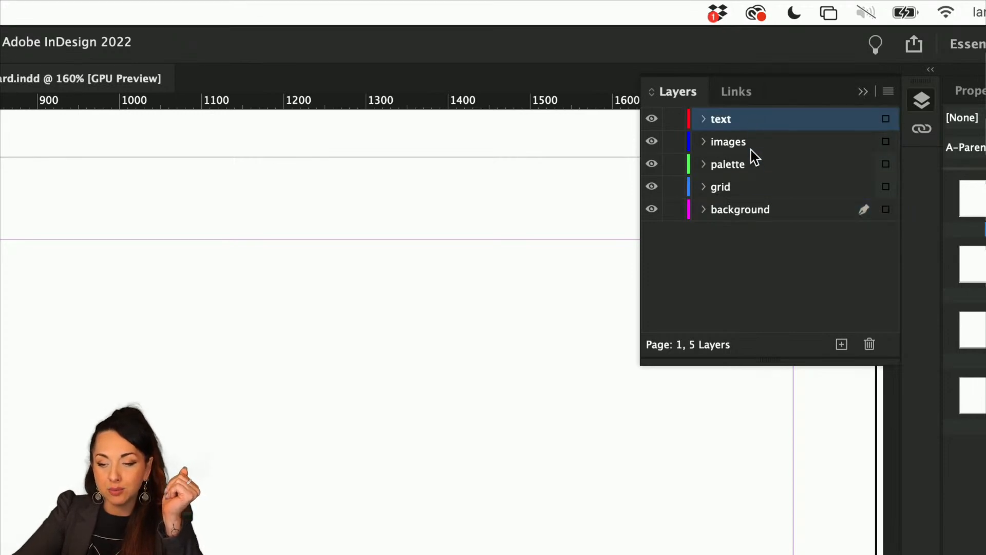
pyautogui.click(752, 149)
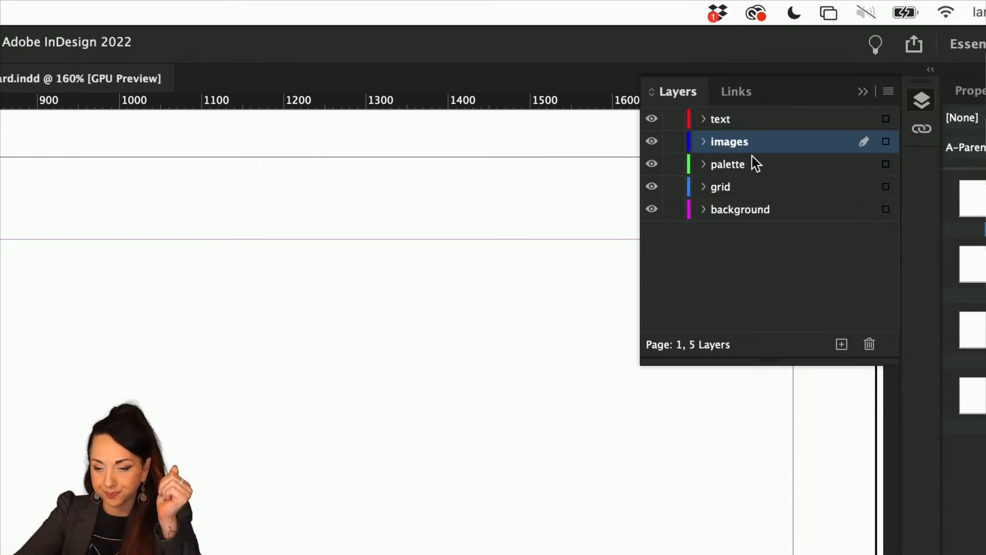
pyautogui.moveTo(752, 152); pyautogui.dragTo(742, 121)
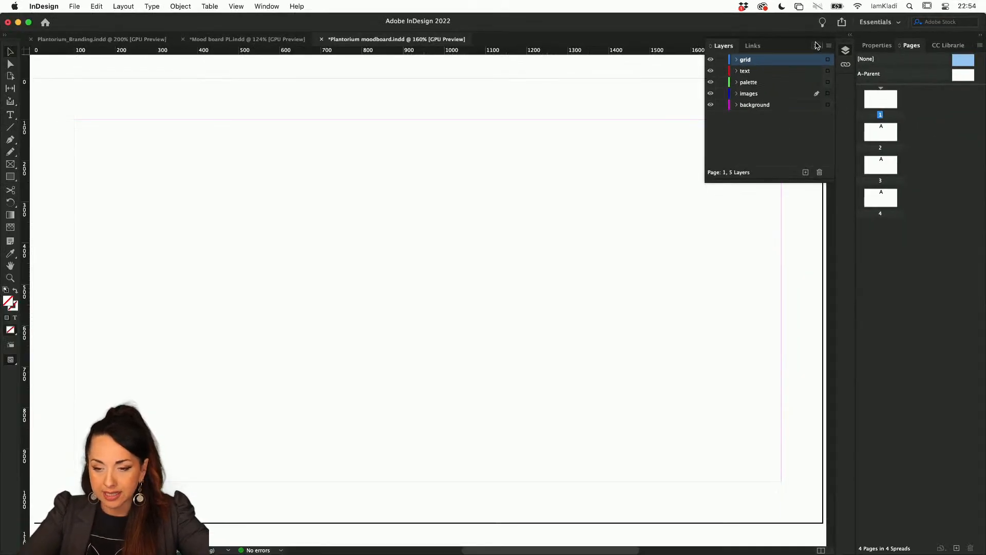
# - Make the text layer active and open the A-Parent page for editing
pyautogui.click(760, 73)
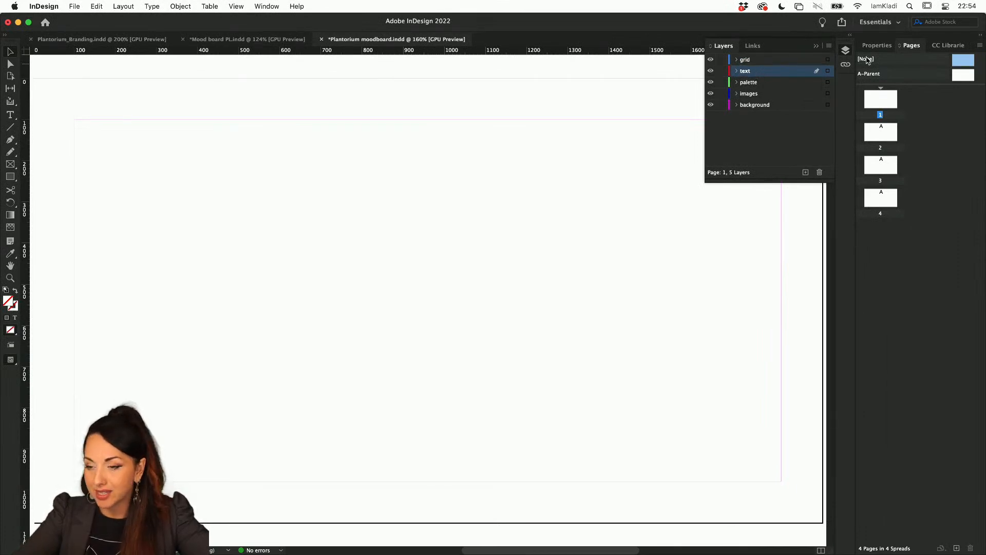
pyautogui.doubleClick(962, 76)
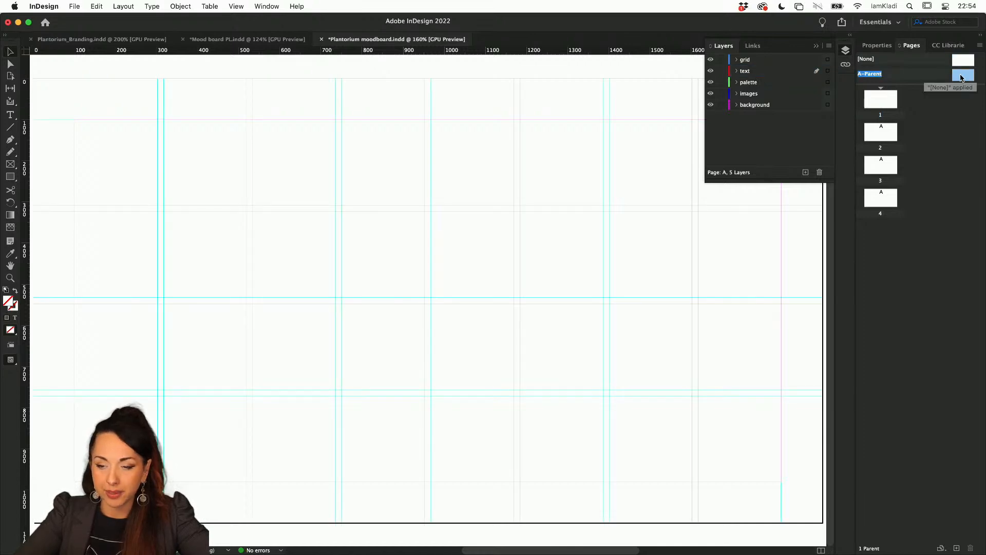
pyautogui.click(815, 46)
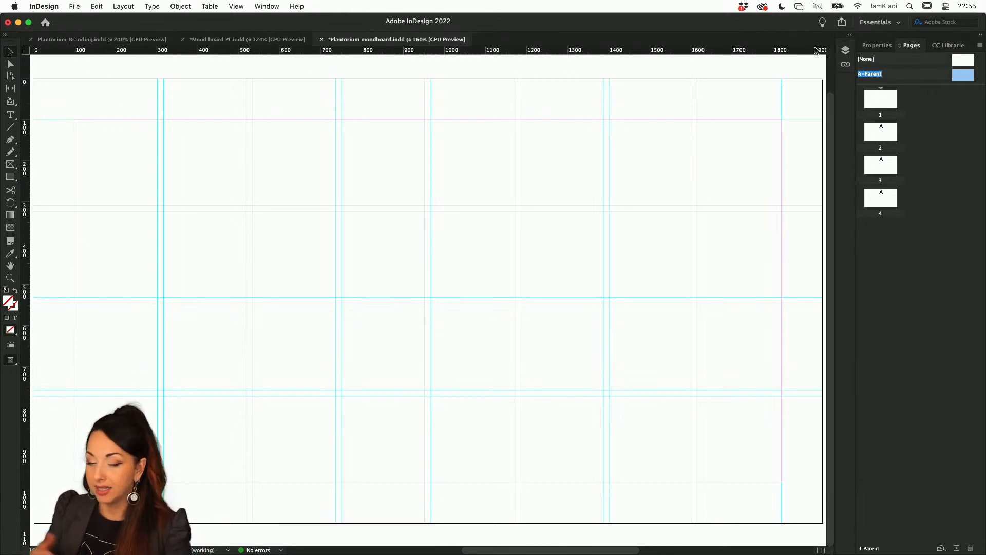
# - Draw a text frame about 325 x 39 px inside the parent page's lower-left margin corner
pyautogui.hscroll(-10, 475, 282)
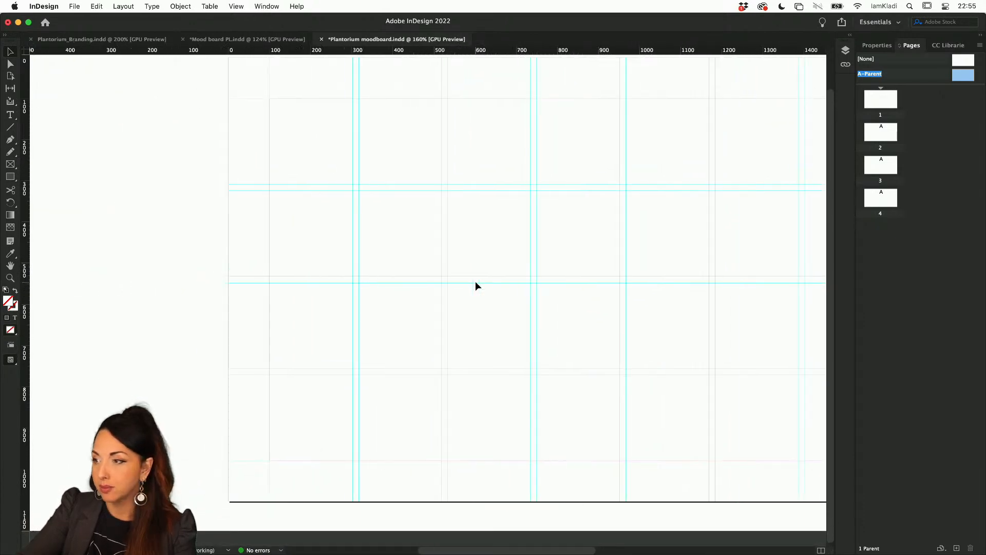
pyautogui.scroll(-2, 475, 282)
pyautogui.hscroll(2, 476, 282)
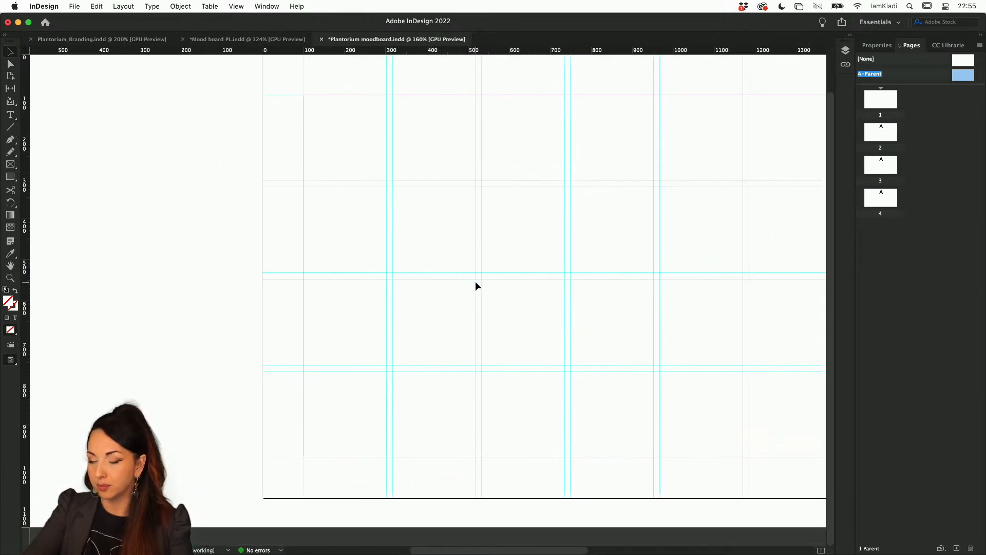
pyautogui.hscroll(1, 476, 286)
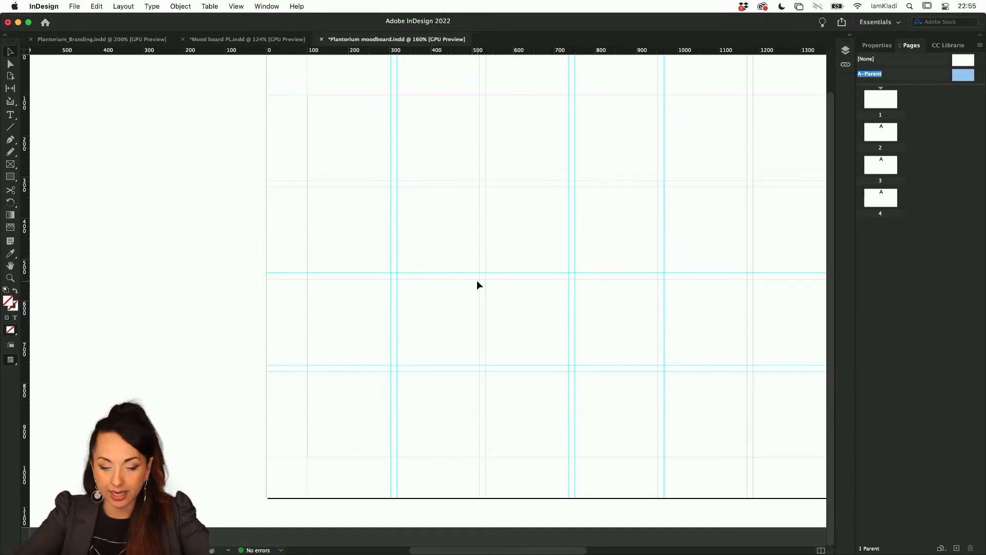
pyautogui.scroll(5, 388, 415)
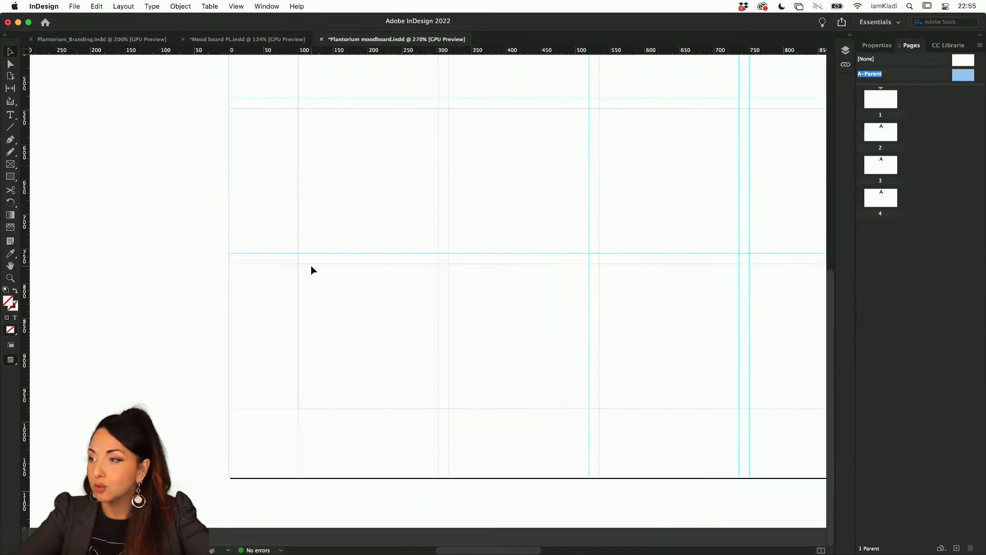
pyautogui.click(10, 115)
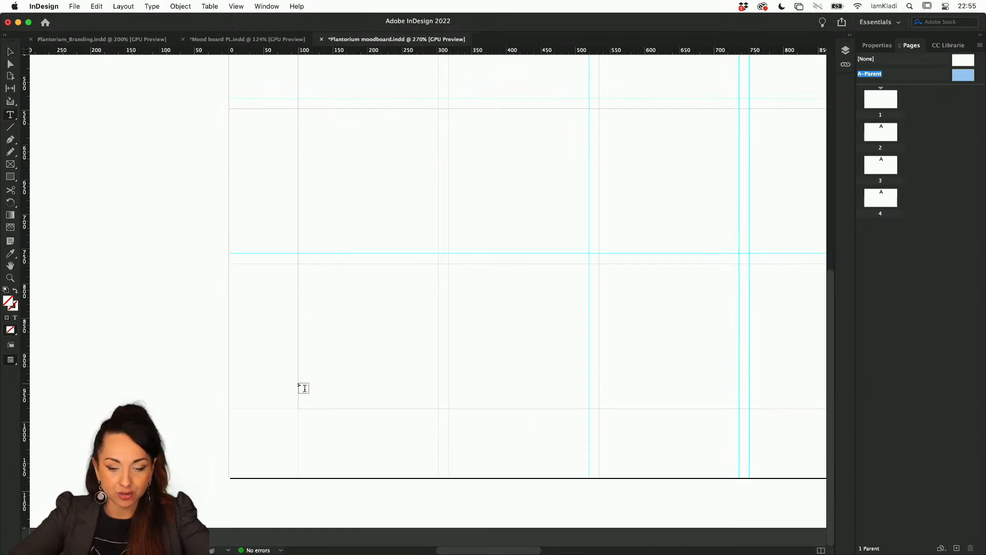
pyautogui.moveTo(299, 381); pyautogui.dragTo(524, 407)
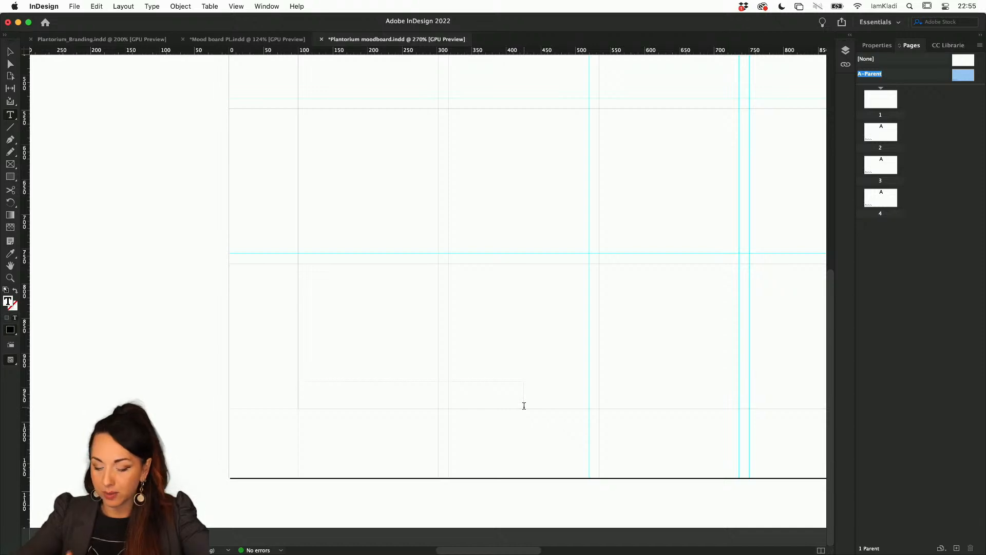
# - Enter iamkladi.com as the footer text in the new frame
pyautogui.write('kla')
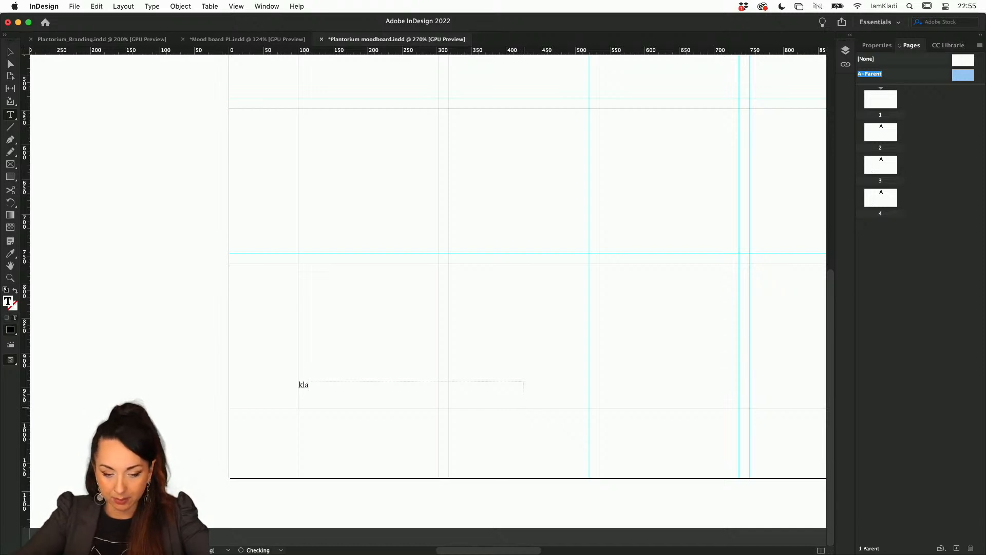
pyautogui.press('BackSpace')
pyautogui.press('BackSpace')
pyautogui.press('BackSpace')
pyautogui.write('ia')
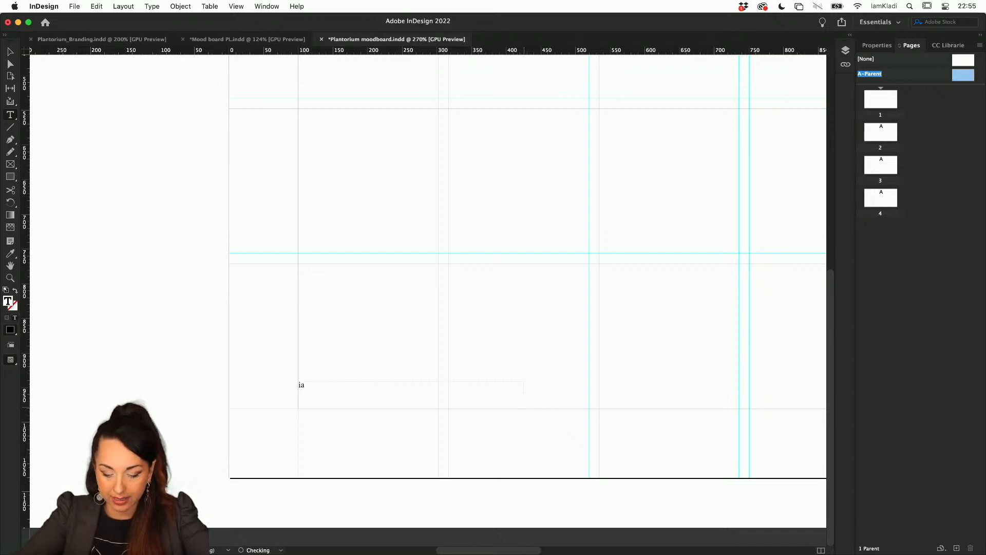
pyautogui.write('mkladi.com')
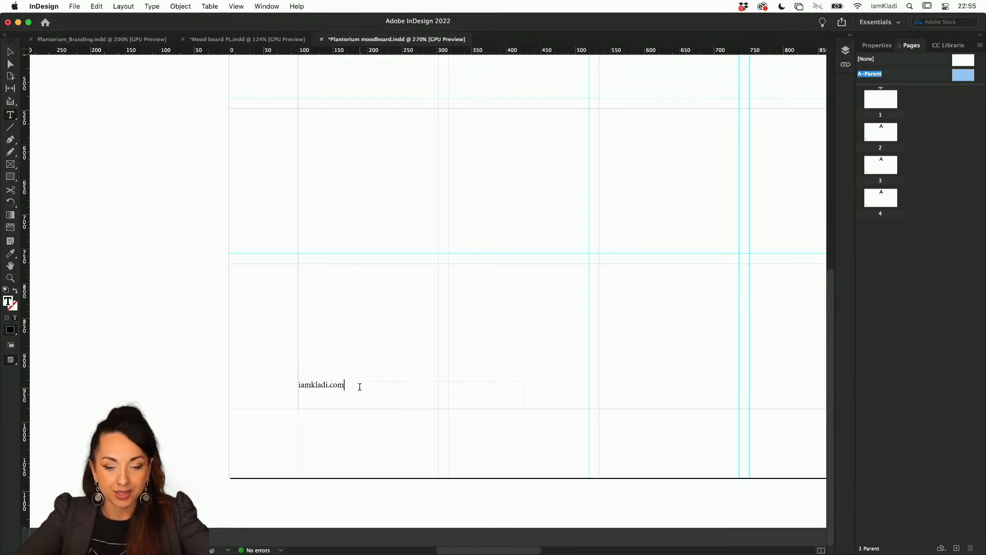
# - Select the entire footer text and bring up its character properties with the font name selected for editing
pyautogui.press('super+a')
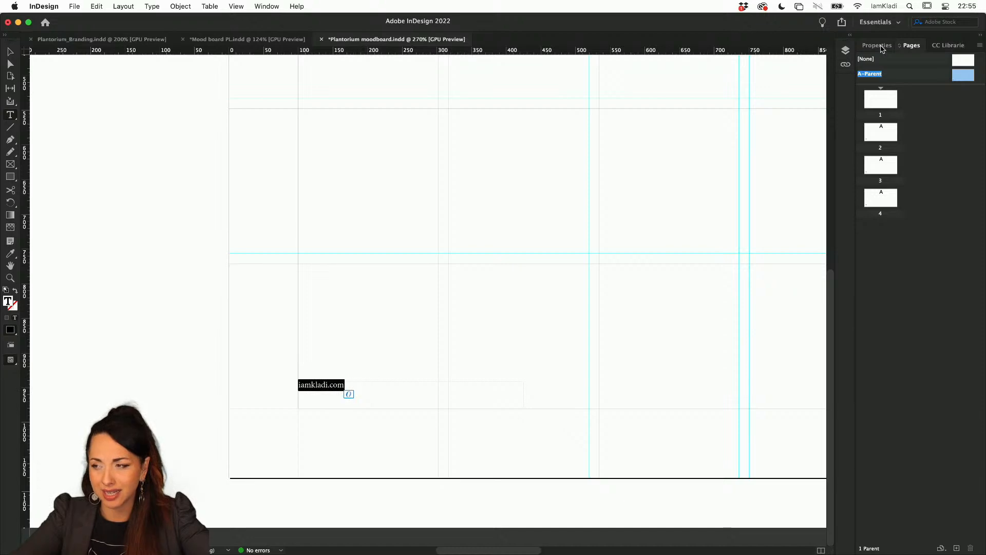
pyautogui.scroll(5, 649, 194)
pyautogui.hscroll(-8, 649, 194)
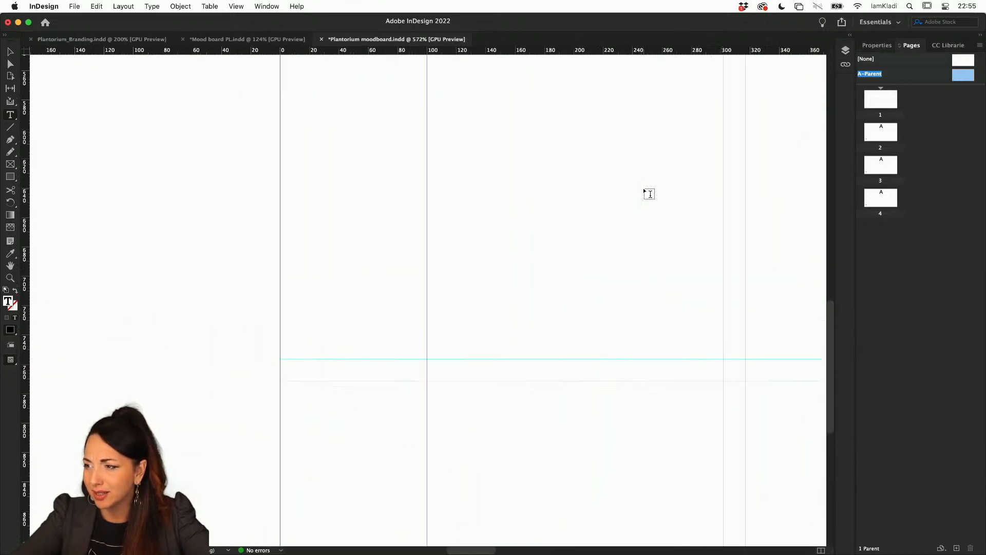
pyautogui.hscroll(10, 649, 194)
pyautogui.scroll(3, 649, 193)
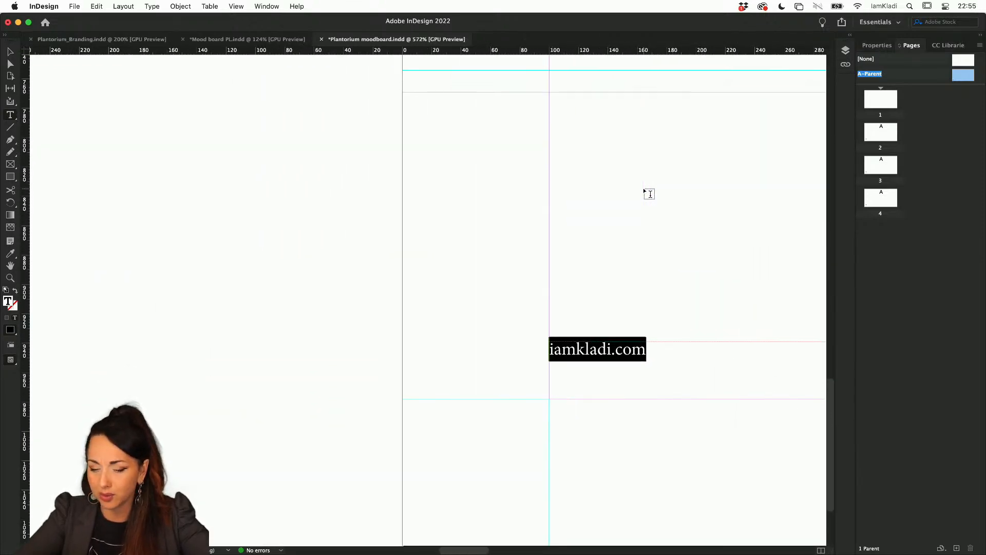
pyautogui.scroll(-5, 649, 194)
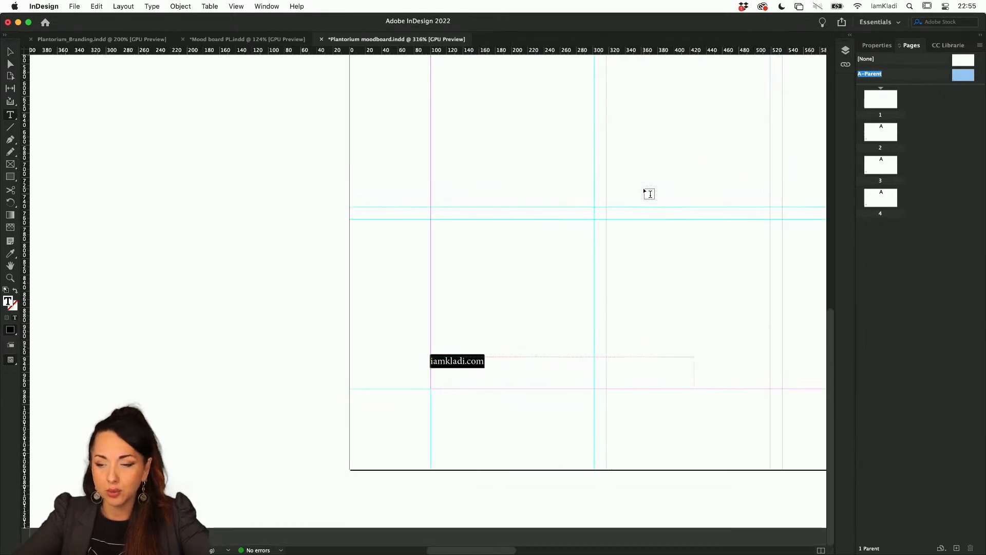
pyautogui.hscroll(3, 650, 194)
pyautogui.scroll(1, 649, 194)
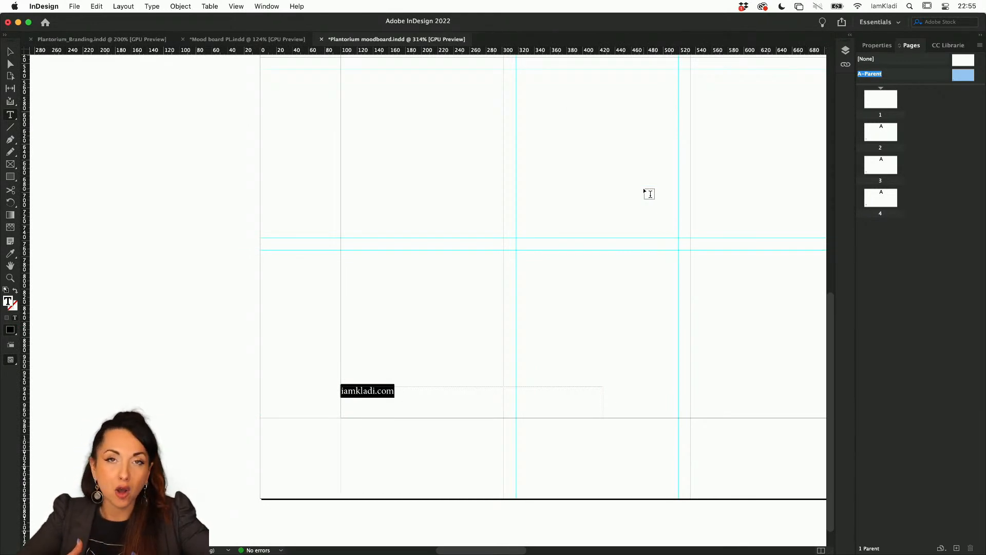
pyautogui.click(868, 45)
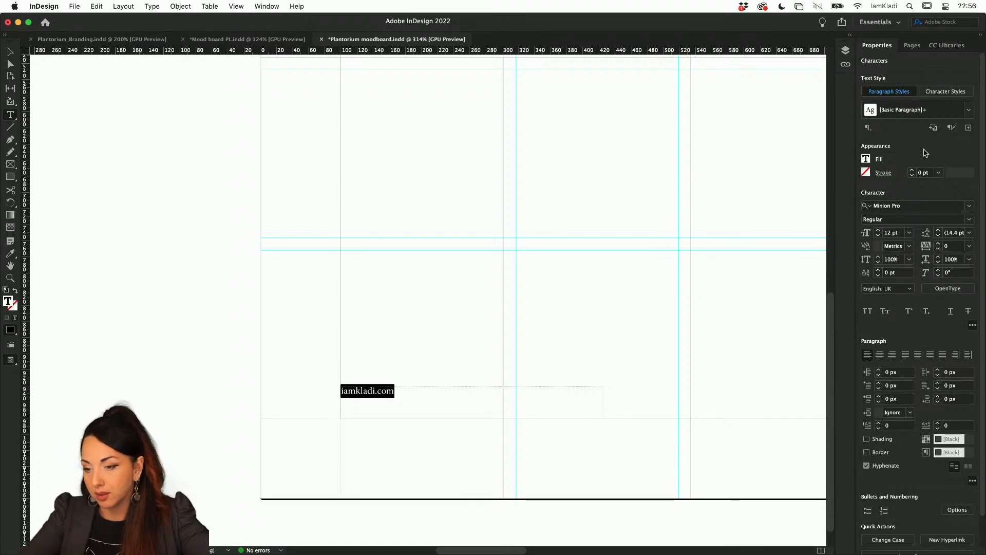
pyautogui.click(917, 207)
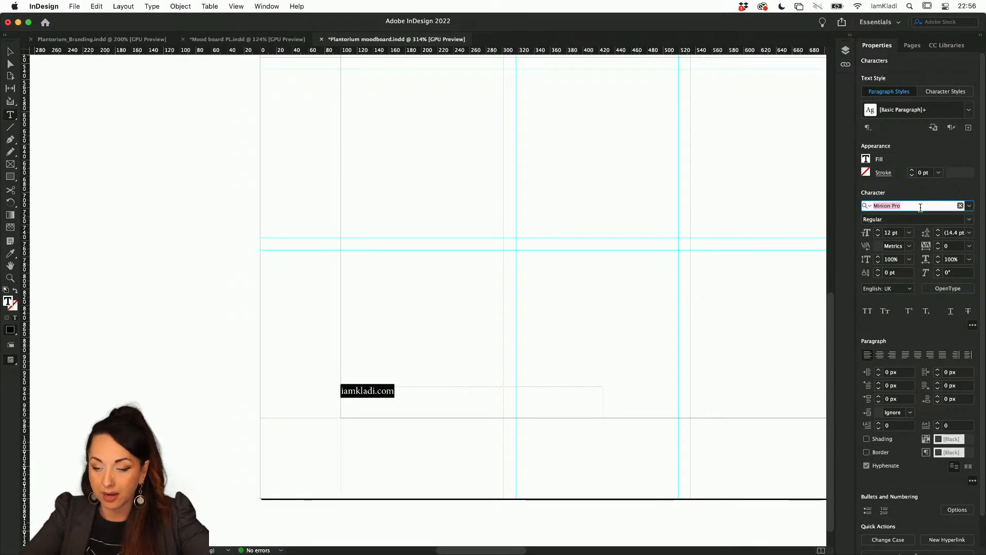
pyautogui.doubleClick(920, 207)
pyautogui.tripleClick(920, 207)
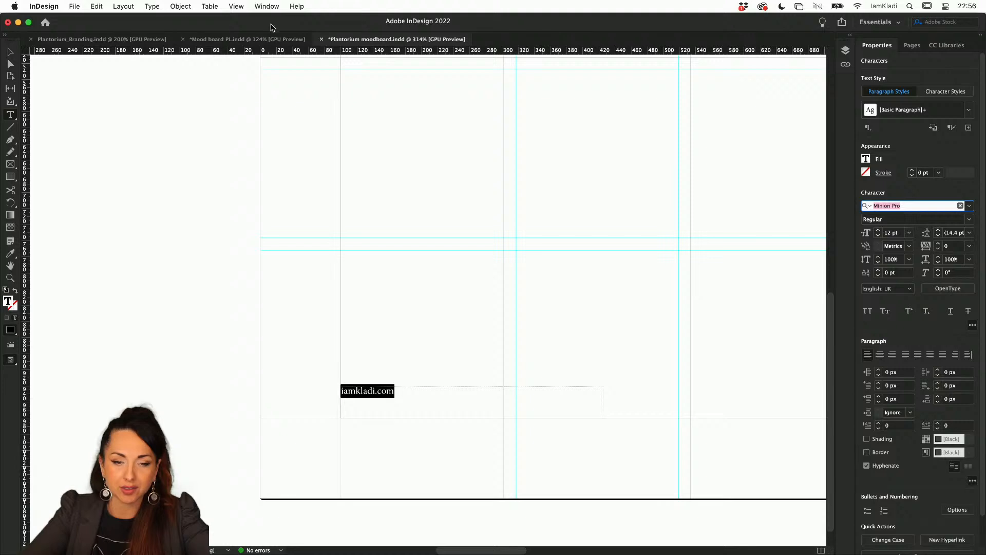
# - Open the separate Character settings, place them beside the text's properties for comparison, and close them again
pyautogui.click(266, 6)
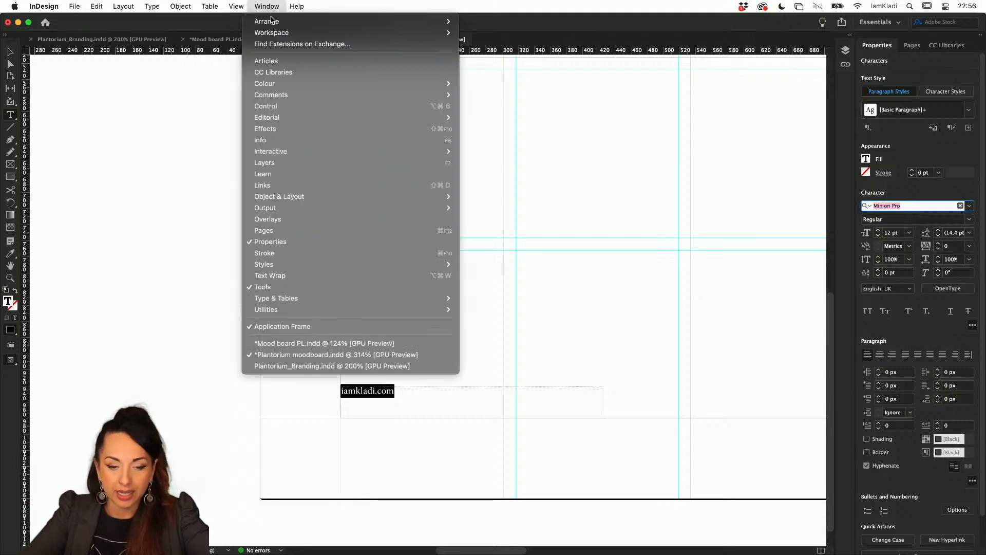
pyautogui.moveTo(292, 299)
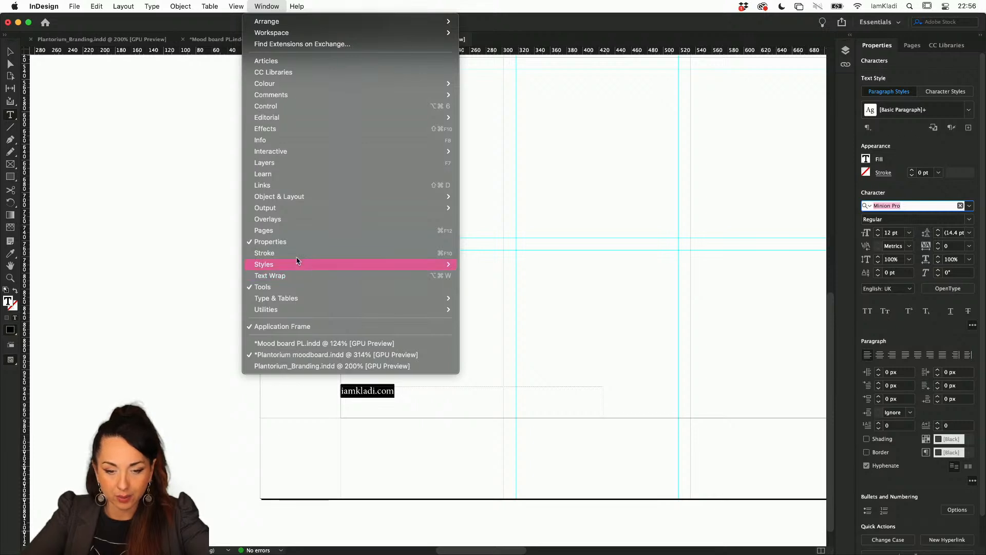
pyautogui.moveTo(299, 265)
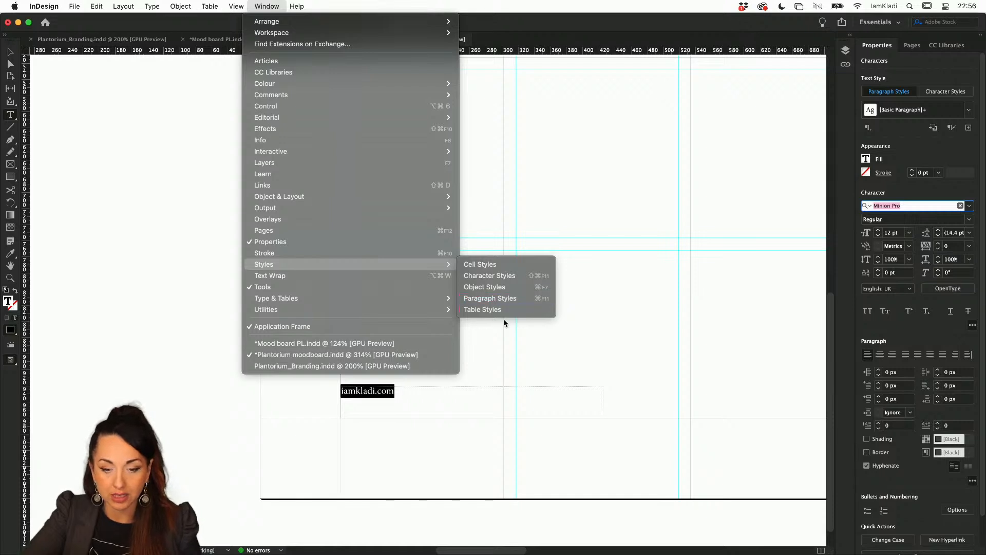
pyautogui.moveTo(446, 303)
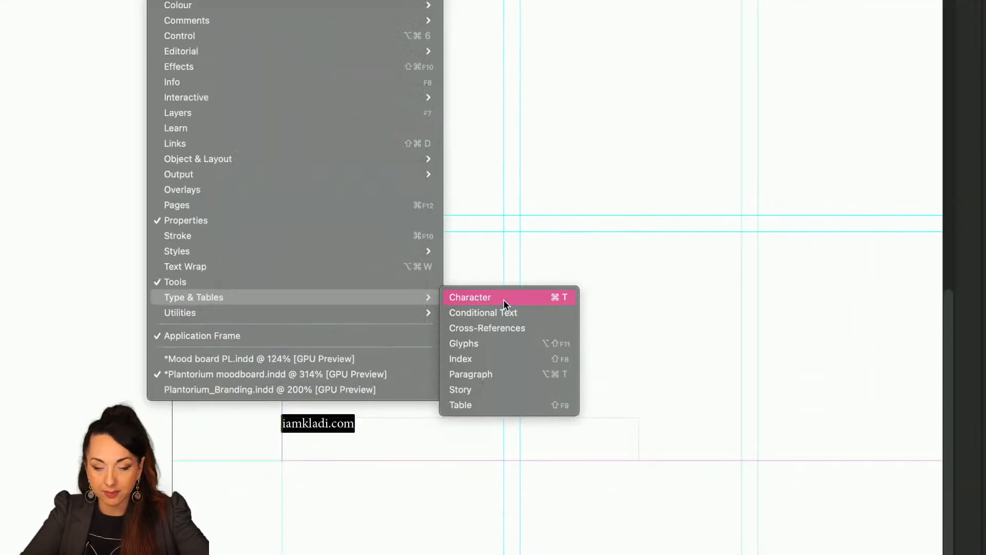
pyautogui.click(503, 300)
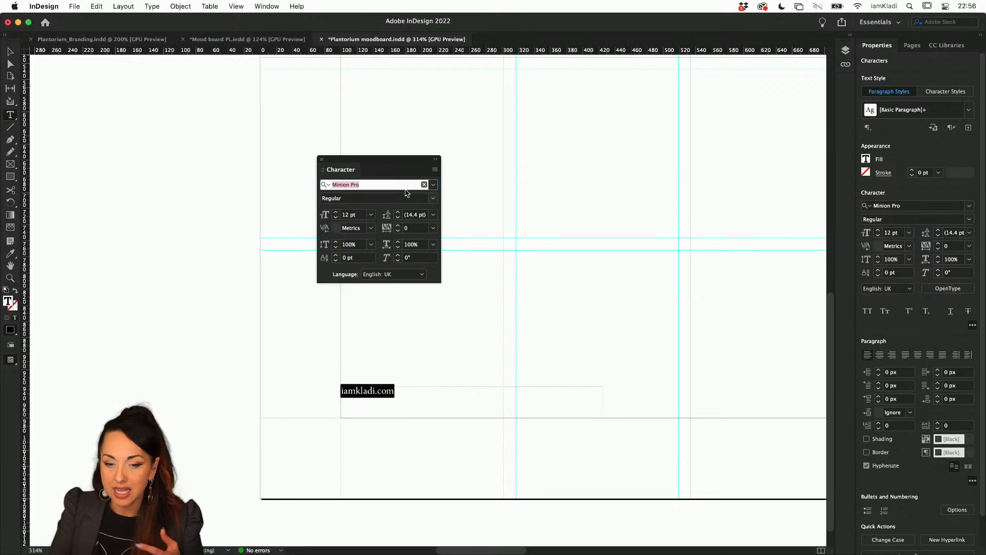
pyautogui.moveTo(400, 172); pyautogui.dragTo(798, 206)
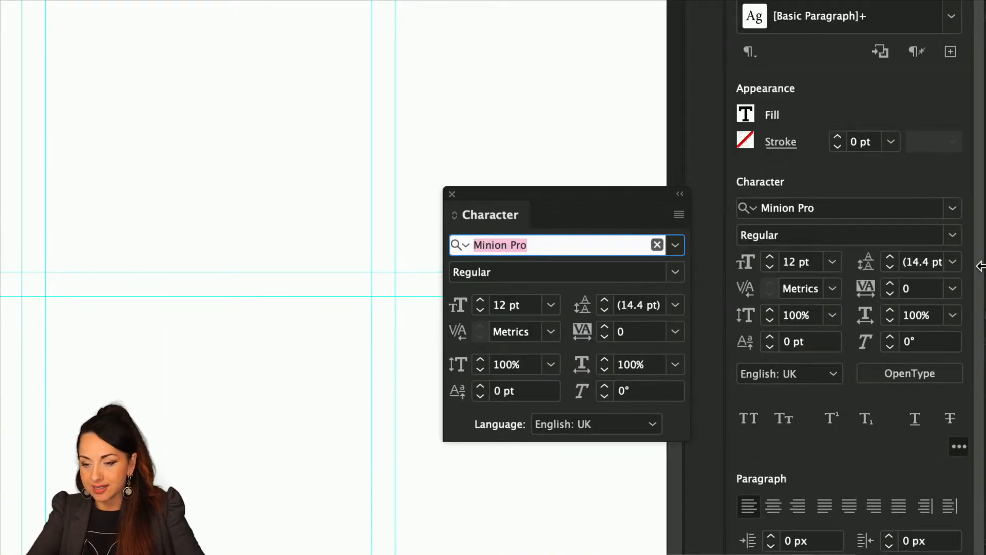
pyautogui.moveTo(586, 200); pyautogui.dragTo(581, 184)
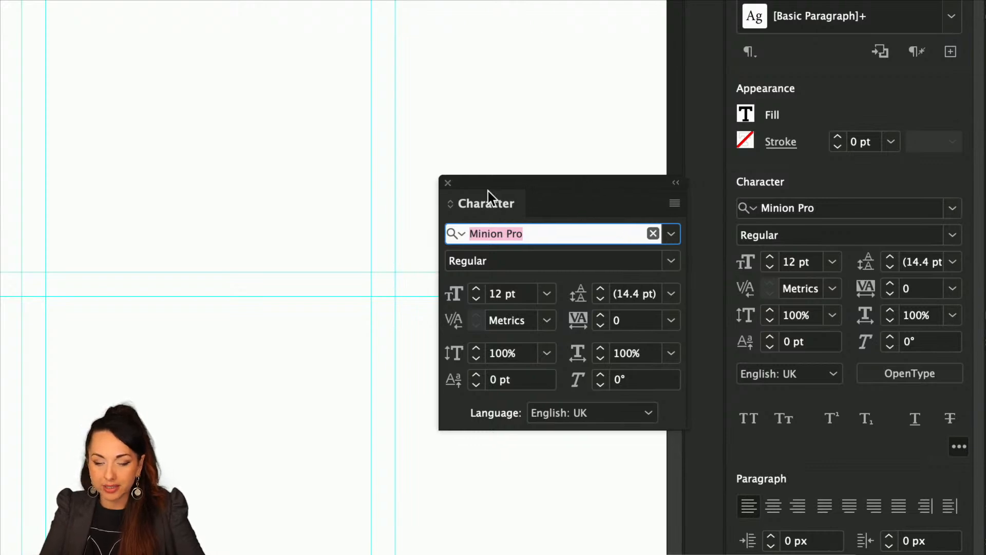
pyautogui.click(448, 184)
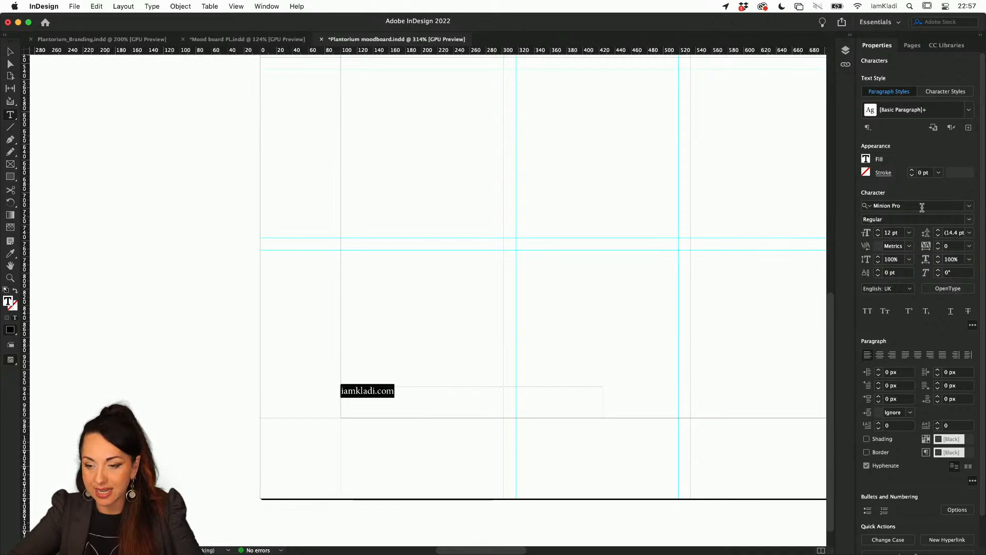
# - Set the selected footer text in Work Sans Bold at 20 pt
pyautogui.click(921, 206)
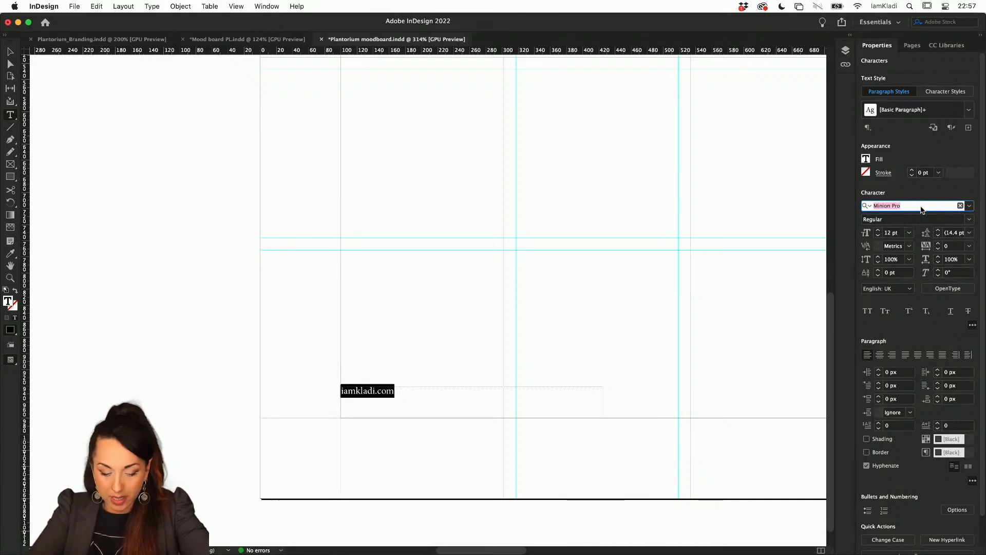
pyautogui.write('work')
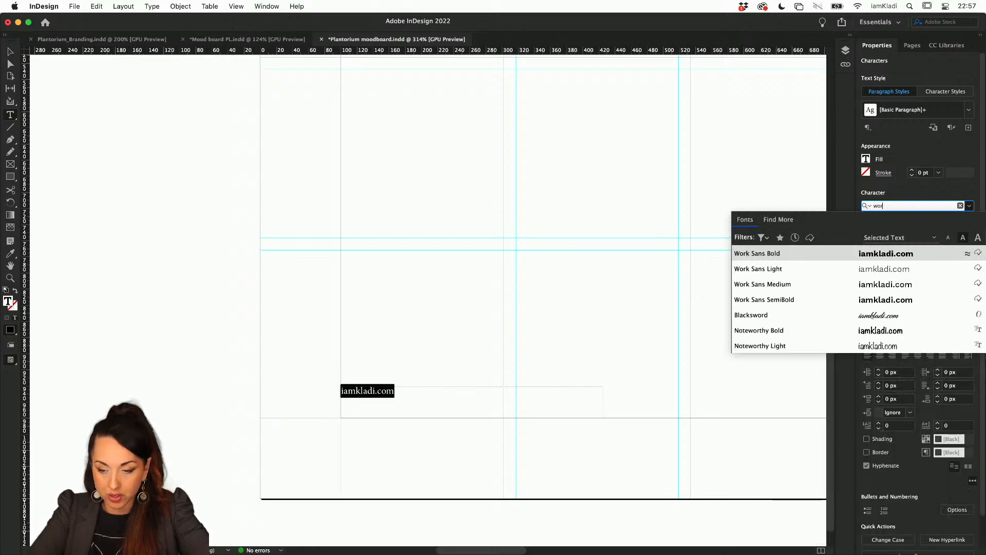
pyautogui.click(899, 257)
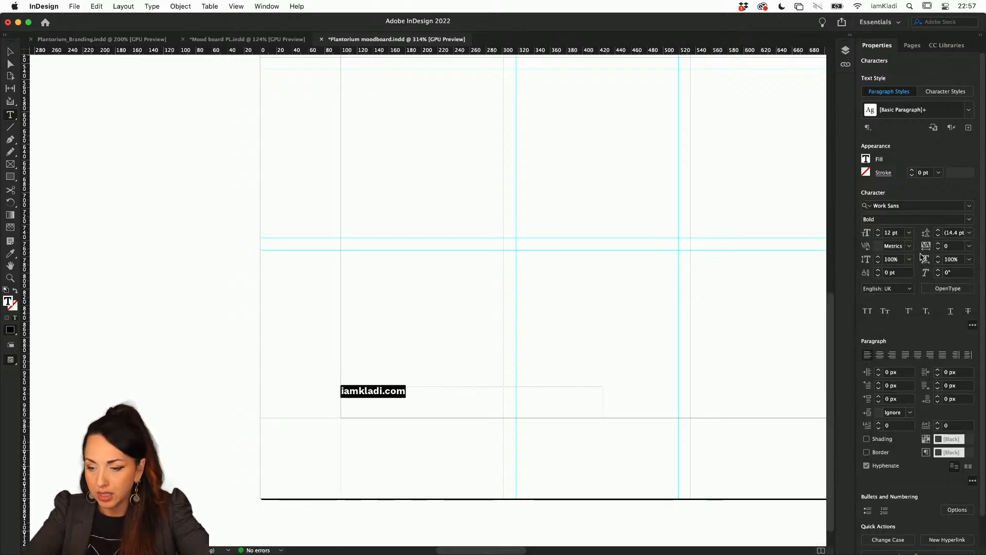
pyautogui.doubleClick(887, 234)
pyautogui.write('20')
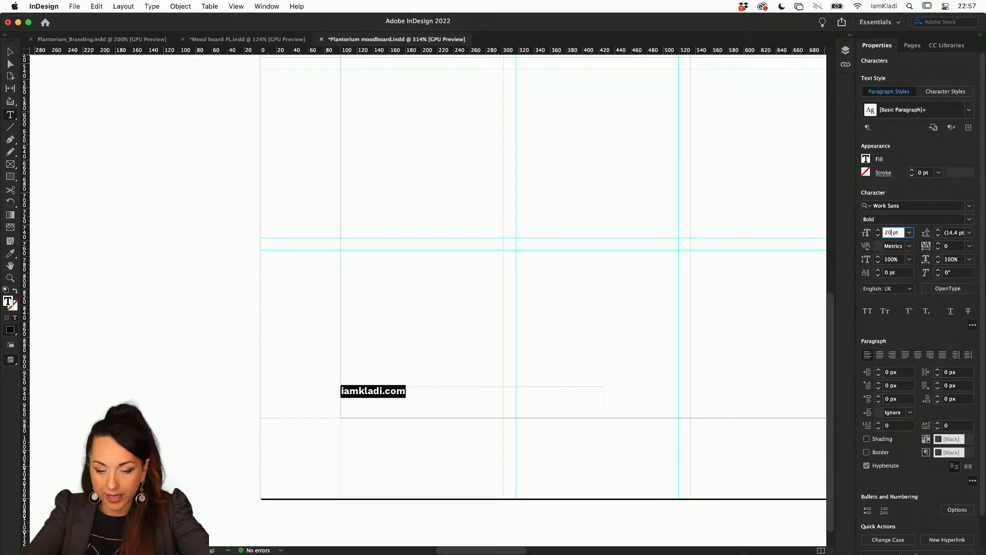
# - Change the footer text's weight to Medium and its size to 22 pt
pyautogui.click(955, 234)
pyautogui.click(969, 220)
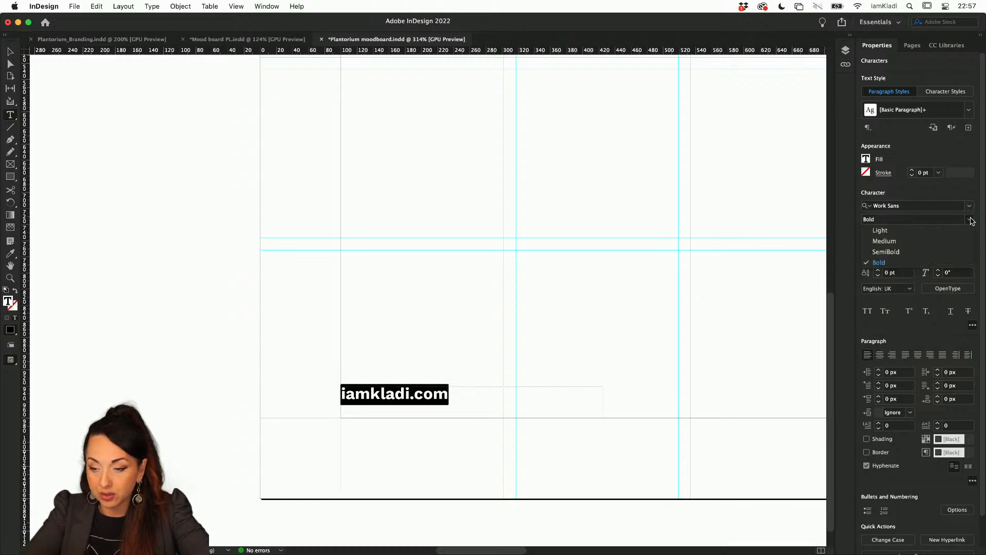
pyautogui.click(961, 242)
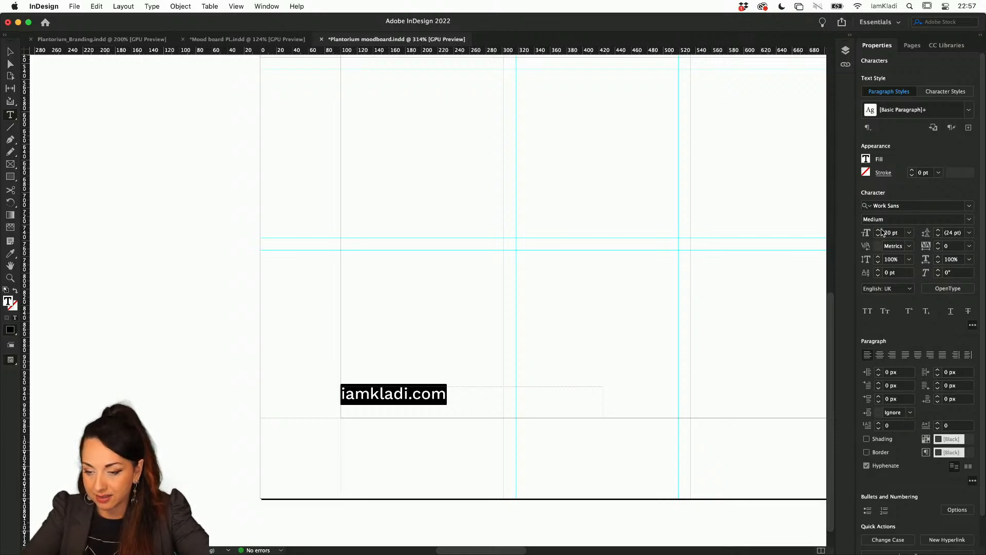
pyautogui.click(878, 230)
pyautogui.click(879, 230)
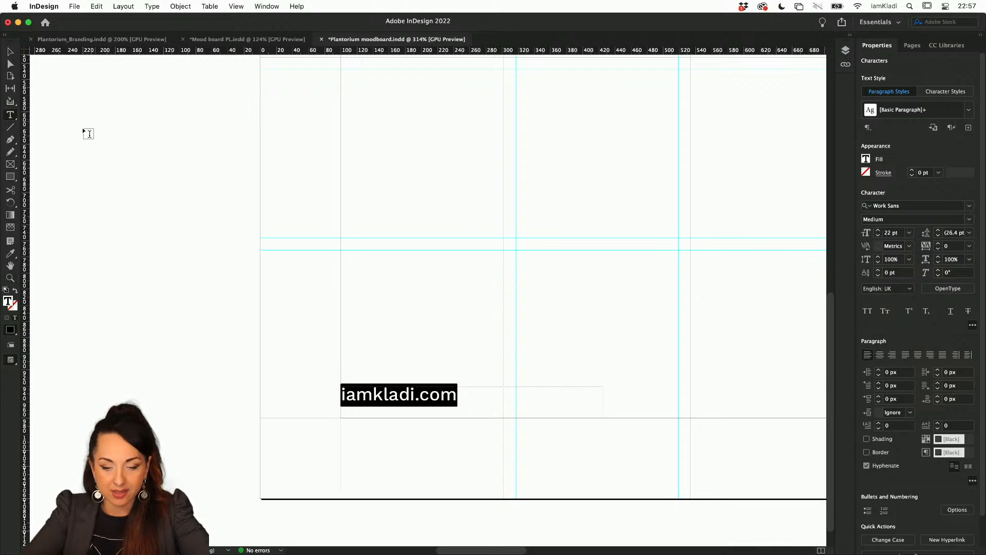
# - Select the footer text's frame and fit it to its content
pyautogui.click(763, 303)
pyautogui.click(400, 396)
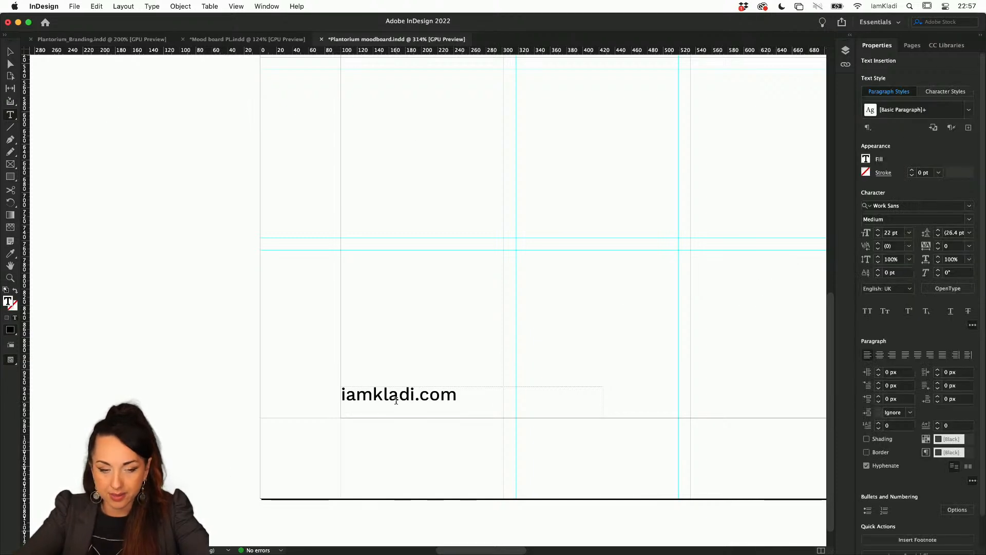
pyautogui.click(9, 51)
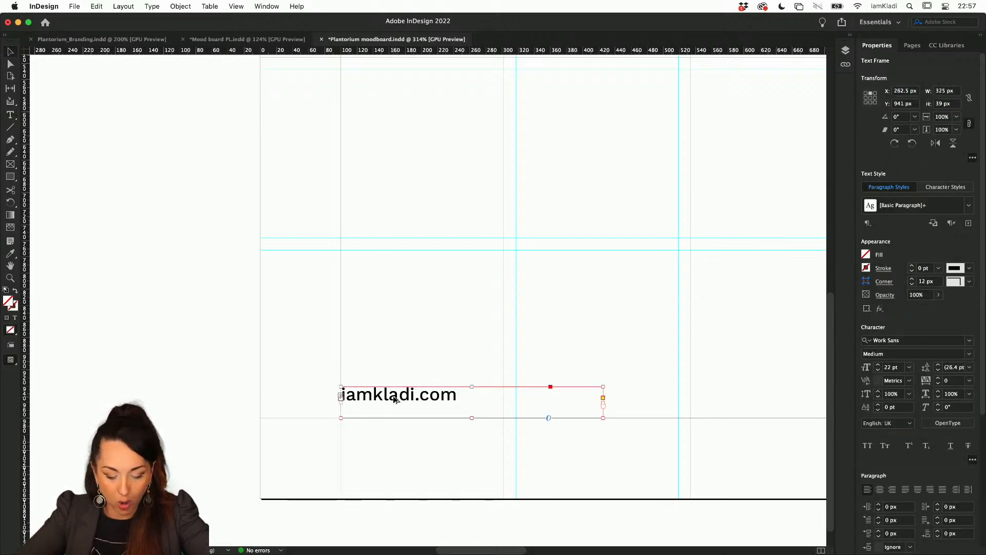
pyautogui.press('super+alt+c')
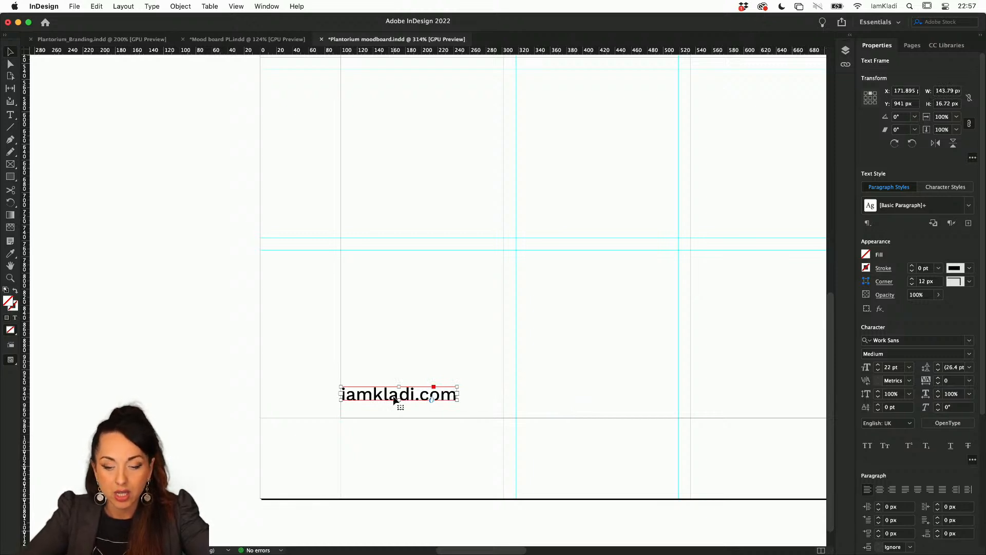
# - Move the iamkladi.com footer frame down so its lower edge rests on the bottom margin line
pyautogui.moveTo(393, 399); pyautogui.dragTo(402, 418)
pyautogui.click(417, 445)
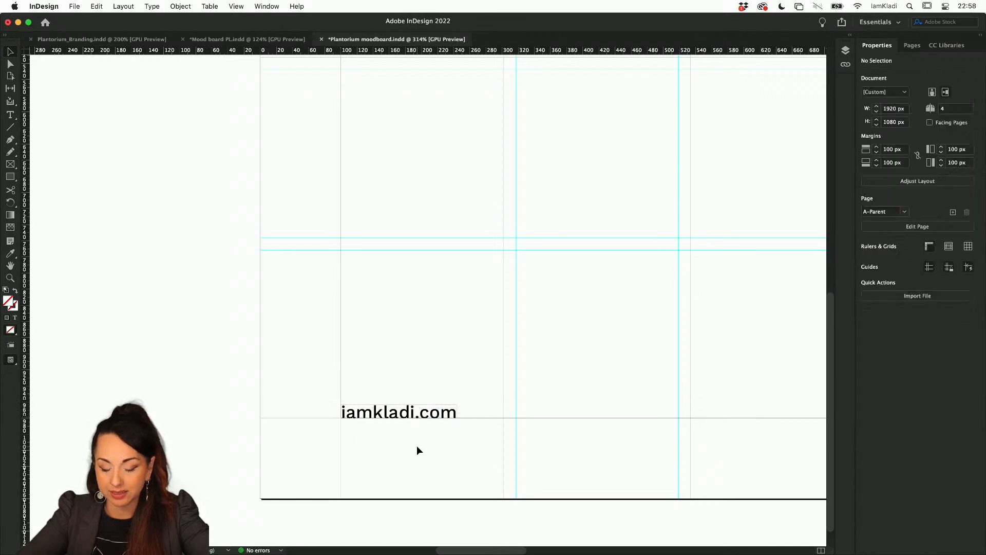
# - Select the iamkladi.com footer frame and bring up the interactive Hyperlinks settings
pyautogui.click(427, 418)
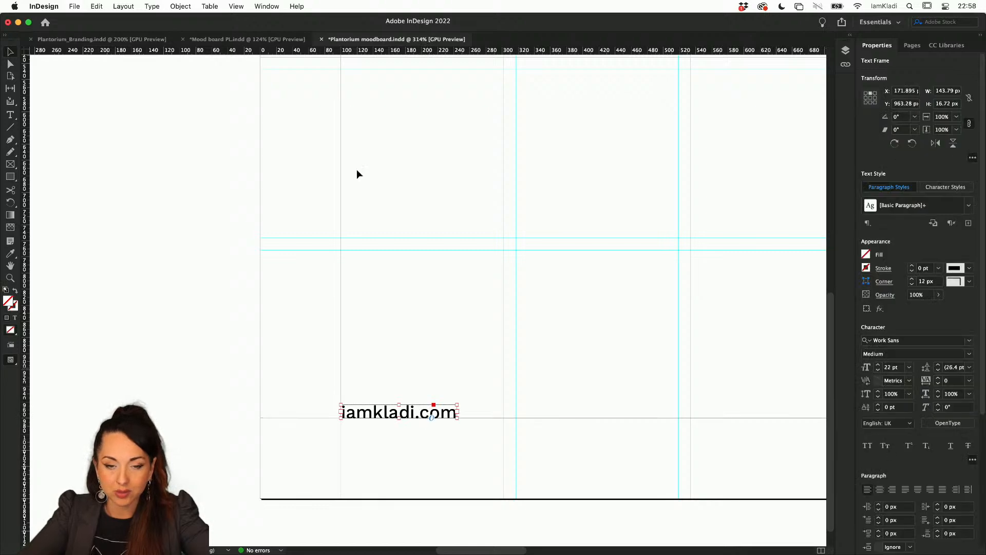
pyautogui.click(259, 6)
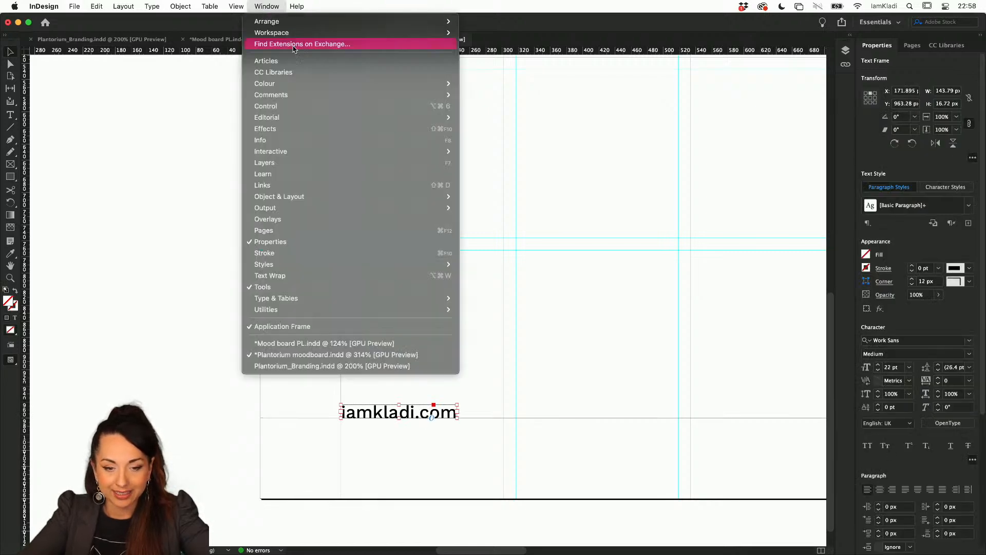
pyautogui.moveTo(299, 151)
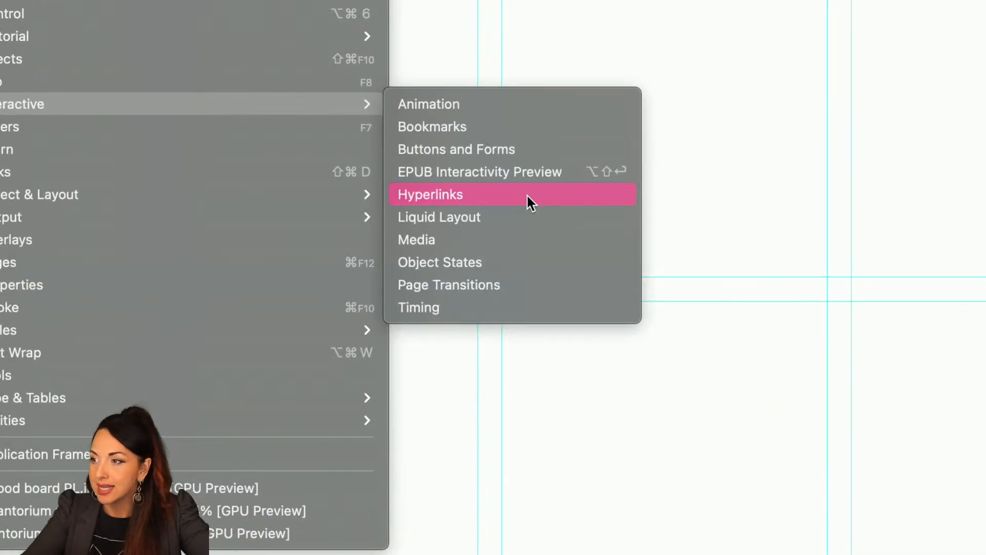
pyautogui.click(528, 196)
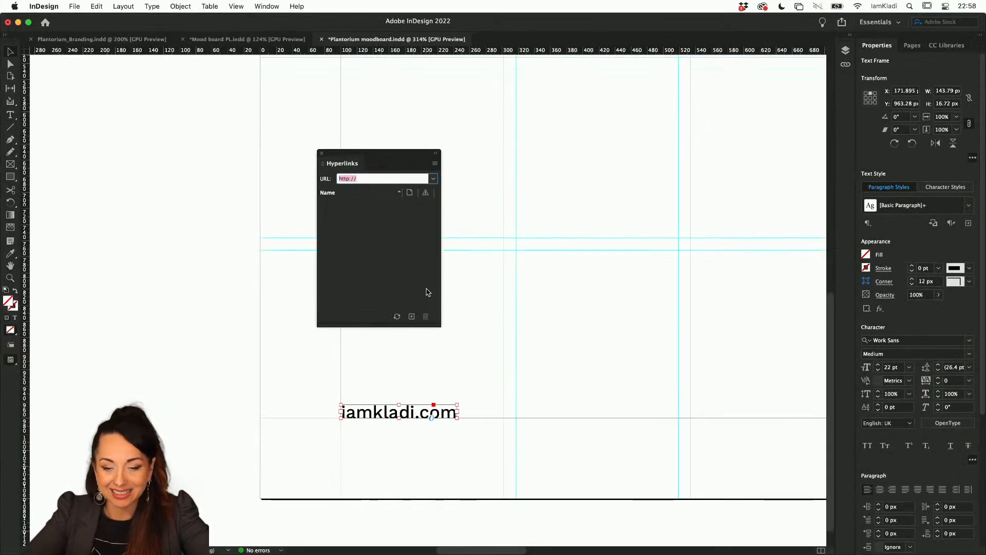
pyautogui.click(411, 316)
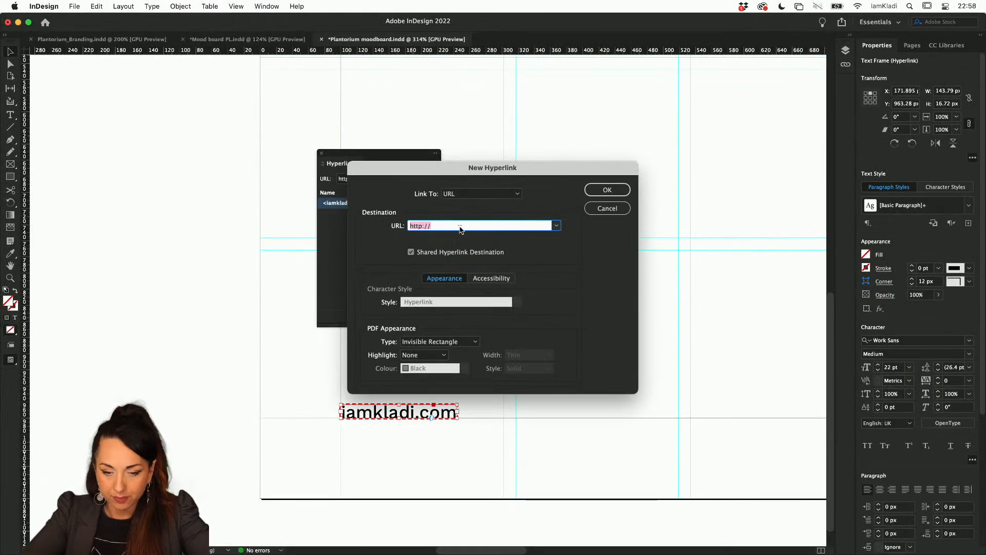
pyautogui.click(460, 229)
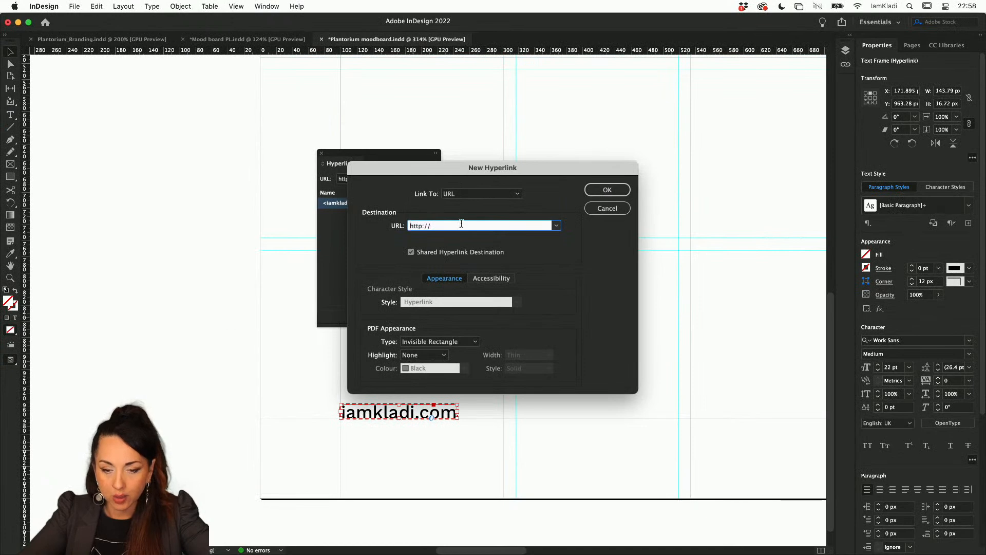
pyautogui.write('iamkl')
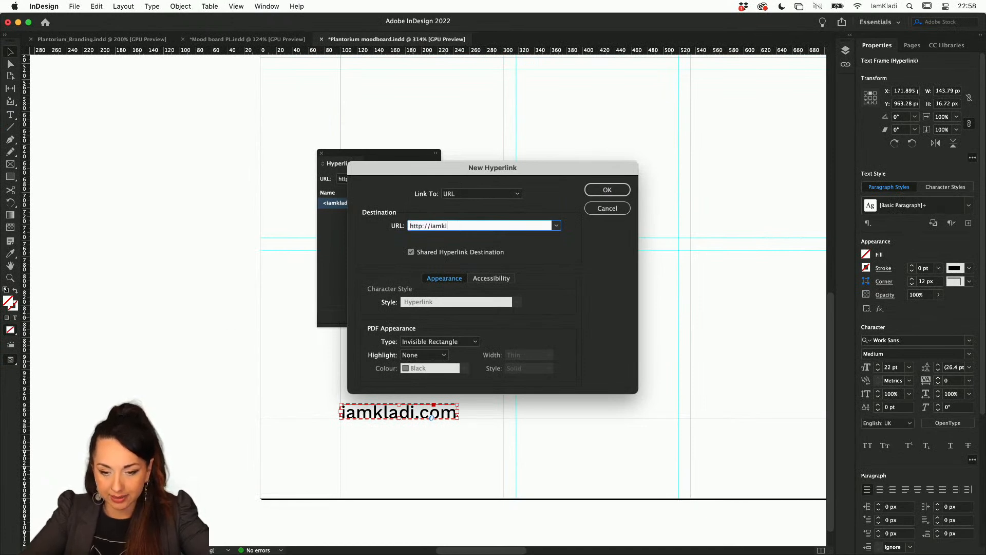
pyautogui.write('adi')
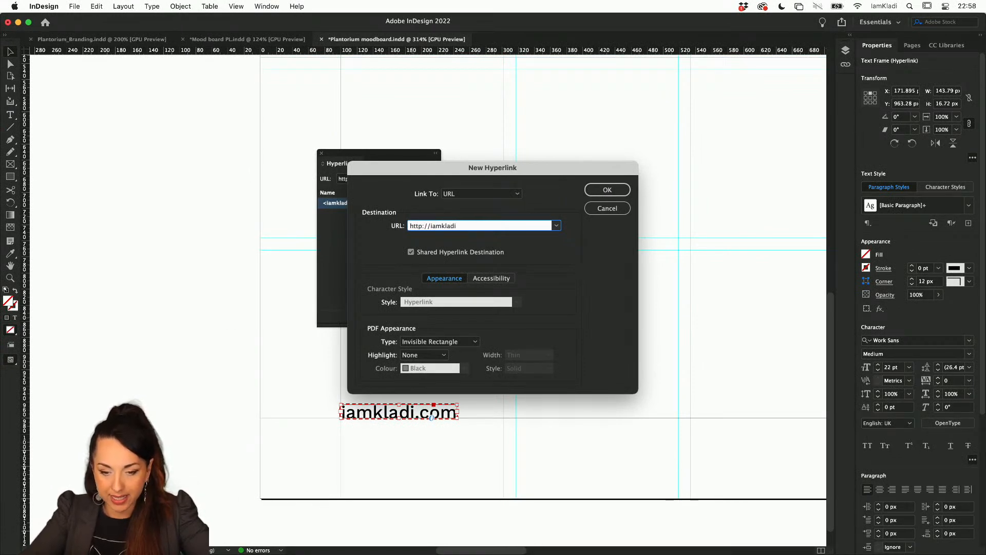
pyautogui.write('.com')
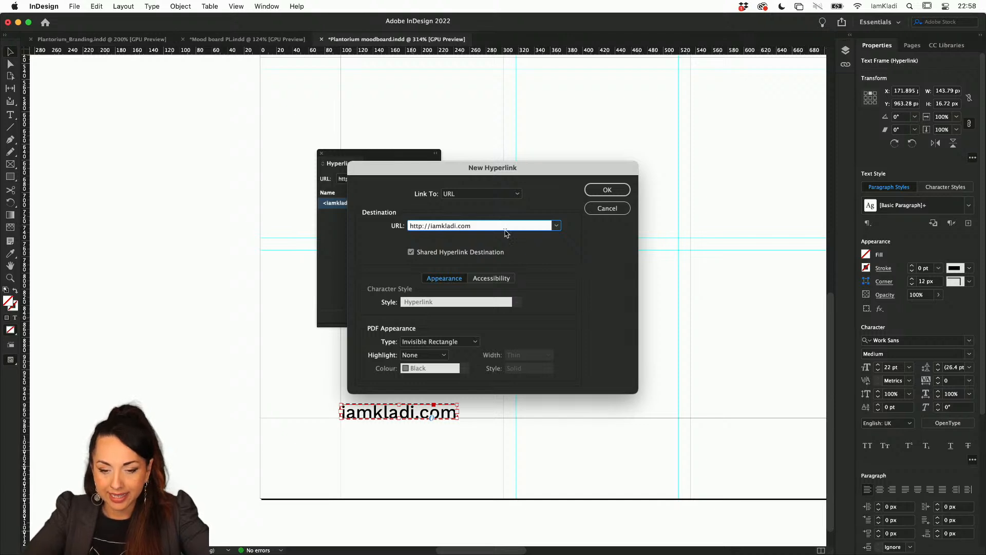
pyautogui.click(609, 189)
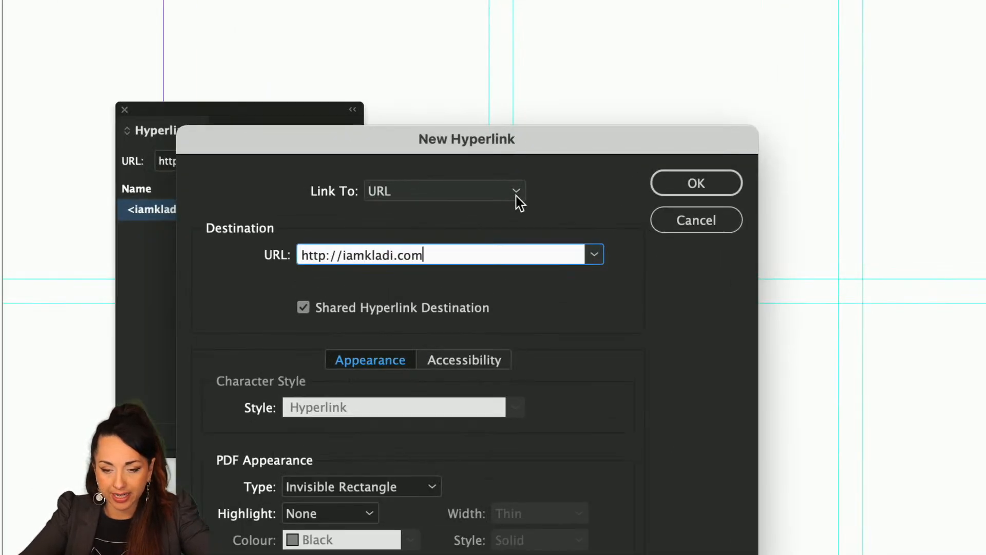
pyautogui.click(518, 195)
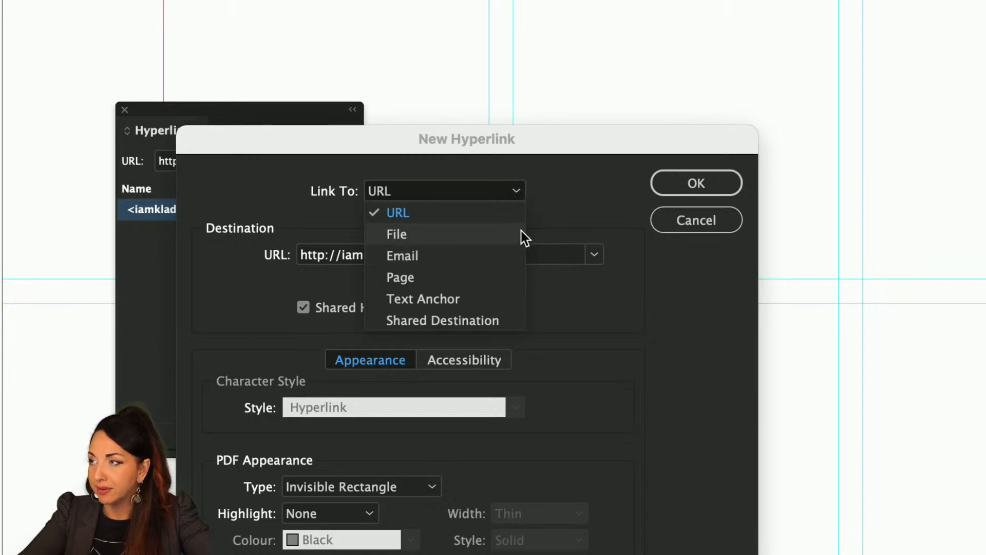
pyautogui.click(538, 235)
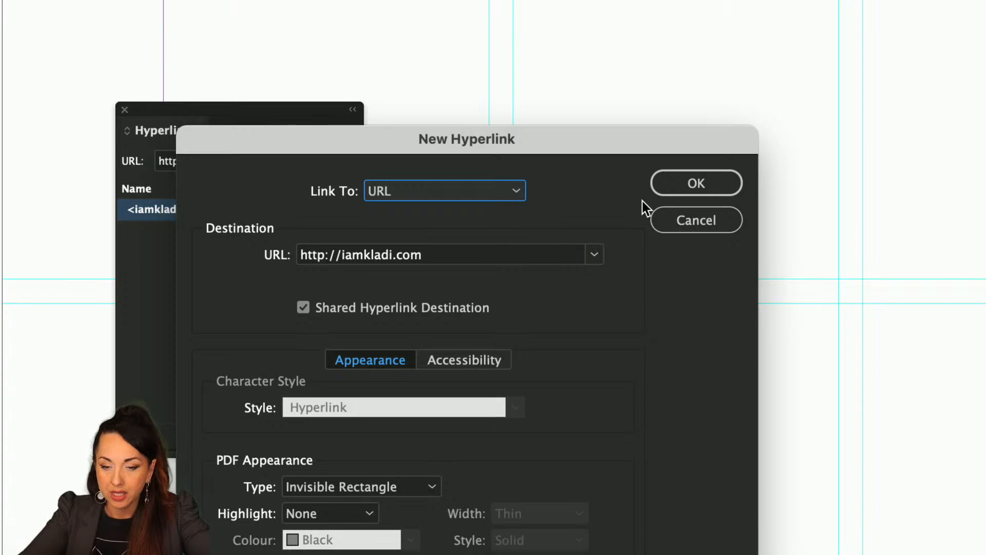
pyautogui.click(671, 190)
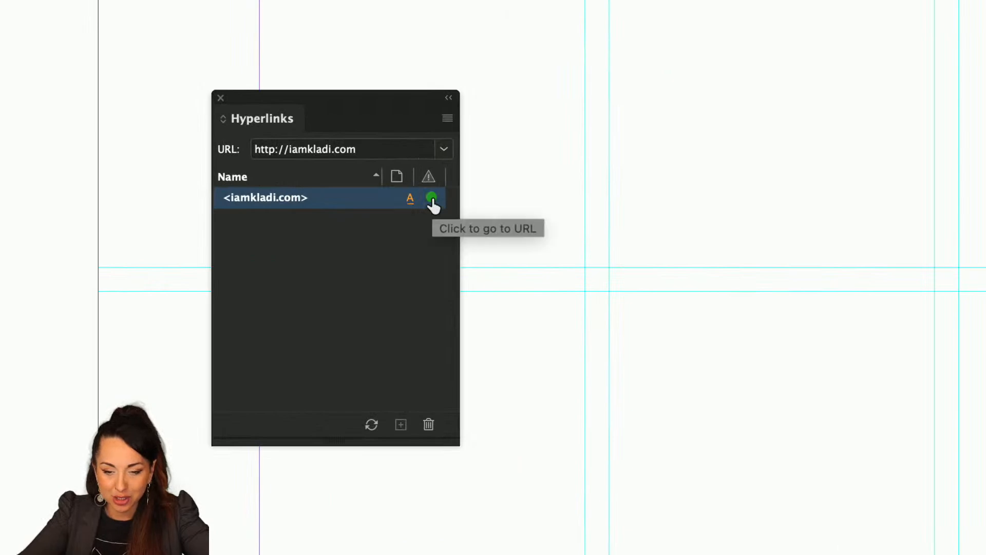
# - Test the footer hyperlink by opening its URL in Chrome, and switch back to InDesign
pyautogui.click(432, 204)
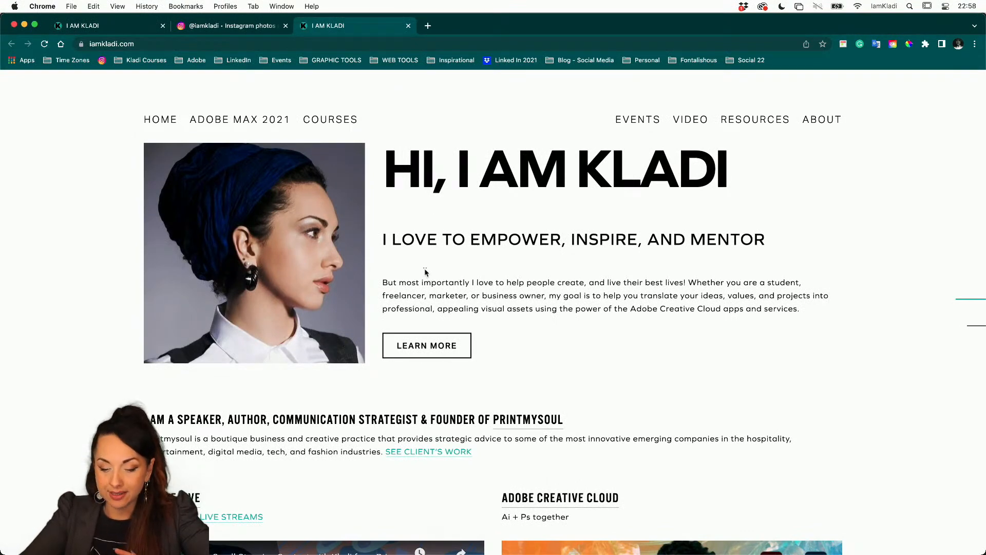
pyautogui.moveTo(463, 553)
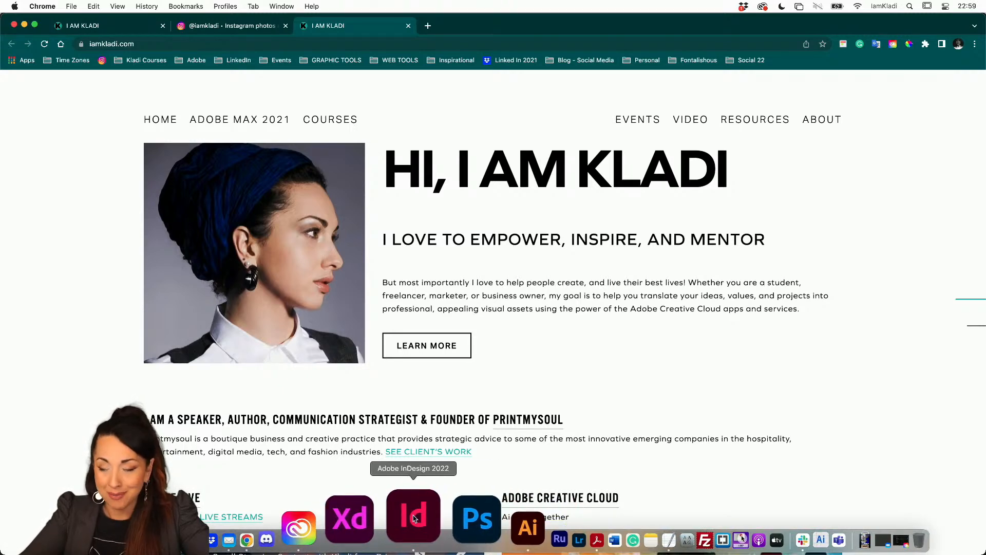
pyautogui.click(414, 517)
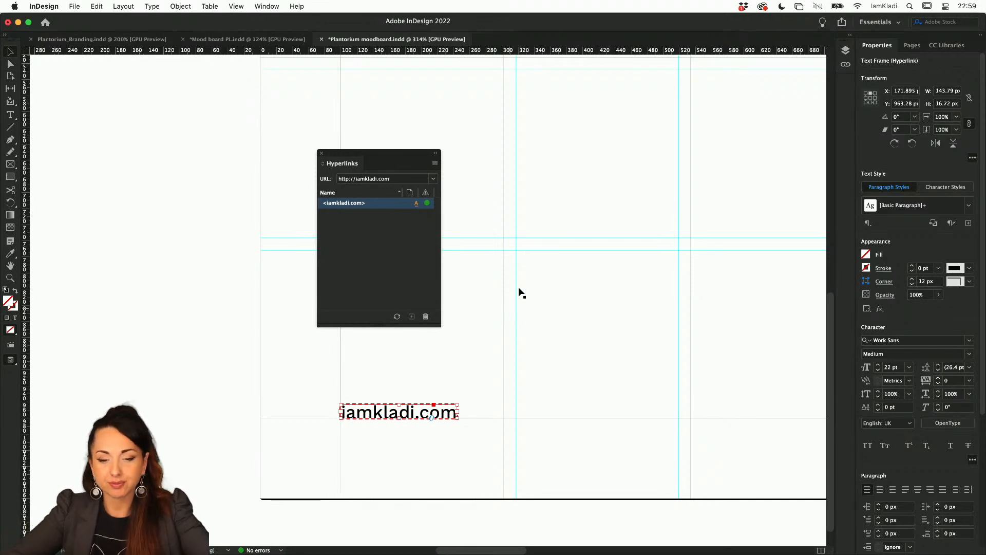
# - Dock the floating Hyperlinks panel with the Properties and Pages group and show Properties again
pyautogui.scroll(-2, 506, 269)
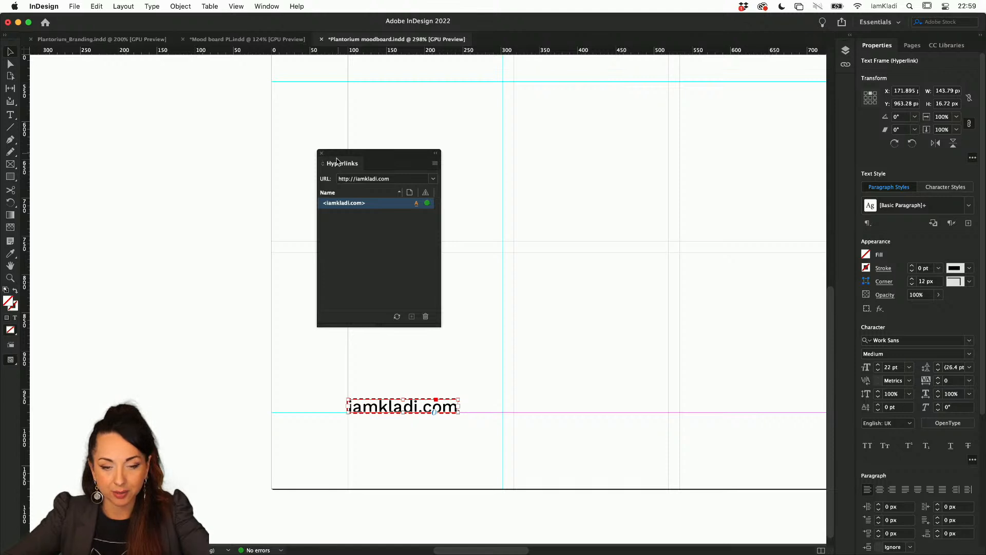
pyautogui.moveTo(331, 164); pyautogui.dragTo(934, 50)
pyautogui.click(868, 49)
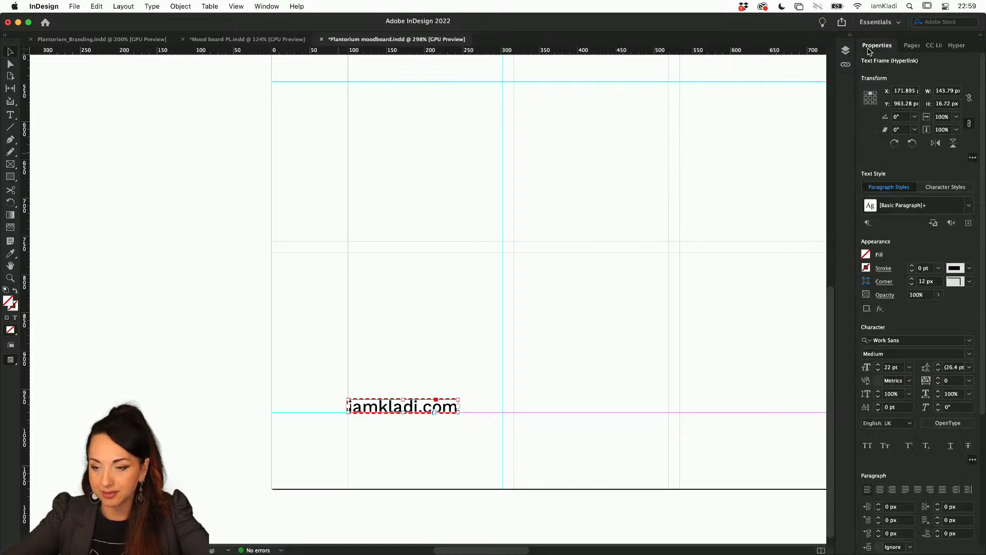
# - Draw a small text frame snapped into the lower-right corner of the parent page's margins
pyautogui.press('super+minus')
pyautogui.press('super+minus')
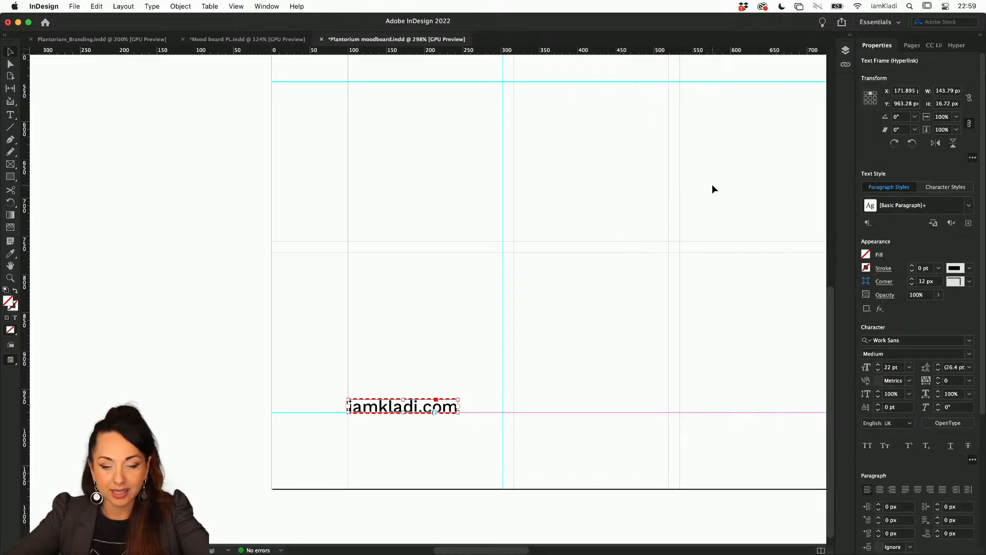
pyautogui.hscroll(5, 712, 189)
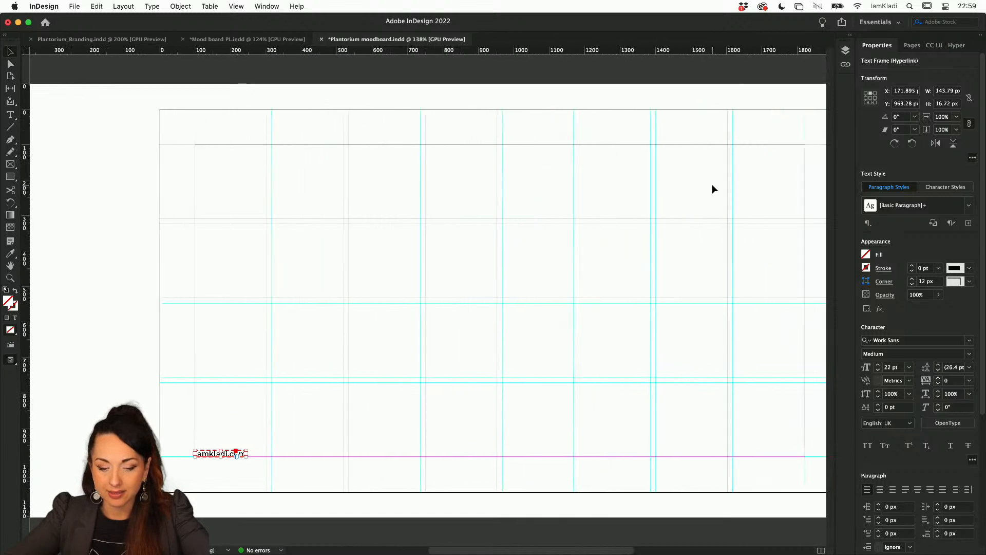
pyautogui.scroll(3, 725, 257)
pyautogui.scroll(2, 732, 363)
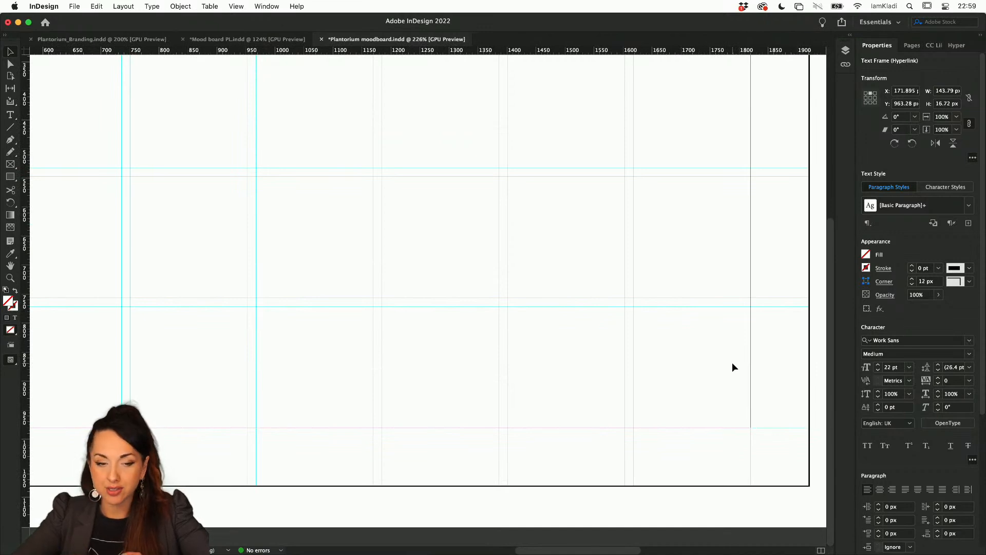
pyautogui.press('t')
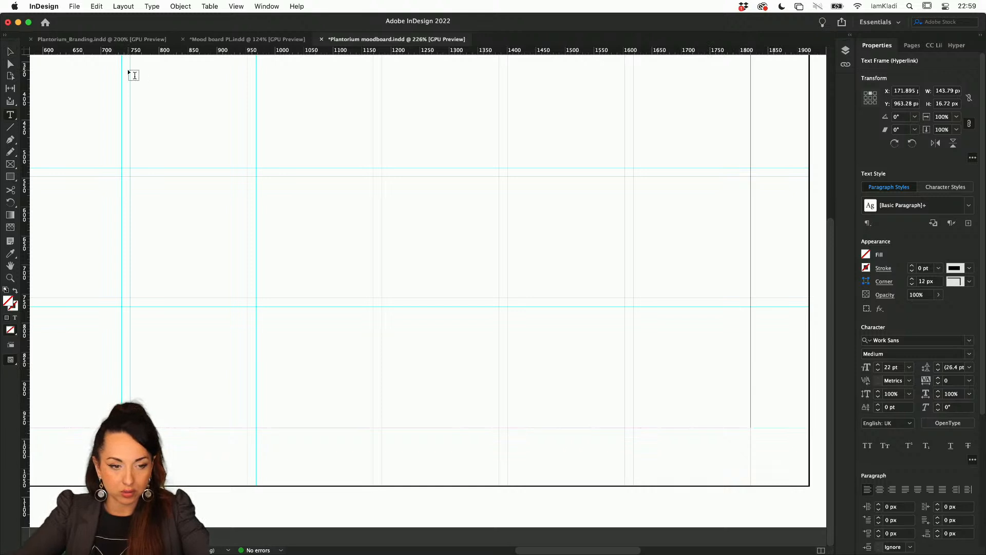
pyautogui.click(11, 52)
pyautogui.scroll(-3, 200, 220)
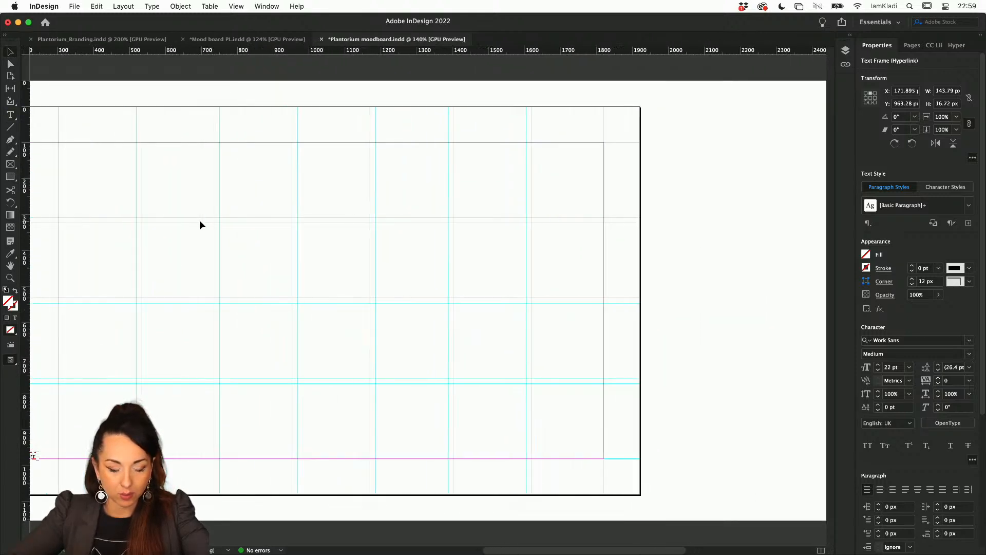
pyautogui.press('t')
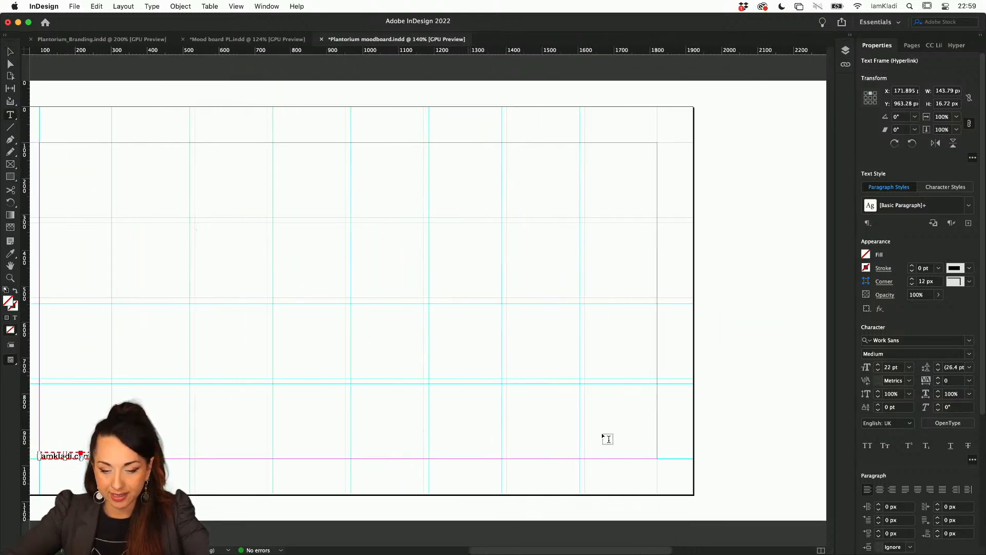
pyautogui.moveTo(634, 451); pyautogui.dragTo(659, 459)
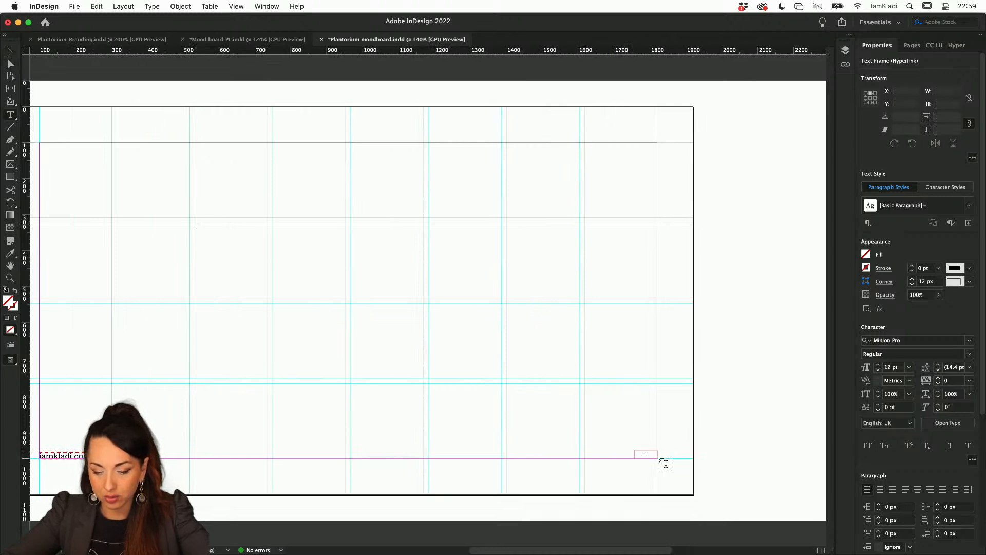
# - Insert a Current Page Number marker into the new text frame
pyautogui.scroll(2, 658, 463)
pyautogui.scroll(2, 658, 466)
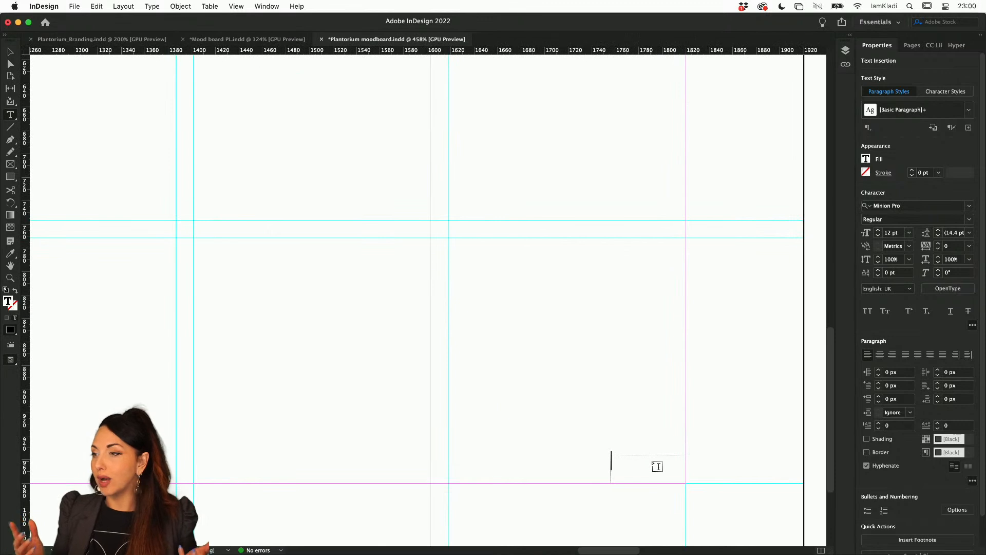
pyautogui.scroll(2, 658, 466)
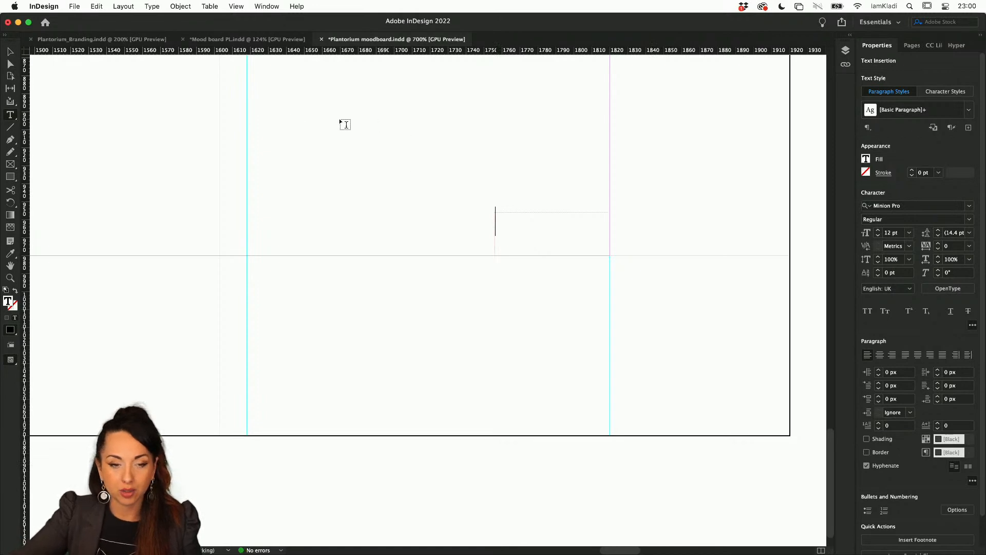
pyautogui.click(152, 6)
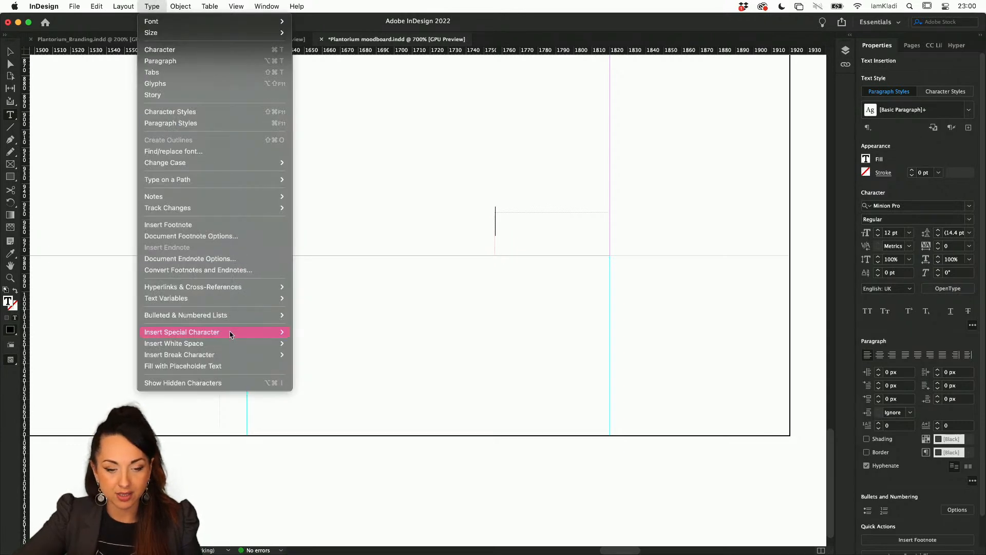
pyautogui.moveTo(231, 334)
pyautogui.moveTo(333, 347)
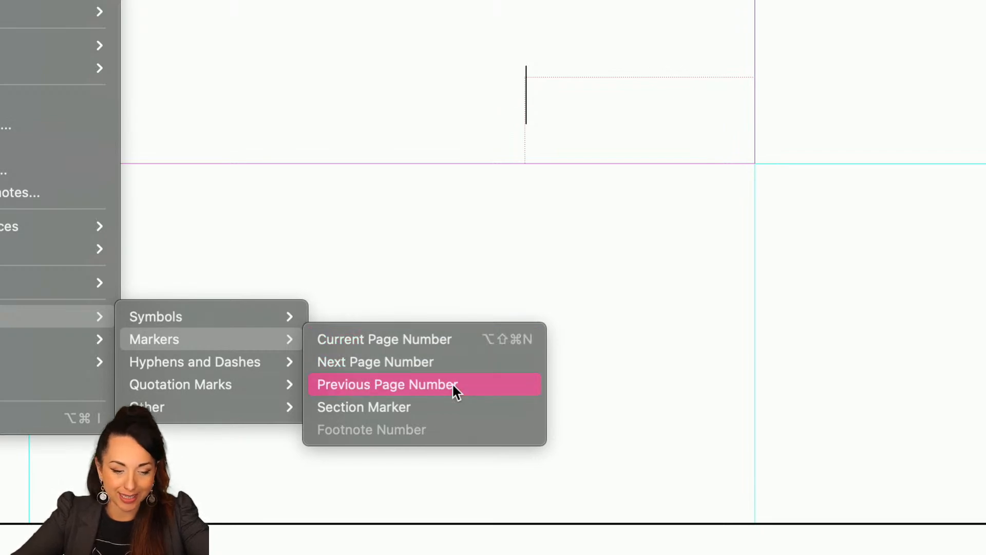
pyautogui.moveTo(295, 369)
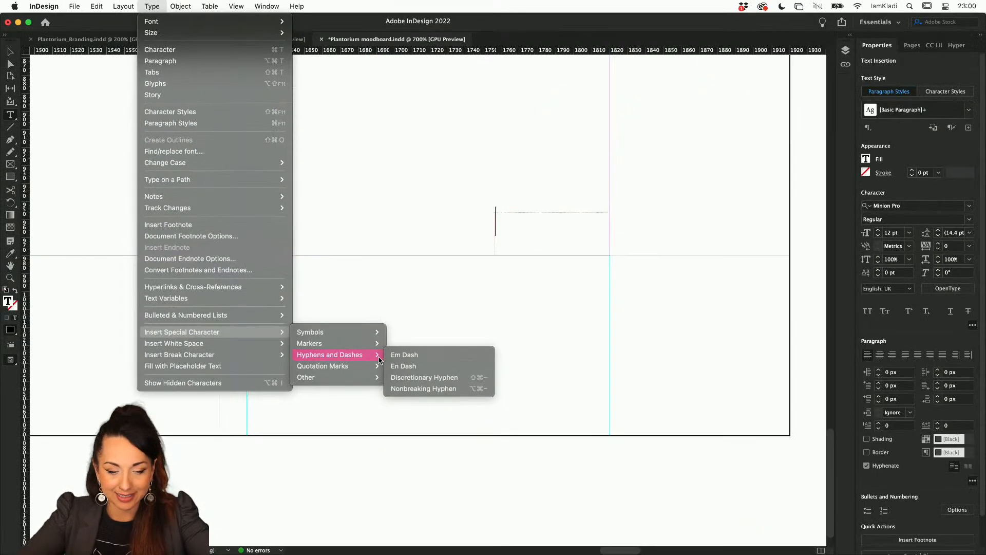
pyautogui.moveTo(277, 332)
pyautogui.moveTo(344, 345)
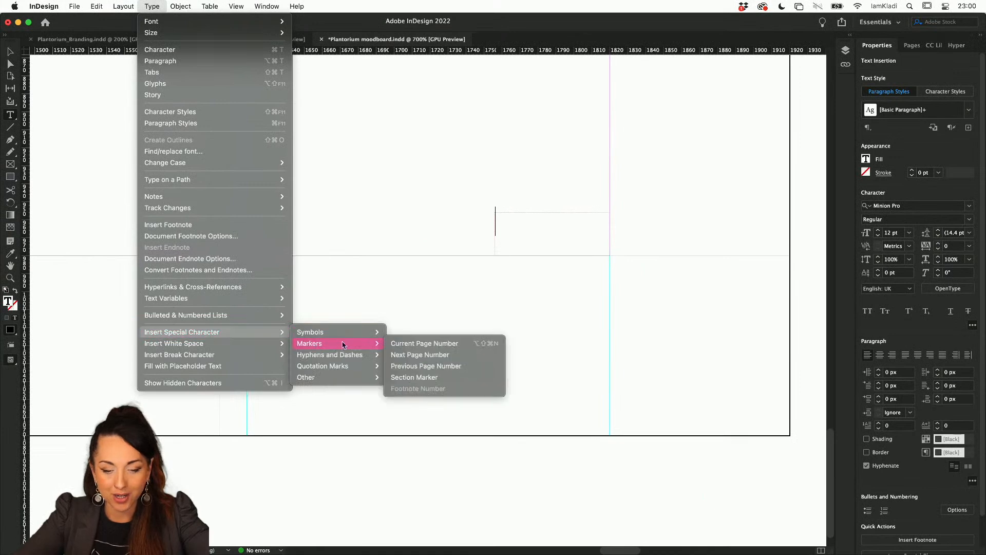
pyautogui.click(401, 344)
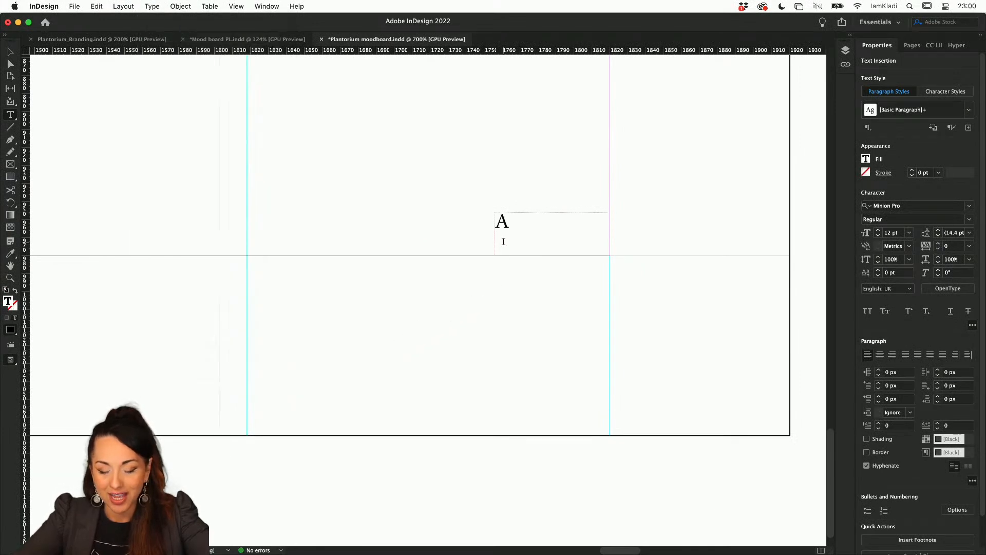
# - Format the page number marker in Work Sans Medium at 22 pt
pyautogui.scroll(5, 503, 242)
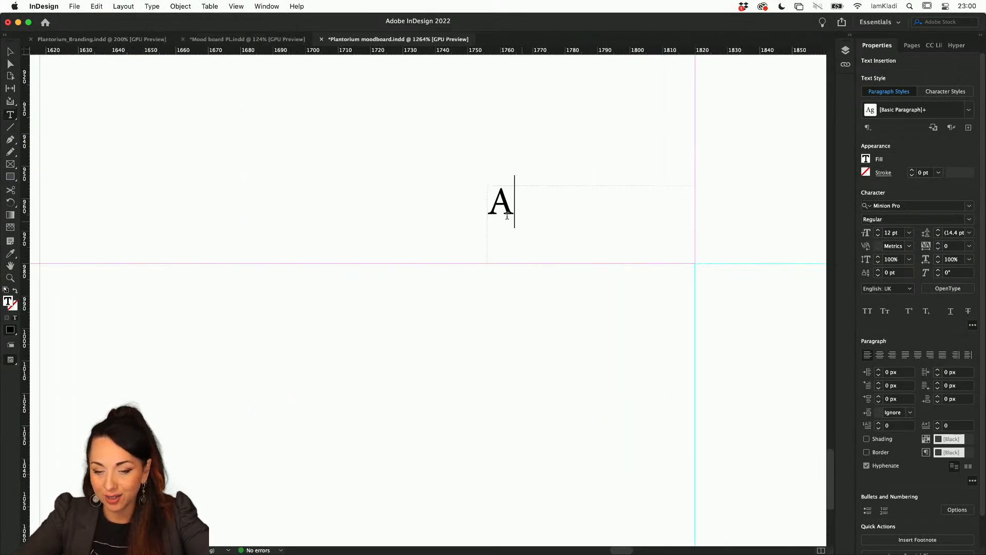
pyautogui.doubleClick(507, 216)
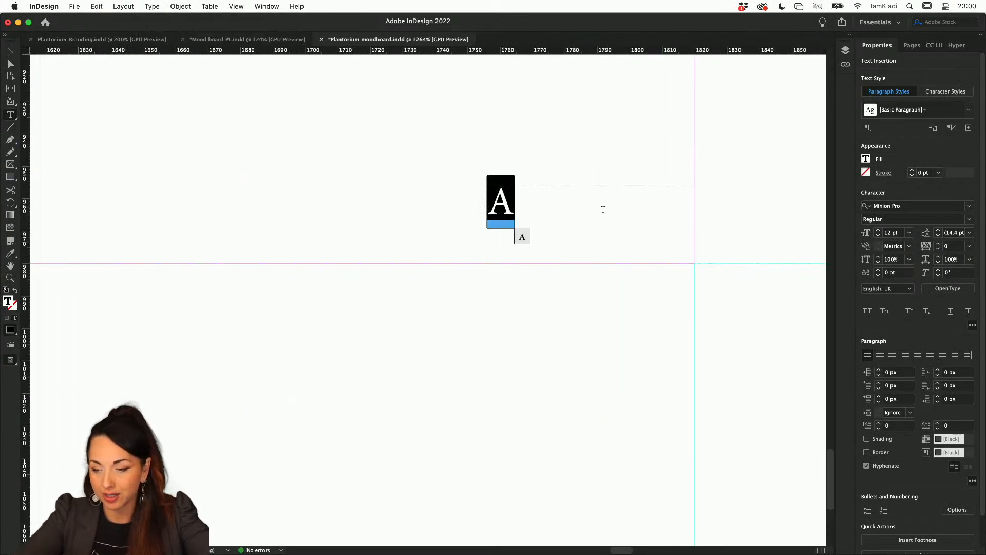
pyautogui.click(971, 207)
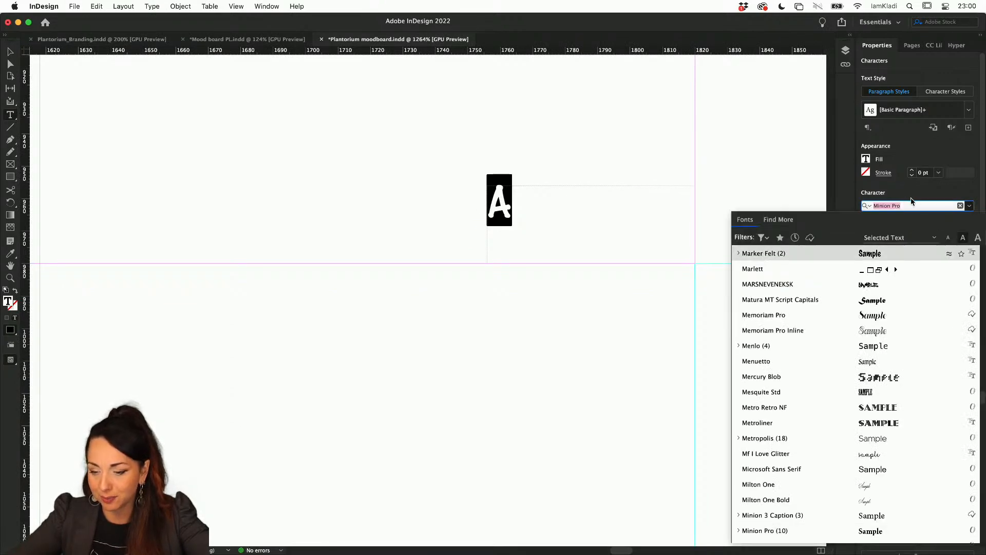
pyautogui.write('wor')
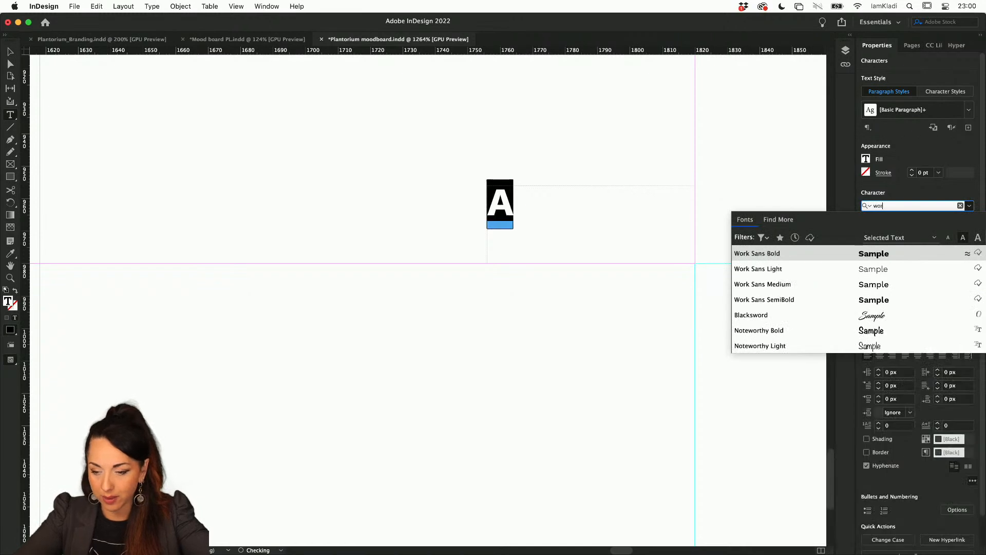
pyautogui.click(893, 285)
pyautogui.doubleClick(887, 232)
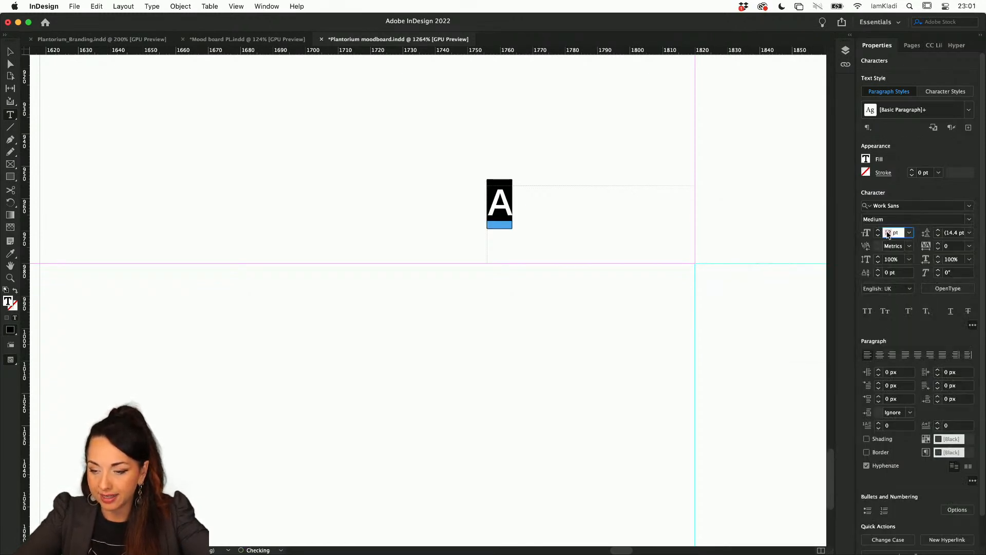
pyautogui.write('22')
pyautogui.press('Return')
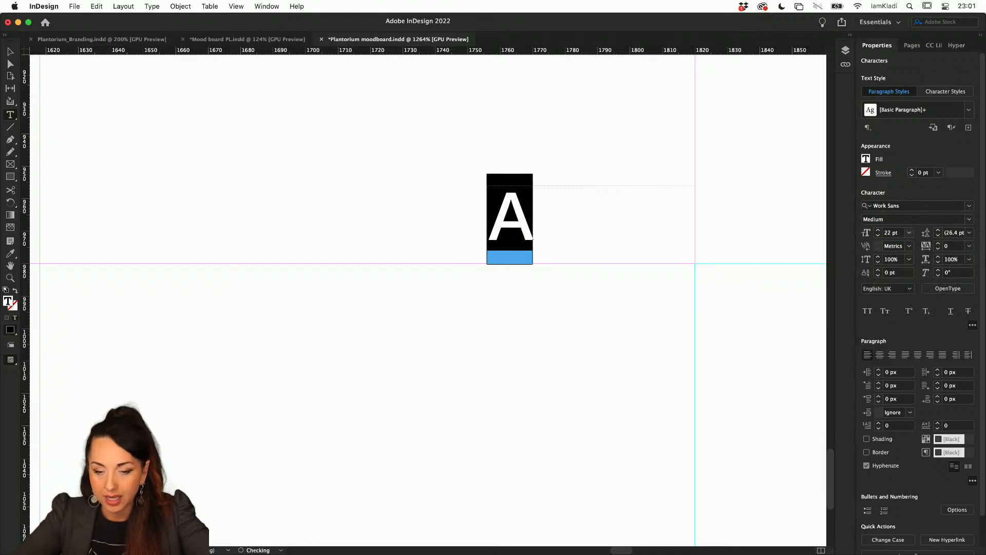
pyautogui.press('Escape')
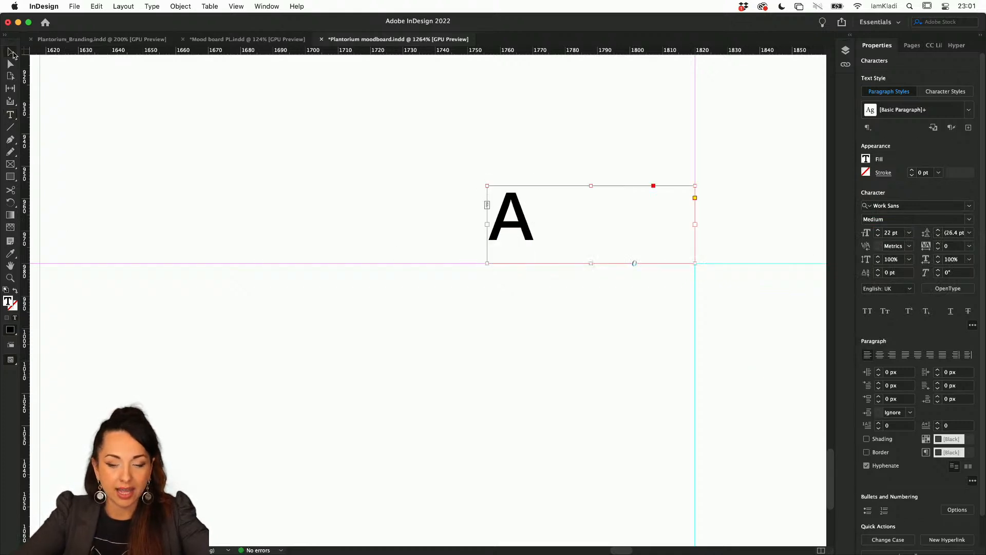
# - Shift the page number frame toward the page edge and right-align its marker text
pyautogui.moveTo(490, 247); pyautogui.dragTo(583, 248)
pyautogui.doubleClick(584, 248)
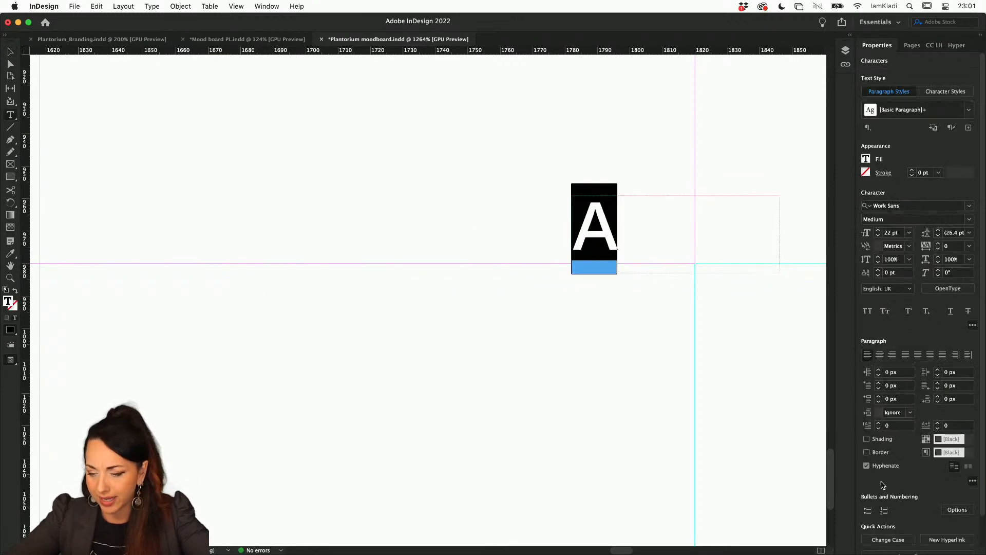
pyautogui.click(894, 355)
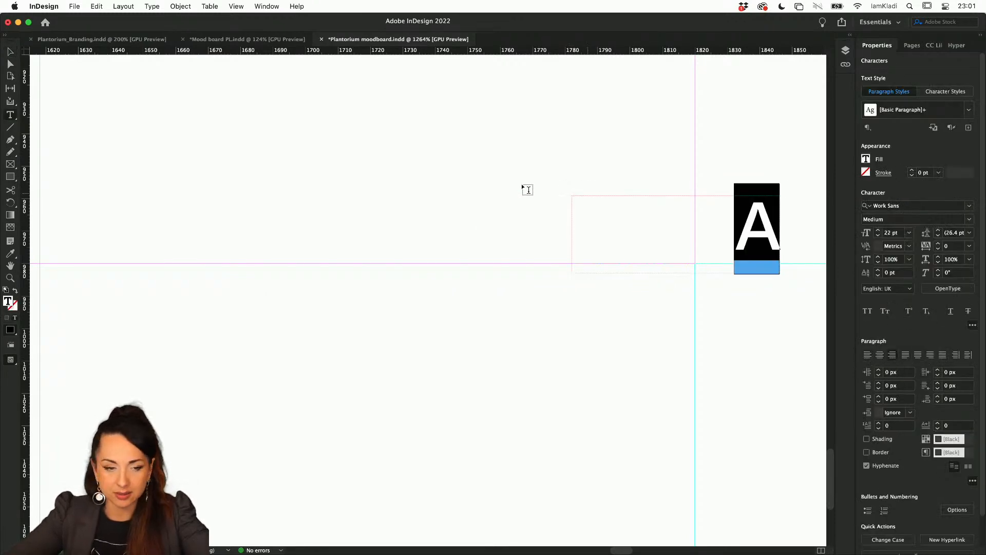
# - Snap the page number frame back to the right margin, fit it to its content, and enlarge it to about 67 x 27 px
pyautogui.click(11, 52)
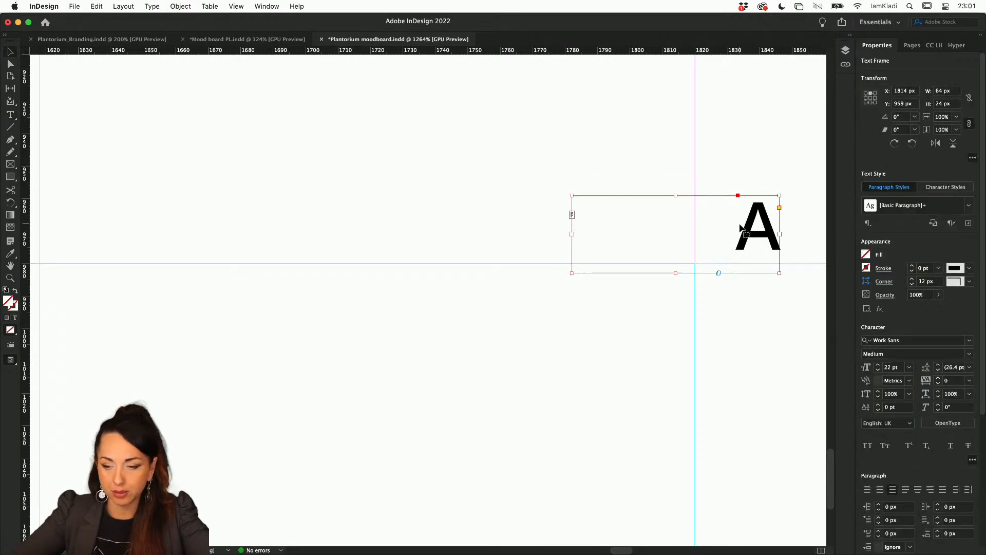
pyautogui.moveTo(742, 226); pyautogui.dragTo(656, 214)
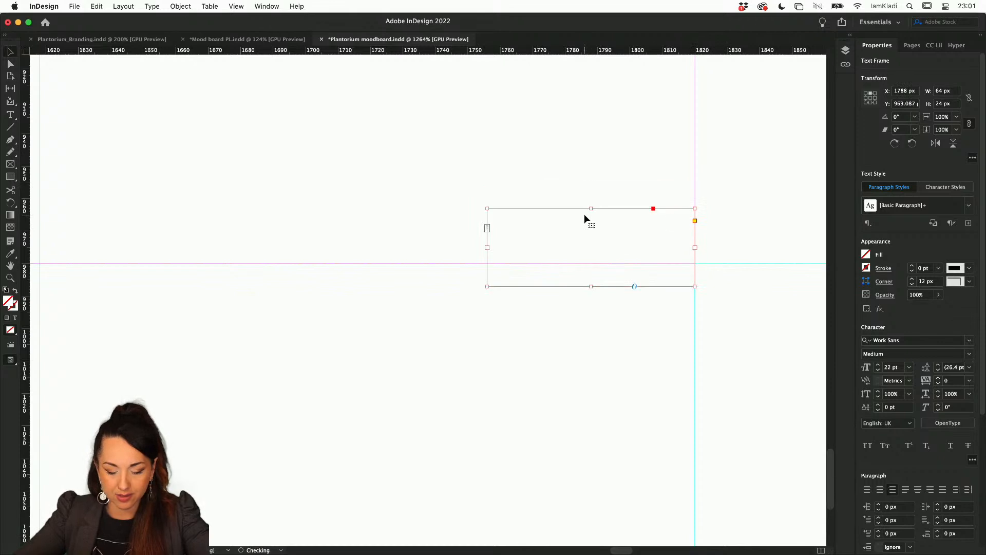
pyautogui.press('super+alt+c')
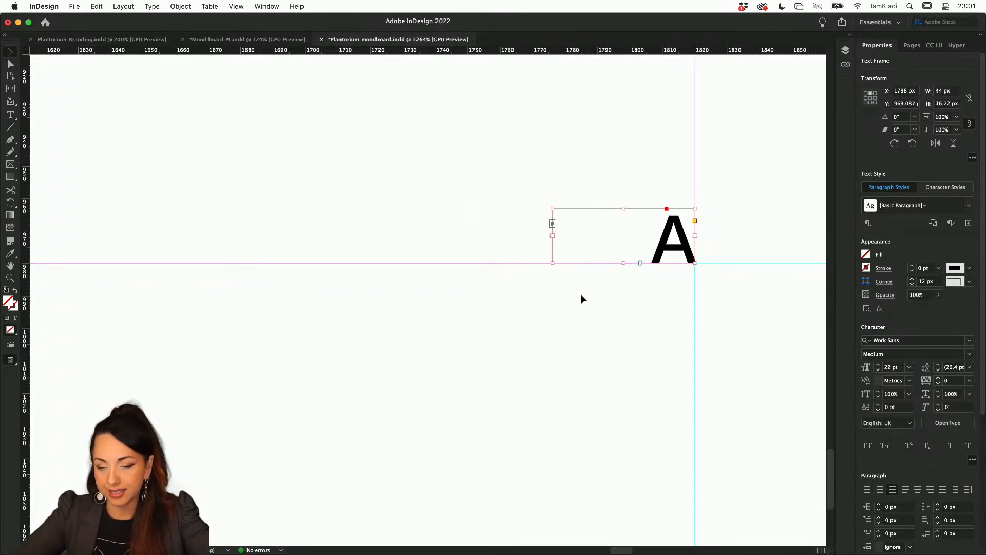
pyautogui.moveTo(551, 207); pyautogui.dragTo(476, 175)
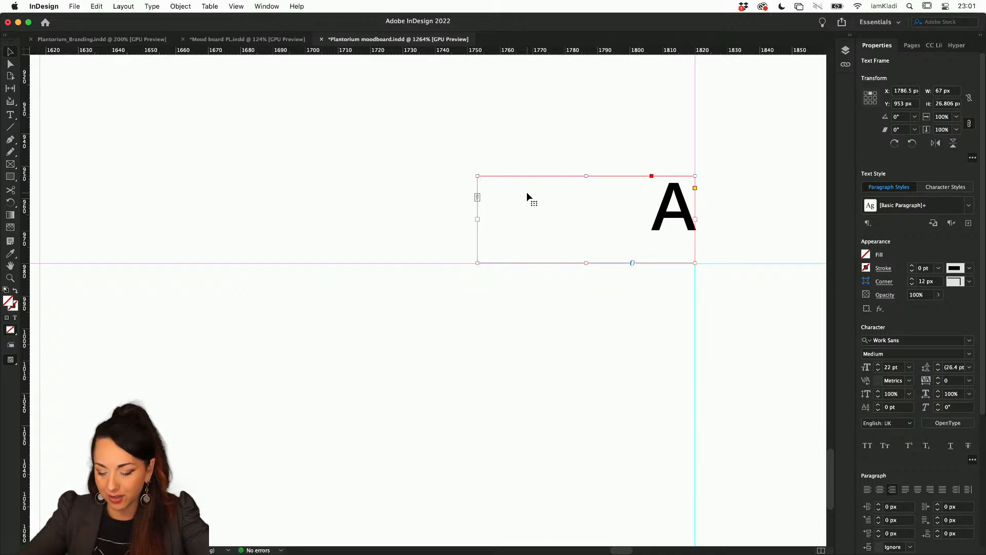
# - Nudge the page number frame down until the marker's baseline sits on the bottom margin, and save the document
pyautogui.press('Down')
pyautogui.press('Down')
pyautogui.press('Down')
pyautogui.press('Down')
pyautogui.press('Down')
pyautogui.press('Down')
pyautogui.press('Down')
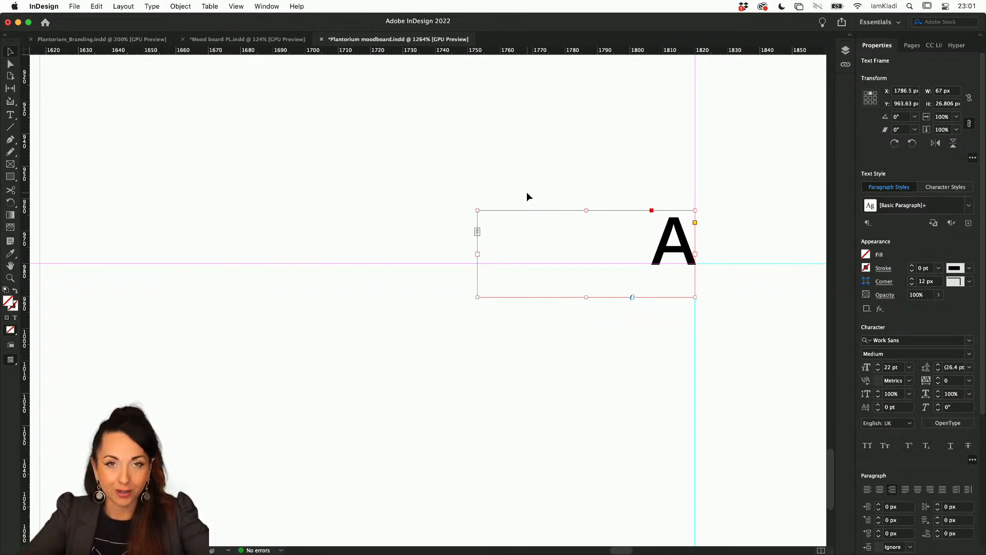
pyautogui.press('super+s')
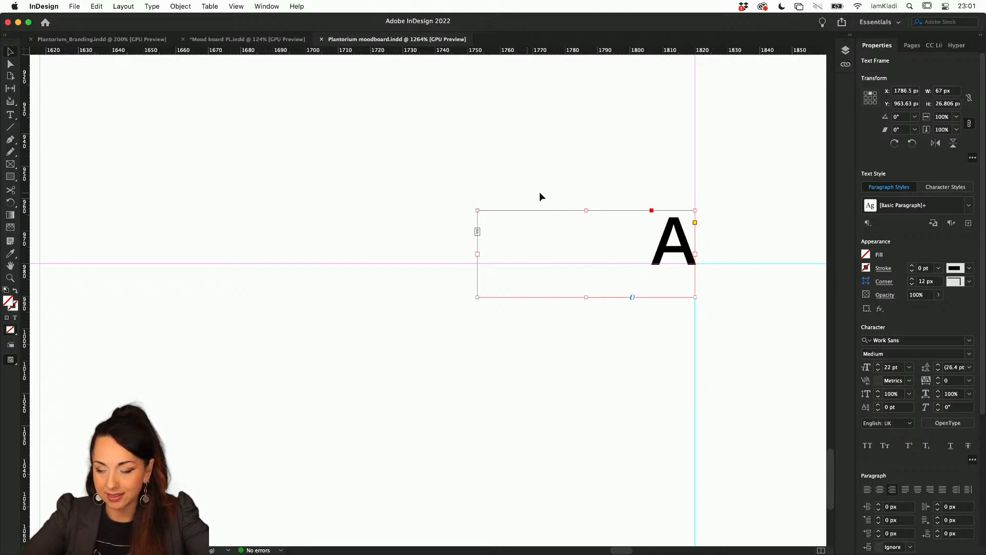
# - Inspect the automatic page numbers on pages 2, 3 and 4, and check page 1 at full-page view
pyautogui.click(912, 46)
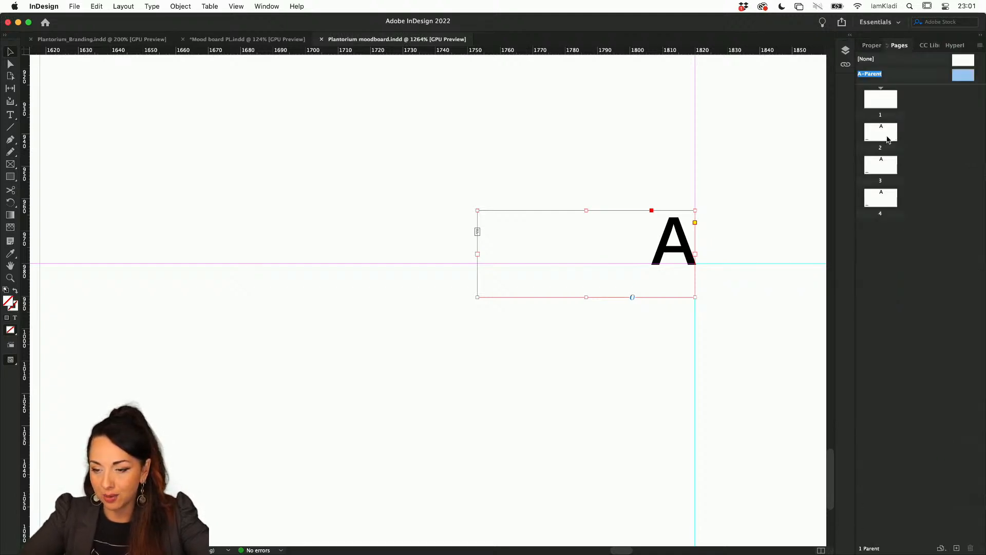
pyautogui.doubleClick(887, 134)
pyautogui.scroll(-10, 684, 268)
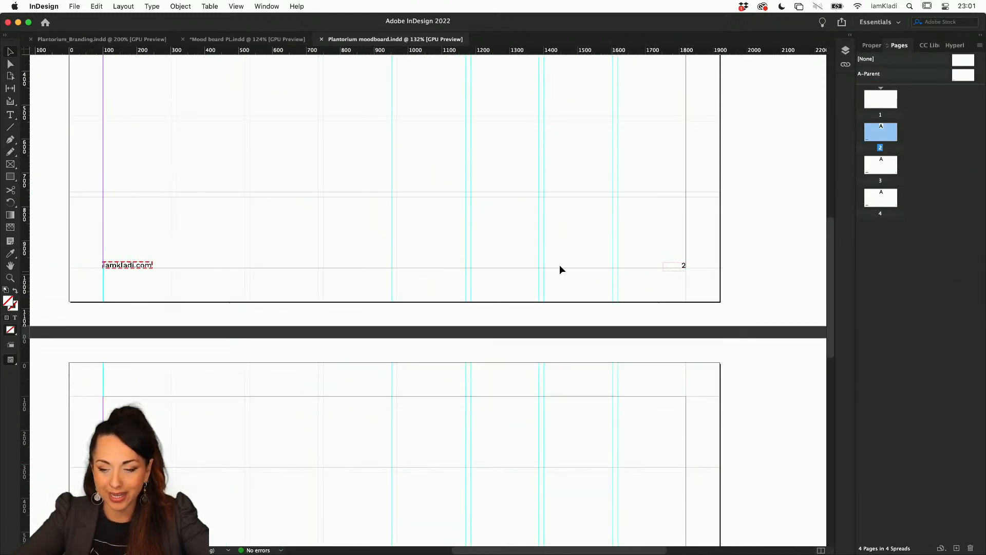
pyautogui.scroll(-4, 388, 294)
pyautogui.scroll(-5, 388, 294)
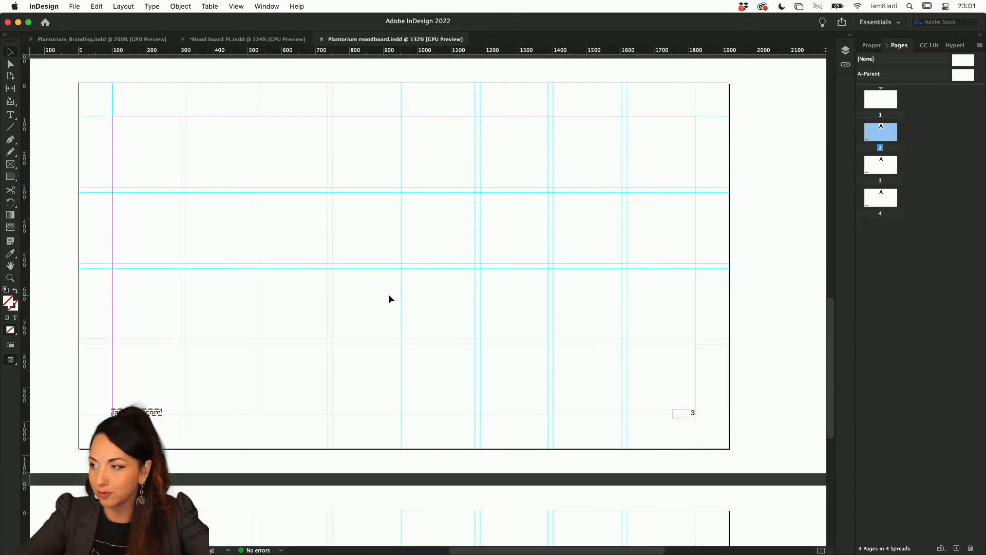
pyautogui.scroll(5, 549, 317)
pyautogui.scroll(-10, 549, 321)
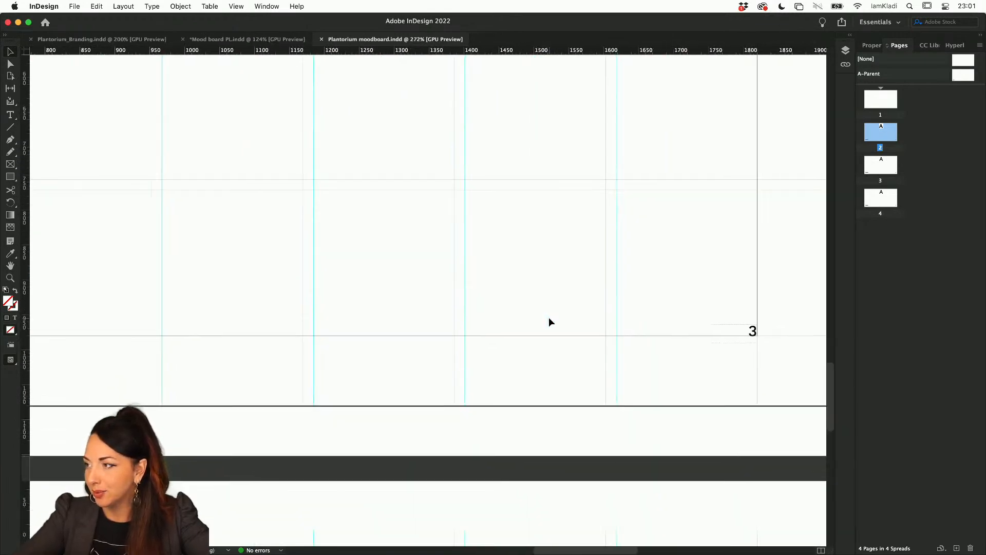
pyautogui.scroll(-10, 549, 322)
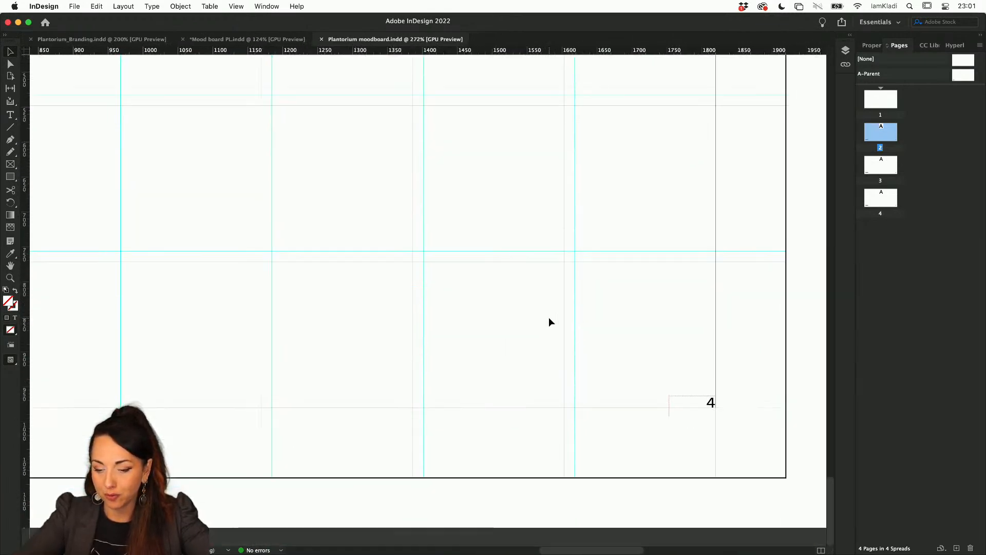
pyautogui.scroll(-10, 548, 316)
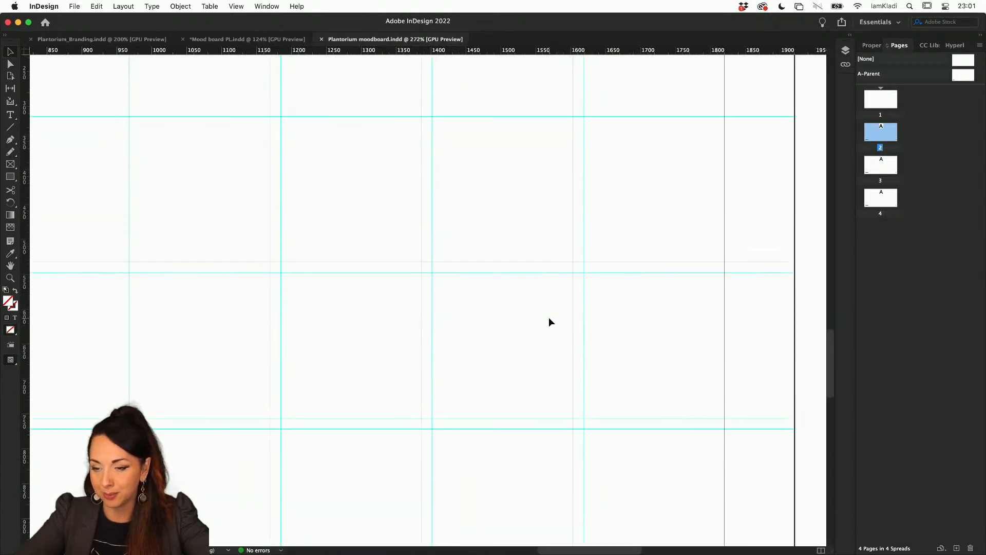
pyautogui.scroll(15, 627, 242)
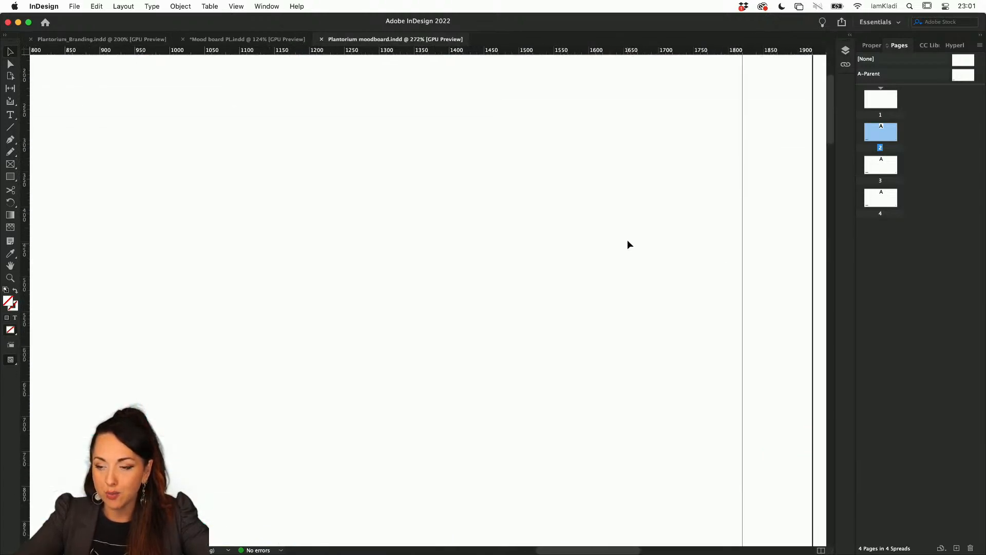
pyautogui.scroll(-10, 700, 314)
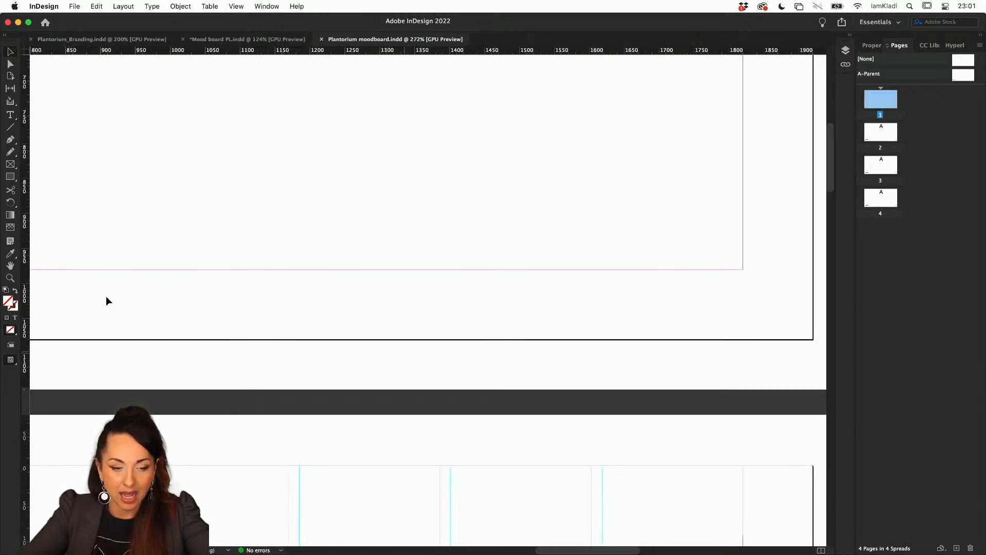
pyautogui.doubleClick(10, 265)
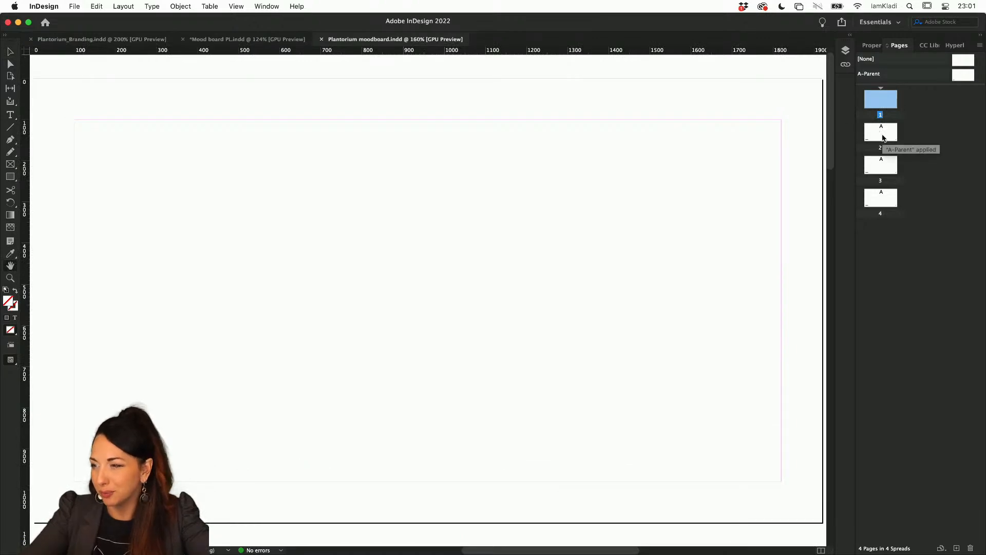
# - Start a new section on the document's second page with page numbering starting at 1, accepting the duplicate page number
pyautogui.doubleClick(883, 136)
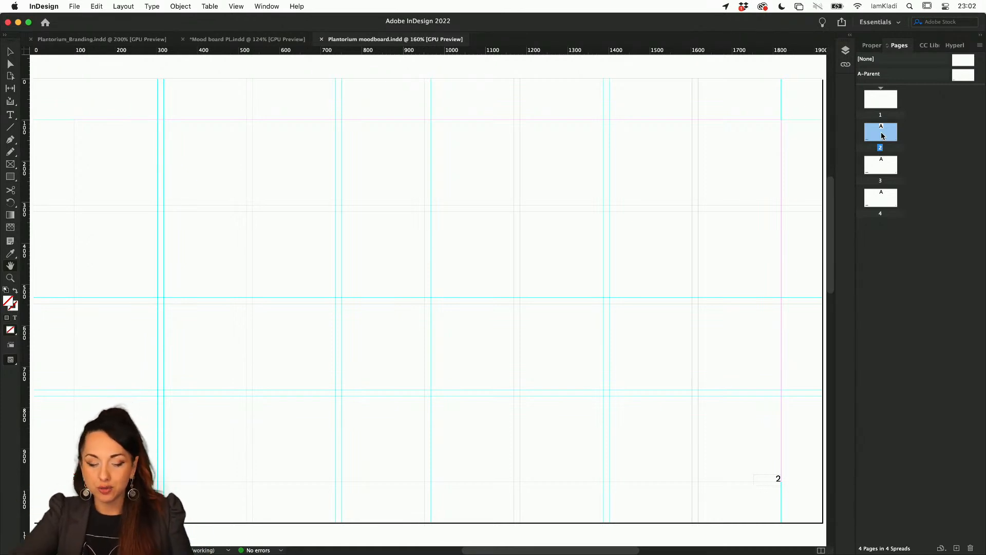
pyautogui.rightClick(883, 136)
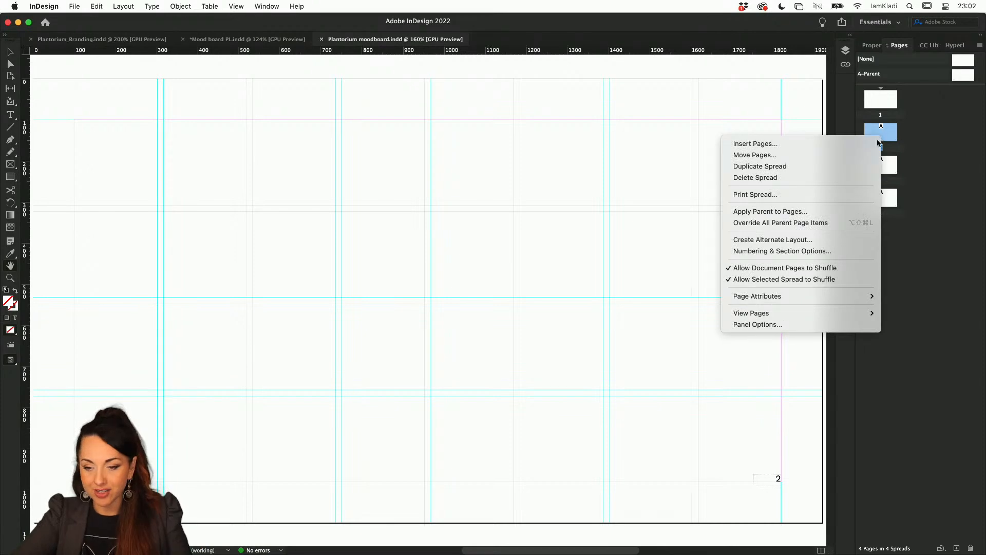
pyautogui.click(857, 252)
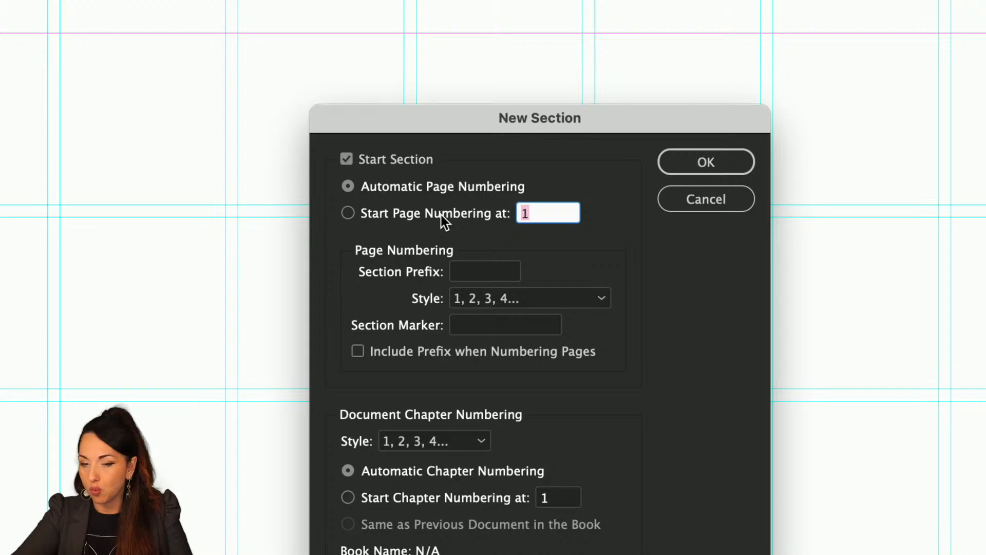
pyautogui.click(442, 215)
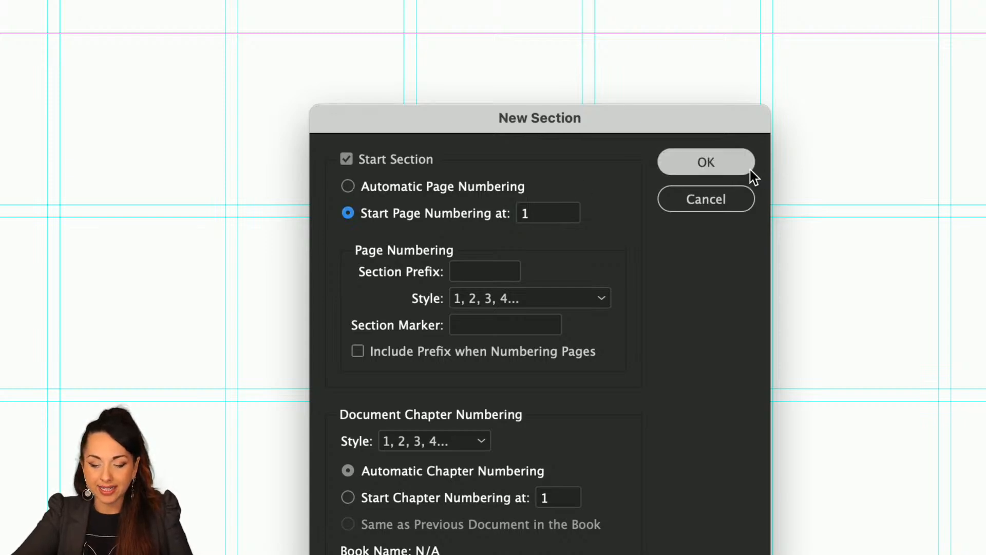
pyautogui.click(733, 166)
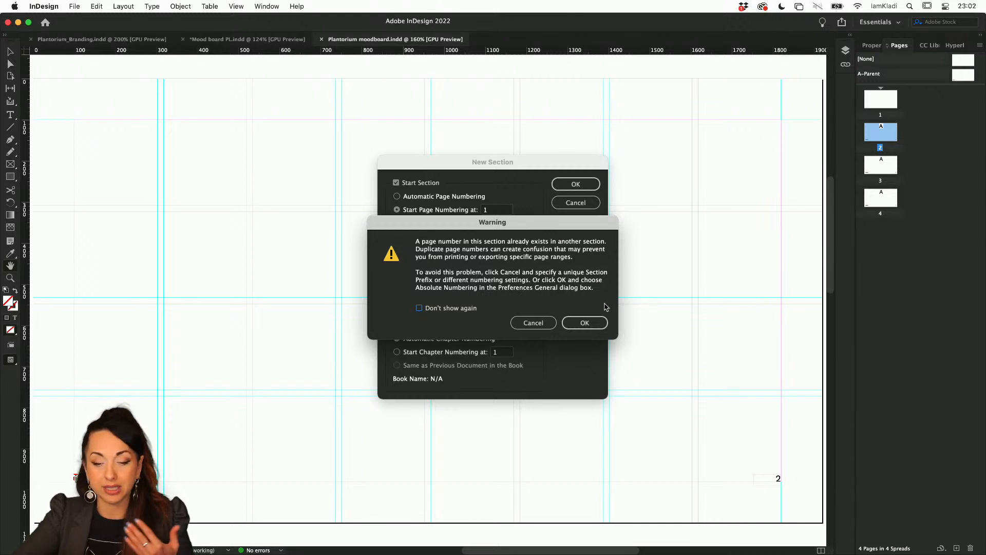
pyautogui.click(589, 325)
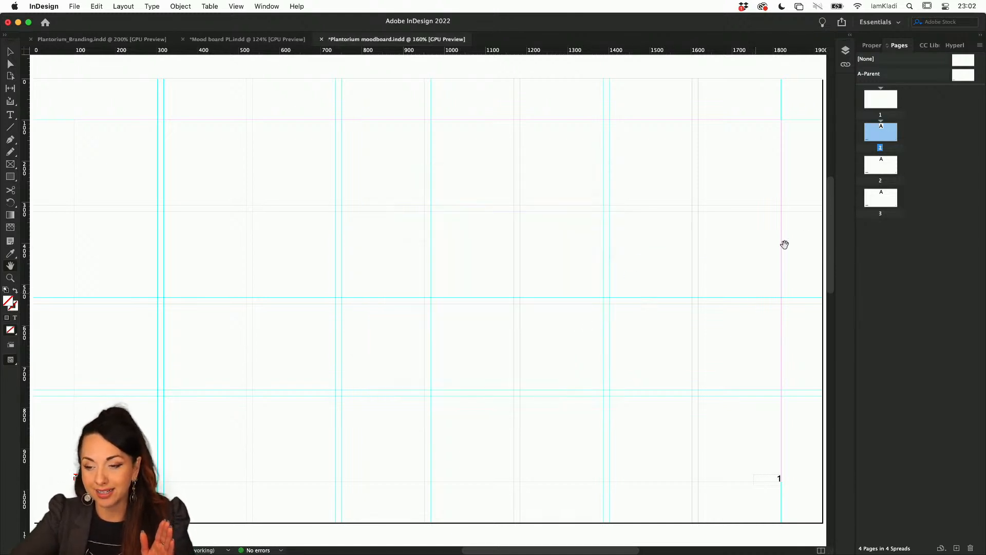
# - Check the cover page and the numbering and footer on the first page of the new section
pyautogui.doubleClick(888, 98)
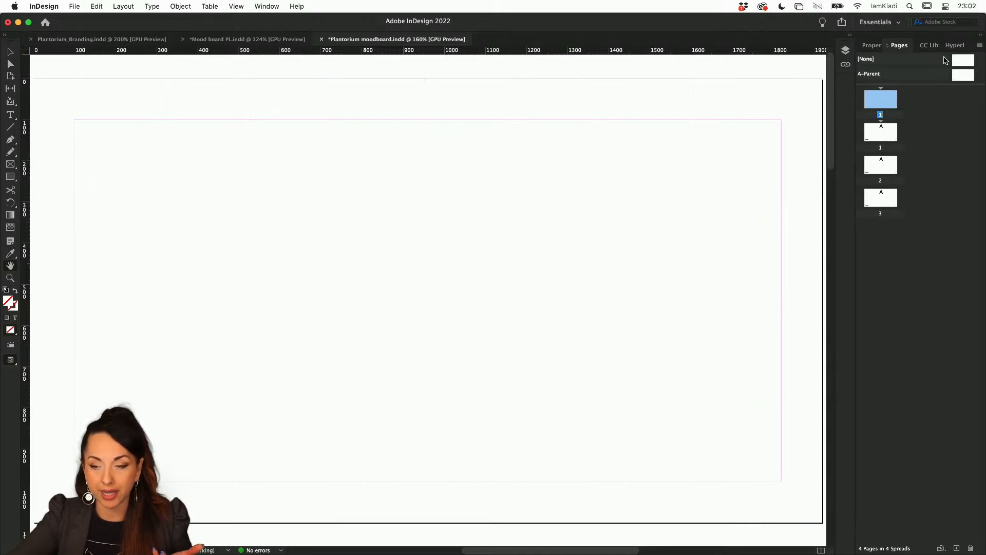
pyautogui.doubleClick(883, 135)
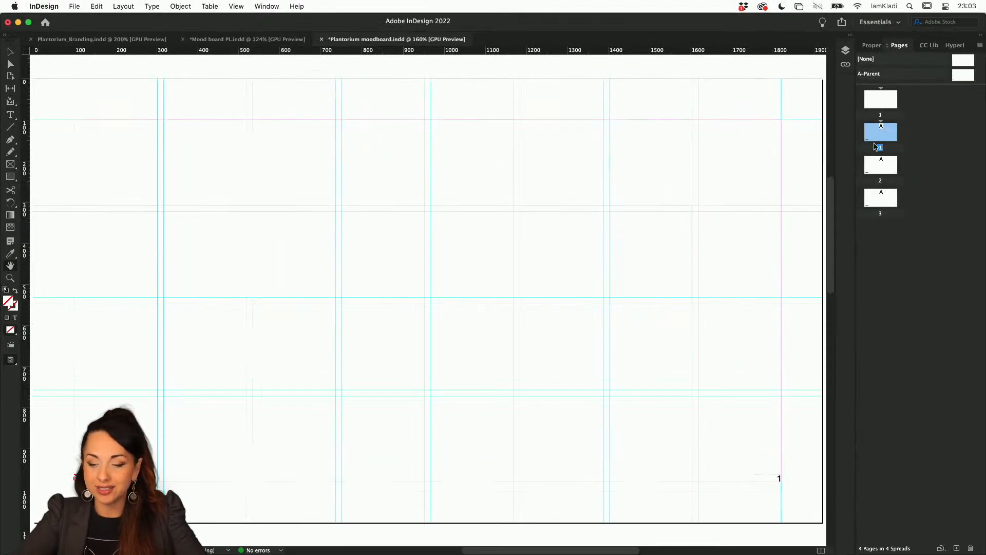
pyautogui.scroll(1, 773, 443)
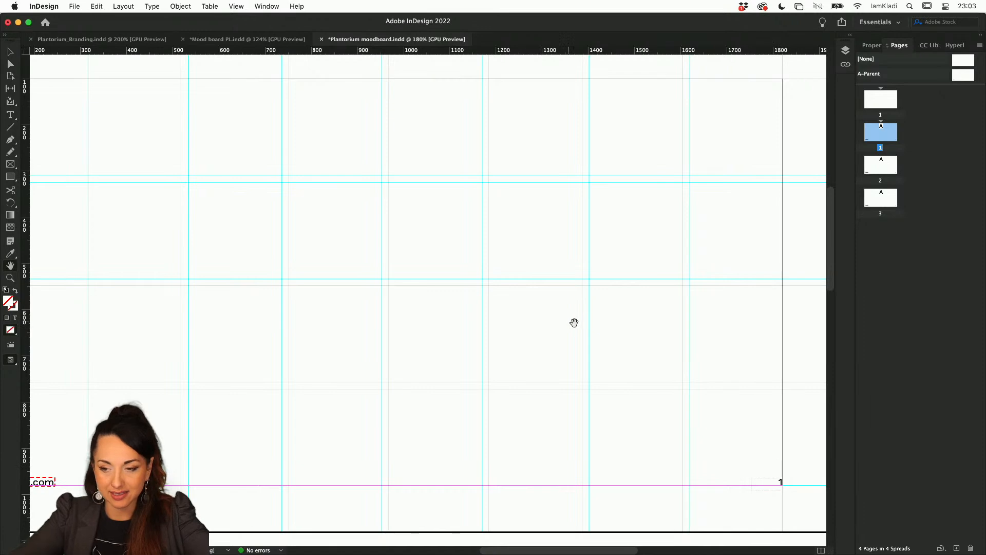
pyautogui.scroll(-4, 749, 152)
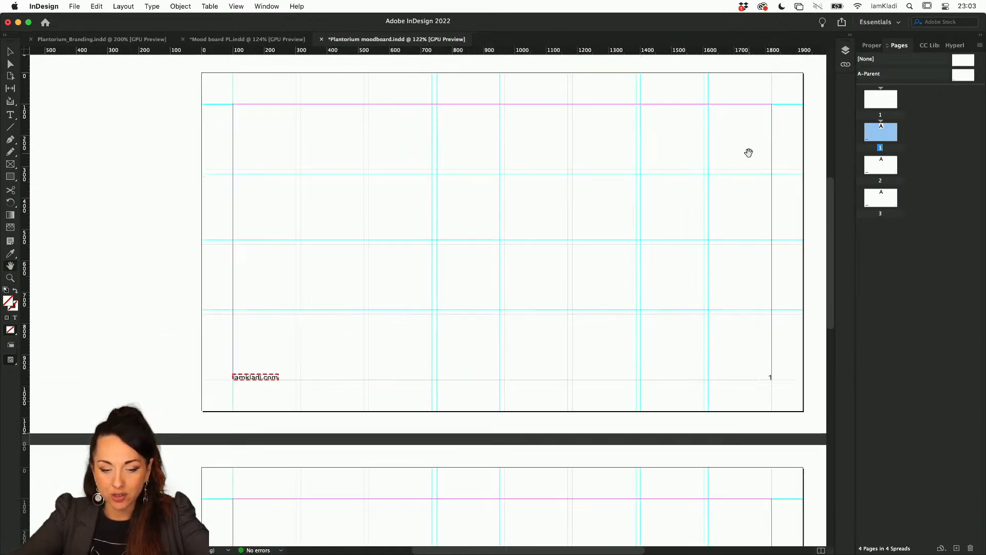
pyautogui.scroll(3, 749, 153)
pyautogui.hscroll(1, 748, 152)
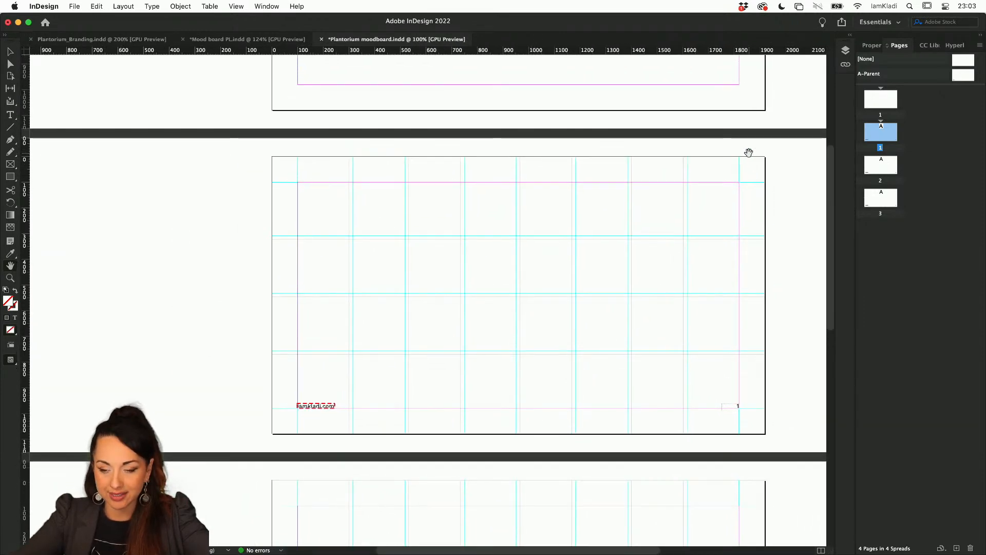
pyautogui.scroll(3, 722, 185)
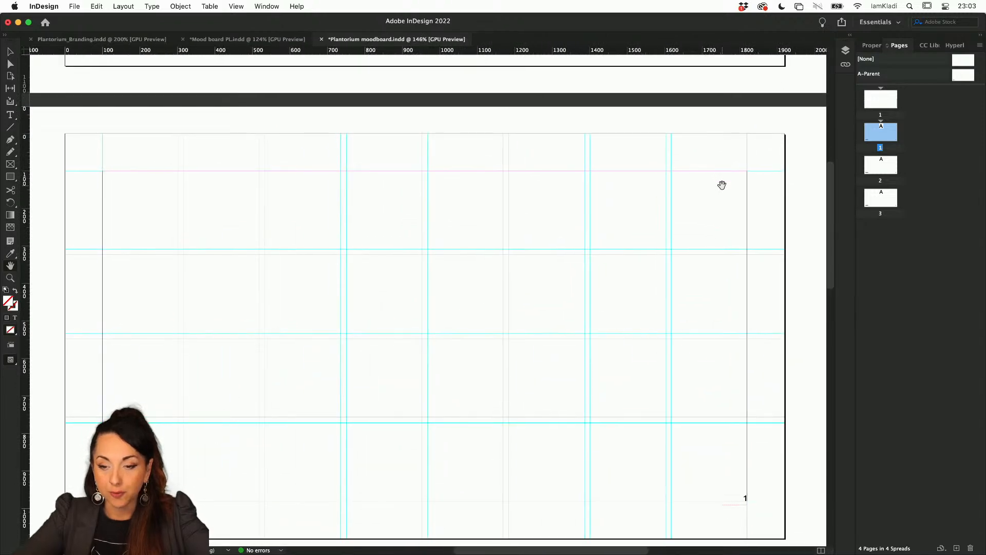
pyautogui.scroll(-1, 722, 185)
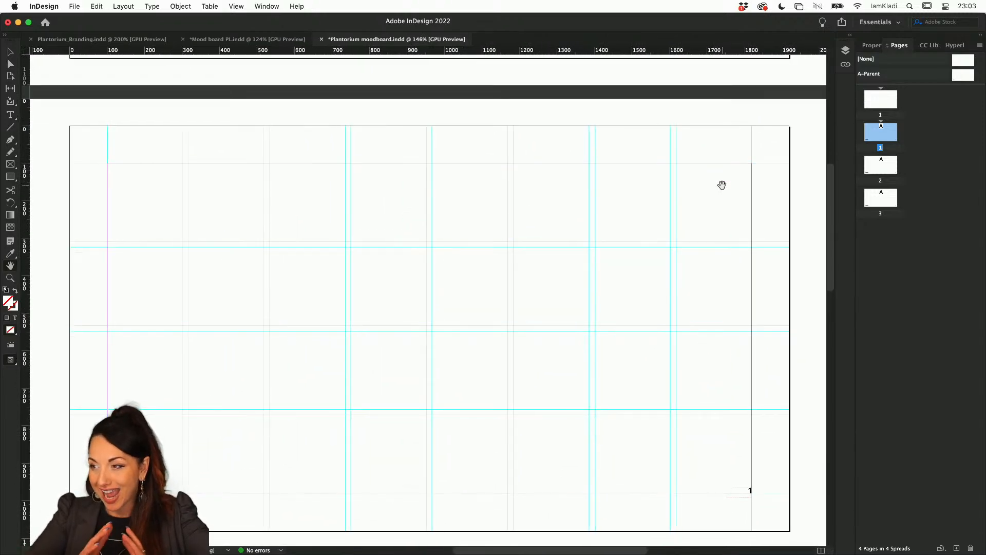
pyautogui.scroll(1, 722, 185)
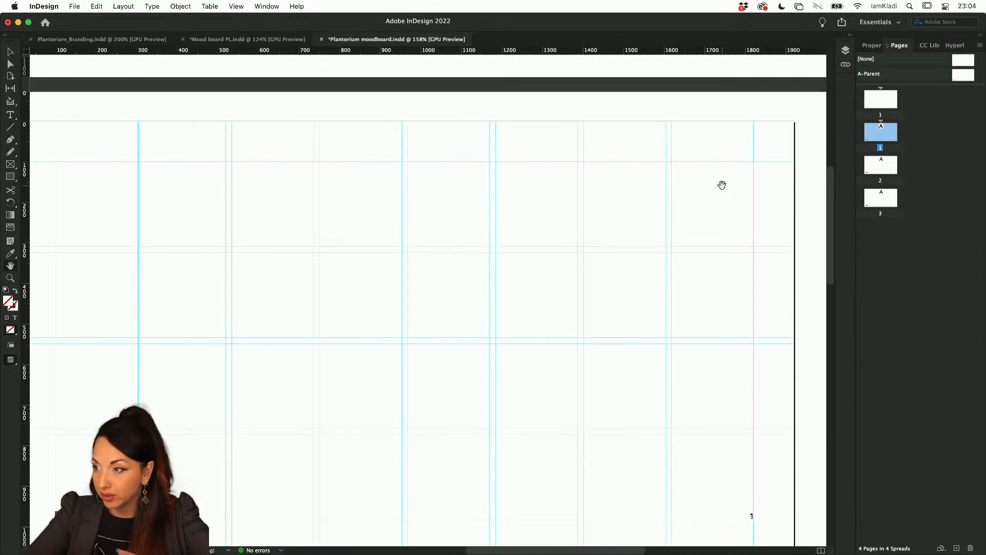
# - Switch to the TextEdit document, copy its four headings and descriptions from BOTANICAL DREAM through URBAN TROPICAL, and return to InDesign
pyautogui.moveTo(646, 553)
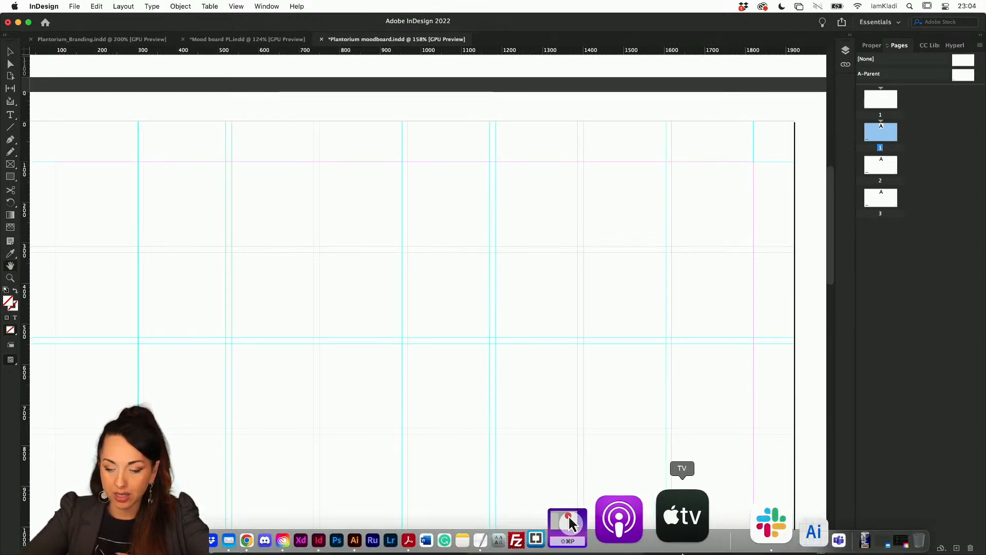
pyautogui.click(574, 549)
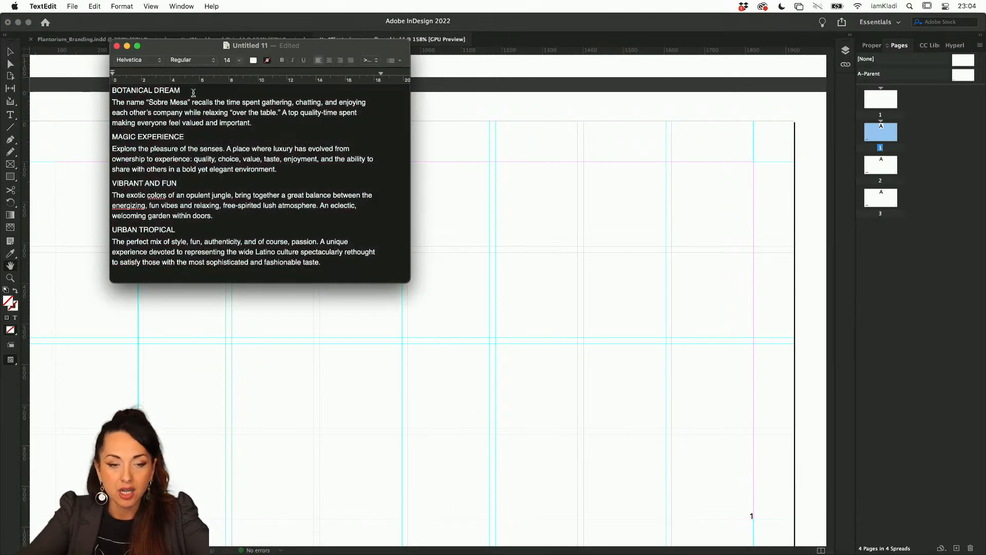
pyautogui.scroll(2, 164, 98)
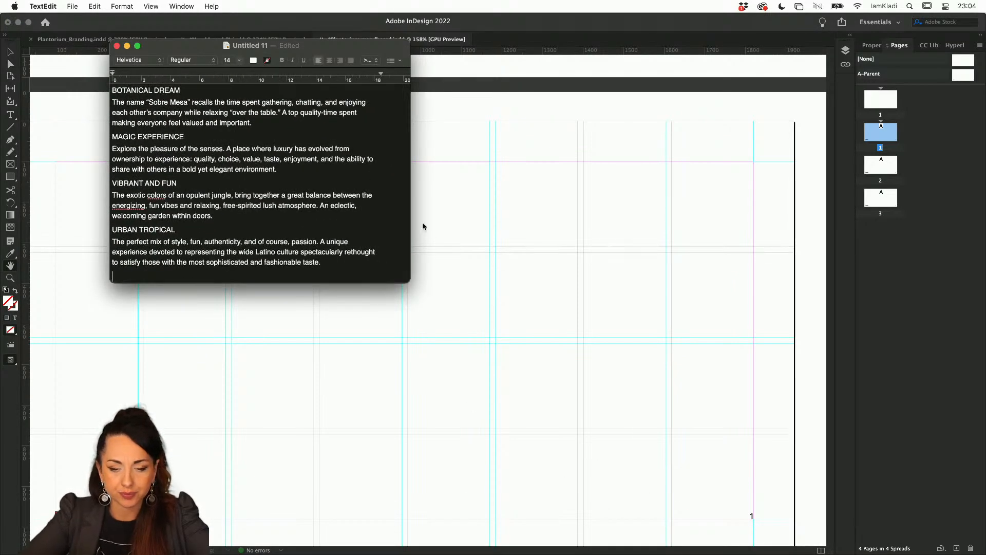
pyautogui.moveTo(409, 281); pyautogui.dragTo(652, 384)
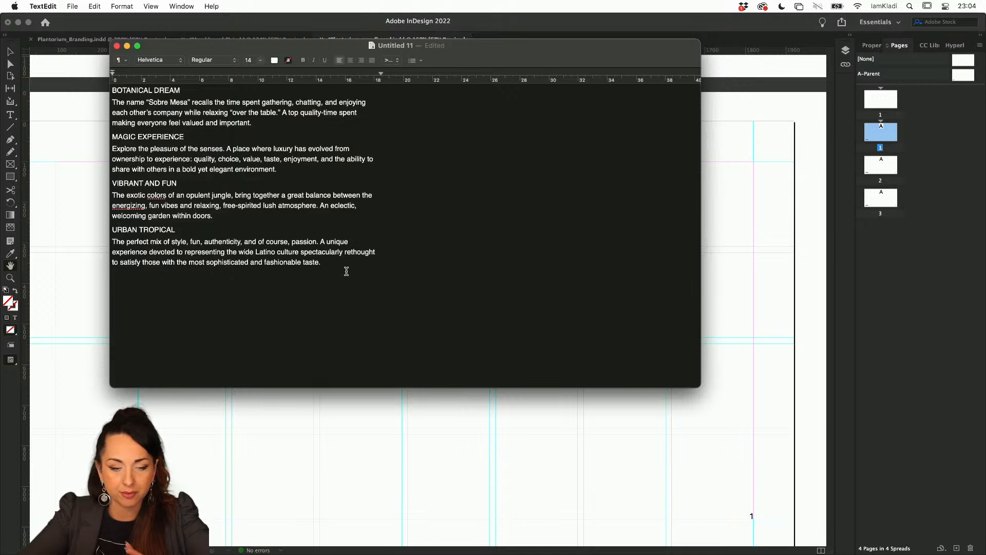
pyautogui.moveTo(344, 267); pyautogui.dragTo(94, 79)
pyautogui.press('super+c')
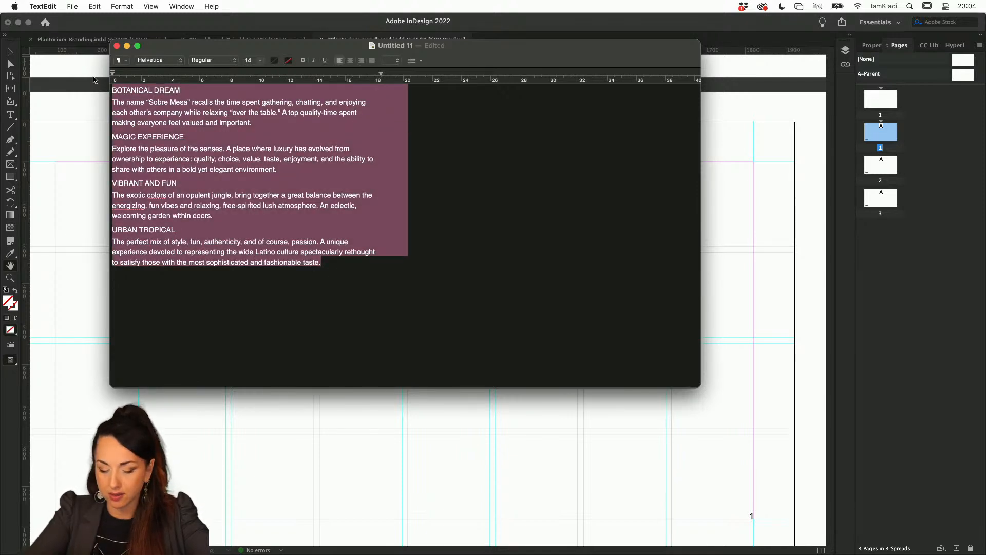
pyautogui.click(139, 401)
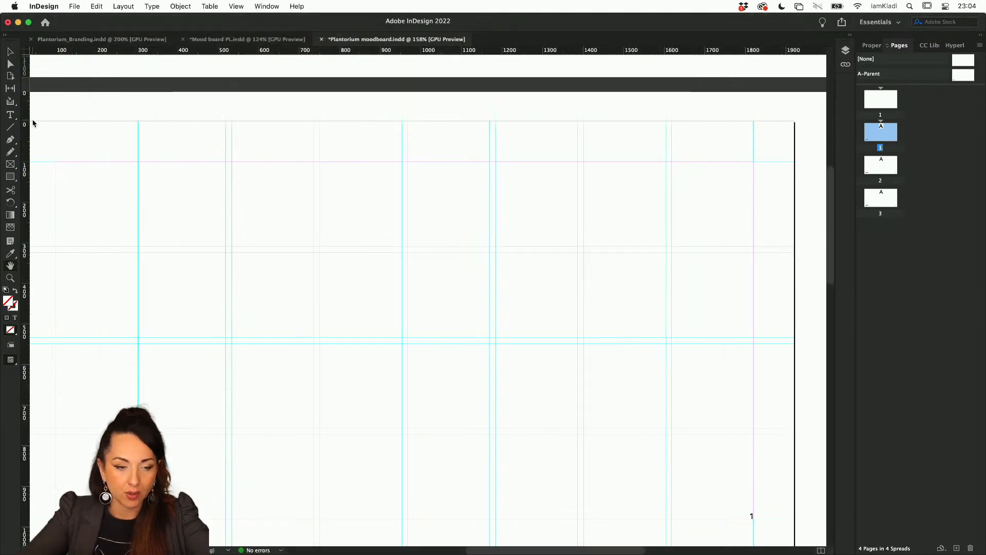
# - Draw a text frame about 850 x 430 px between the guides in the middle of the second page
pyautogui.click(11, 116)
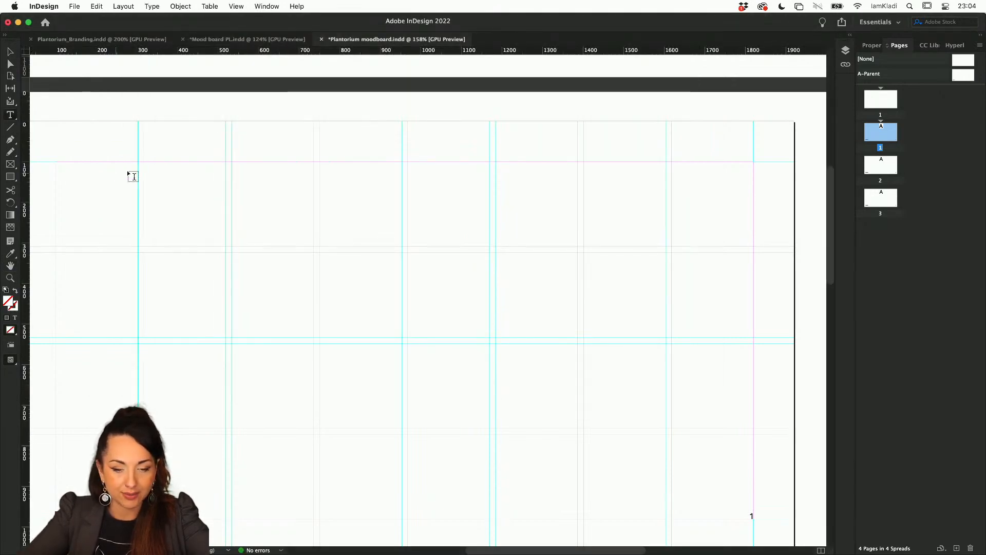
pyautogui.moveTo(232, 252); pyautogui.dragTo(577, 428)
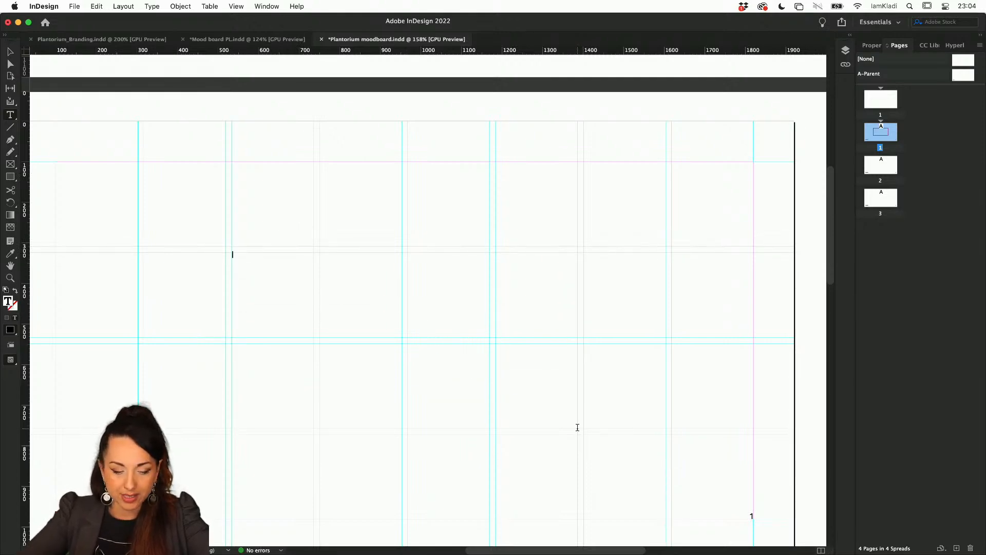
pyautogui.click(10, 52)
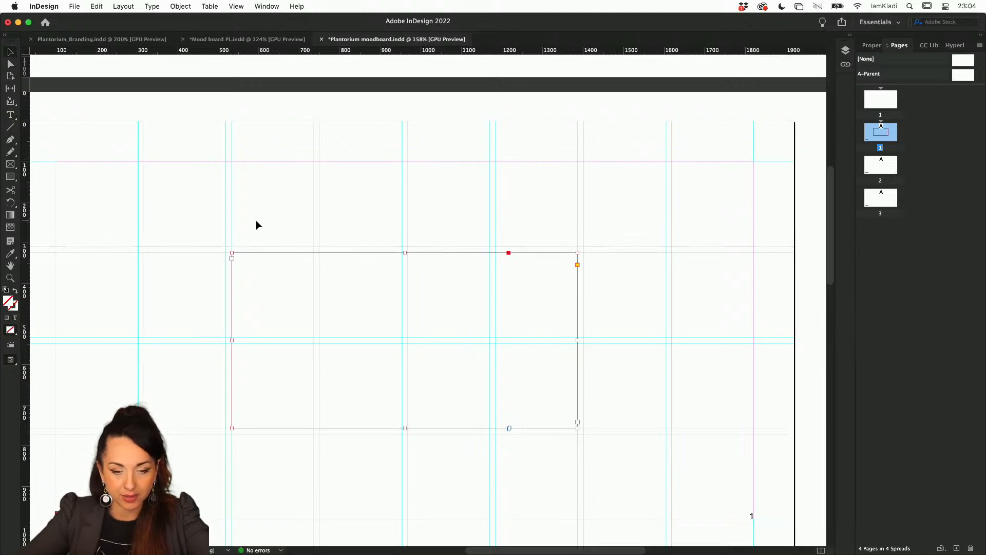
pyautogui.scroll(4, 257, 253)
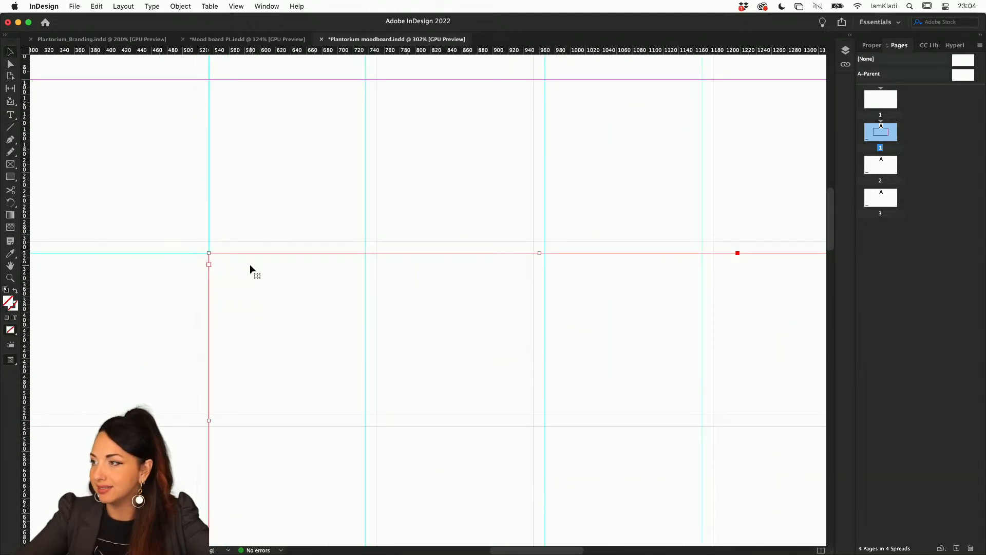
pyautogui.scroll(-4, 269, 261)
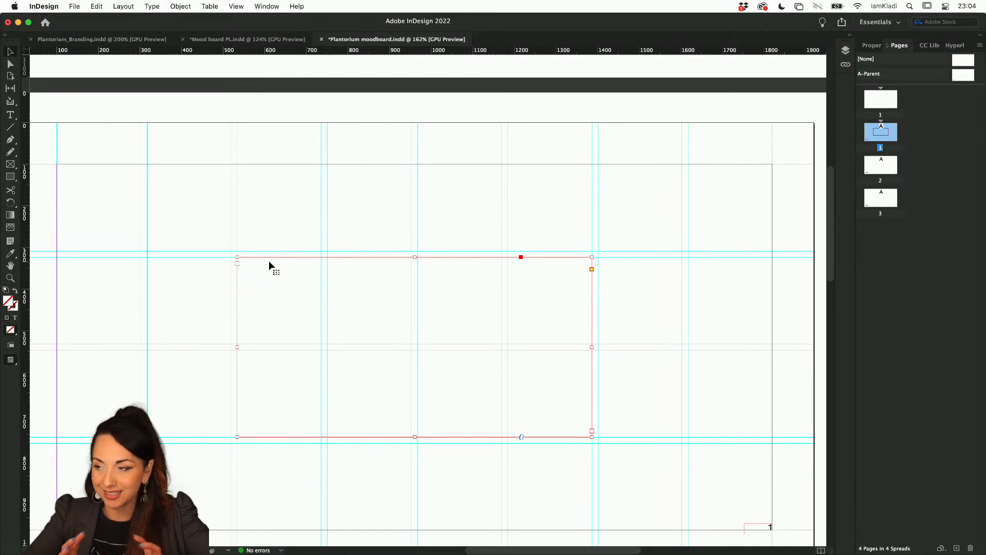
# - Paste the copied headings and descriptions into the new text frame
pyautogui.press('t')
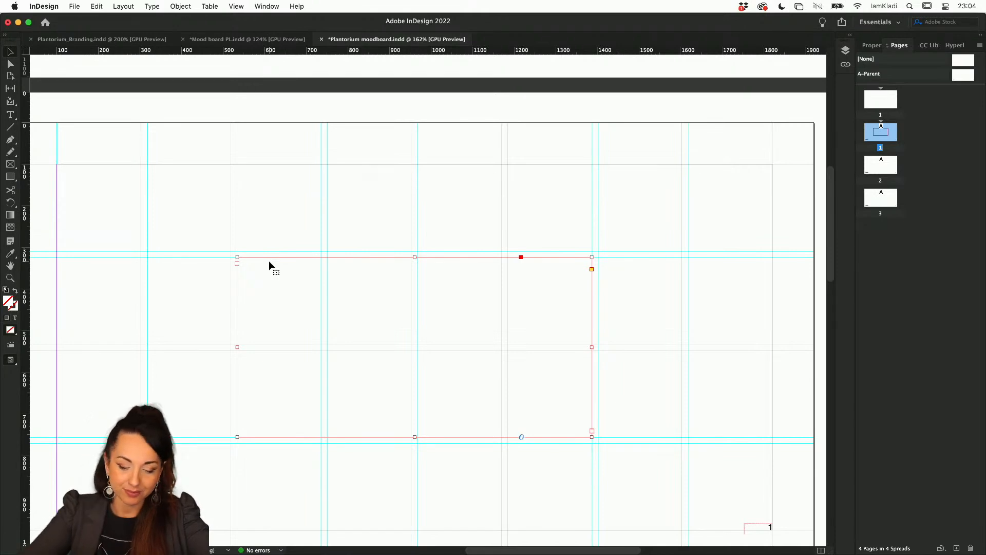
pyautogui.press('super+shift+a')
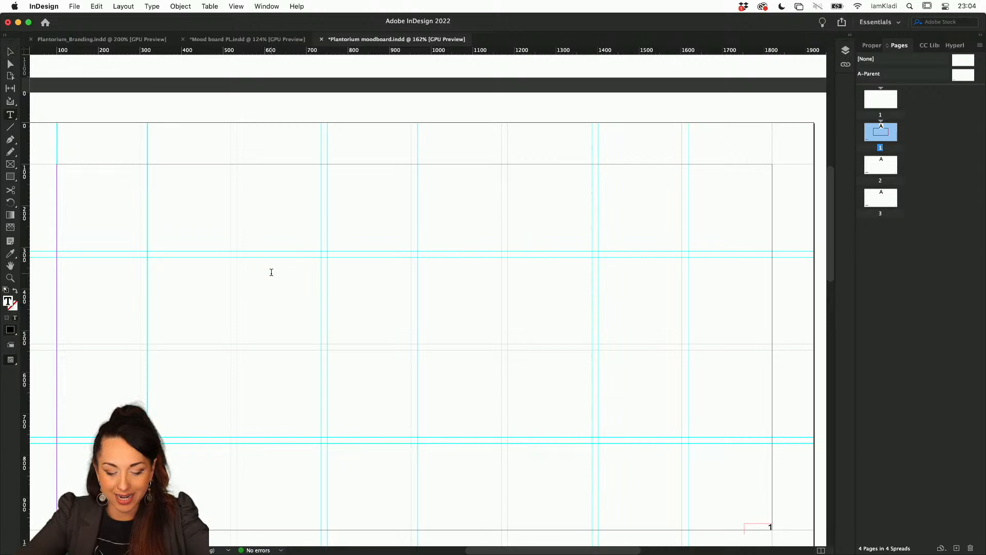
pyautogui.press('super+v')
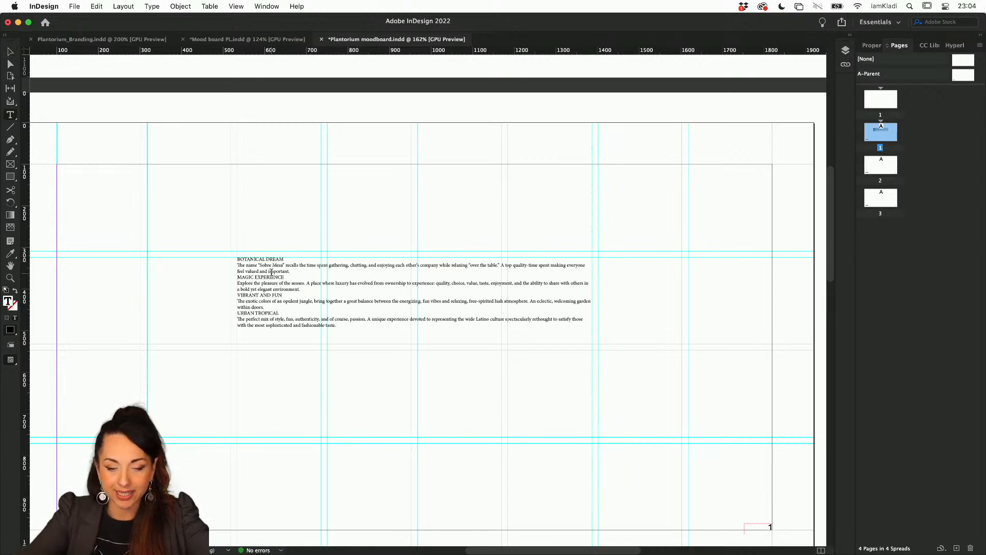
# - Show the hidden characters and delete the trailing space after the BOTANICAL DREAM heading
pyautogui.scroll(10, 271, 273)
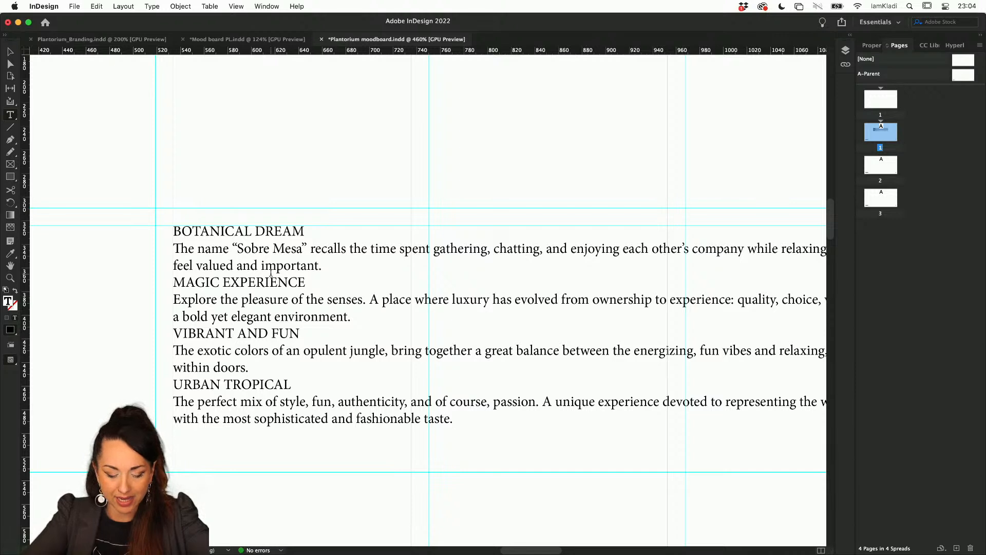
pyautogui.press('super+alt+i')
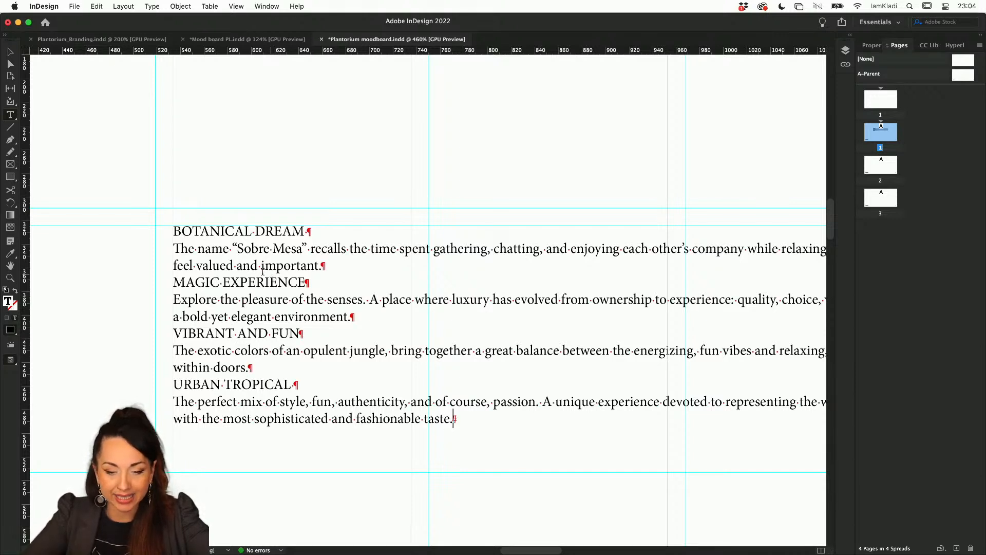
pyautogui.scroll(2, 310, 241)
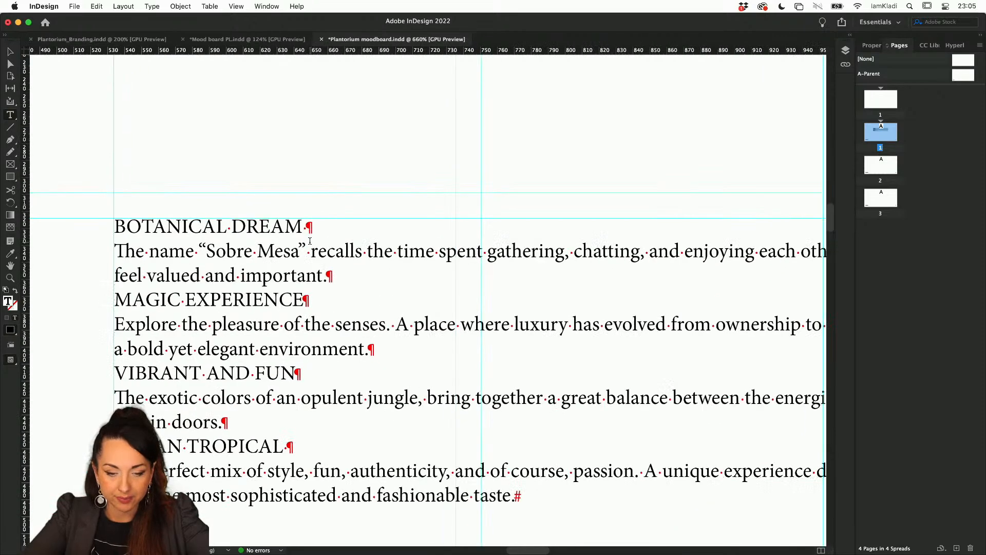
pyautogui.click(307, 230)
pyautogui.press('BackSpace')
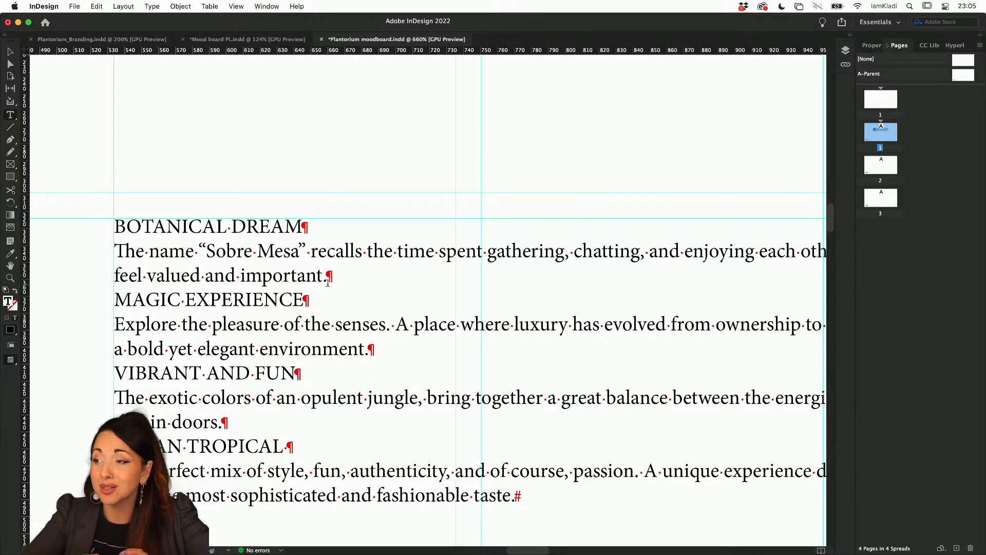
# - Try adding empty lines after the BOTANICAL DREAM heading and remove them again
pyautogui.press('Return')
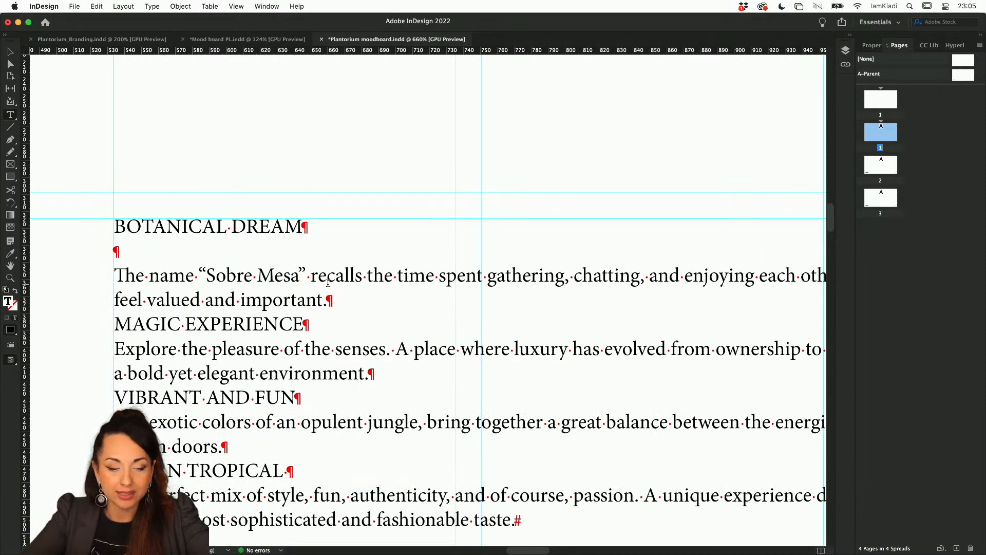
pyautogui.press('Return')
pyautogui.press('BackSpace')
pyautogui.press('BackSpace')
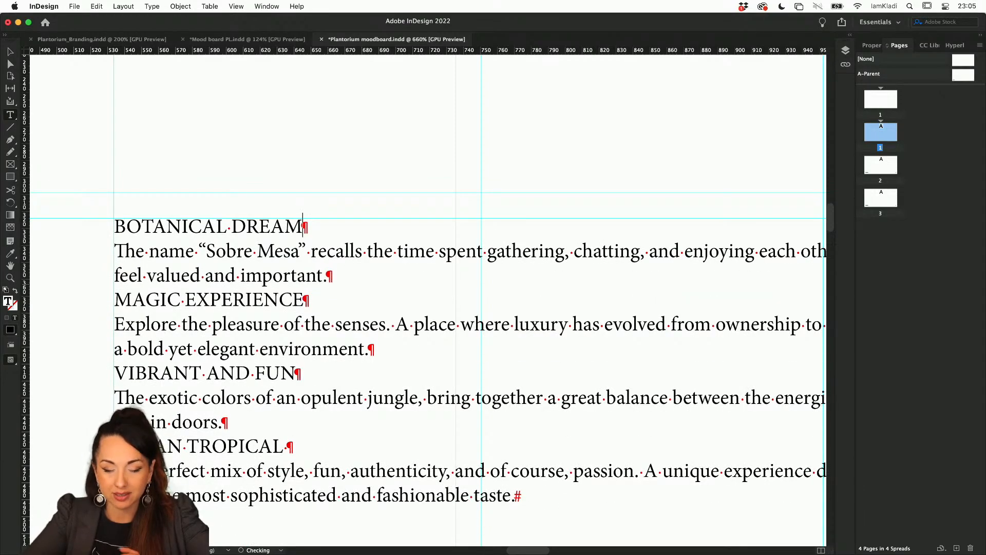
pyautogui.scroll(-6, 327, 284)
pyautogui.scroll(6, 328, 283)
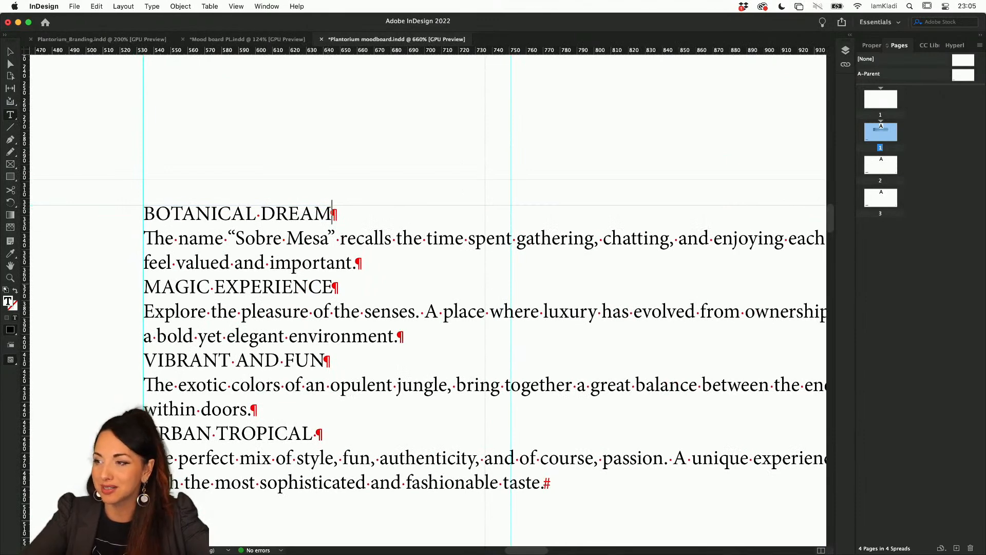
# - Try spacing the BOTANICAL DREAM heading and its description with three empty paragraphs after each, and undo the additions
pyautogui.press('Return')
pyautogui.press('Return')
pyautogui.press('Return')
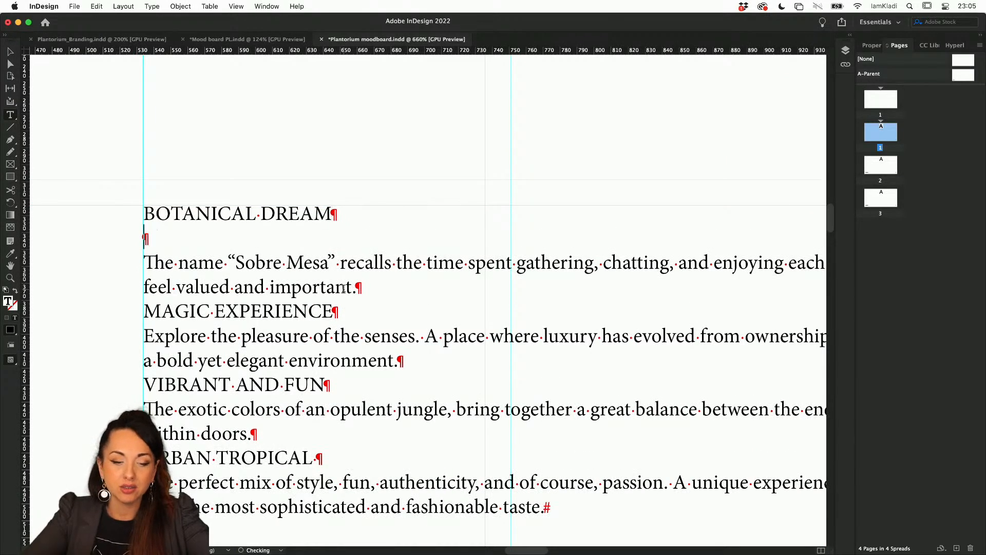
pyautogui.click(403, 343)
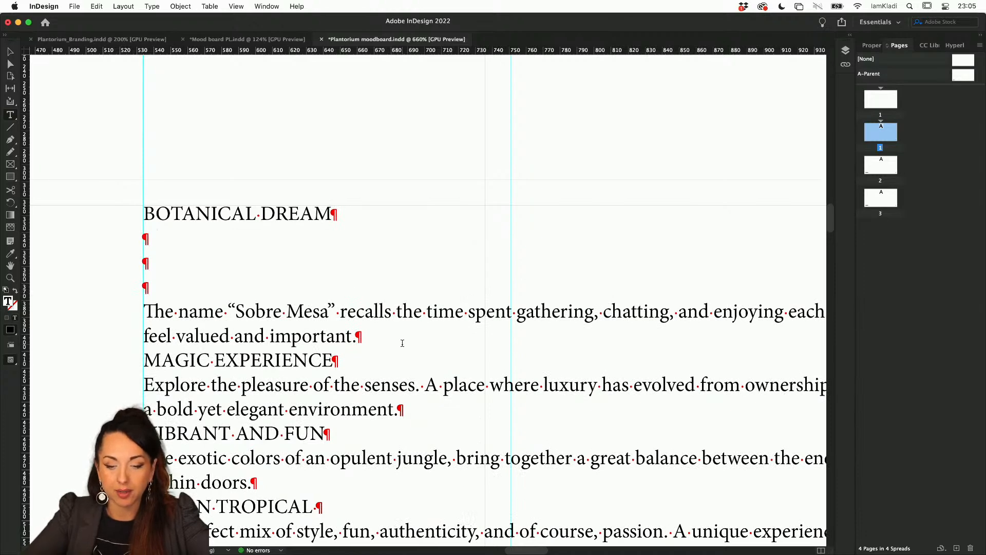
pyautogui.press('Return')
pyautogui.press('Return')
pyautogui.press('Return')
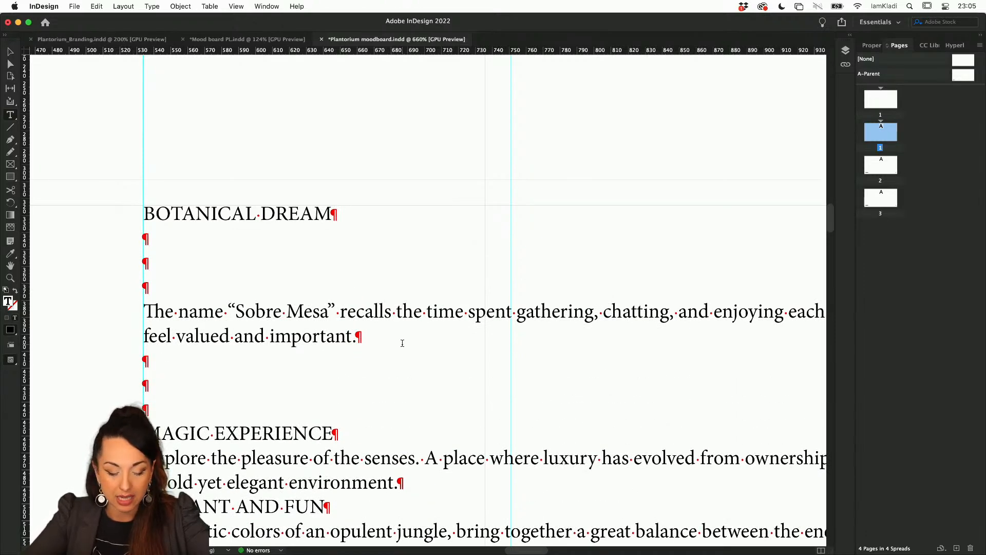
pyautogui.press('super+z')
pyautogui.press('super+z')
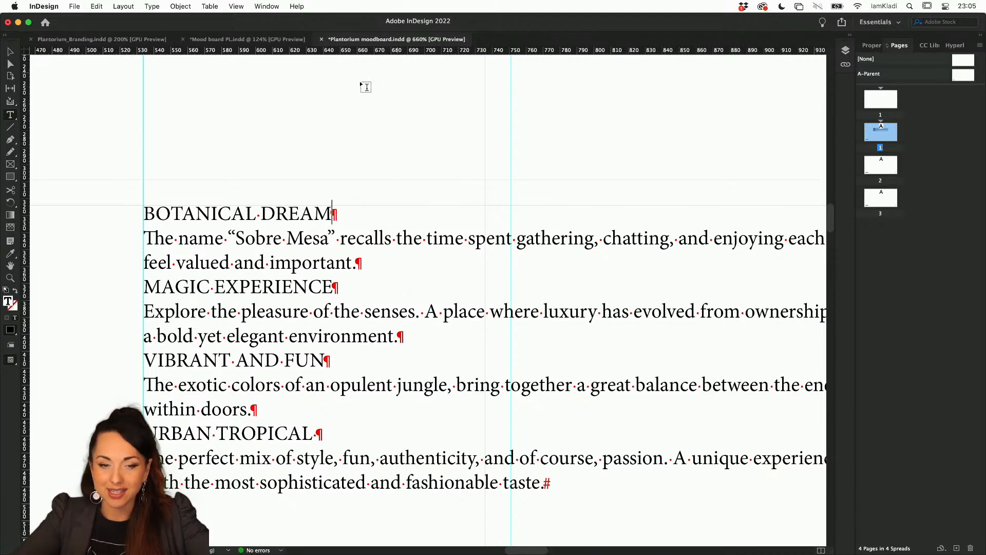
# - Open the Paragraph Styles and Character Styles panels, enlarge them, and arrange them as one floating group with Paragraph Styles in front
pyautogui.click(268, 10)
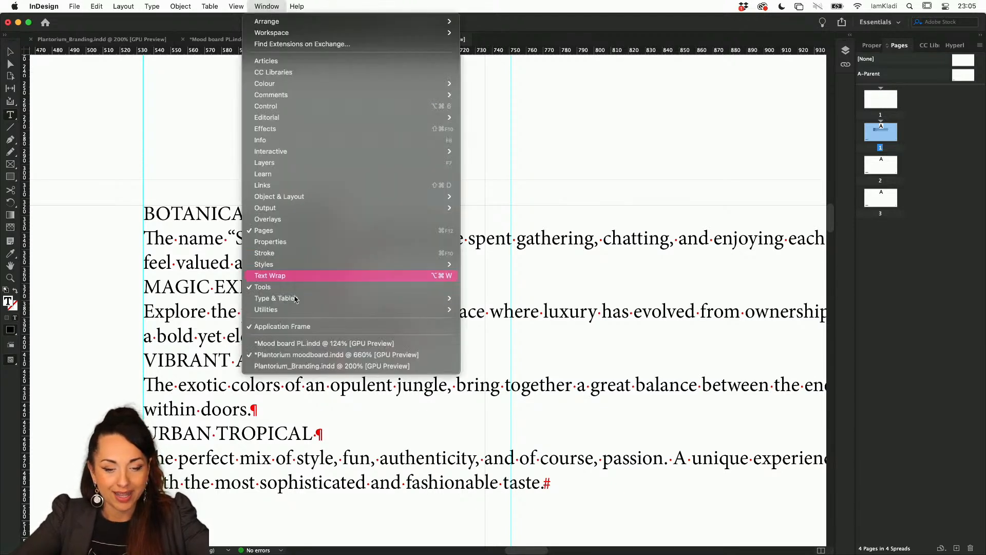
pyautogui.moveTo(296, 300)
pyautogui.moveTo(301, 265)
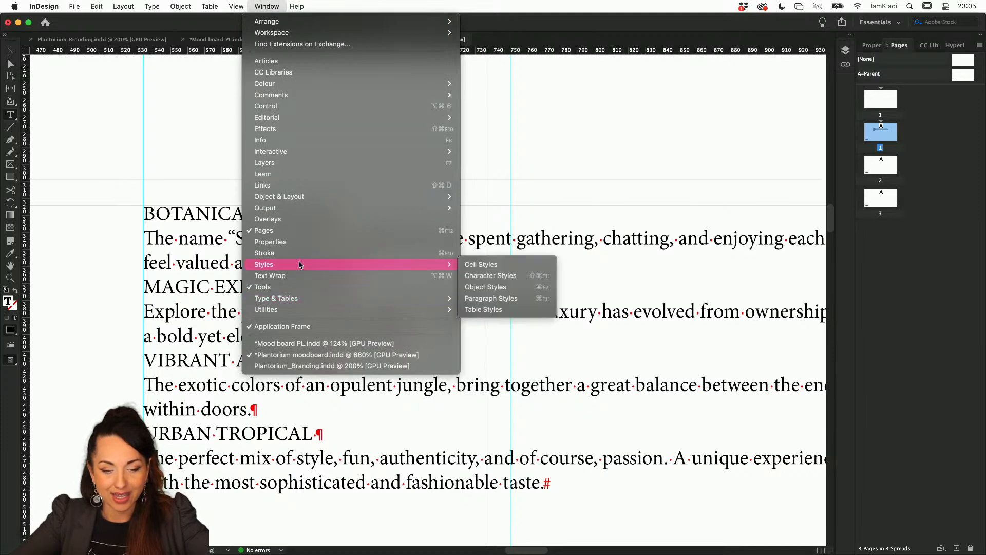
pyautogui.click(488, 298)
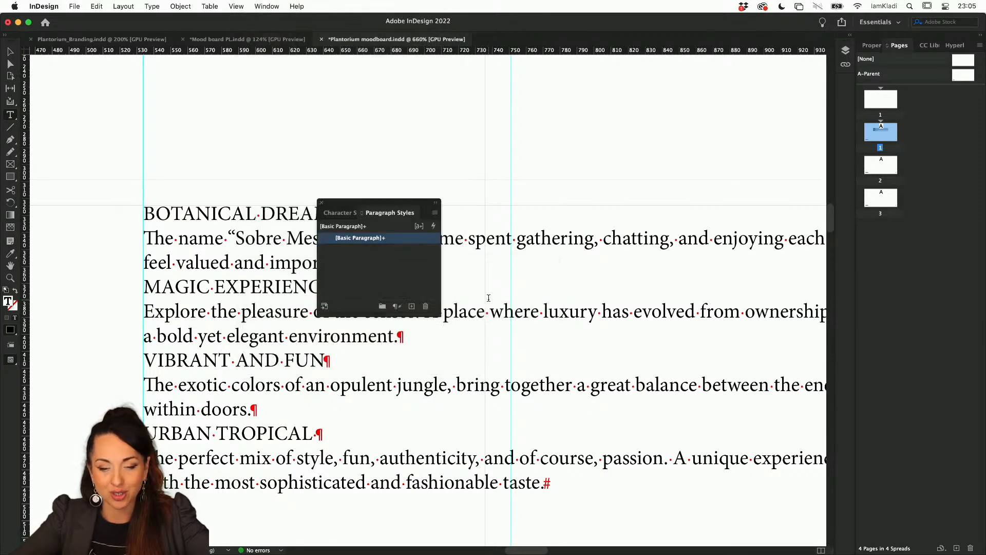
pyautogui.moveTo(440, 315); pyautogui.dragTo(598, 413)
pyautogui.moveTo(416, 211); pyautogui.dragTo(371, 210)
pyautogui.moveTo(423, 193); pyautogui.dragTo(669, 45)
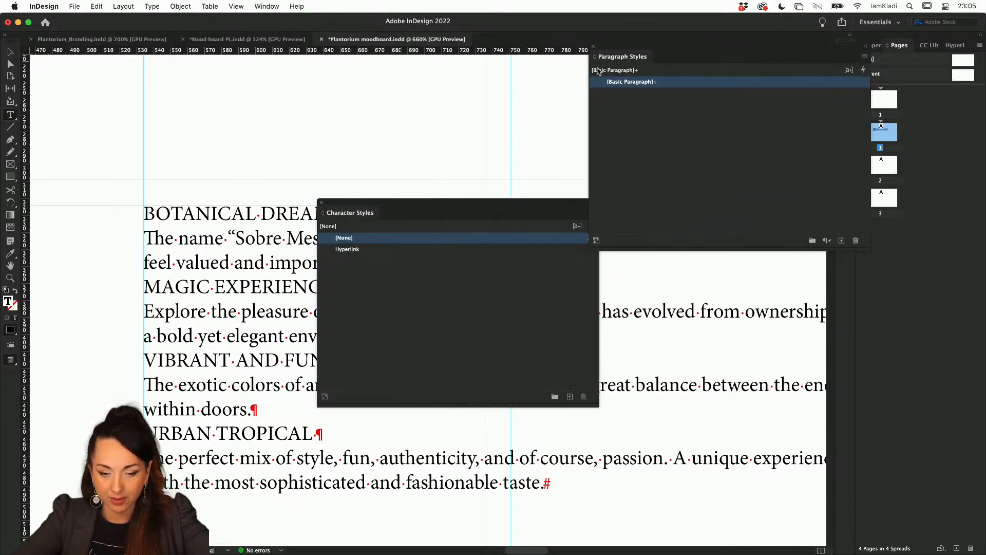
pyautogui.moveTo(366, 205); pyautogui.dragTo(529, 99)
pyautogui.click(633, 58)
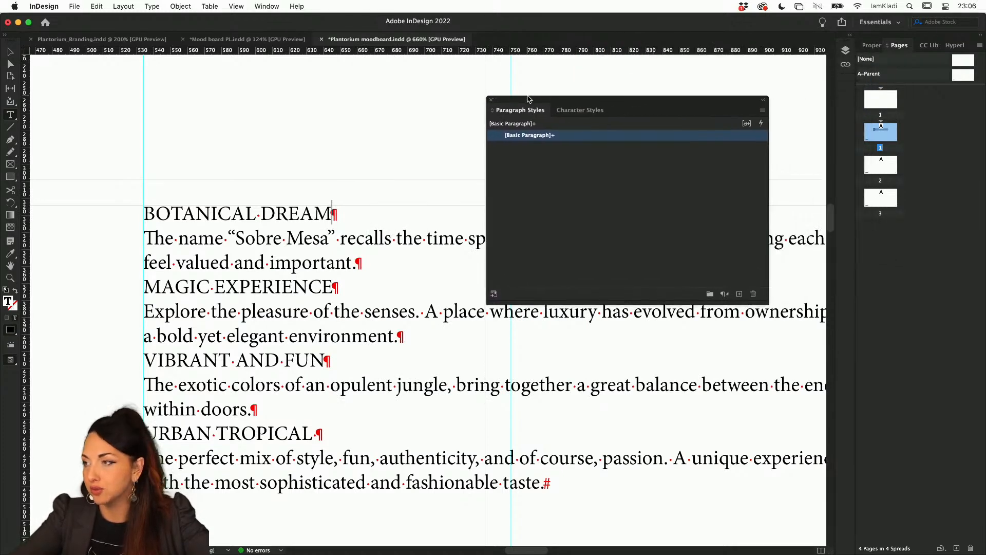
# - Create a new paragraph style for the BOTANICAL DREAM heading and name it Heading
pyautogui.tripleClick(304, 208)
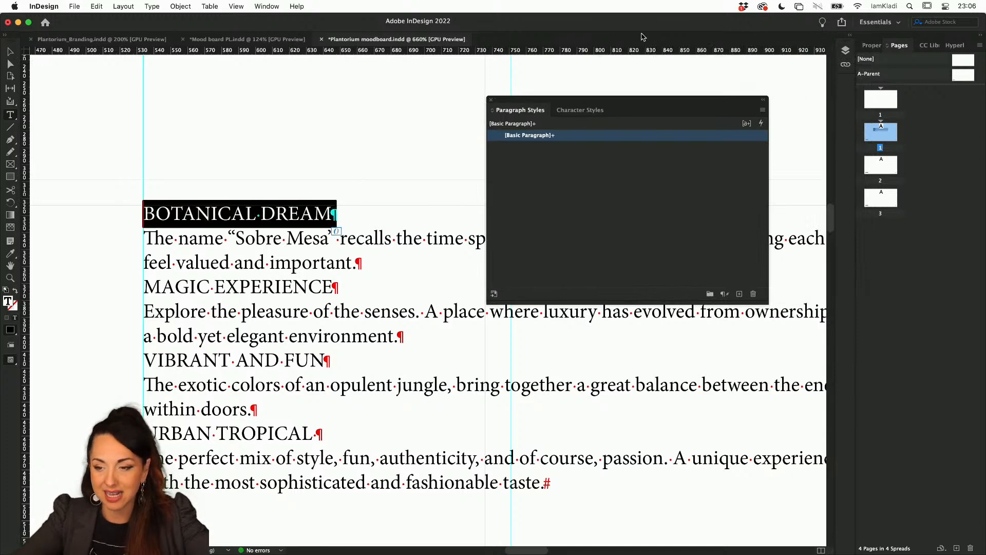
pyautogui.click(873, 45)
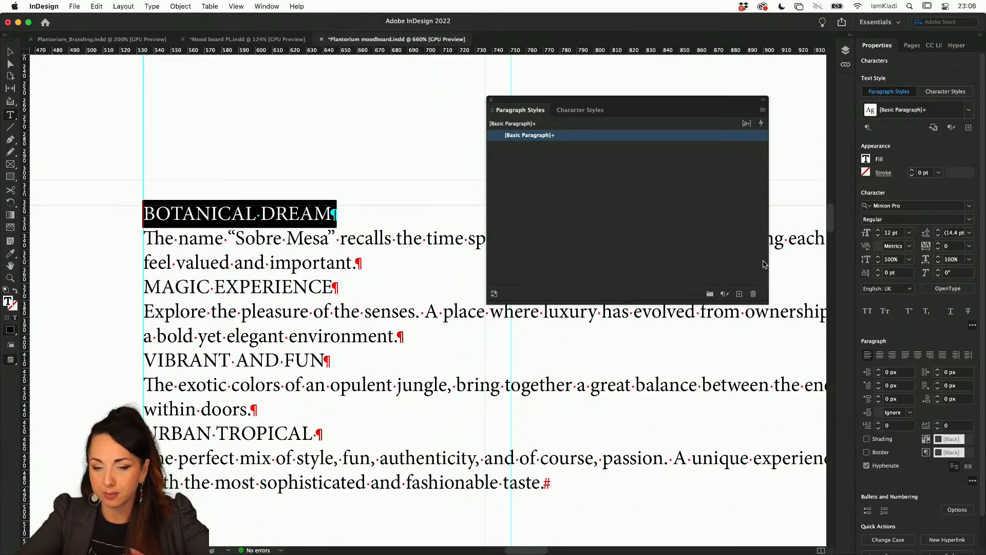
pyautogui.click(740, 294)
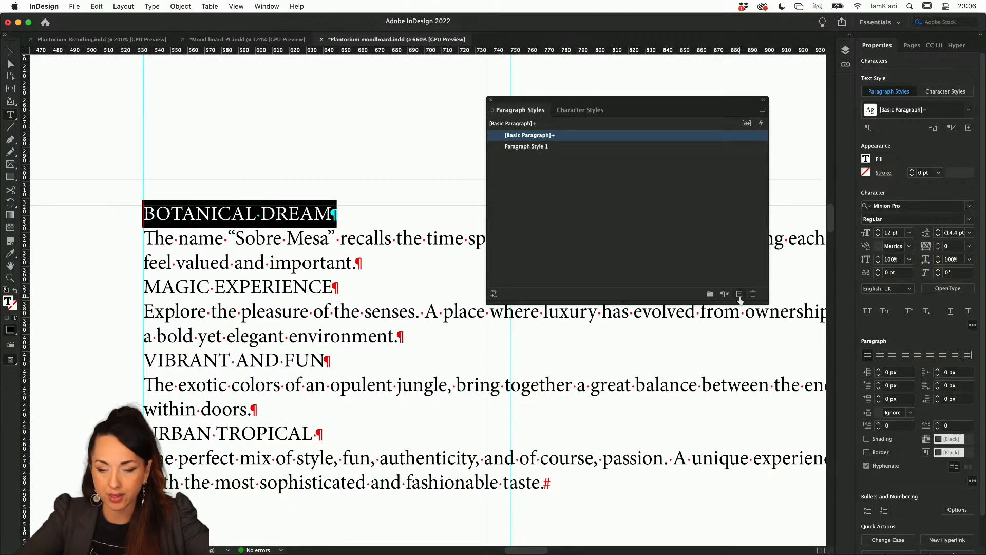
pyautogui.doubleClick(622, 149)
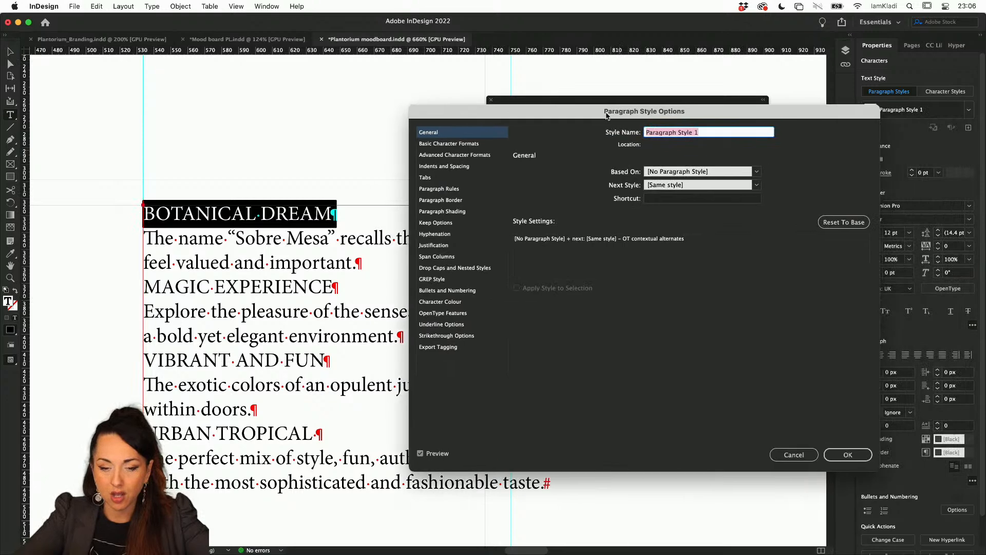
pyautogui.write('Head')
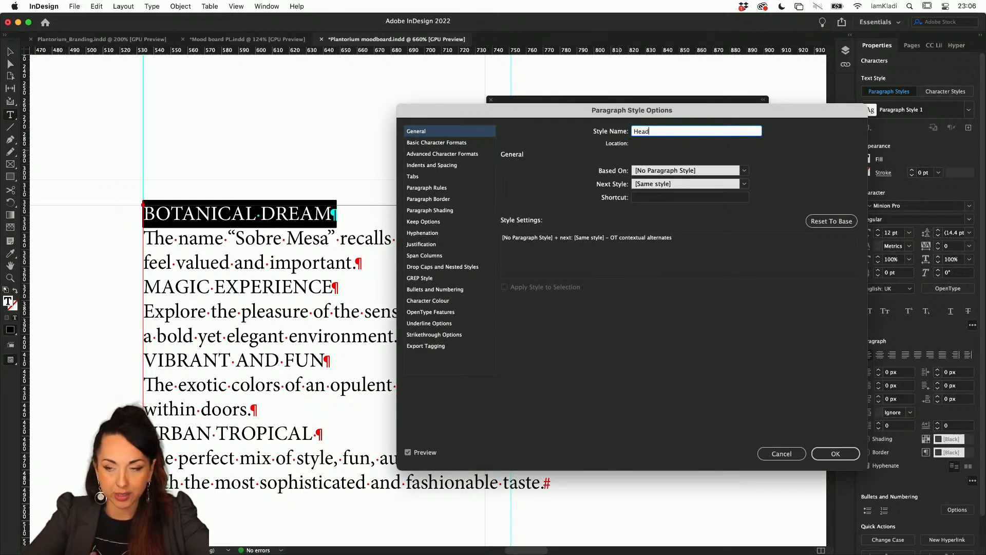
pyautogui.write('i')
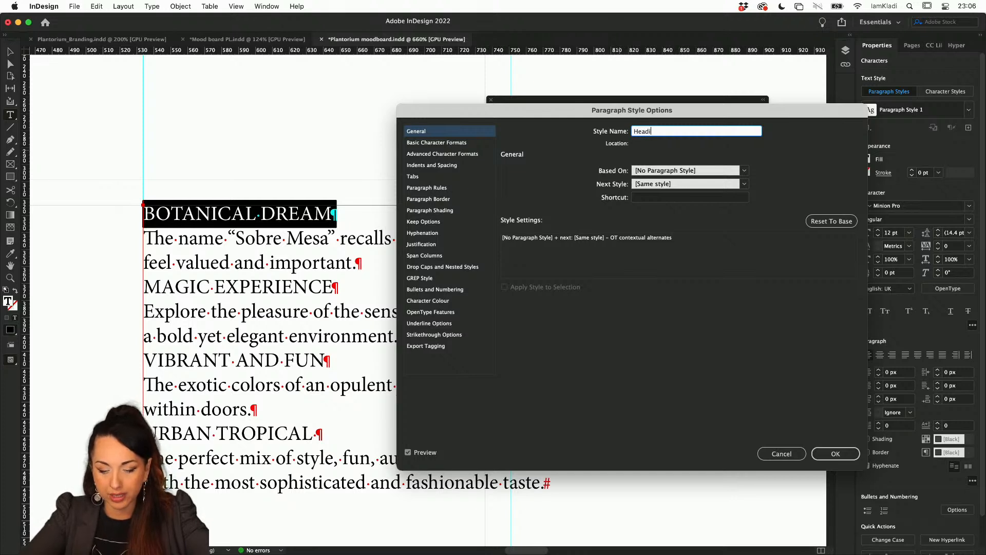
pyautogui.write('ng')
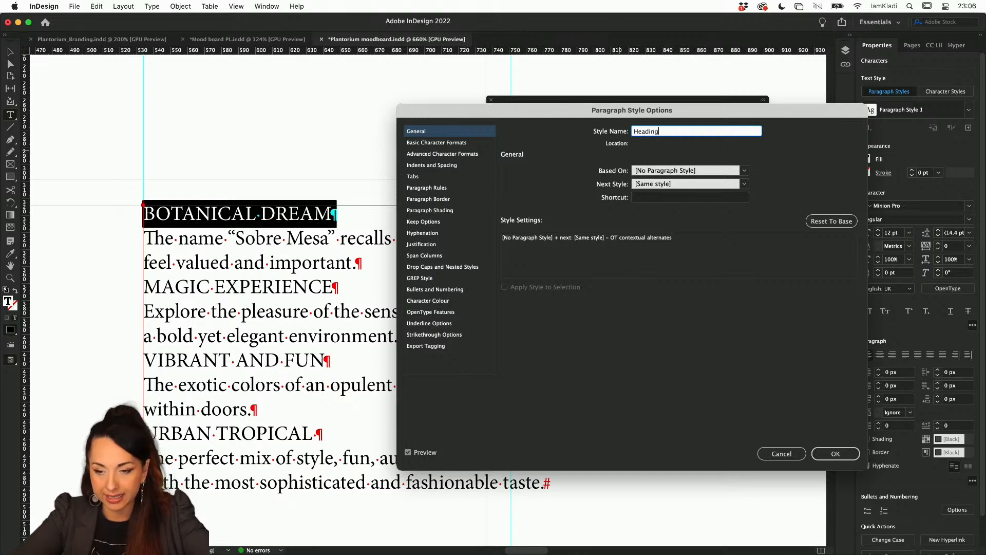
# - Set the Heading style's font family to Social Gothic and its size to 30 pt
pyautogui.click(469, 143)
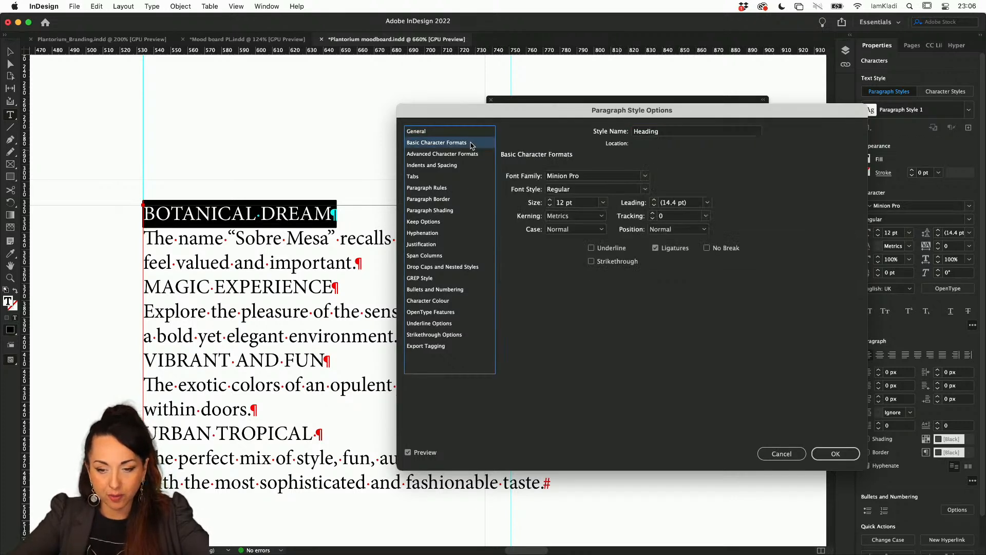
pyautogui.click(605, 179)
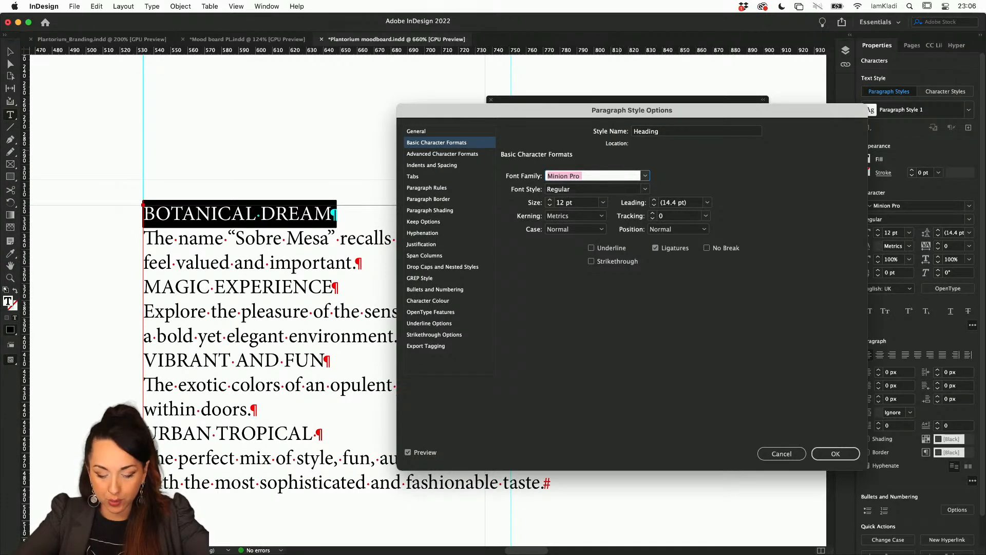
pyautogui.write('Social Gothic')
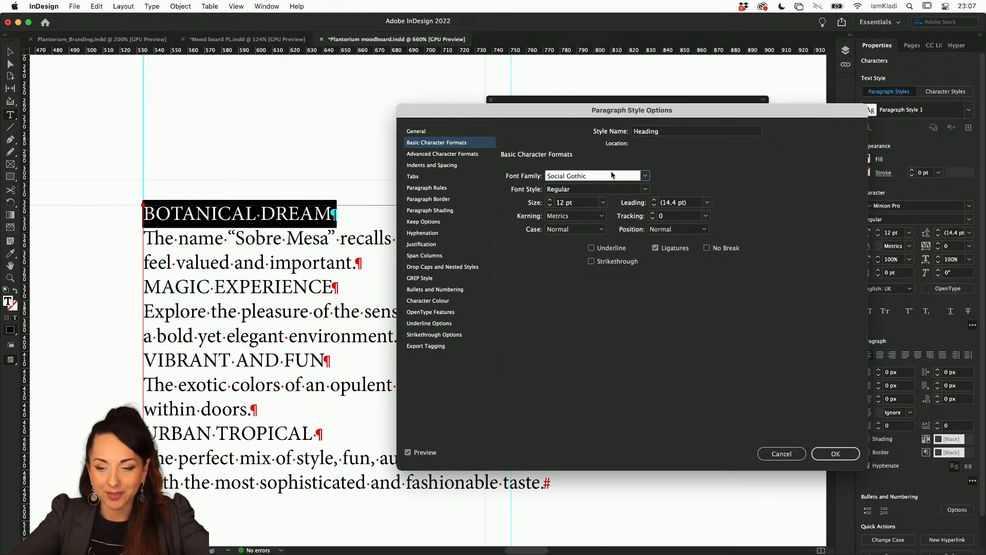
pyautogui.click(559, 203)
pyautogui.write('30')
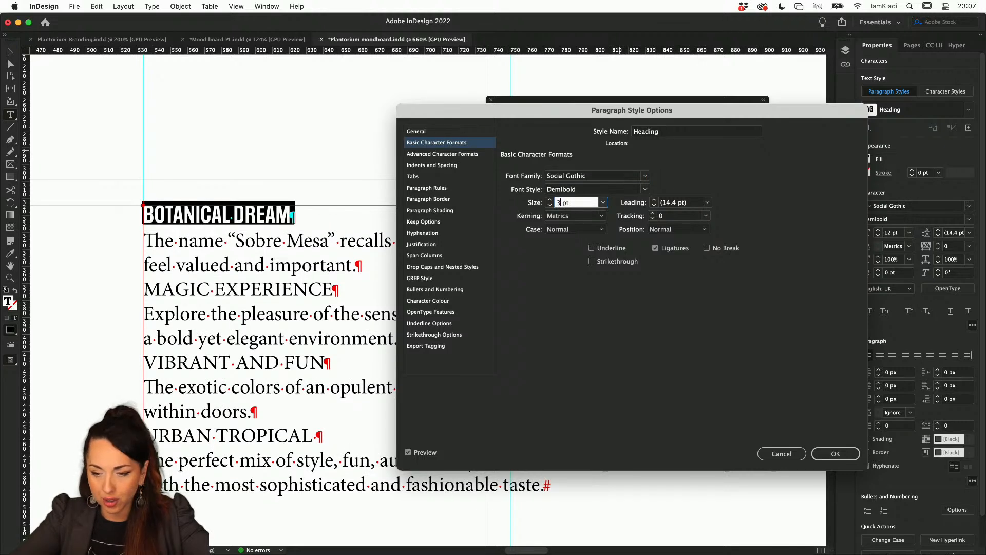
pyautogui.click(671, 203)
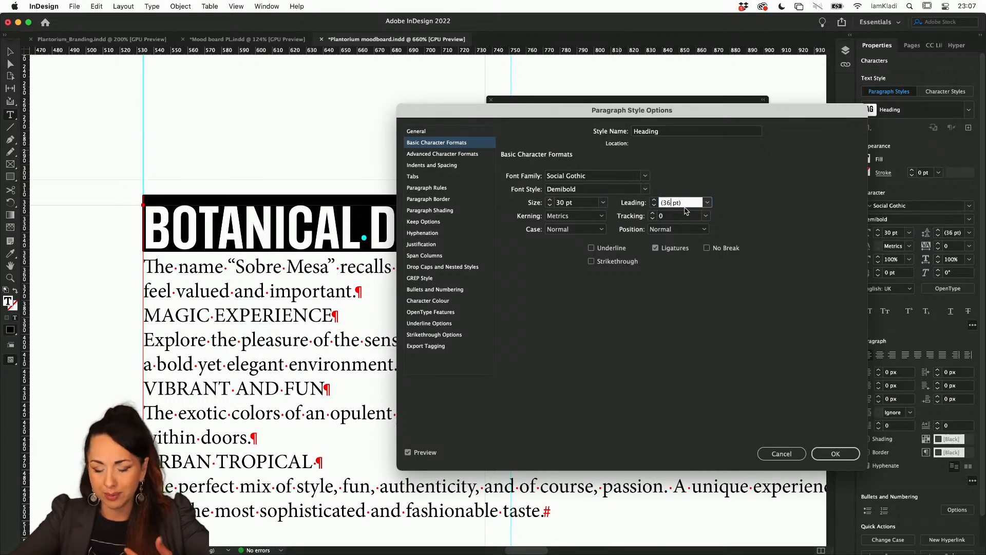
# - Turn off hyphenation in the Heading style, check its character colour and general settings, and save the style
pyautogui.click(443, 234)
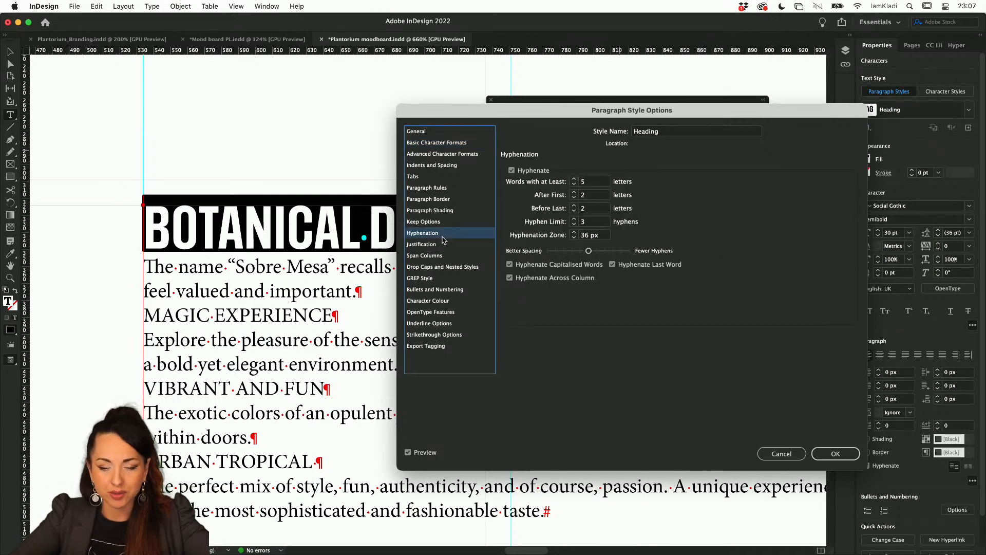
pyautogui.click(512, 171)
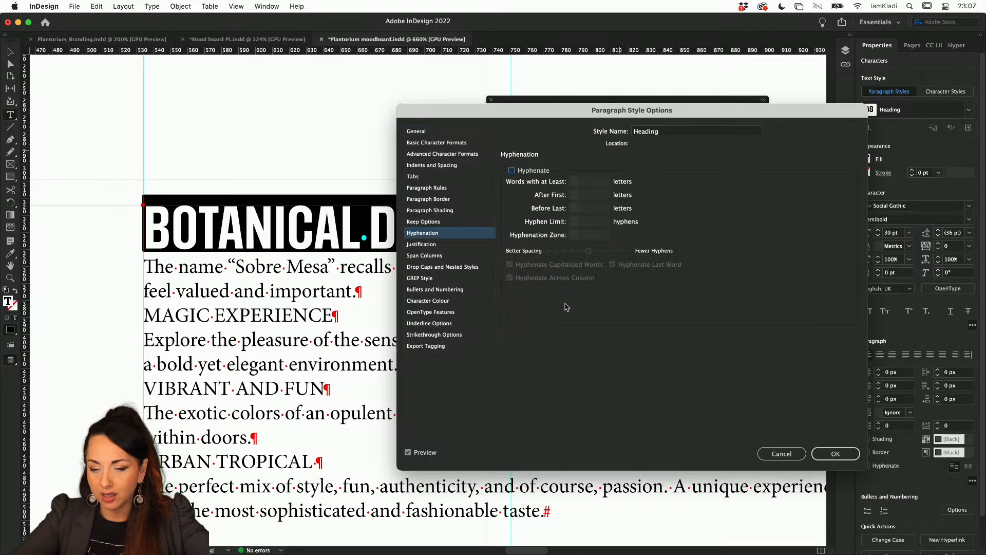
pyautogui.click(460, 300)
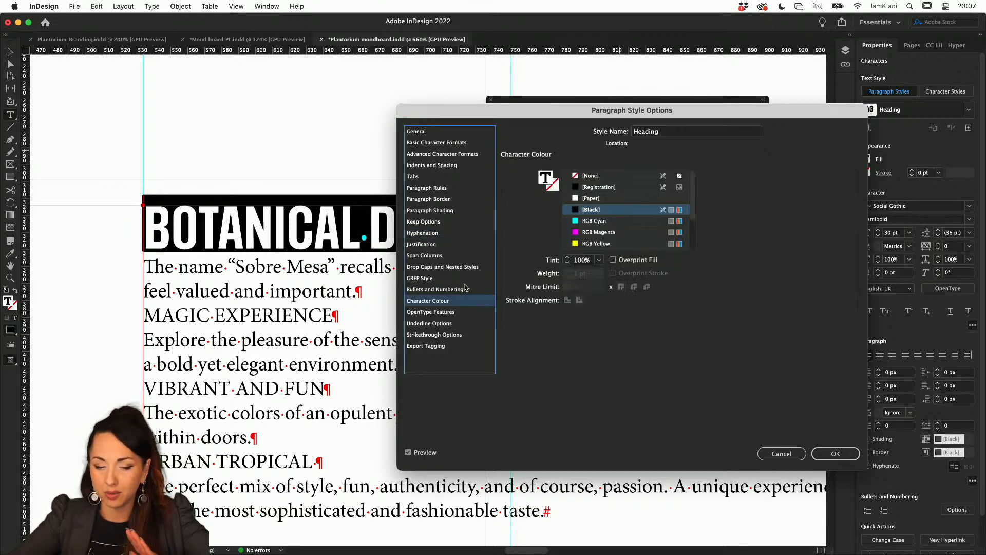
pyautogui.click(462, 131)
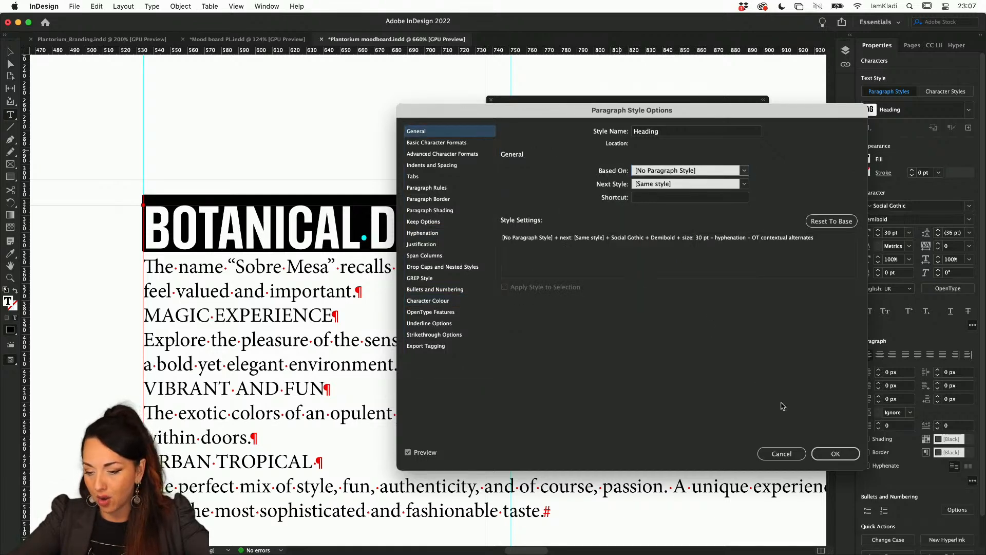
pyautogui.click(835, 453)
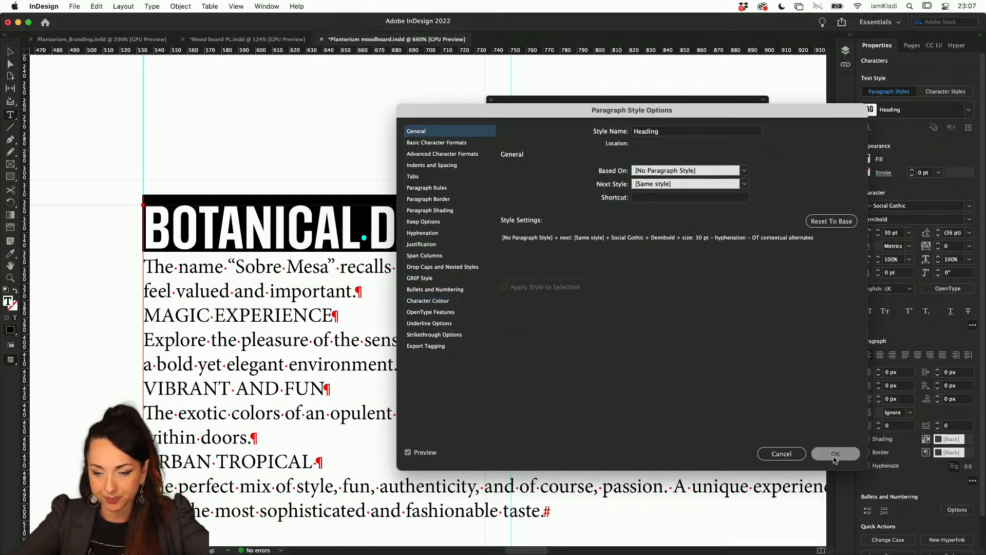
# - Select the description paragraph below the BOTANICAL DREAM heading, set its font to Social Gothic, and check the available font styles
pyautogui.click(385, 280)
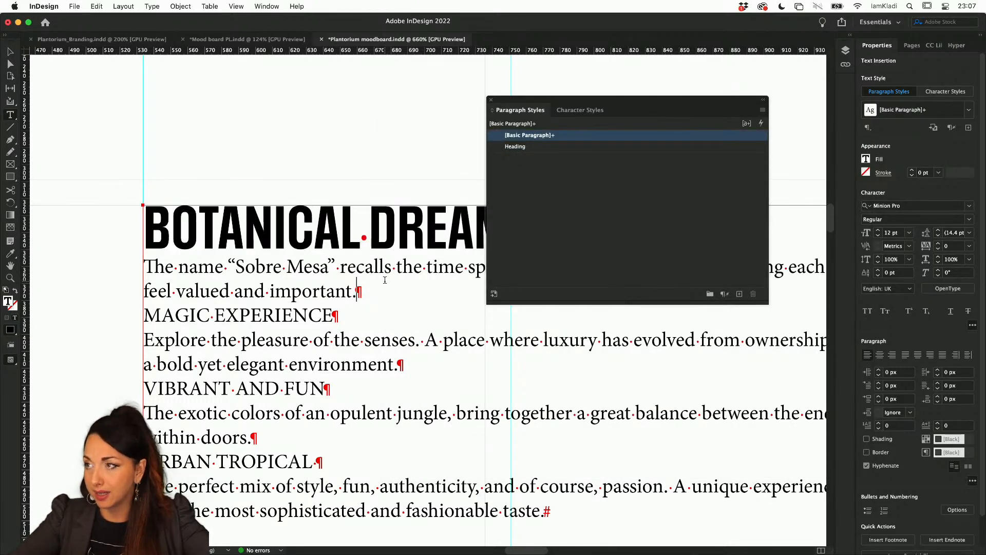
pyautogui.moveTo(385, 280); pyautogui.dragTo(127, 266)
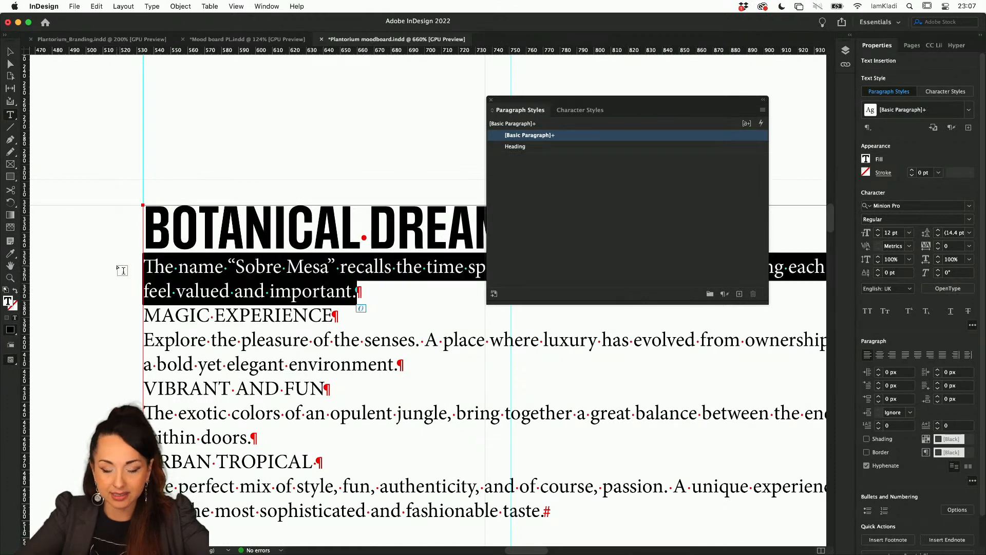
pyautogui.click(924, 208)
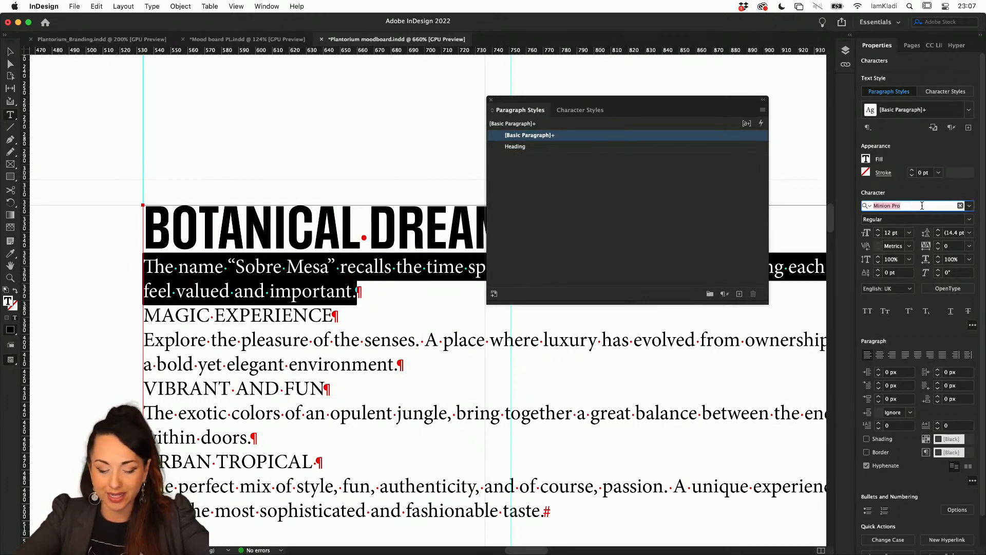
pyautogui.write('so')
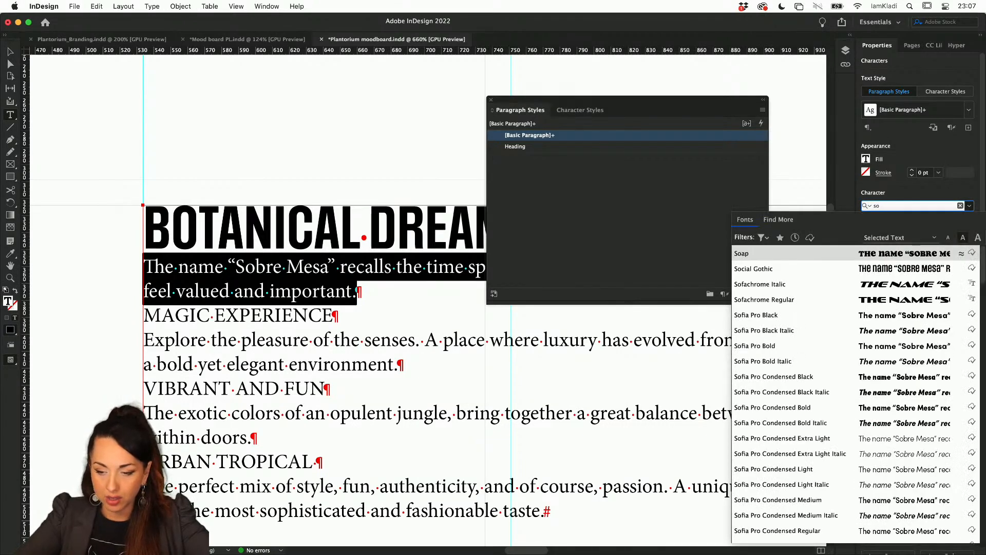
pyautogui.click(900, 269)
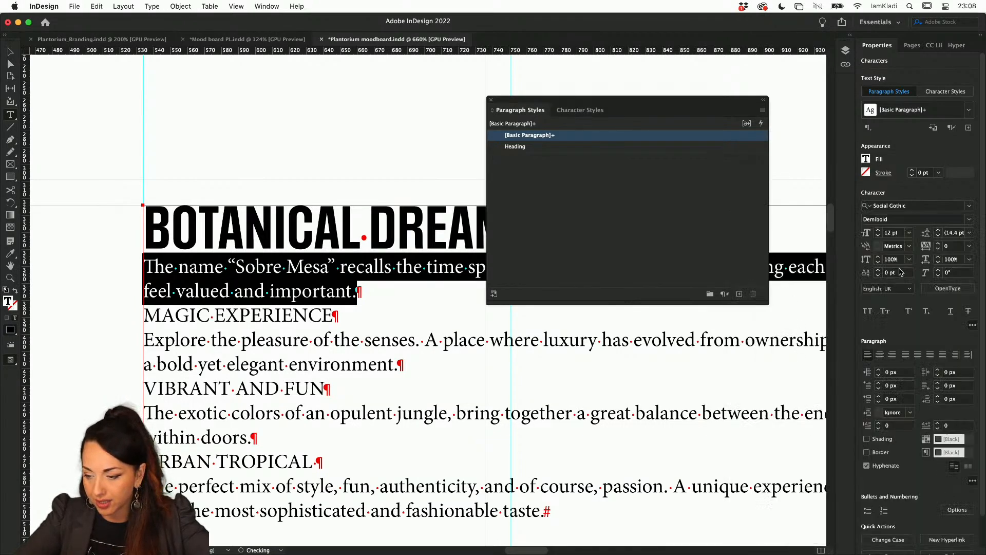
pyautogui.click(970, 220)
pyautogui.click(970, 220)
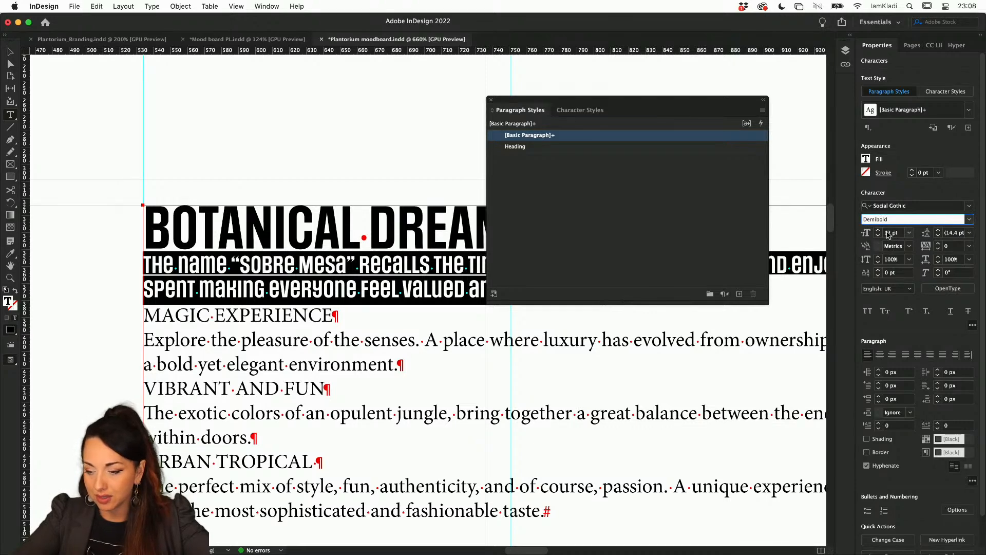
# - Search the font list for Work Sans to replace the selected description paragraph's font
pyautogui.click(916, 206)
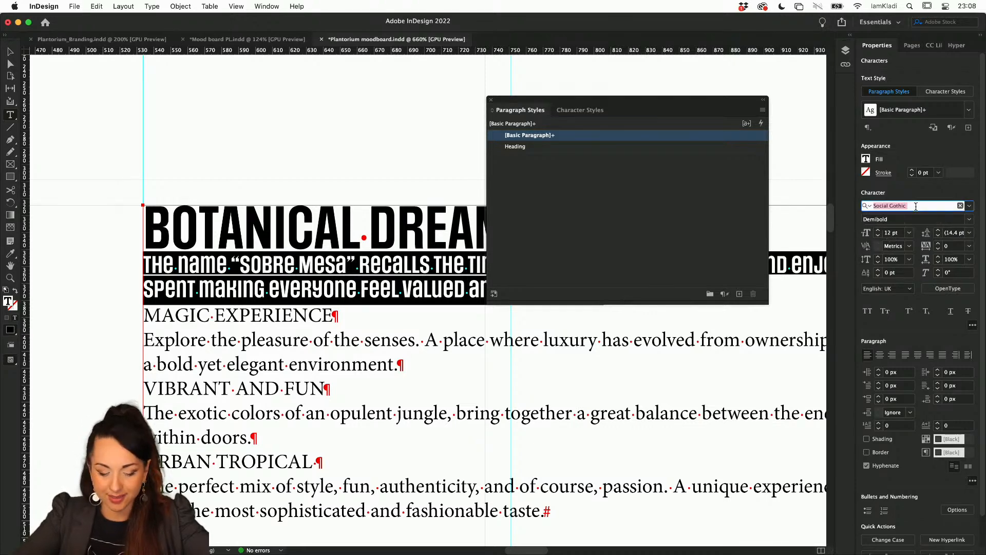
pyautogui.write('work')
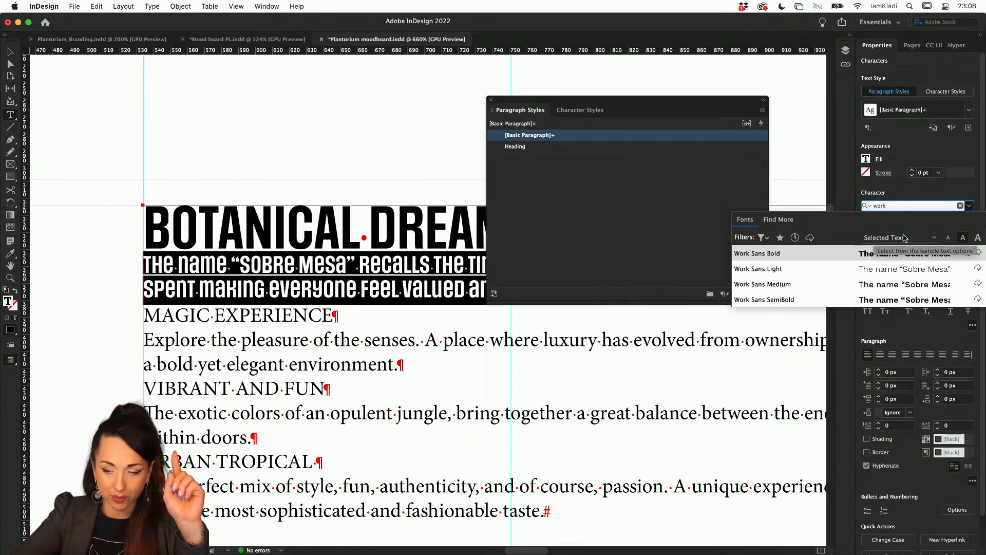
# - Format the selected introductory paragraph in Work Sans Light at 20 pt with 23 pt leading
pyautogui.click(898, 270)
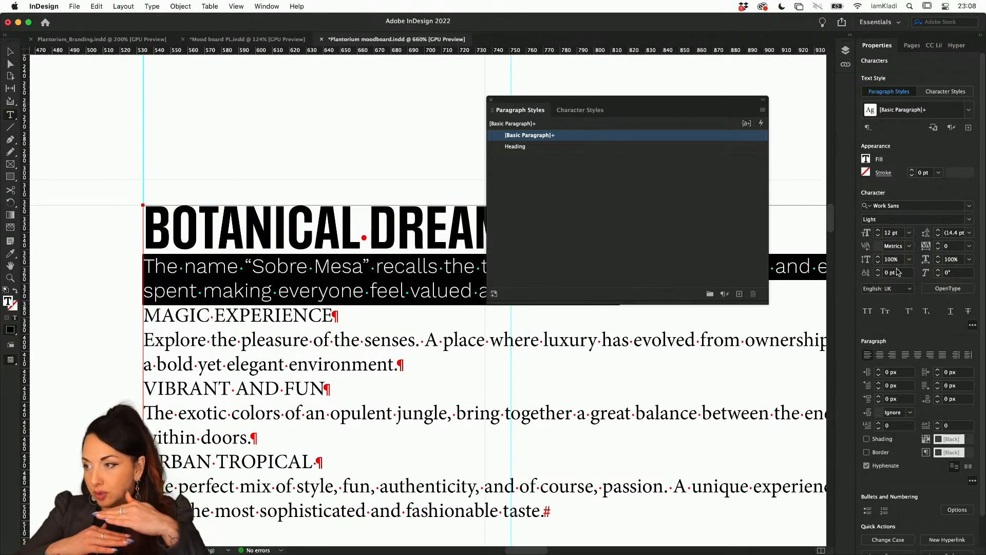
pyautogui.click(886, 234)
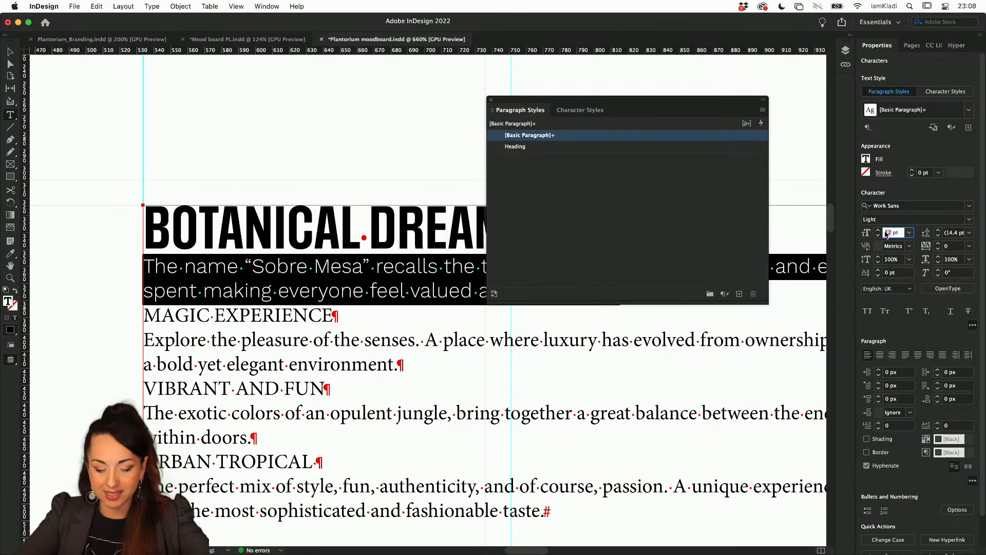
pyautogui.write('19')
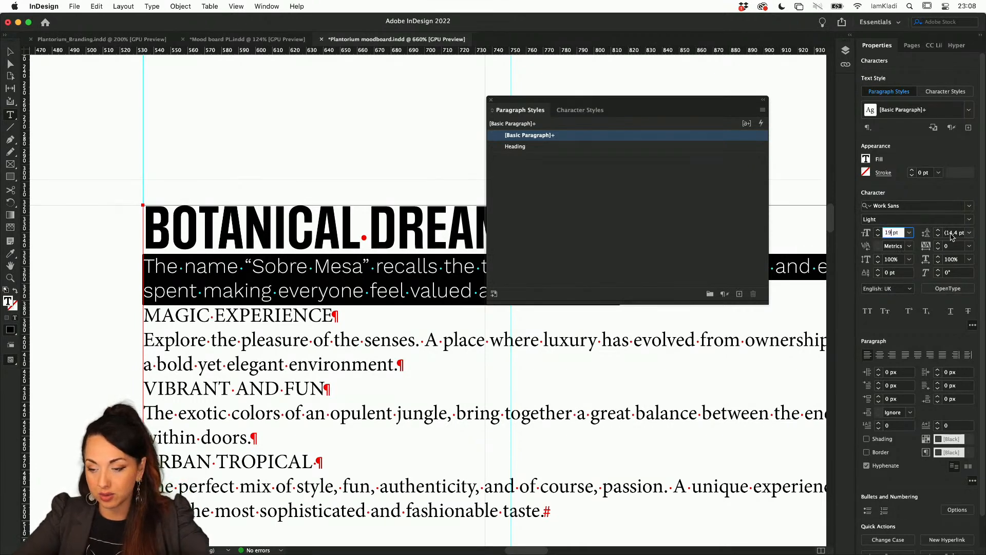
pyautogui.click(951, 234)
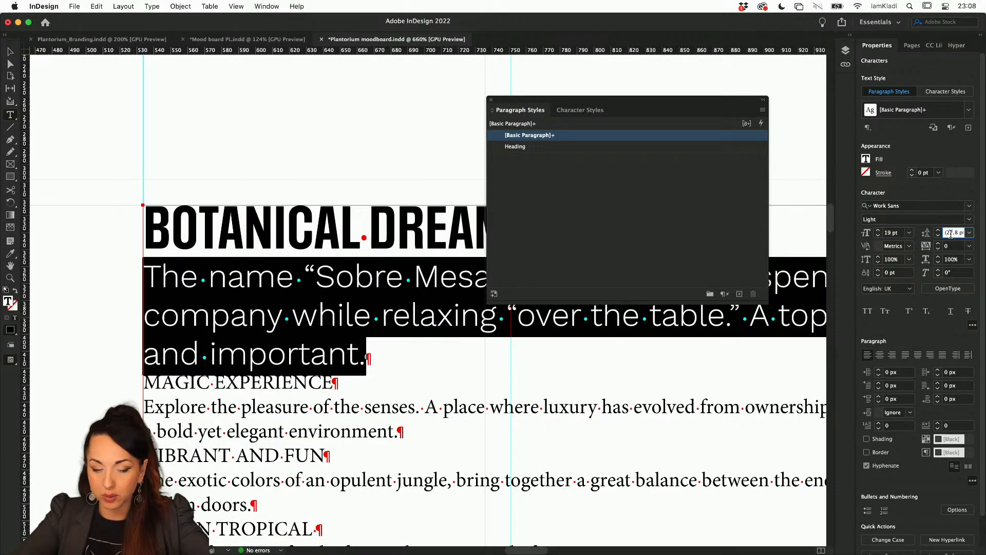
pyautogui.write('23')
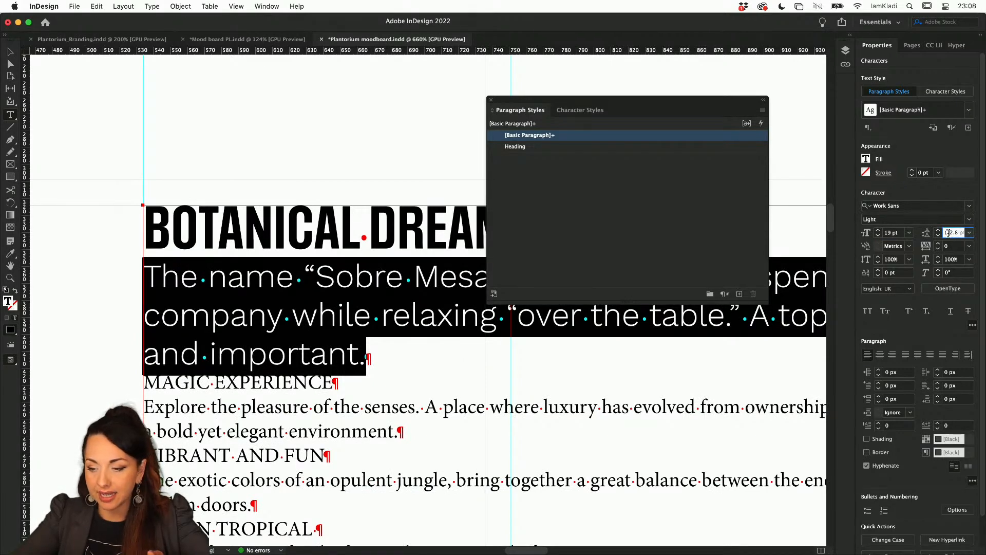
pyautogui.press('Return')
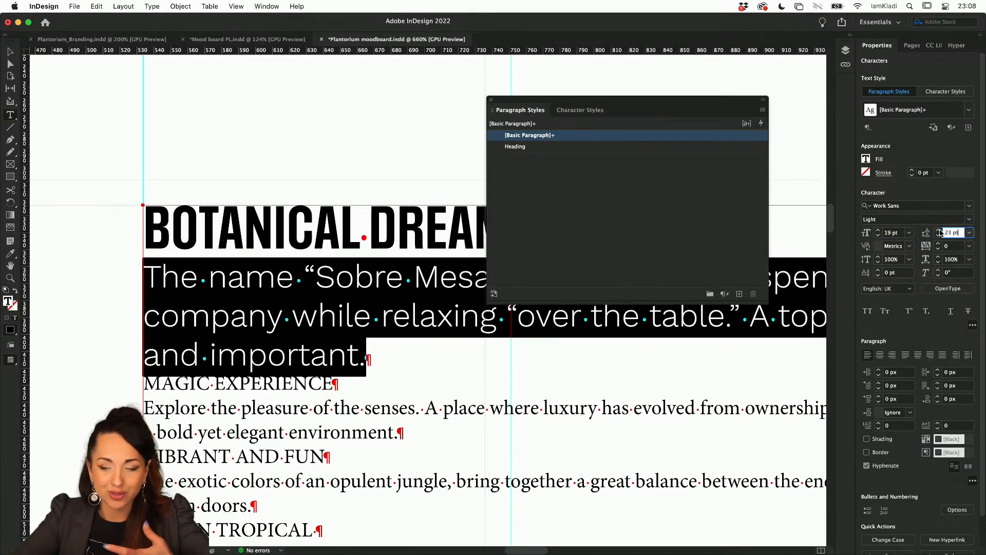
pyautogui.click(878, 230)
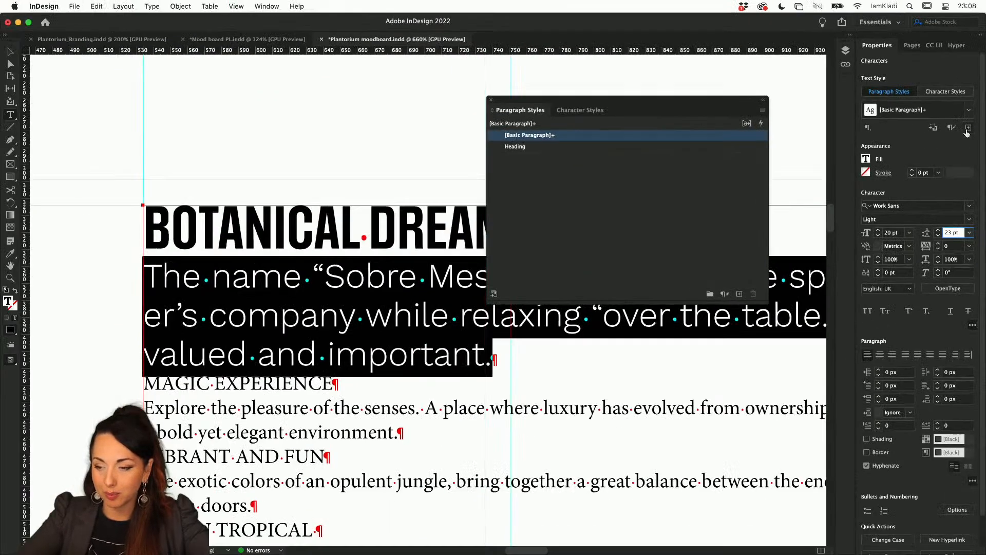
# - Create a paragraph style from the formatted introductory paragraph and name it Description
pyautogui.click(968, 131)
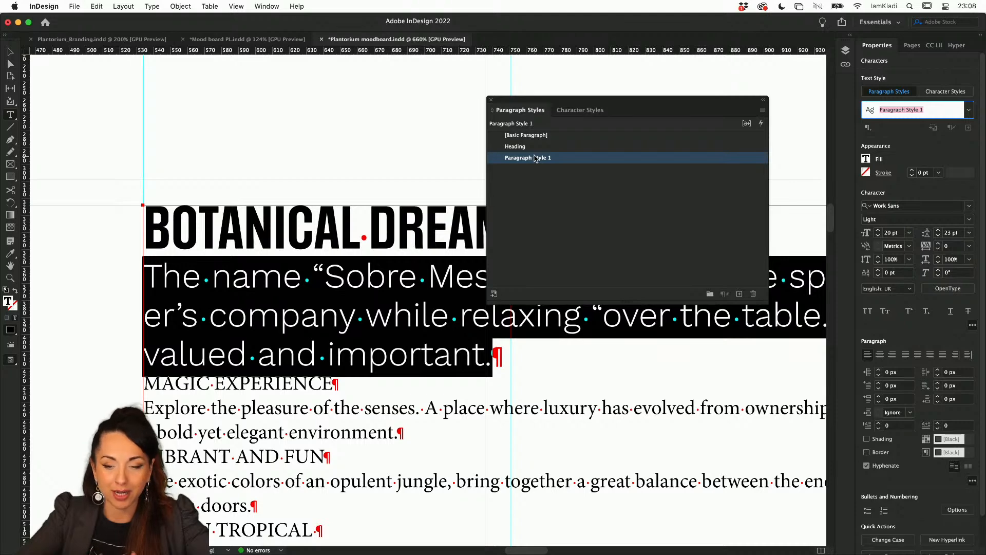
pyautogui.doubleClick(576, 160)
pyautogui.write('Des')
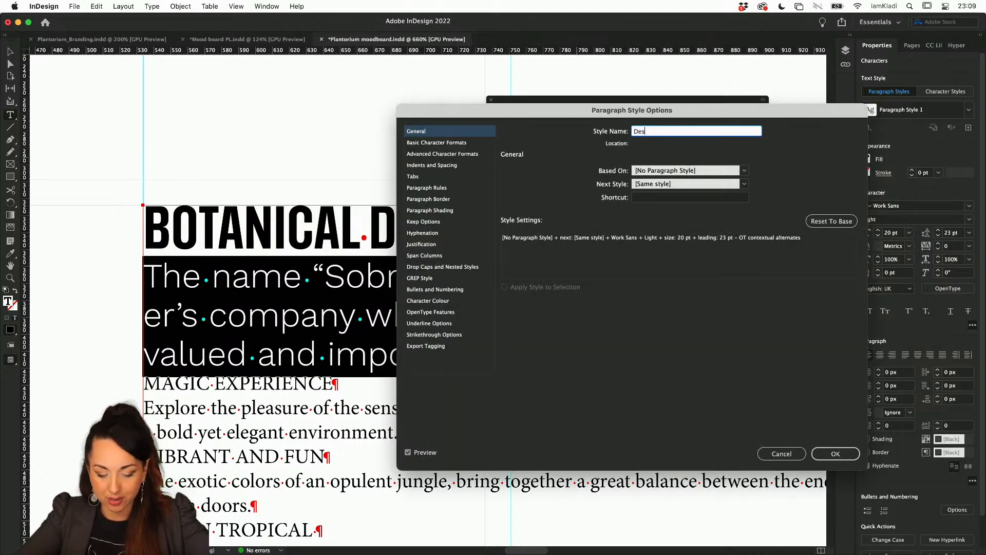
pyautogui.write('cription')
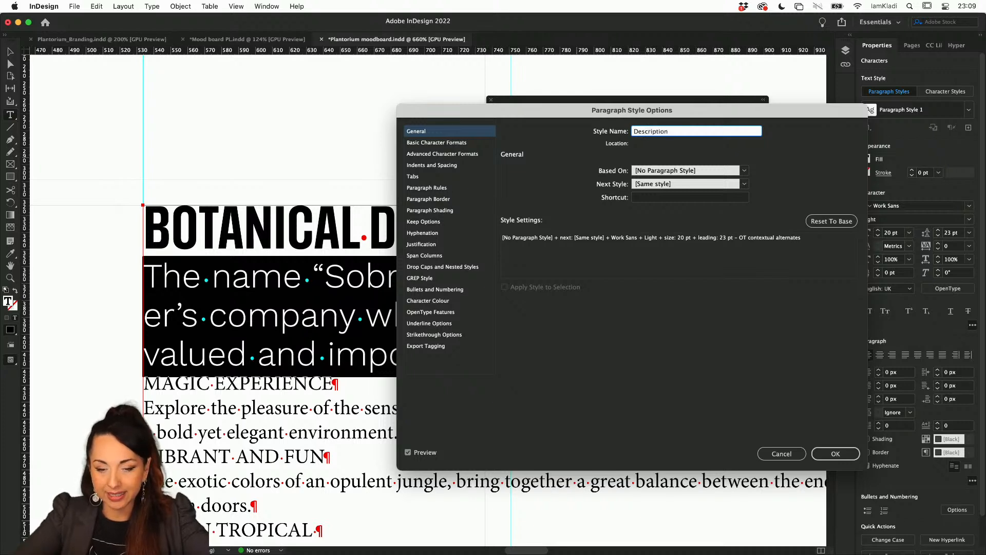
# - Set the Description style's space before to 3 px in its indents and spacing options
pyautogui.click(453, 146)
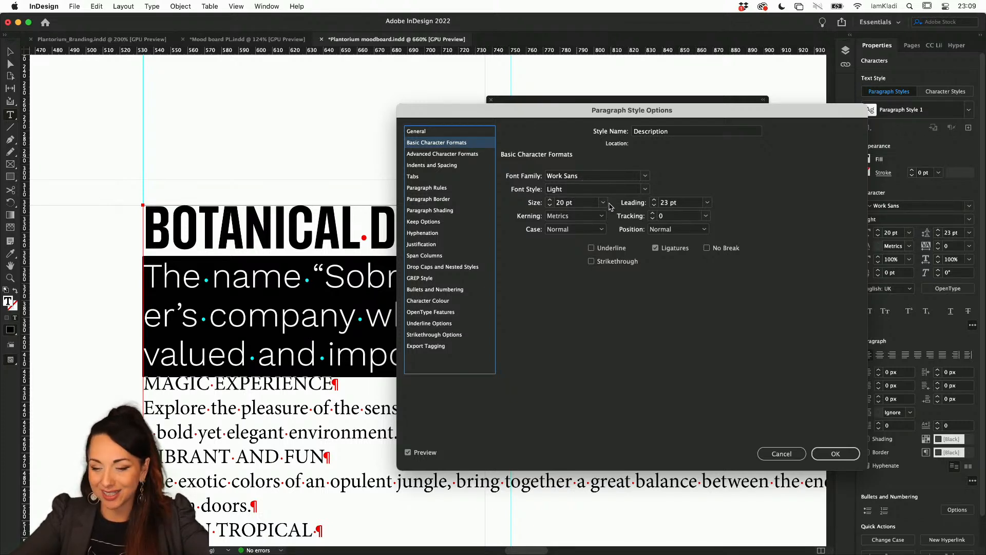
pyautogui.click(454, 165)
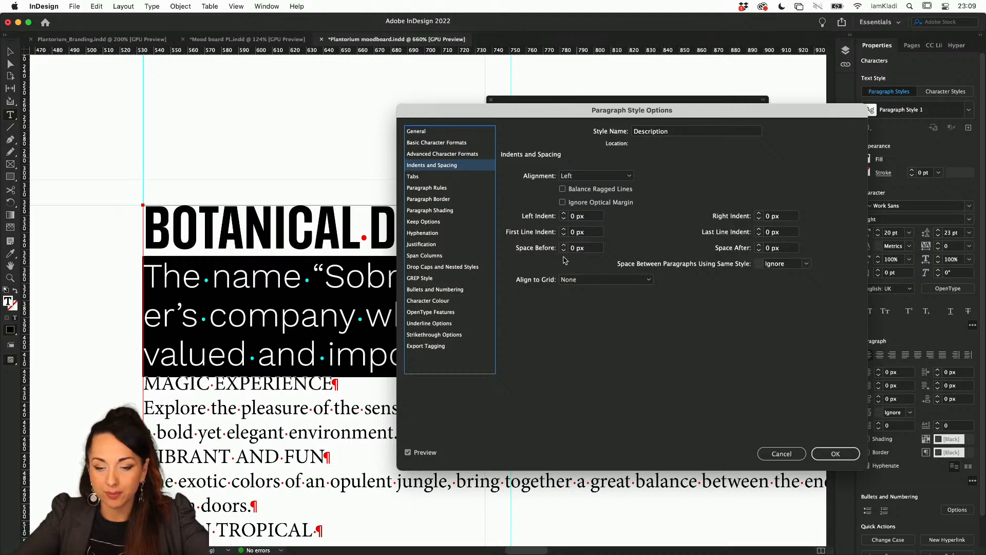
pyautogui.moveTo(618, 113); pyautogui.dragTo(640, 109)
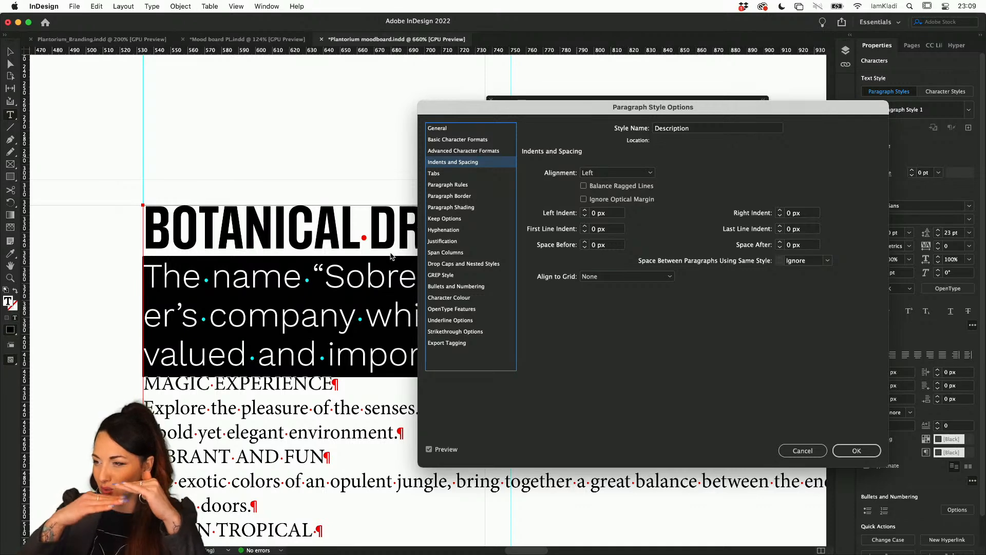
pyautogui.click(586, 242)
pyautogui.click(586, 242)
pyautogui.click(585, 242)
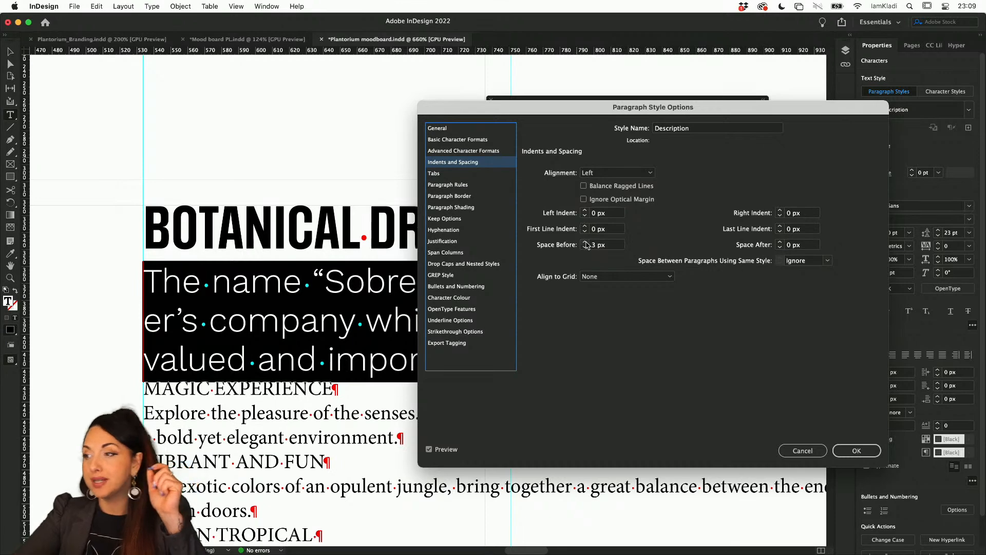
pyautogui.click(585, 242)
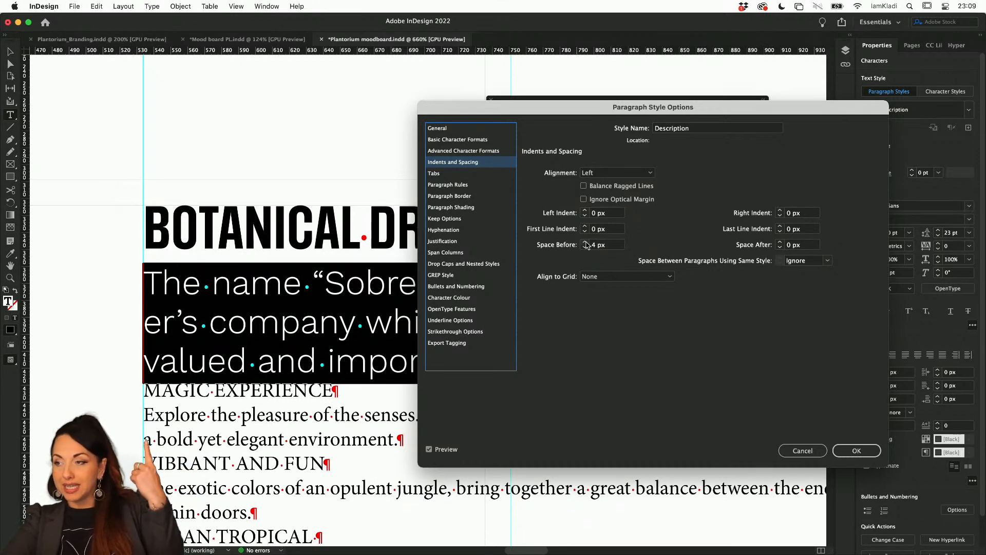
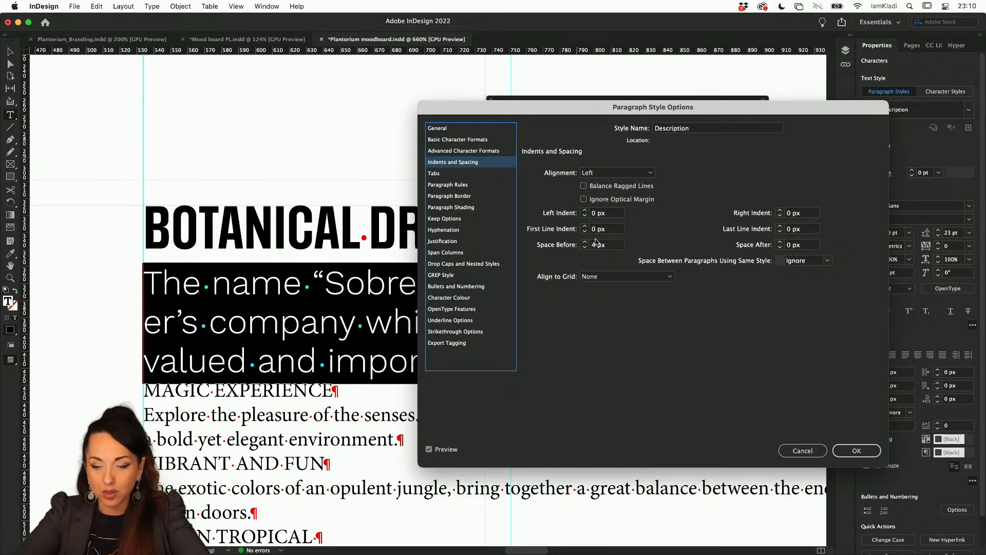
pyautogui.click(586, 248)
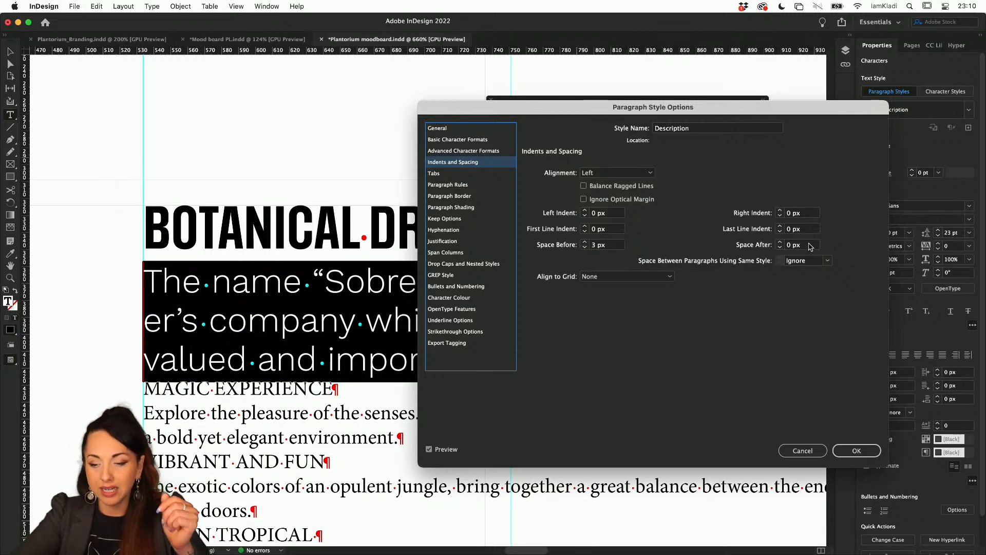
# - Set the Description style's space after to 7 px and save the style
pyautogui.click(780, 243)
pyautogui.click(779, 242)
pyautogui.click(780, 242)
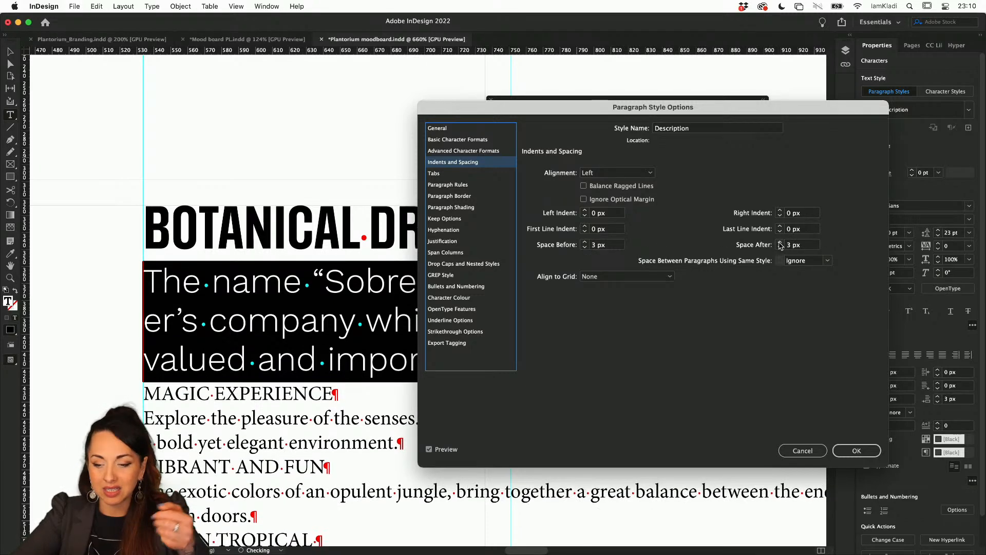
pyautogui.click(780, 242)
pyautogui.click(780, 243)
pyautogui.click(780, 243)
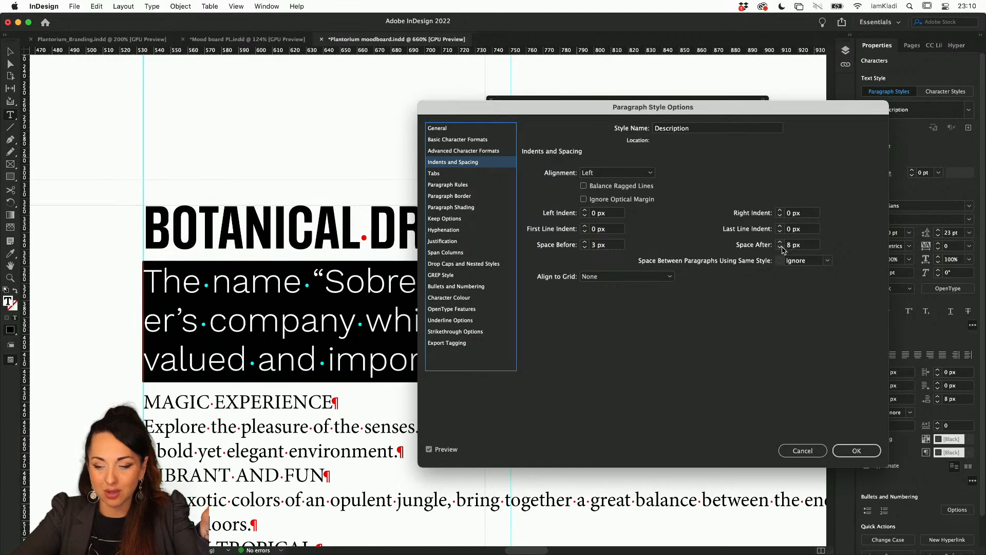
pyautogui.click(780, 242)
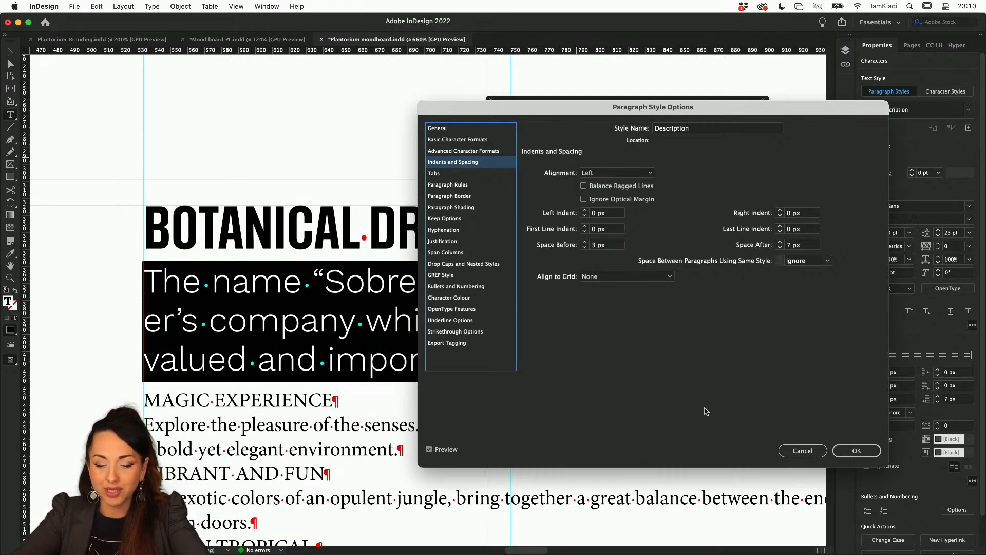
pyautogui.click(861, 452)
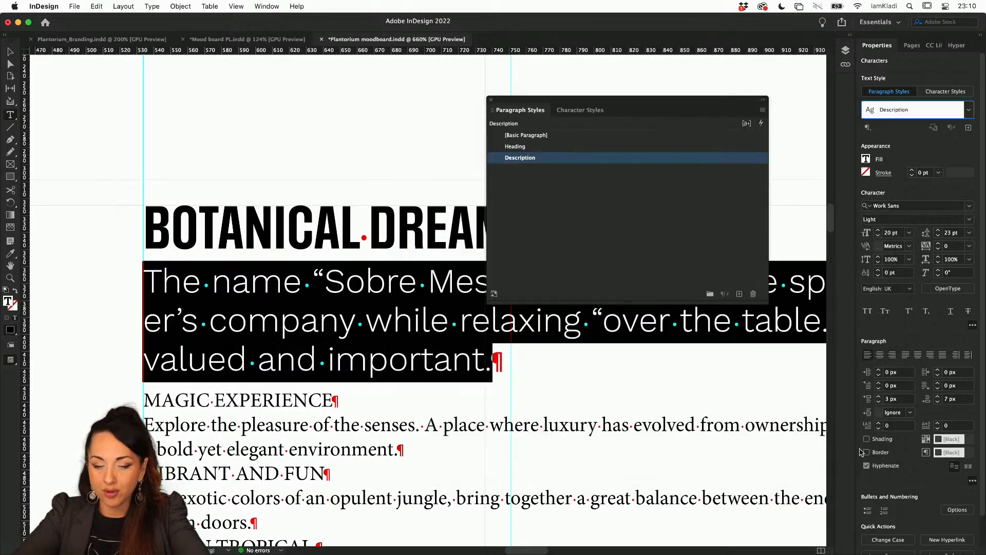
# - Apply the Heading style to the MAGIC EXPERIENCE line and the Description style to the paragraph beneath it
pyautogui.click(579, 418)
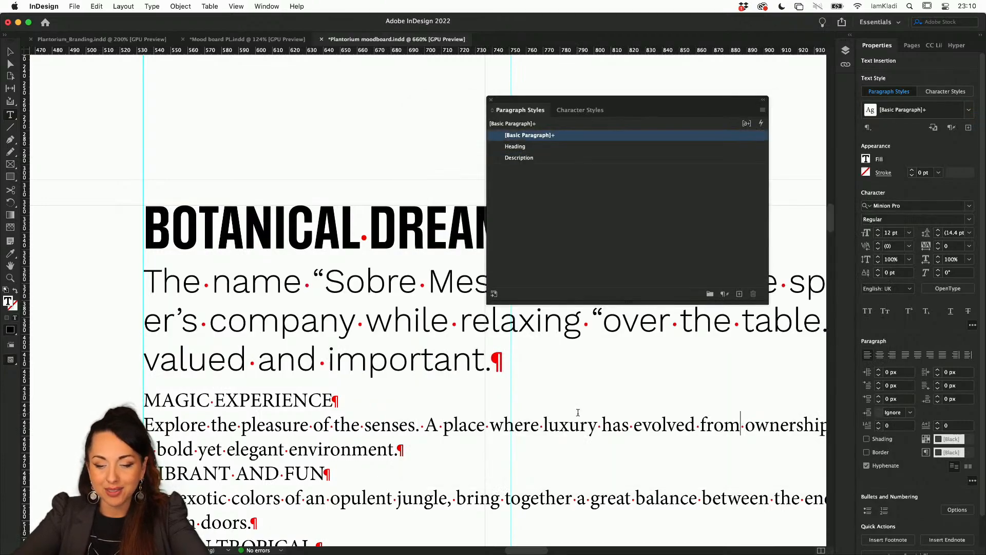
pyautogui.scroll(-2, 579, 415)
pyautogui.hscroll(3, 578, 412)
pyautogui.scroll(3, 578, 413)
pyautogui.scroll(-4, 577, 412)
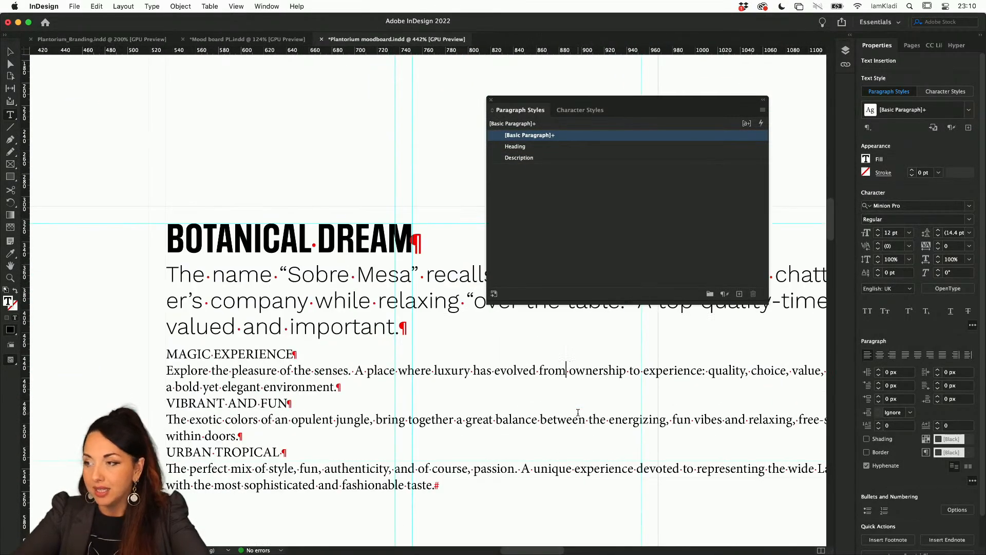
pyautogui.tripleClick(288, 354)
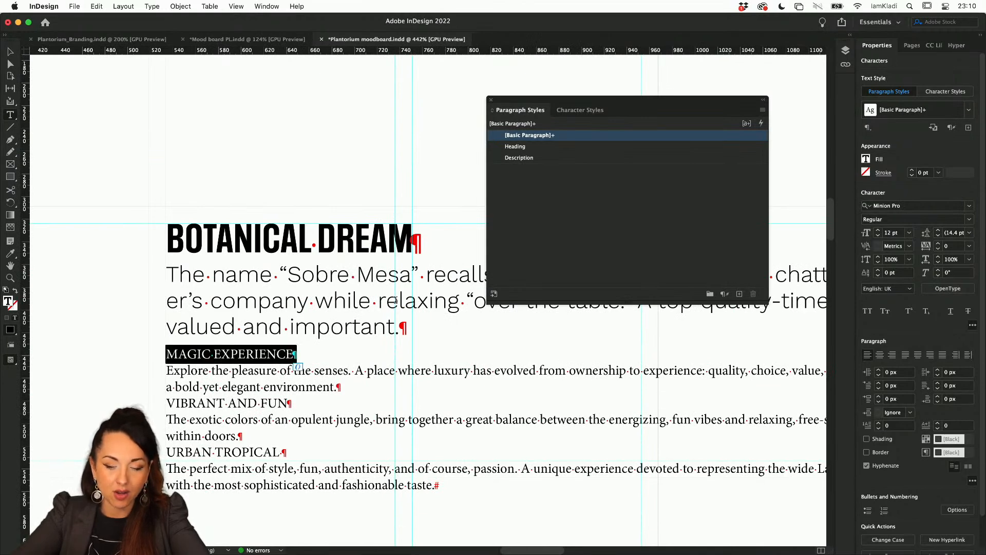
pyautogui.click(568, 148)
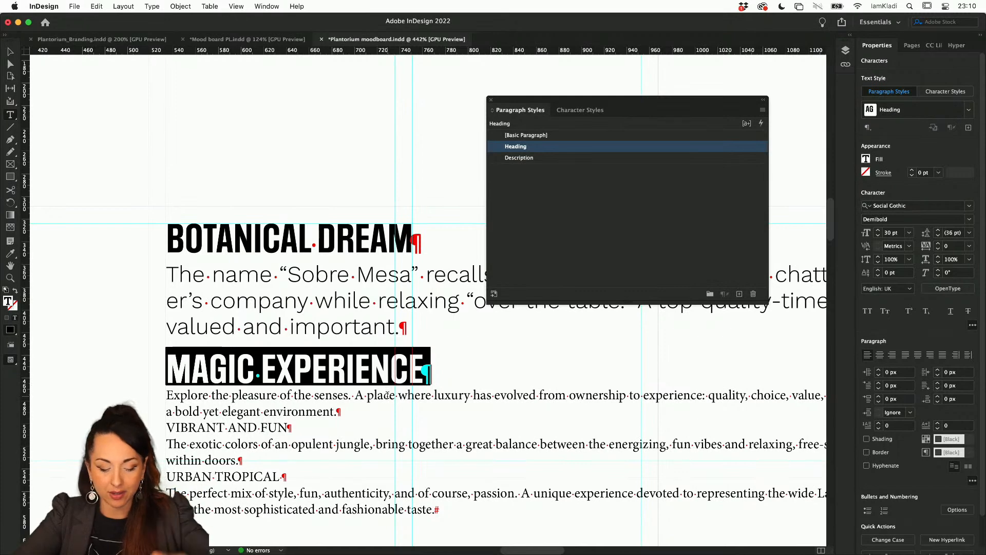
pyautogui.click(338, 426)
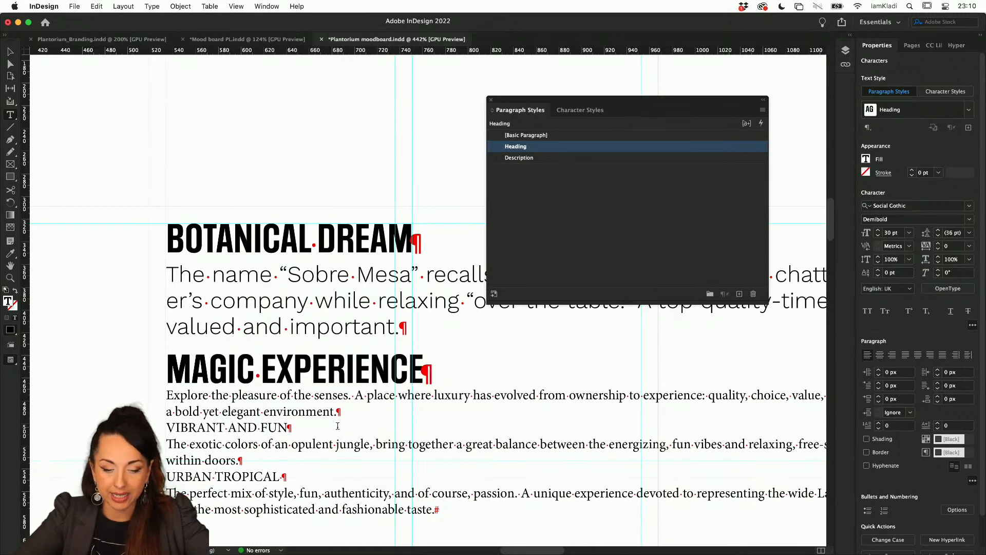
pyautogui.click(558, 159)
pyautogui.click(492, 339)
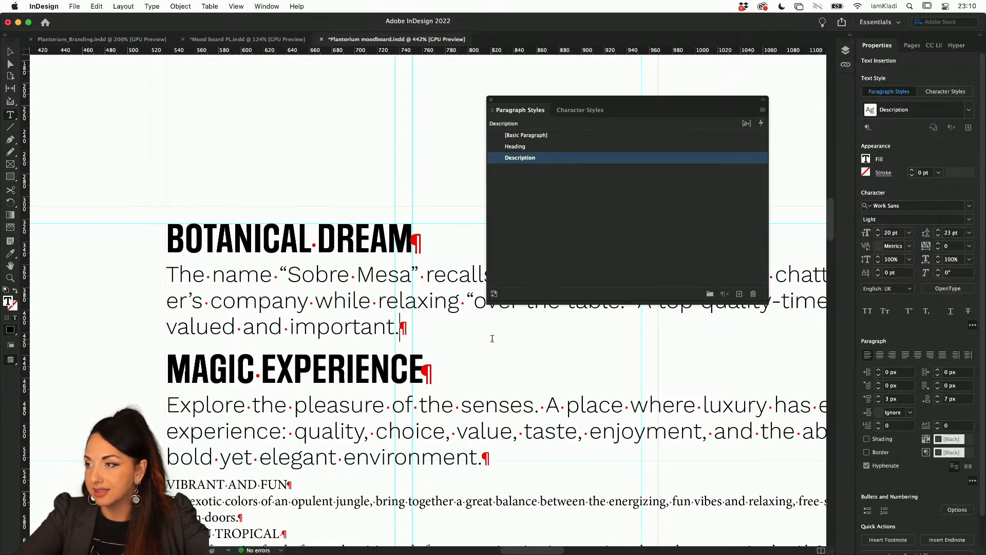
# - Undo the Description and Heading styles just applied to the MAGIC EXPERIENCE section
pyautogui.press('super+z')
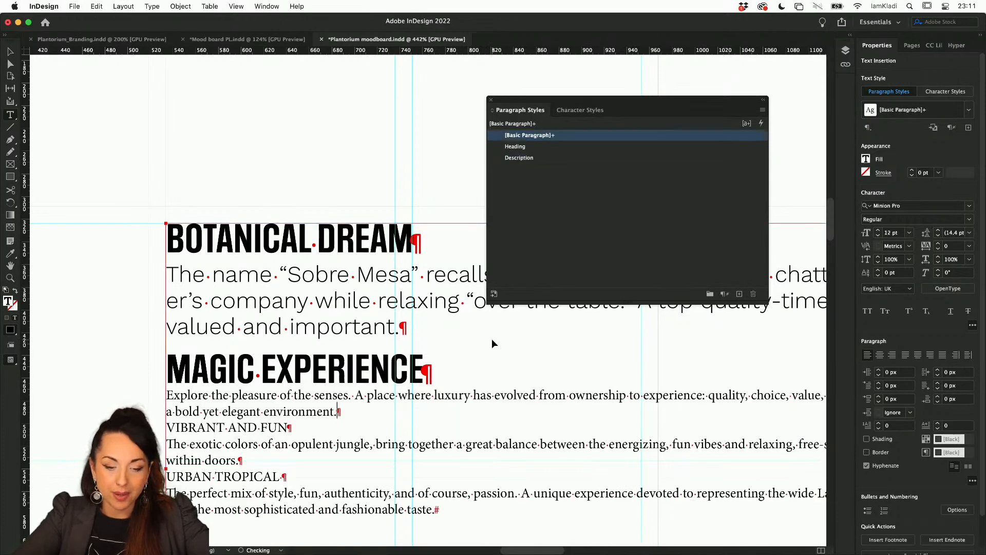
pyautogui.press('super+z')
# - With no text selected, set the Heading paragraph style's next style to Description and save it
pyautogui.click(460, 202)
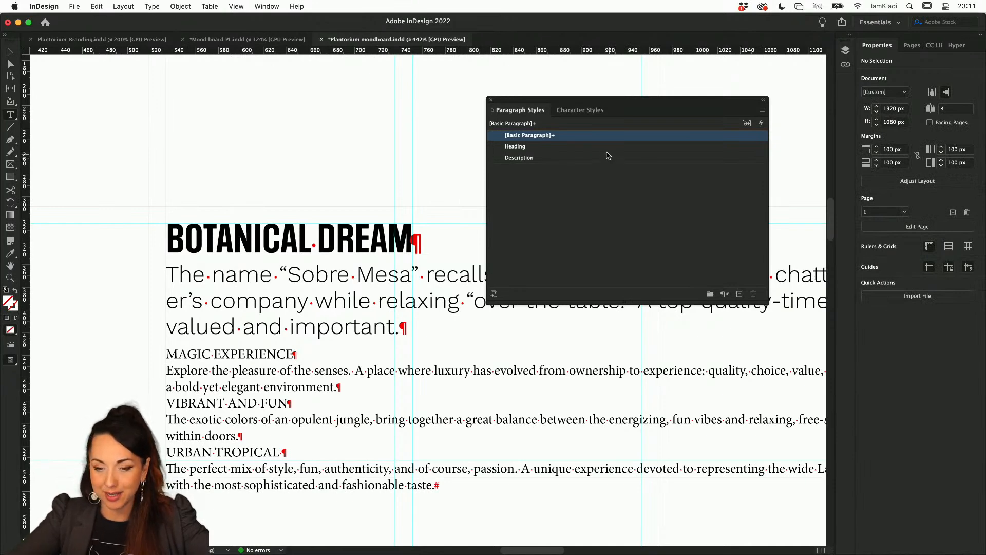
pyautogui.click(603, 149)
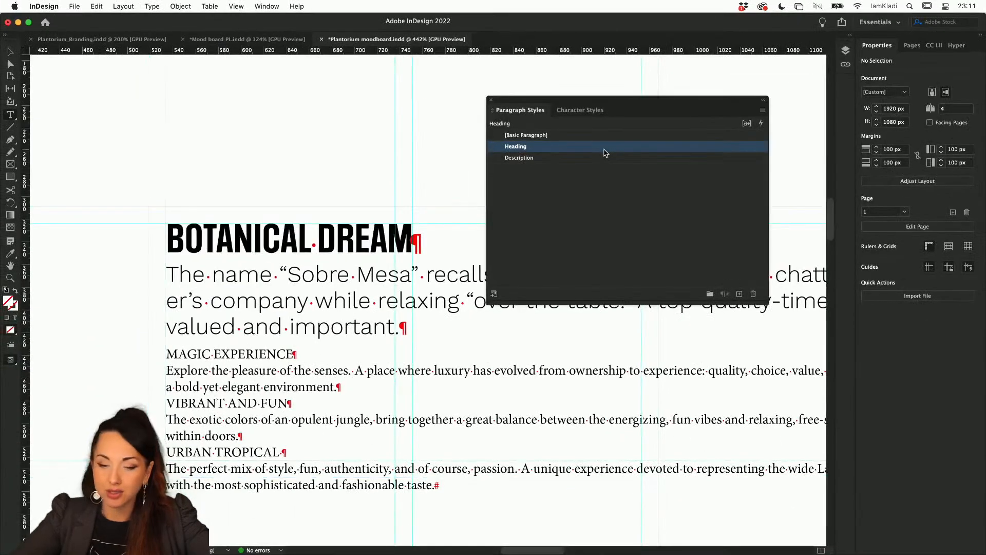
pyautogui.doubleClick(543, 149)
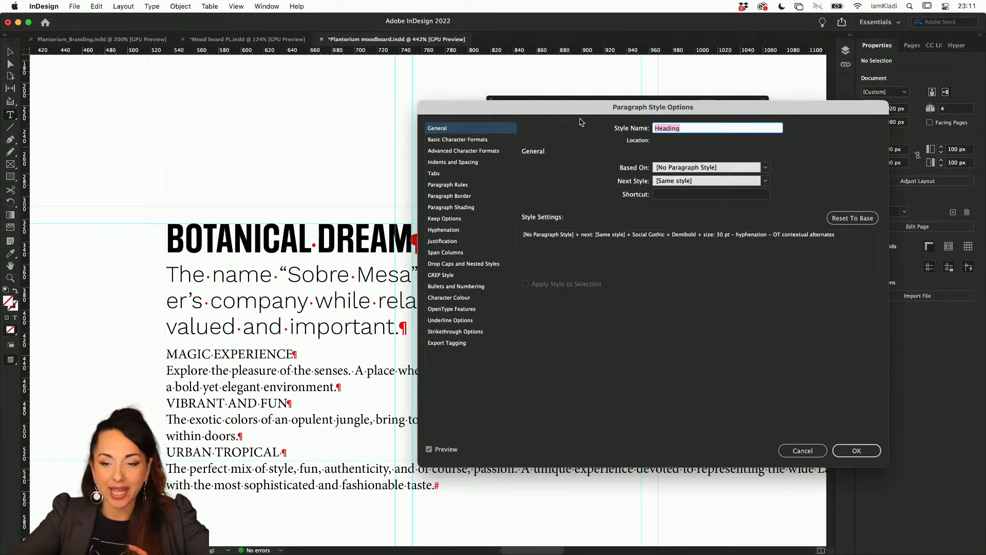
pyautogui.moveTo(587, 102); pyautogui.dragTo(514, 87)
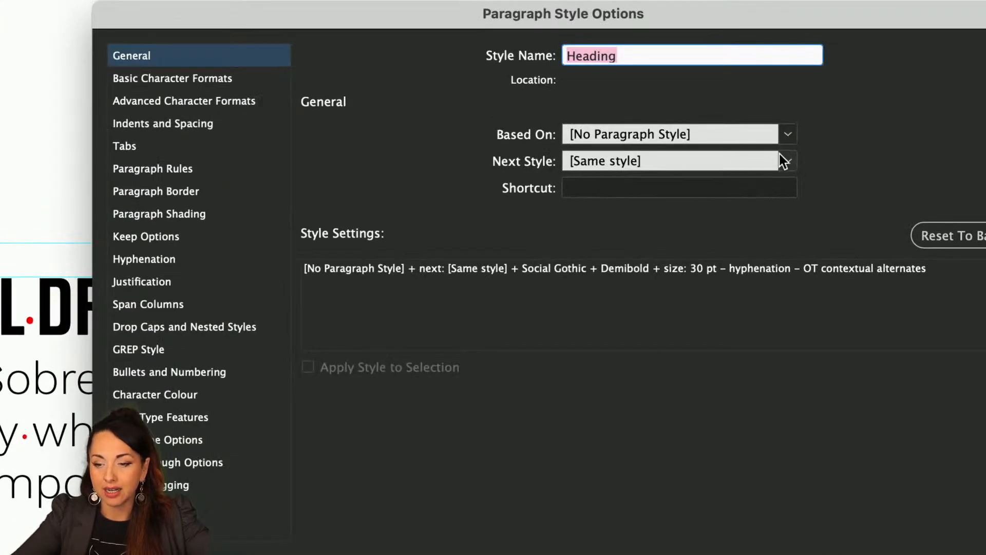
pyautogui.click(786, 161)
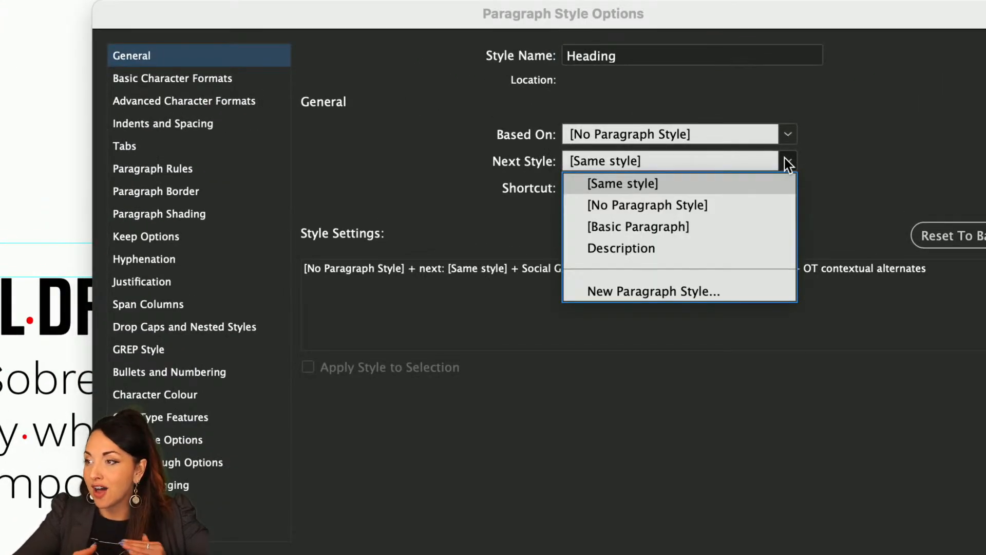
pyautogui.click(715, 252)
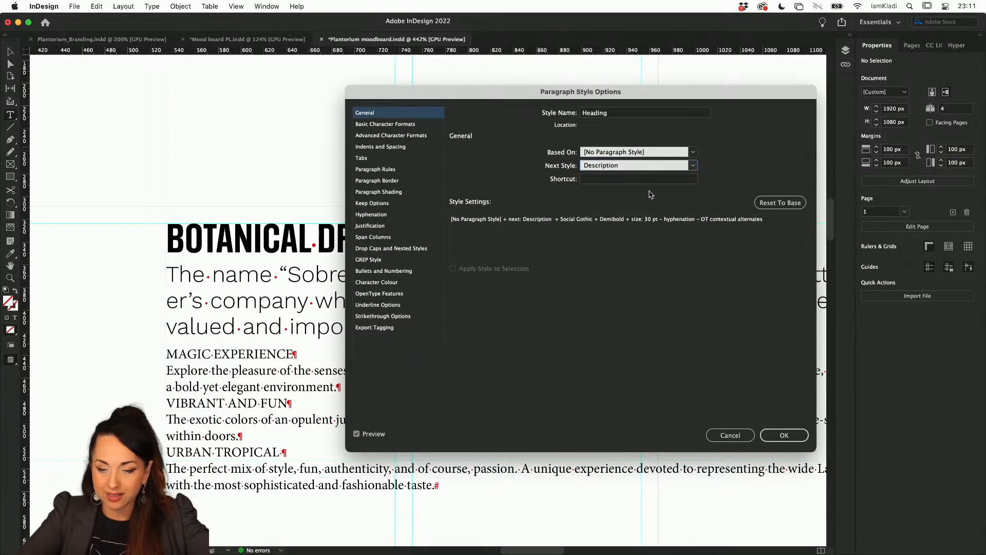
pyautogui.click(784, 435)
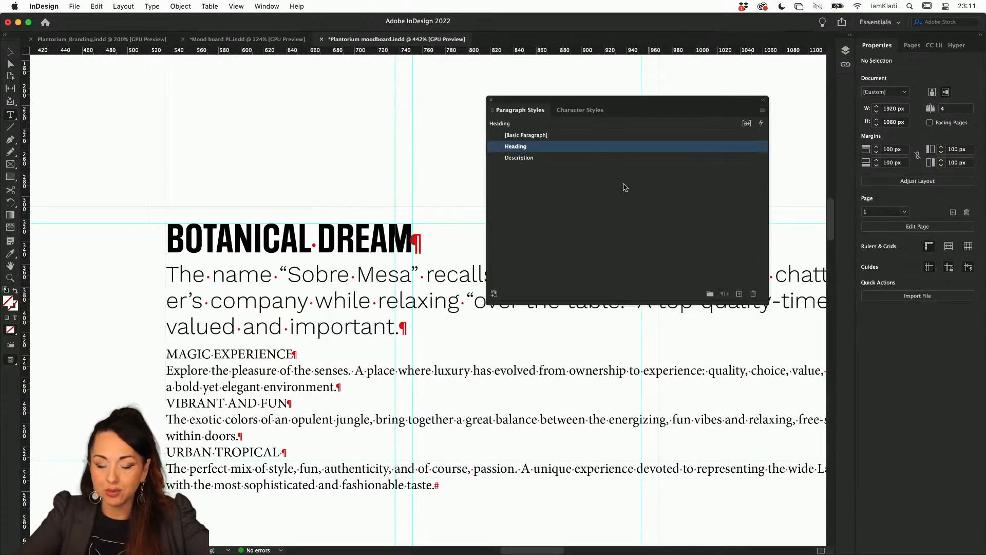
# - Set the Description paragraph style's next style to Heading and save it
pyautogui.click(606, 157)
pyautogui.doubleClick(602, 161)
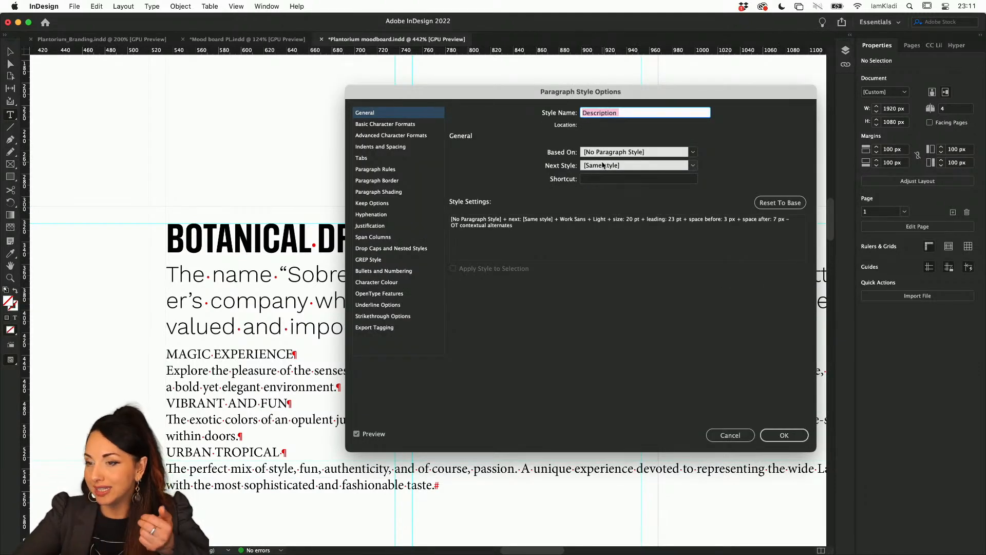
pyautogui.click(693, 165)
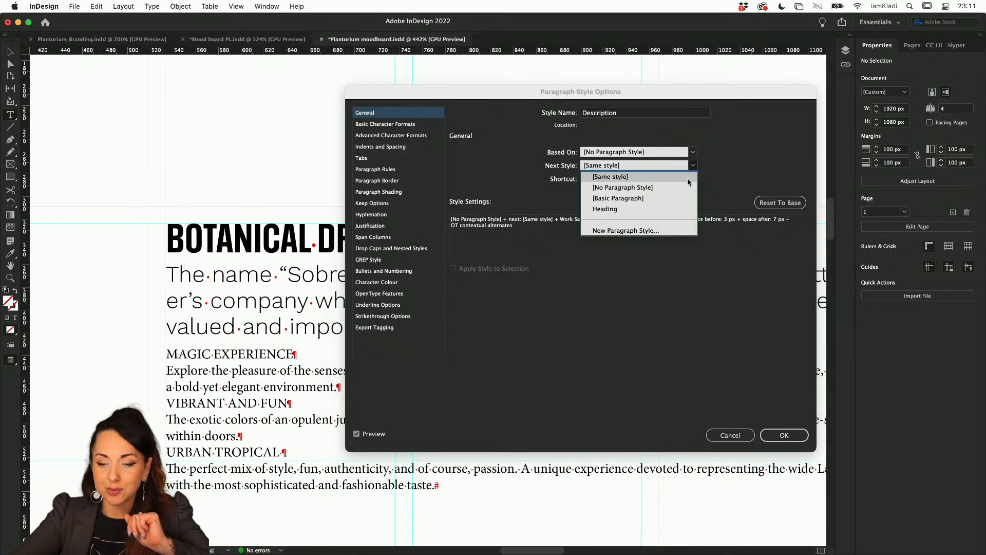
pyautogui.click(679, 207)
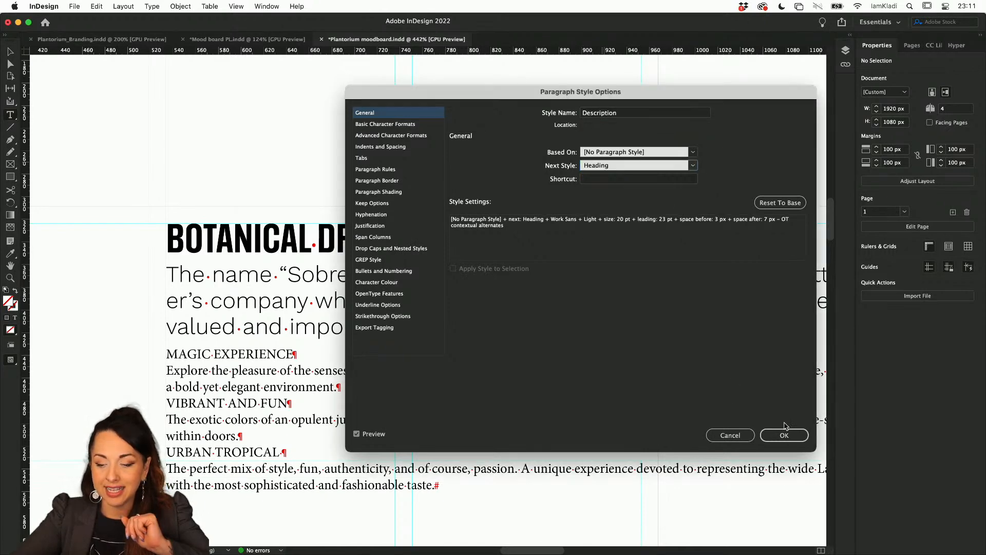
pyautogui.click(787, 438)
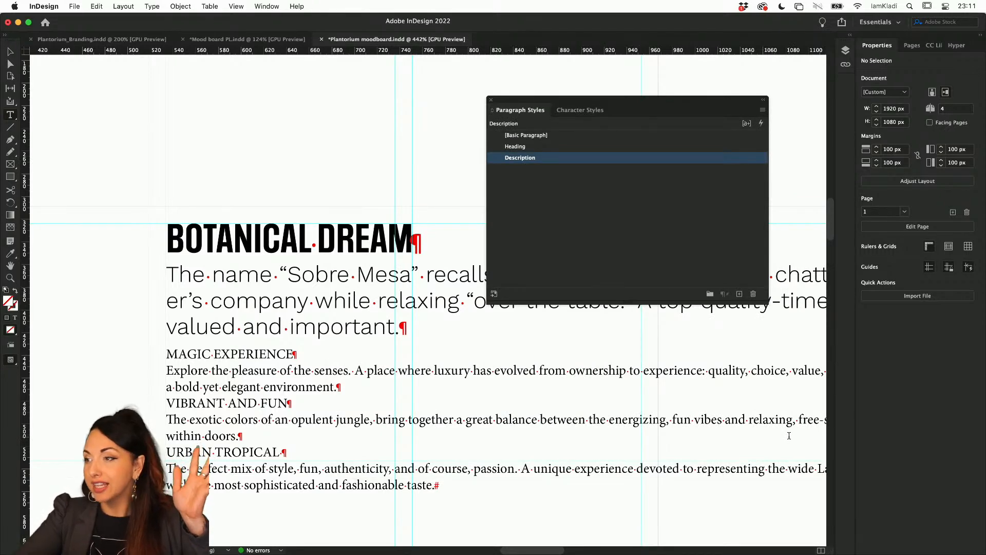
# - Reset the paragraph beneath BOTANICAL DREAM to [Basic Paragraph], and reapply the Description style to it
pyautogui.click(374, 331)
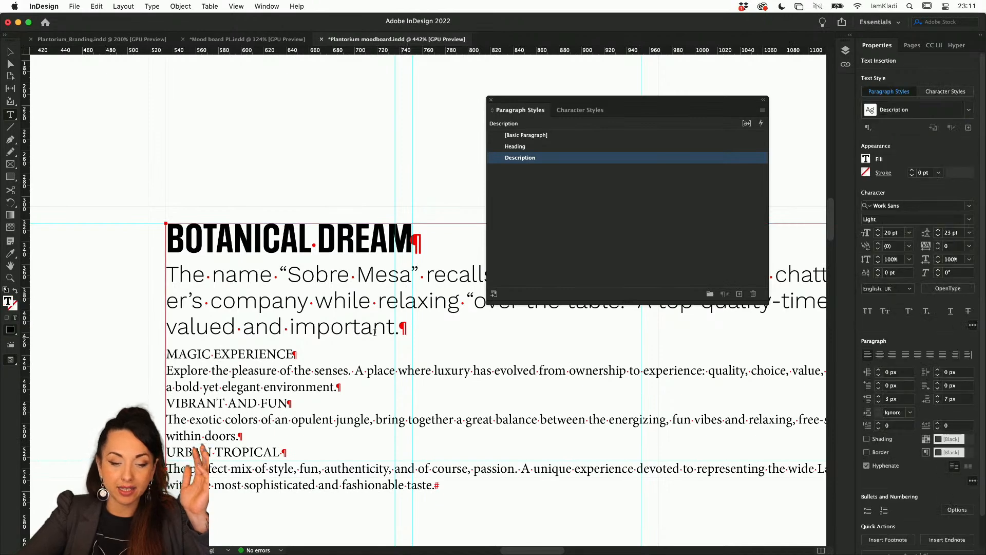
pyautogui.moveTo(400, 328); pyautogui.dragTo(322, 306)
pyautogui.click(401, 329)
pyautogui.moveTo(401, 328); pyautogui.dragTo(156, 268)
pyautogui.click(564, 136)
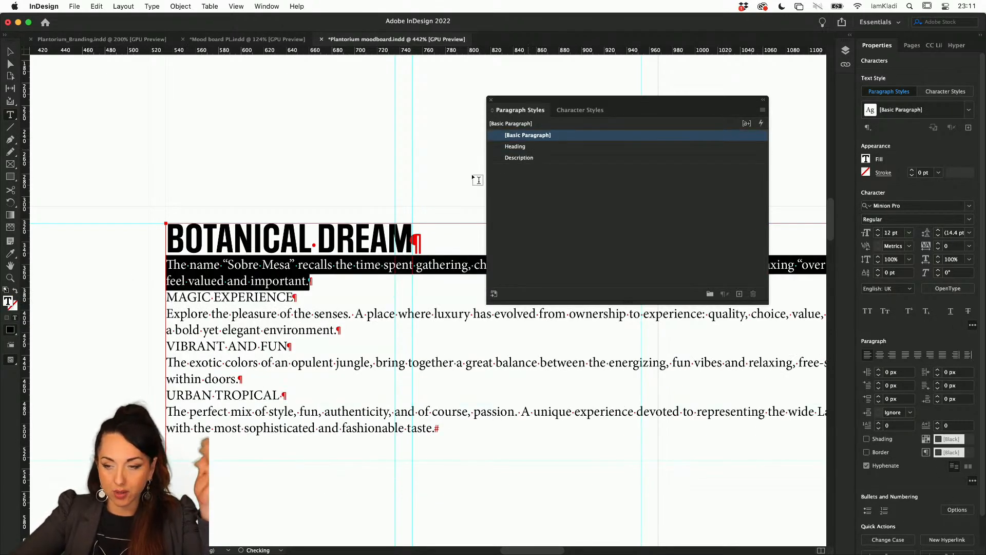
pyautogui.click(542, 158)
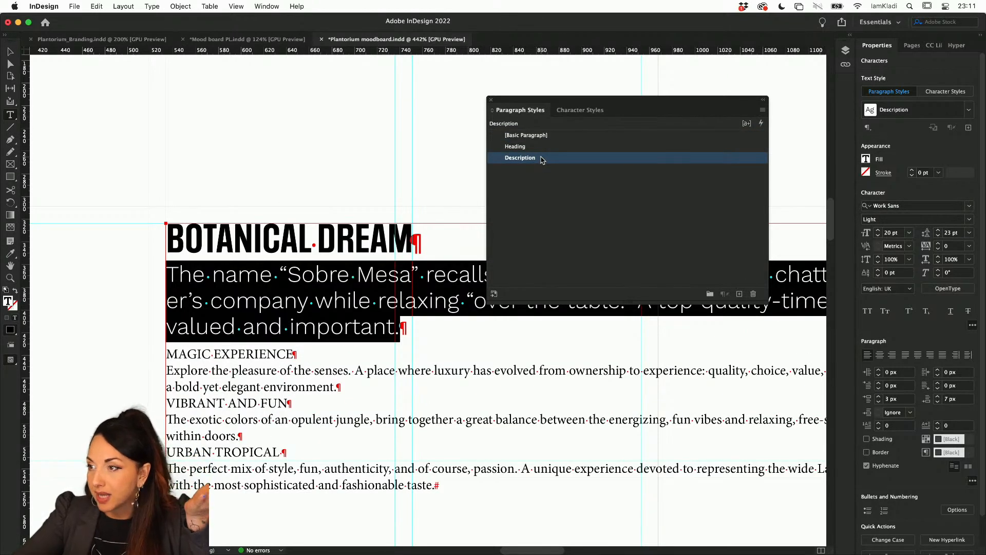
# - Return the BOTANICAL DREAM heading and the paragraph beneath it to the [Basic Paragraph] style
pyautogui.click(384, 235)
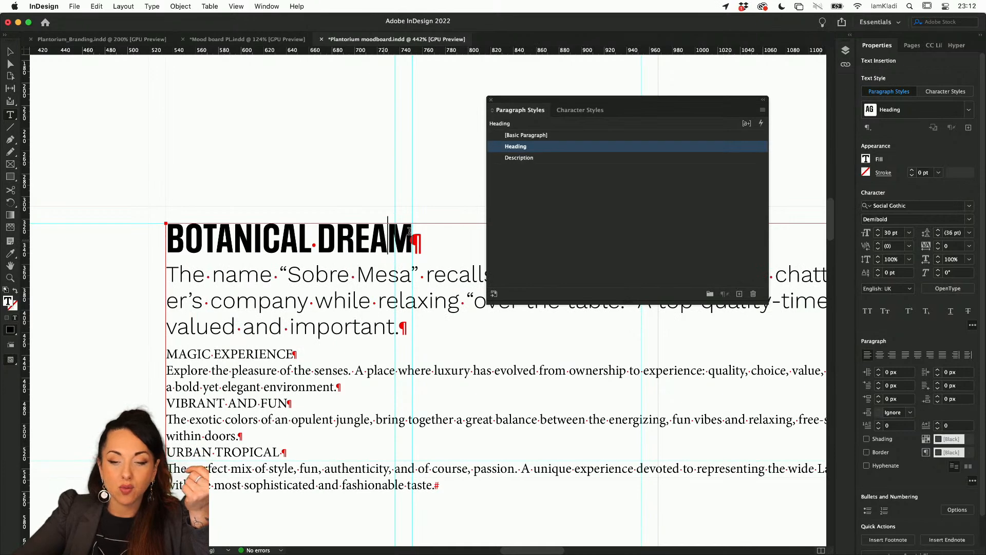
pyautogui.moveTo(400, 328); pyautogui.dragTo(132, 214)
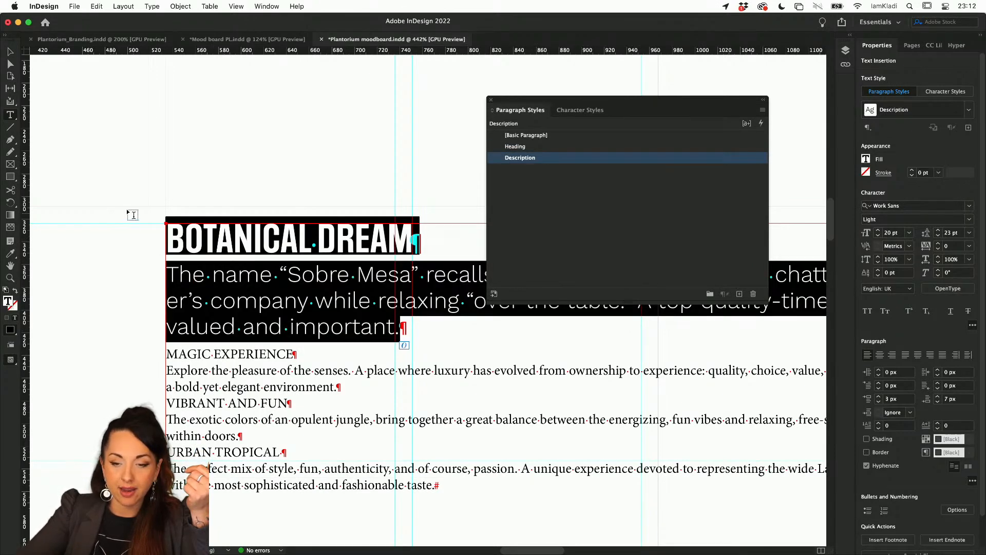
pyautogui.click(530, 139)
pyautogui.click(432, 294)
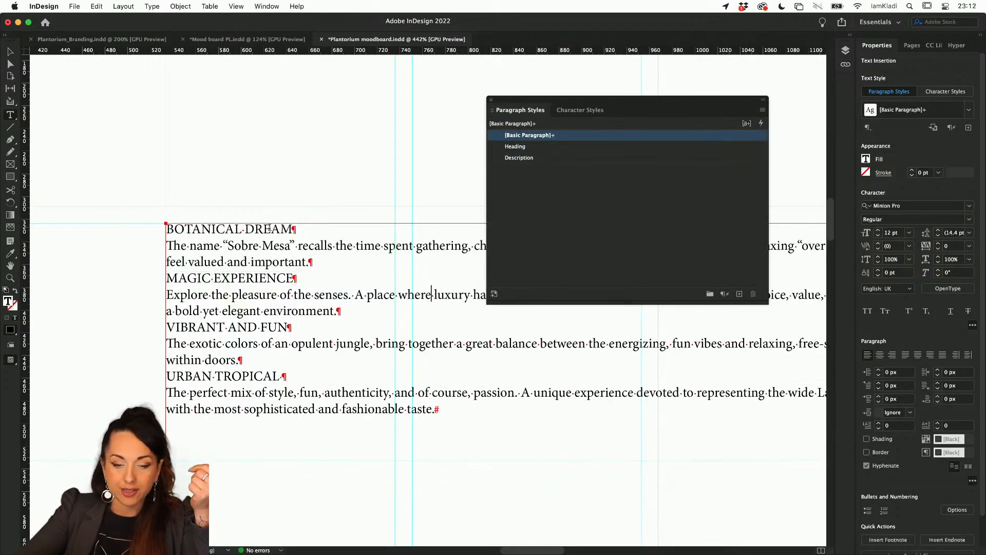
pyautogui.click(513, 148)
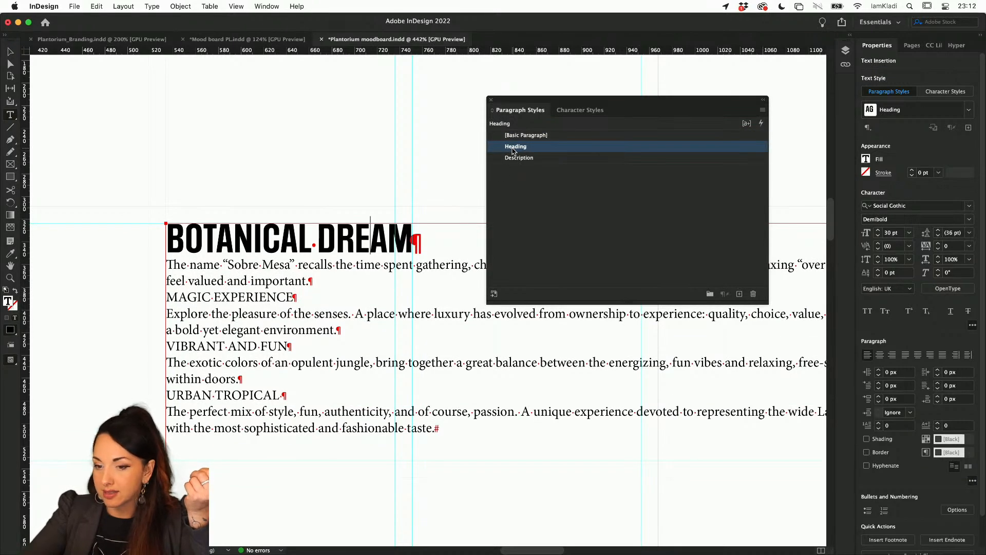
pyautogui.click(529, 134)
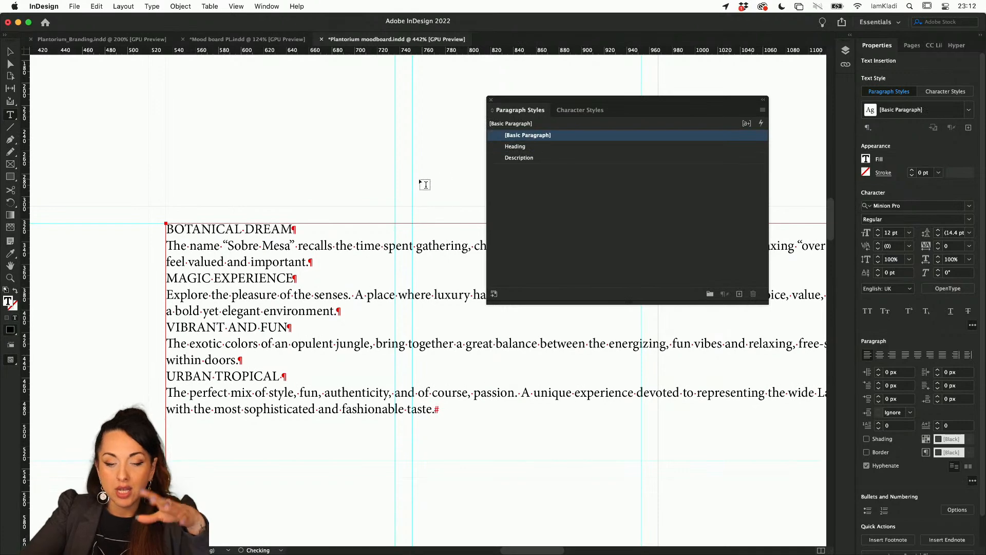
# - With the whole text frame selected, apply the Heading style followed by its next style to all paragraphs
pyautogui.click(9, 51)
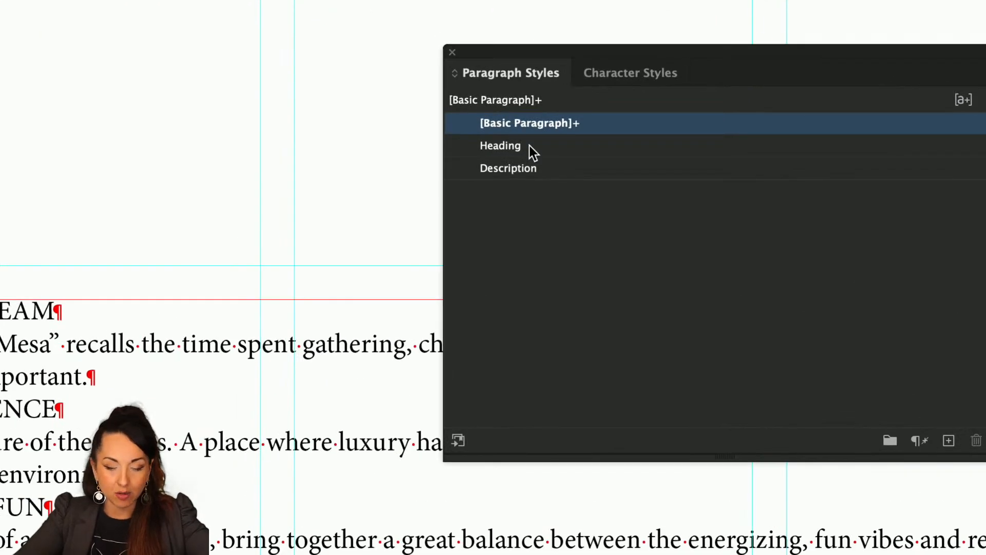
pyautogui.rightClick(533, 152)
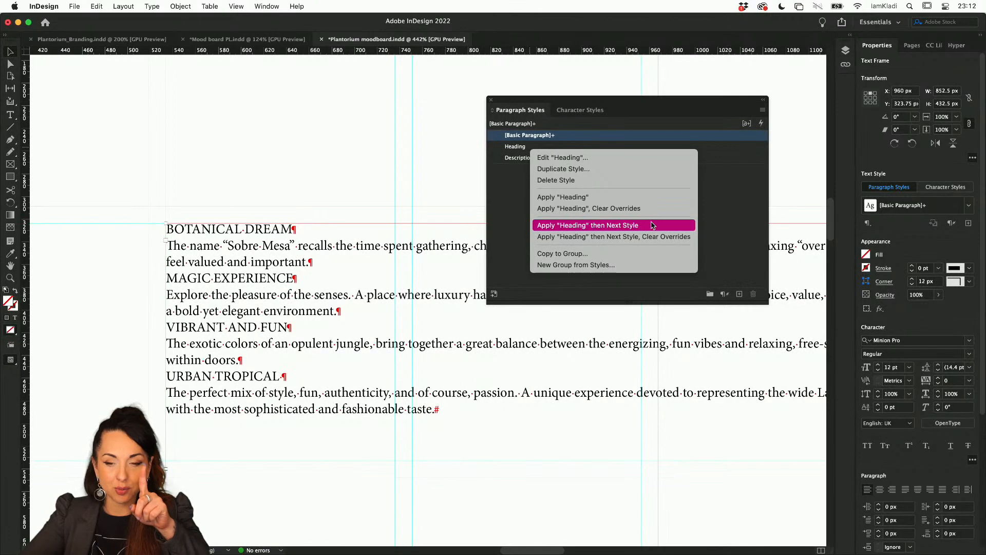
pyautogui.click(652, 225)
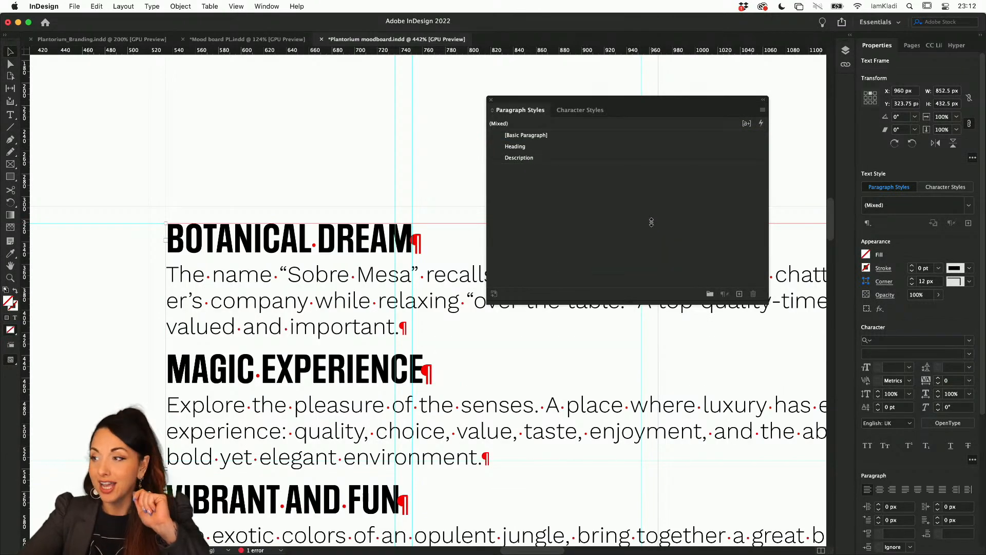
# - Examine the styled text frame and its lower-right corner for overset text
pyautogui.scroll(-4, 424, 275)
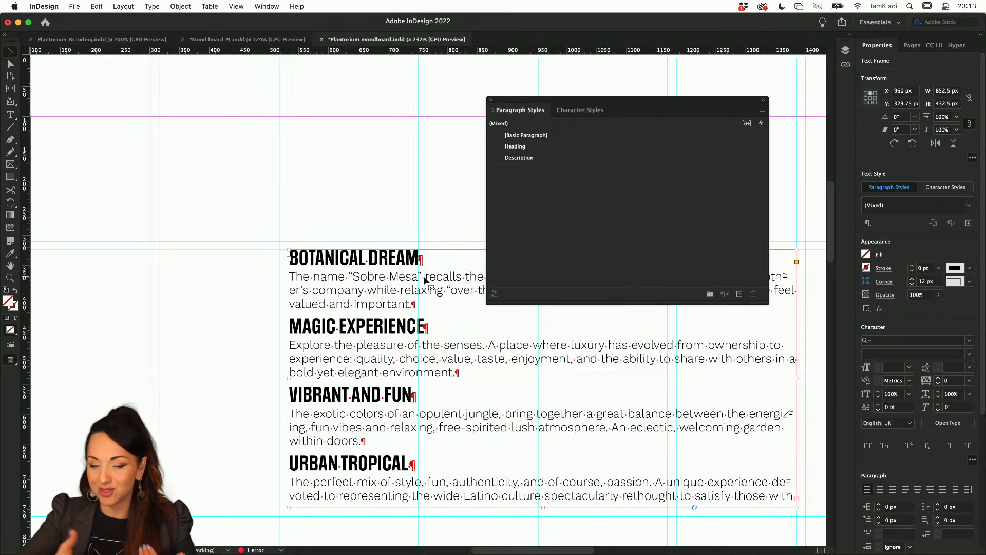
pyautogui.click(420, 159)
pyautogui.press('super+minus')
pyautogui.press('super+minus')
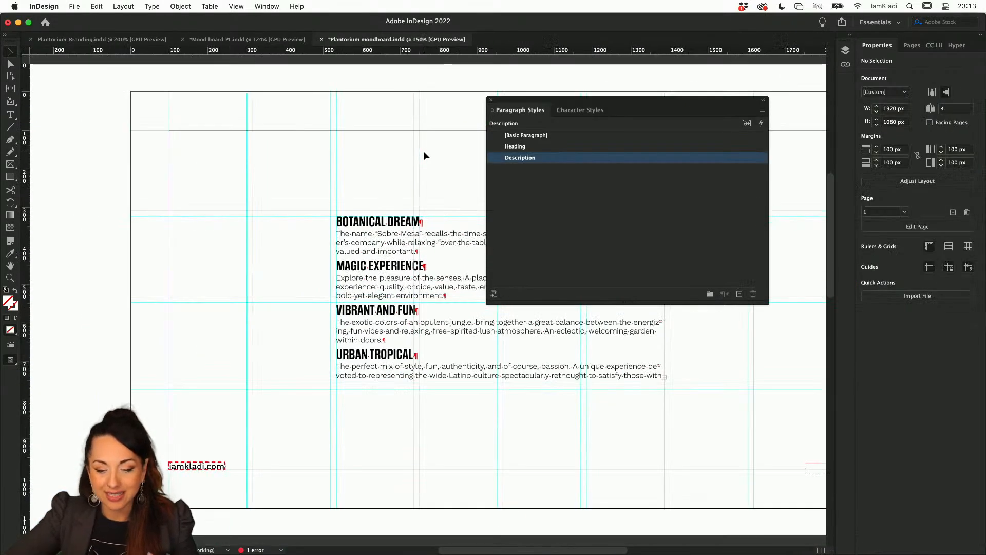
pyautogui.click(398, 234)
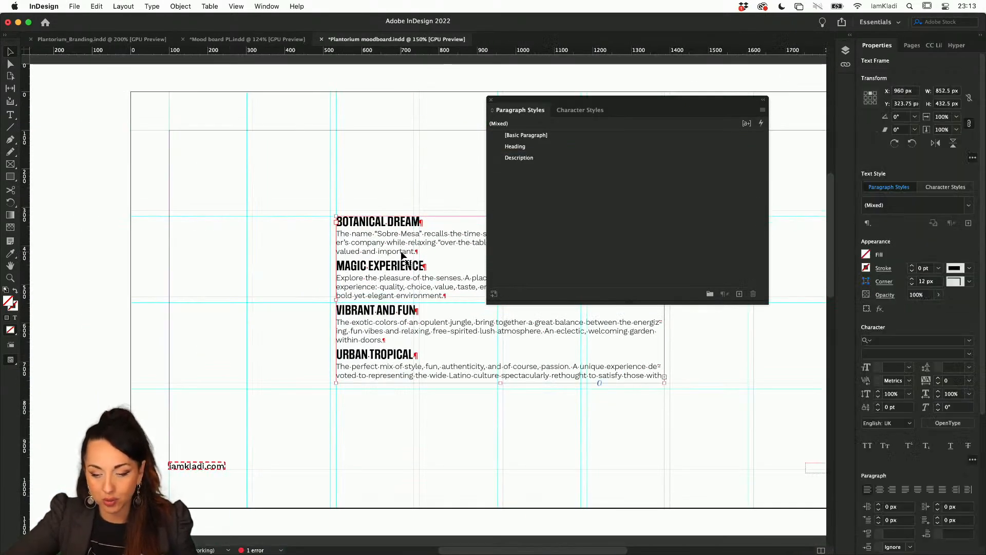
pyautogui.scroll(5, 673, 389)
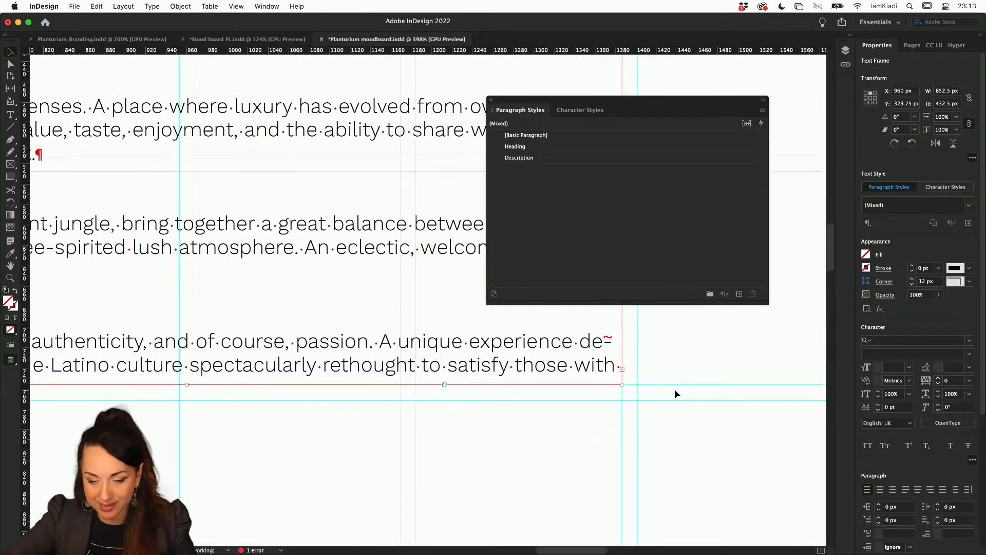
pyautogui.scroll(5, 674, 389)
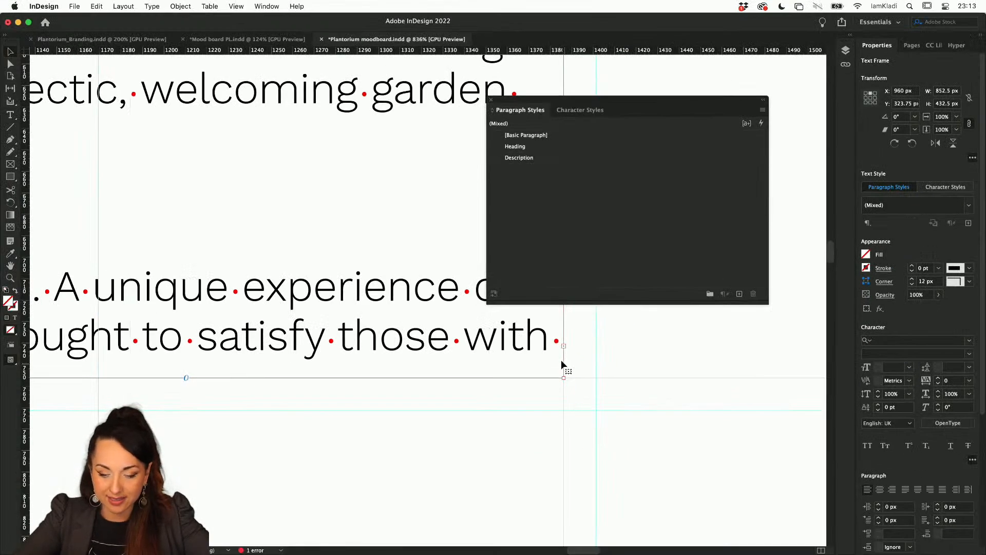
# - Try extending the text frame downward to a height of about 478 px to fit the overset text
pyautogui.scroll(-5, 544, 362)
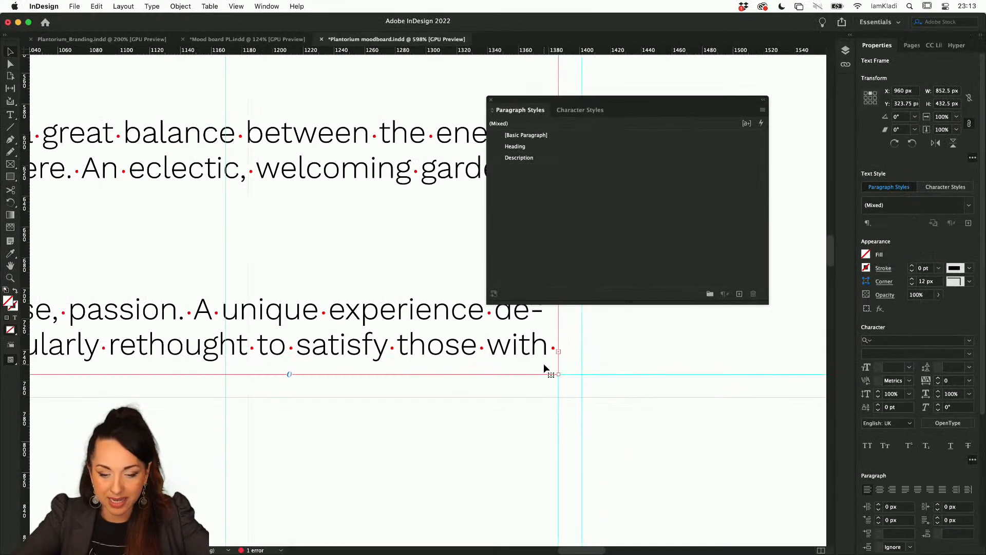
pyautogui.scroll(-3, 543, 362)
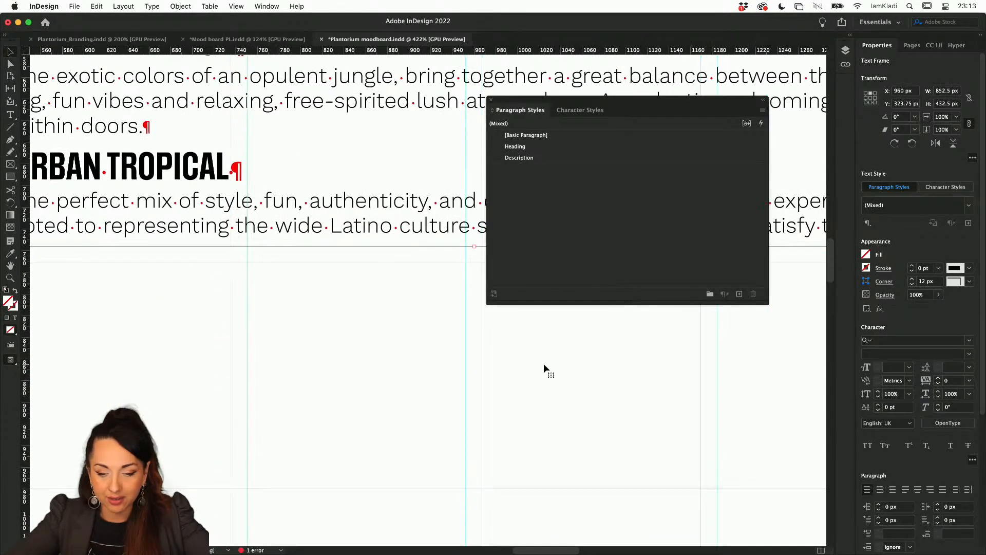
pyautogui.scroll(-4, 455, 361)
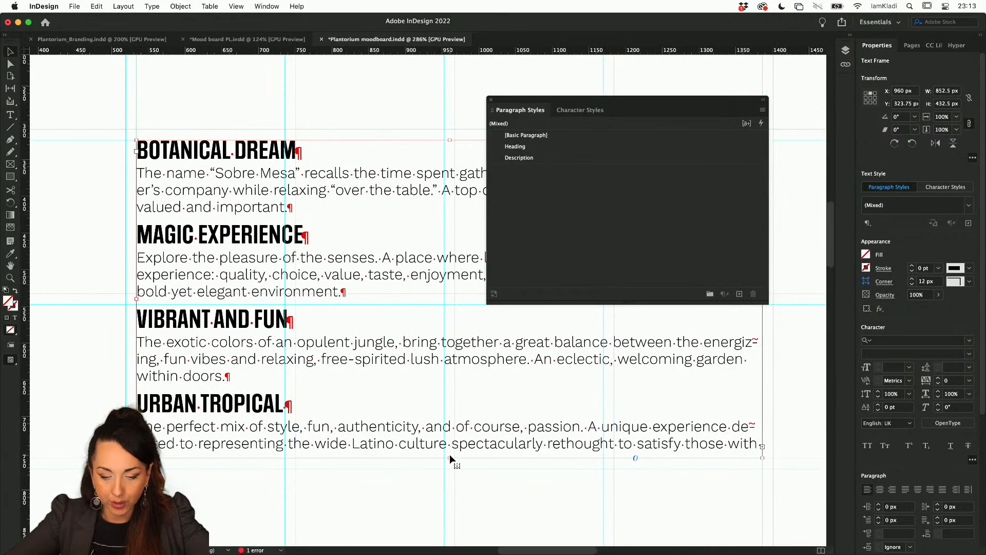
pyautogui.moveTo(449, 458); pyautogui.dragTo(449, 491)
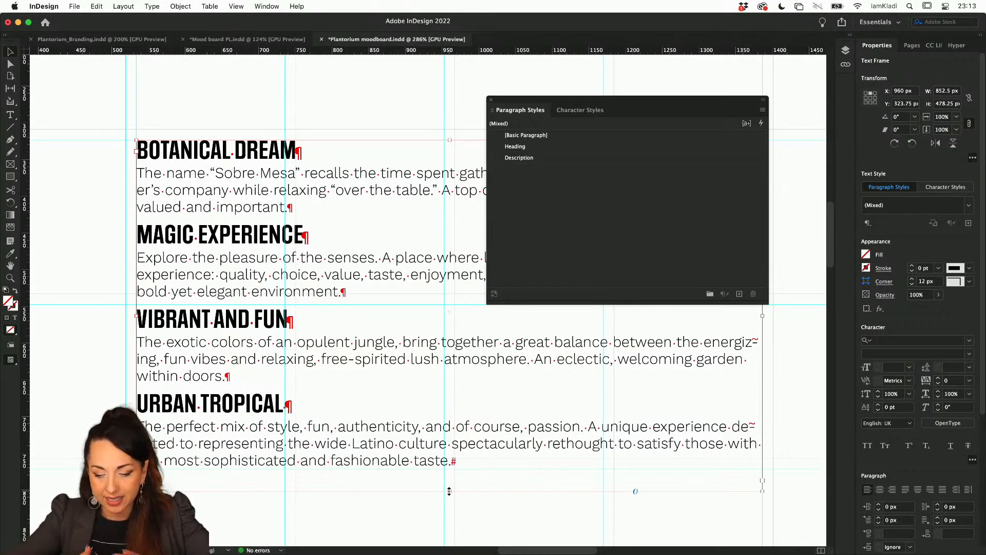
pyautogui.press('super+z')
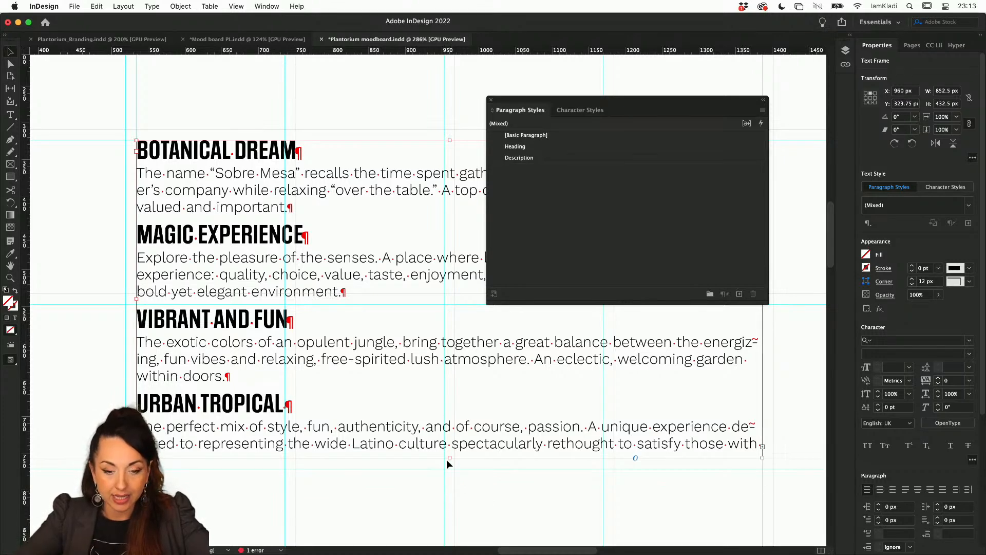
pyautogui.doubleClick(549, 157)
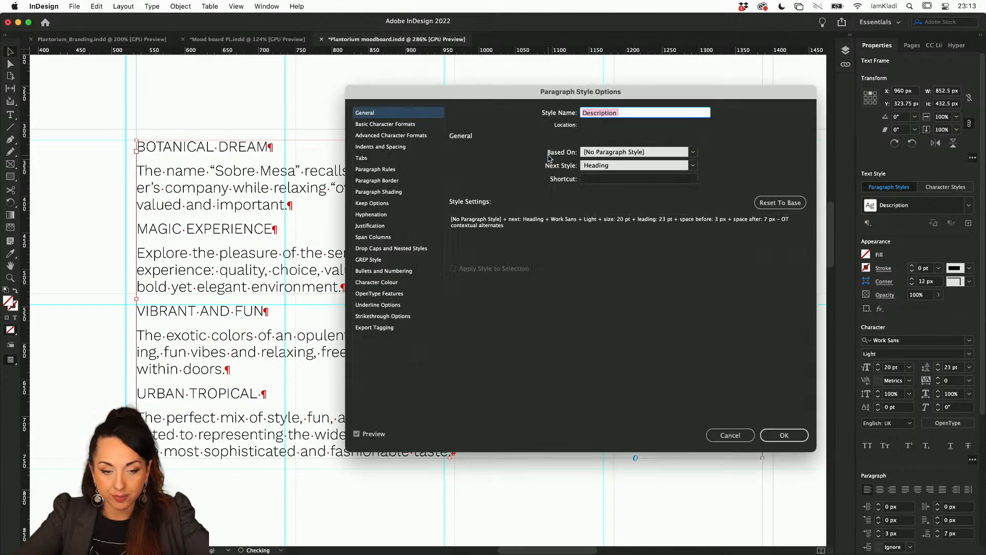
pyautogui.click(722, 438)
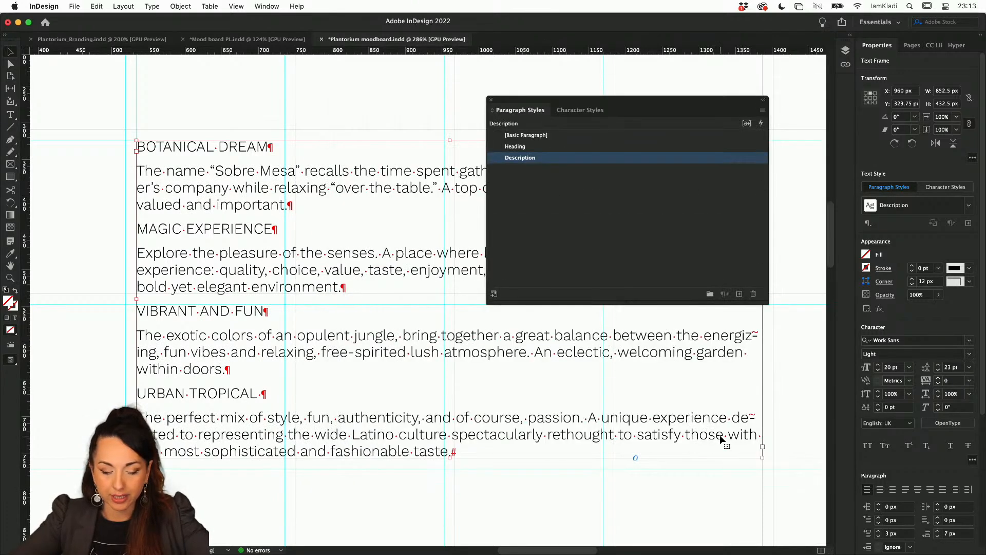
pyautogui.click(686, 475)
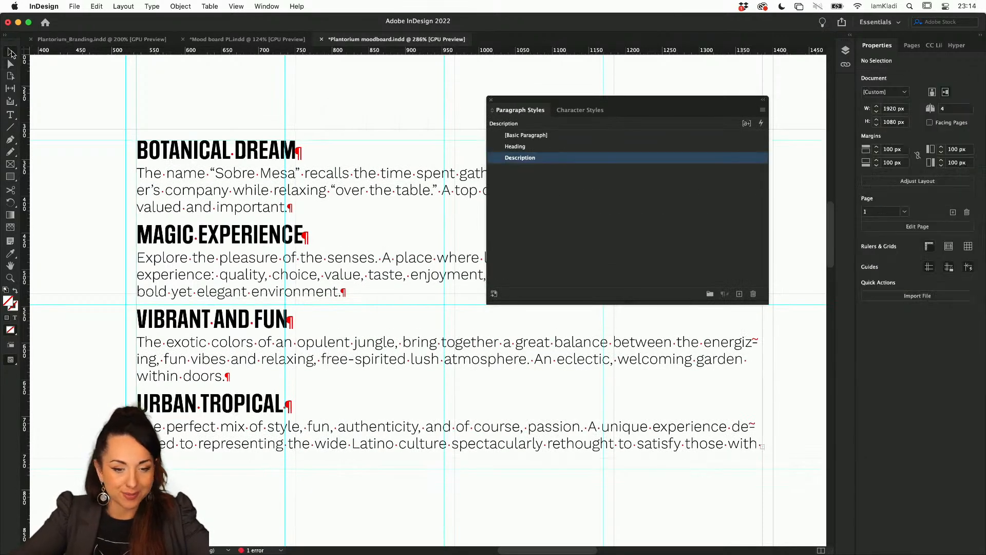
# - With nothing selected, edit the Description paragraph style and set its leading to 22 pt
pyautogui.doubleClick(554, 159)
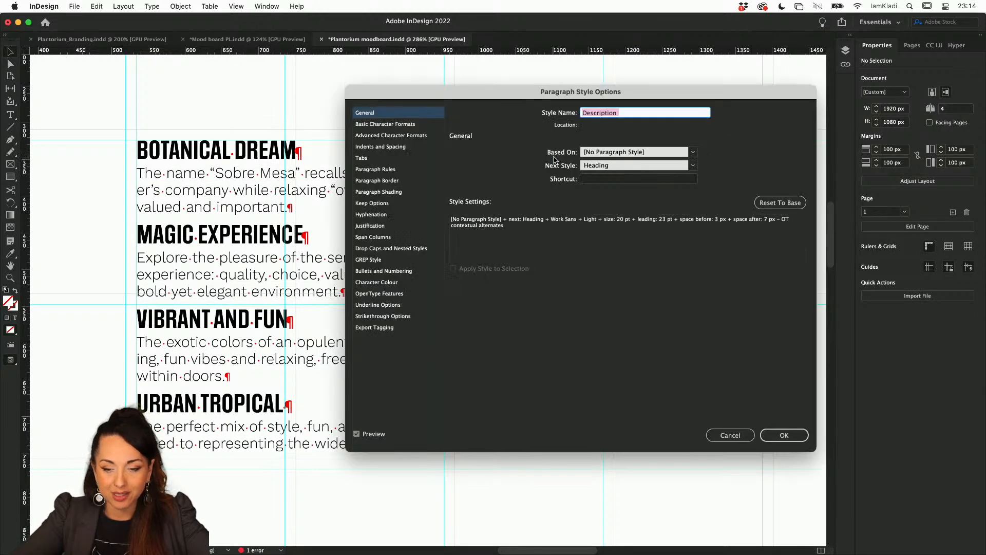
pyautogui.click(404, 125)
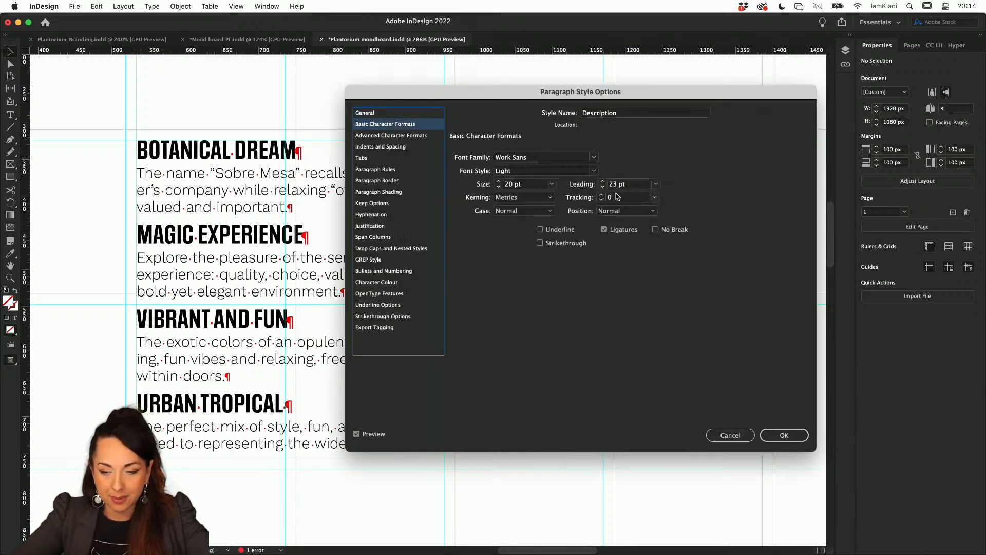
pyautogui.click(602, 187)
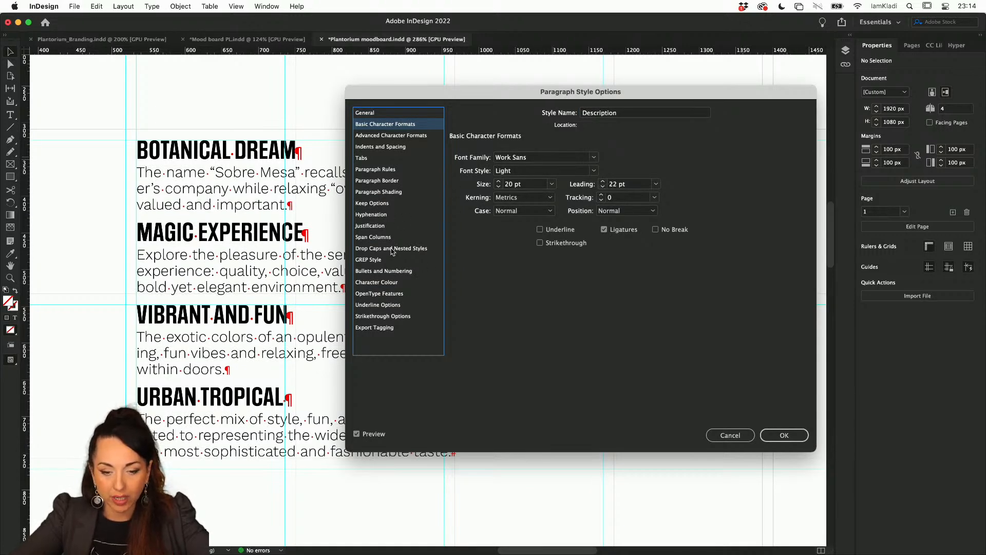
# - Turn off hyphenation in the Description style, save the style, and select the text frame
pyautogui.click(380, 214)
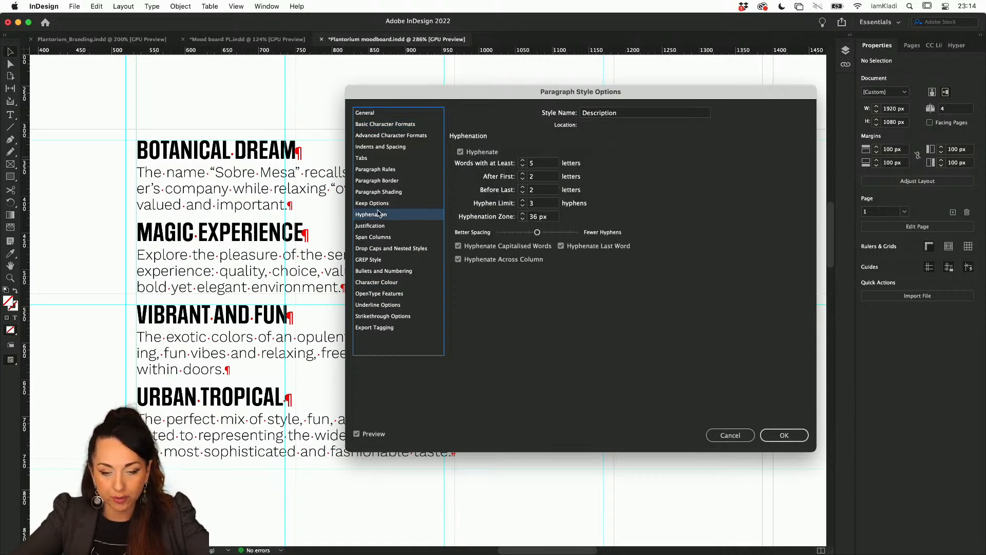
pyautogui.click(460, 152)
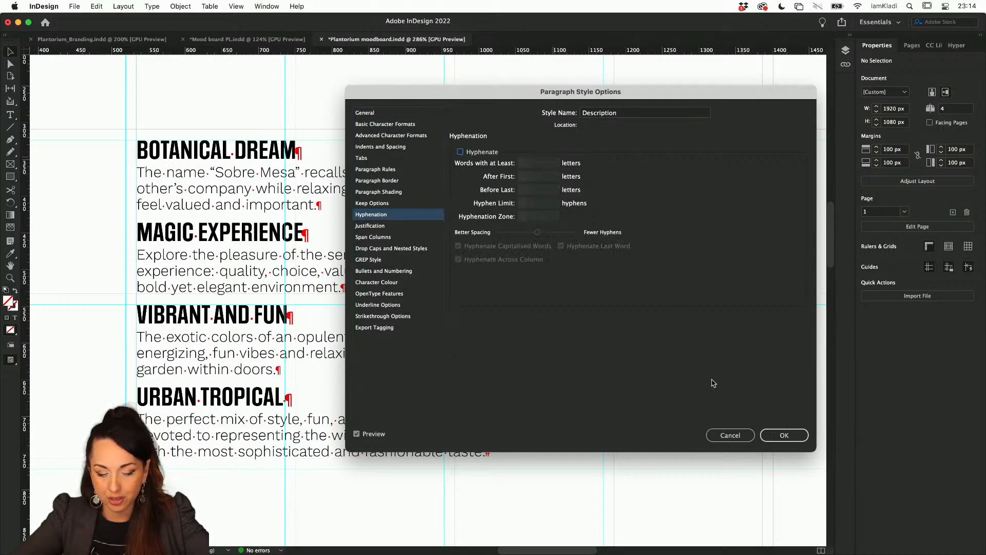
pyautogui.click(796, 435)
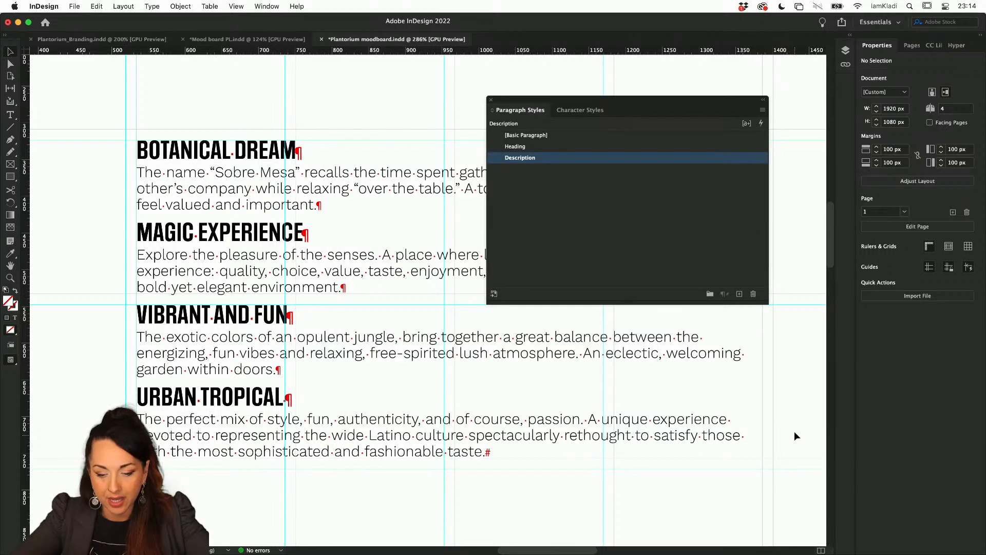
pyautogui.click(496, 453)
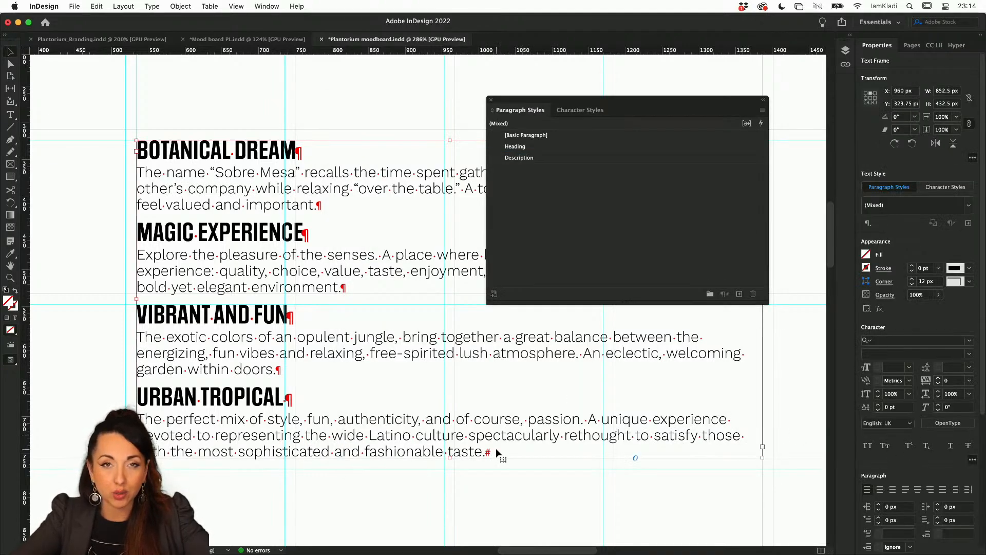
# - Shorten the moodboard text frame to a height of about 411 px and fit the frame to its text
pyautogui.moveTo(449, 457); pyautogui.dragTo(449, 442)
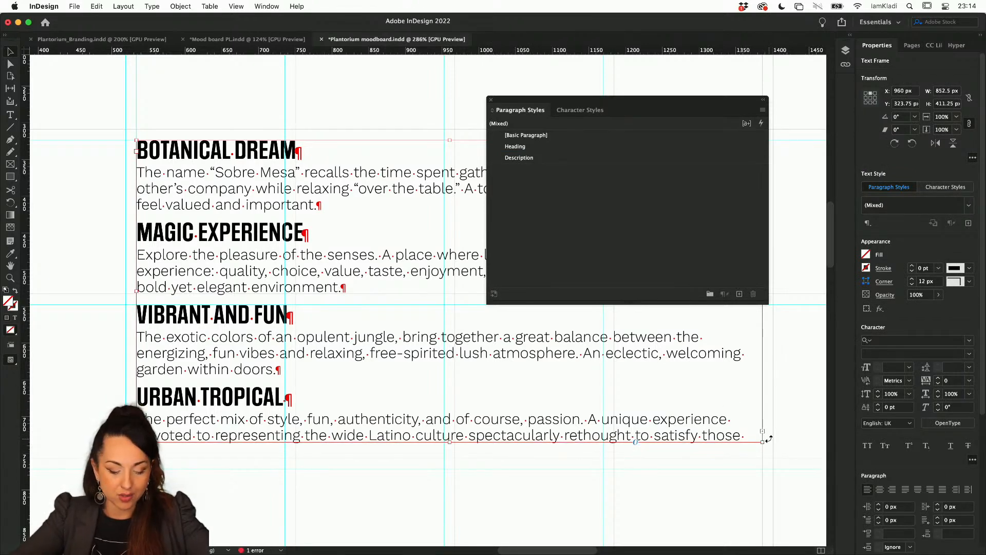
pyautogui.scroll(2, 781, 459)
pyautogui.hscroll(-2, 780, 458)
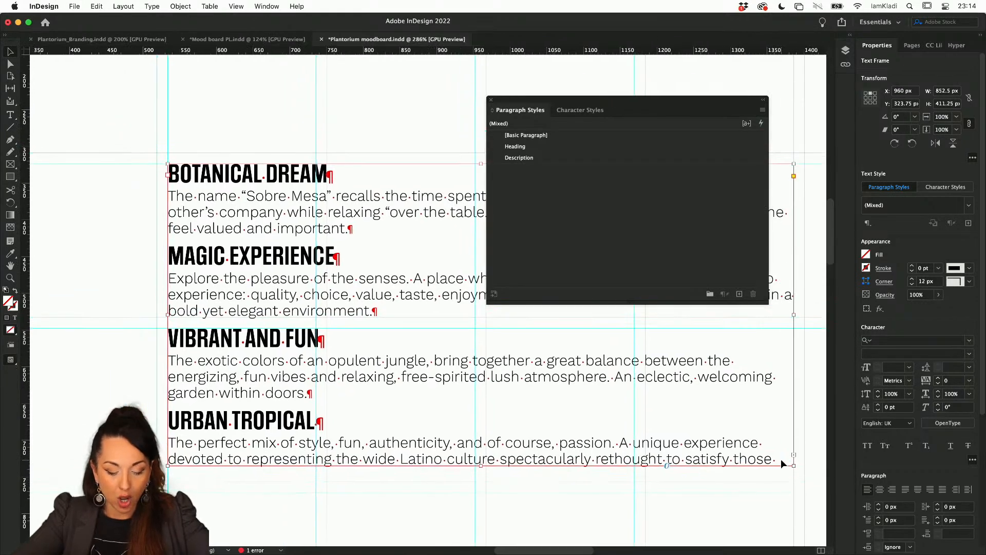
pyautogui.doubleClick(783, 463)
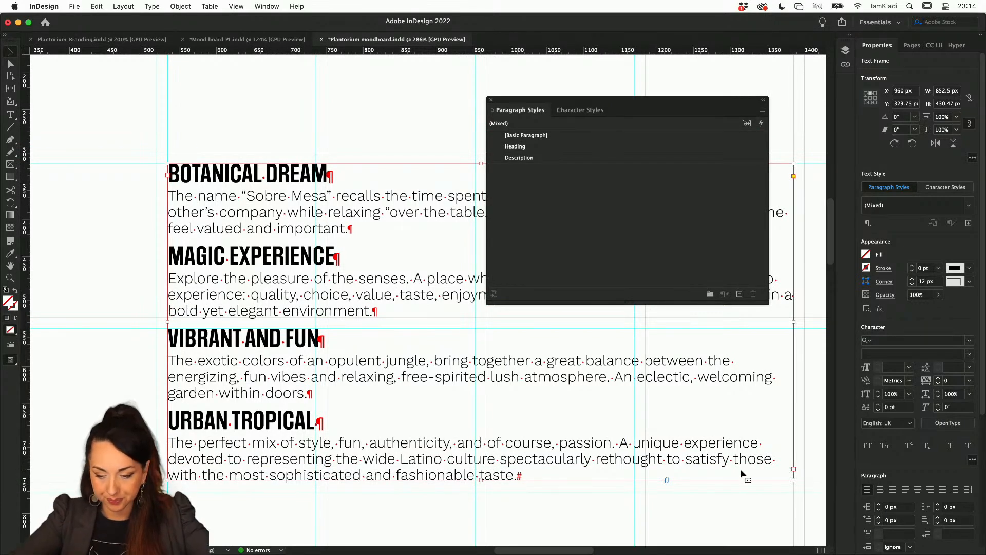
# - Examine how the headings and description lines sit against the row gutter guides around VIBRANT AND FUN
pyautogui.scroll(-5, 741, 469)
pyautogui.scroll(-2, 740, 469)
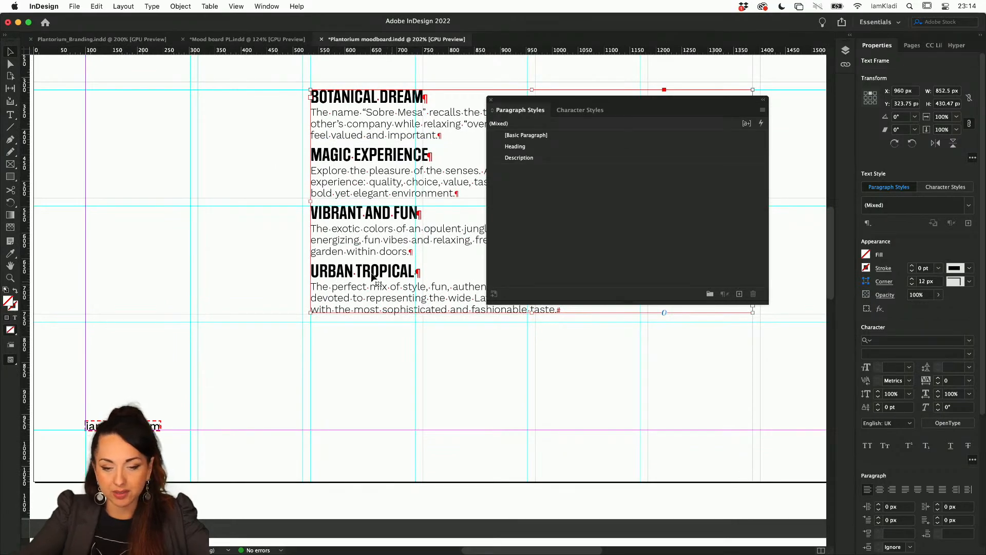
pyautogui.scroll(6, 358, 207)
pyautogui.scroll(7, 358, 205)
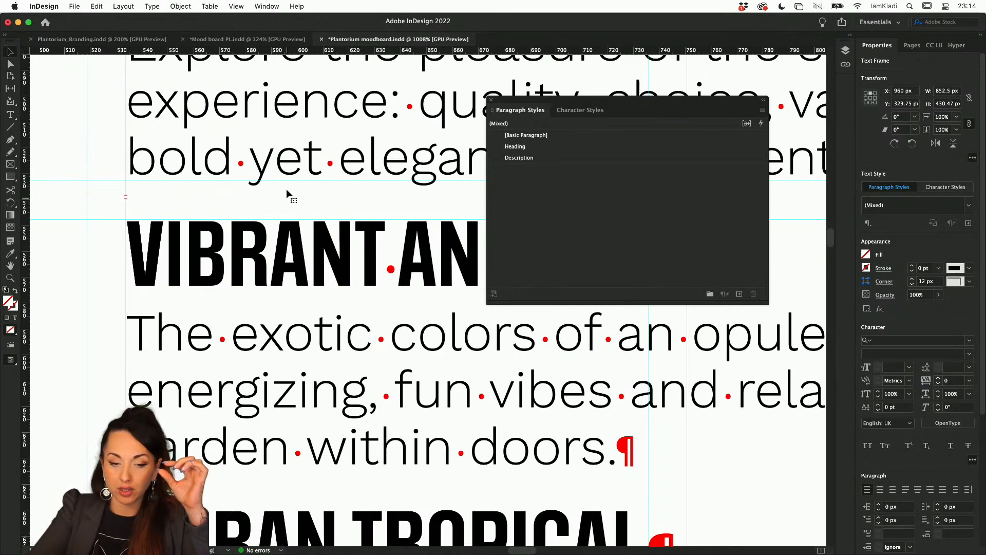
pyautogui.scroll(1, 304, 192)
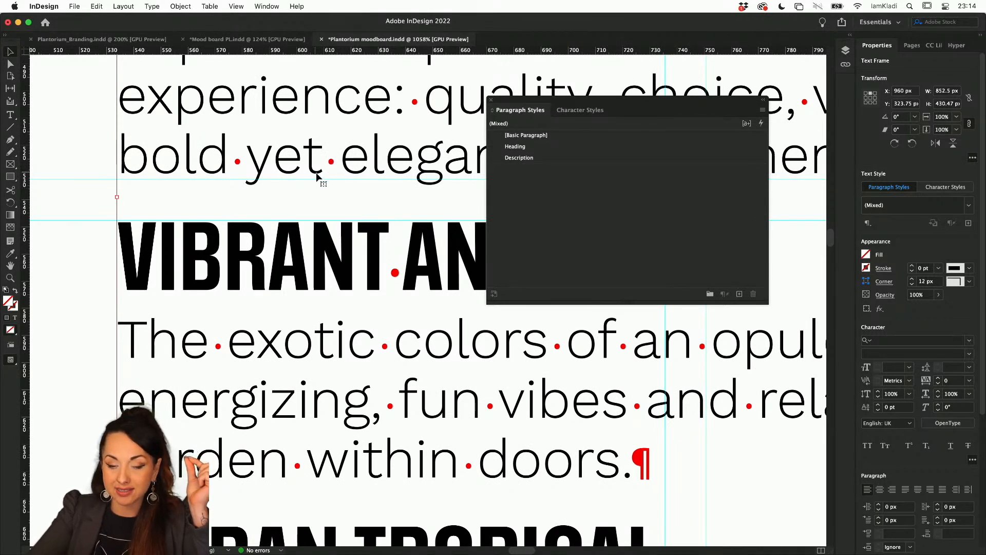
pyautogui.scroll(5, 322, 177)
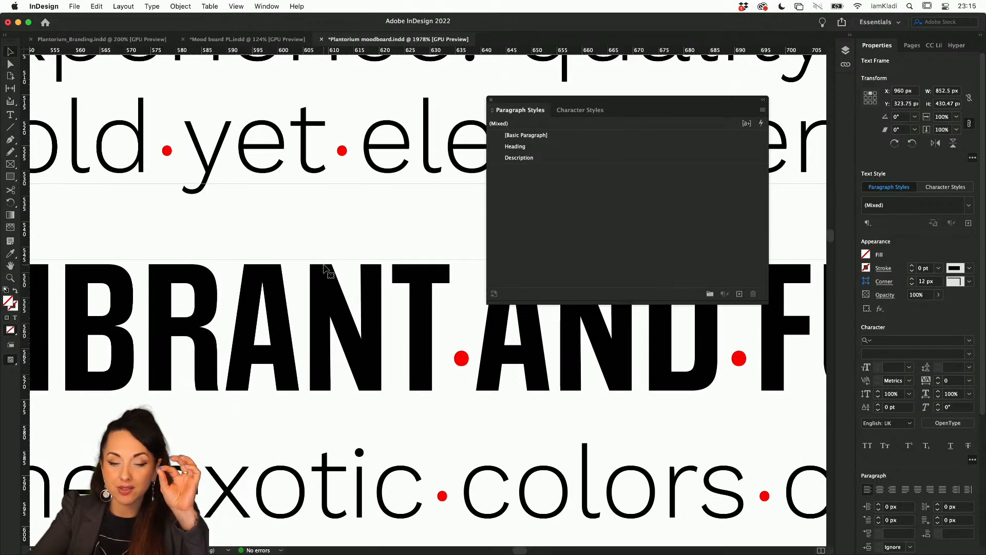
pyautogui.scroll(-8, 294, 310)
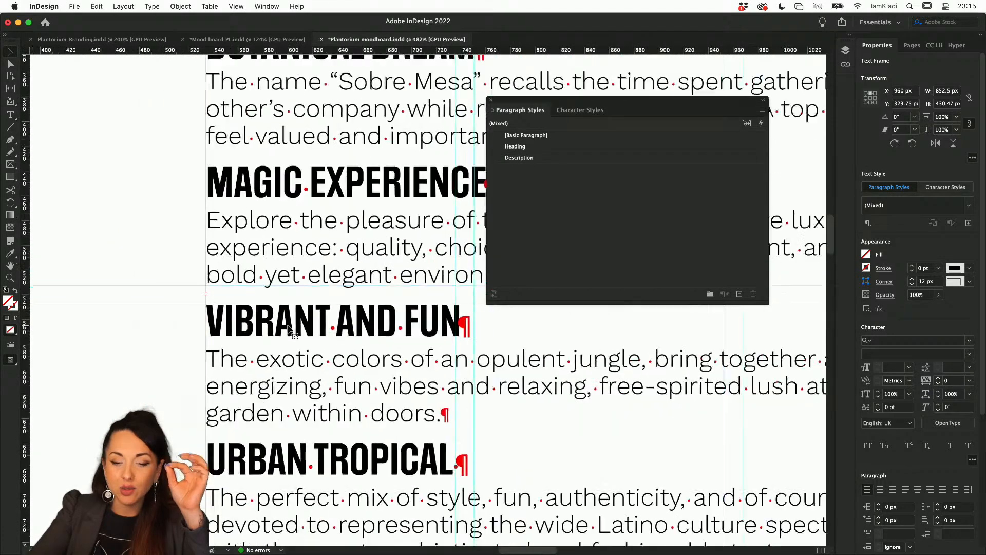
pyautogui.scroll(-1, 288, 326)
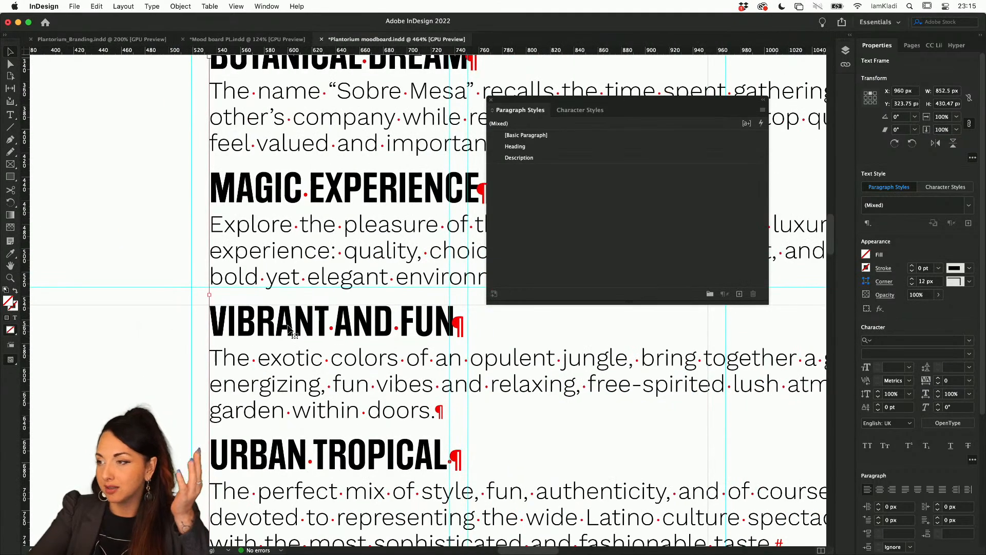
pyautogui.scroll(-2, 290, 329)
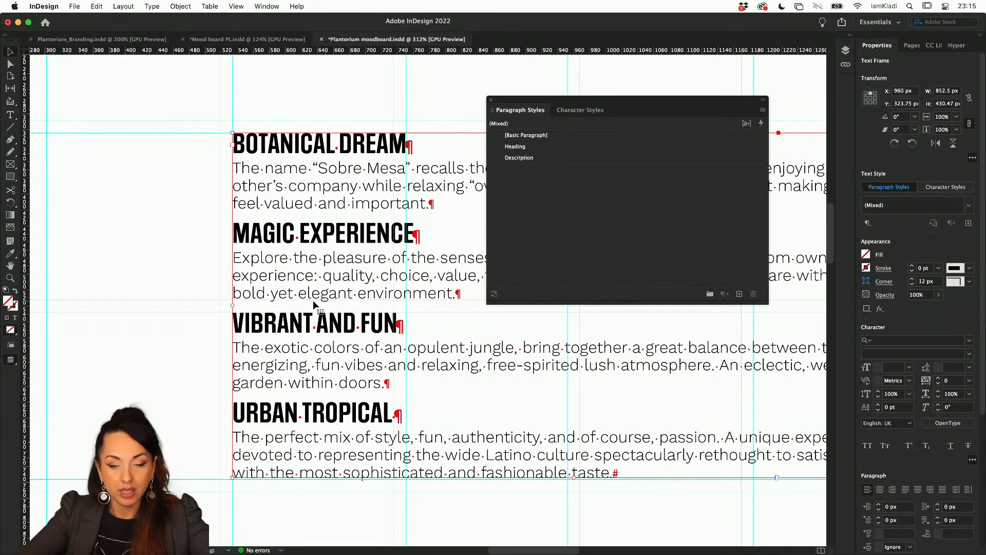
# - Copy the BOTANICAL DREAM heading and paragraph into a new text frame of about 419 by 162 px at page 2's upper-left margin corner
pyautogui.scroll(-5, 311, 303)
pyautogui.scroll(-5, 309, 305)
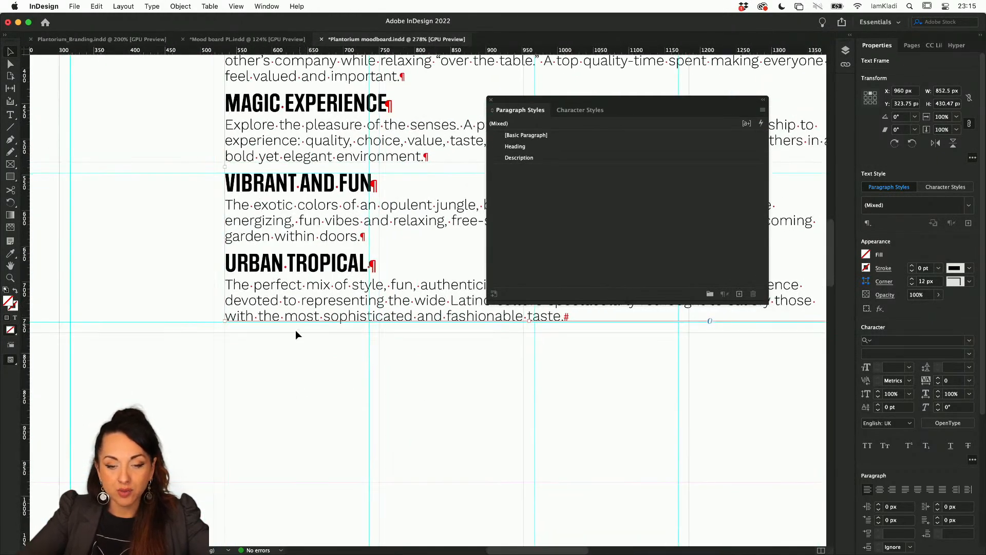
pyautogui.scroll(-3, 295, 335)
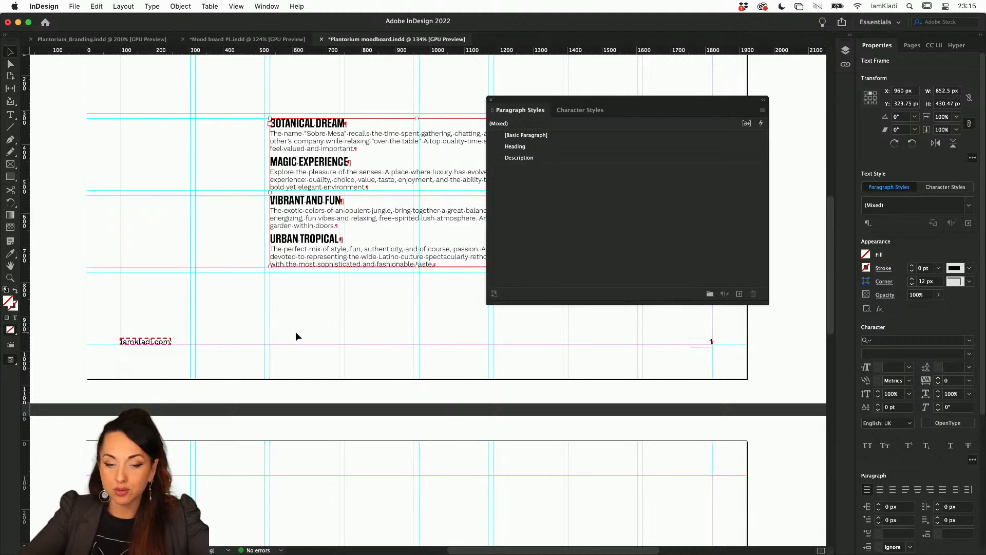
pyautogui.scroll(-3, 319, 308)
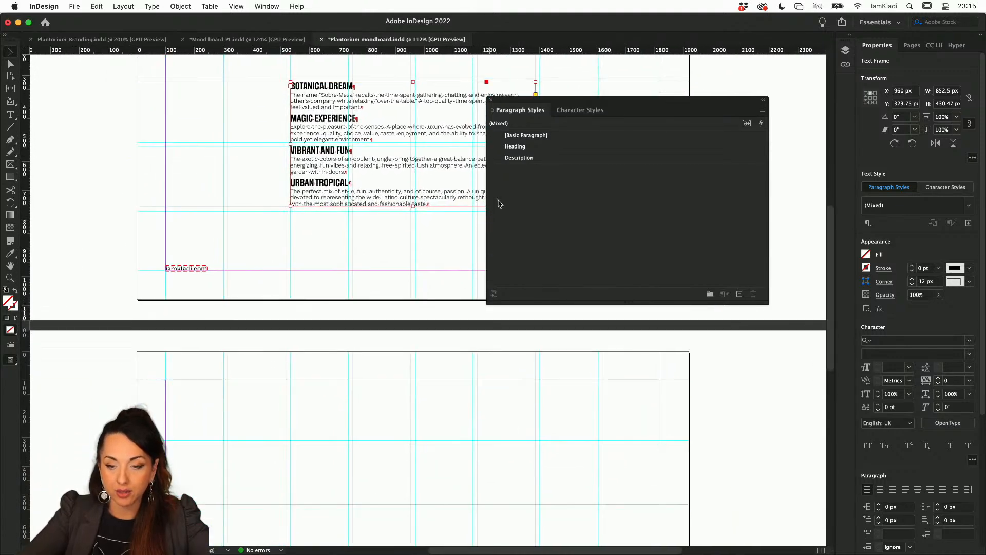
pyautogui.click(359, 261)
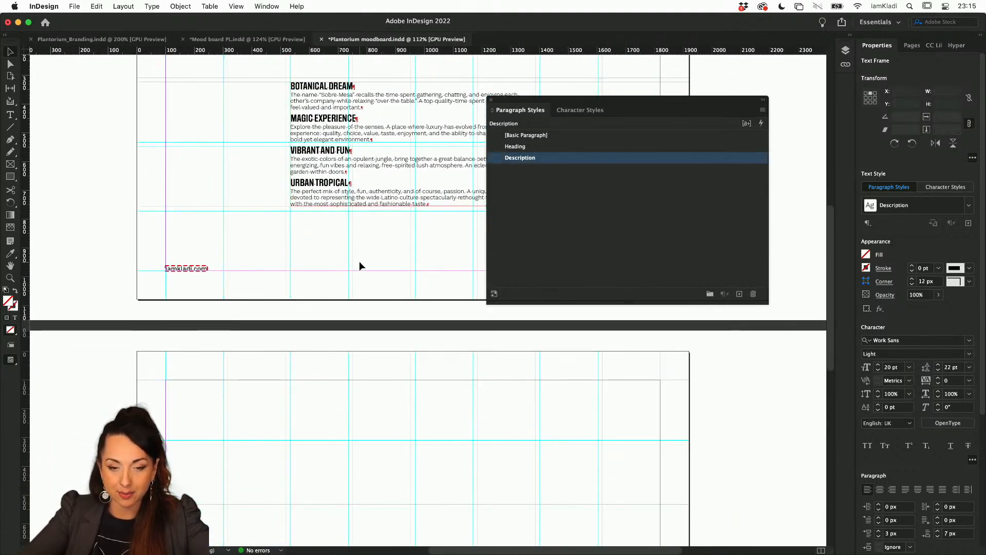
pyautogui.doubleClick(318, 108)
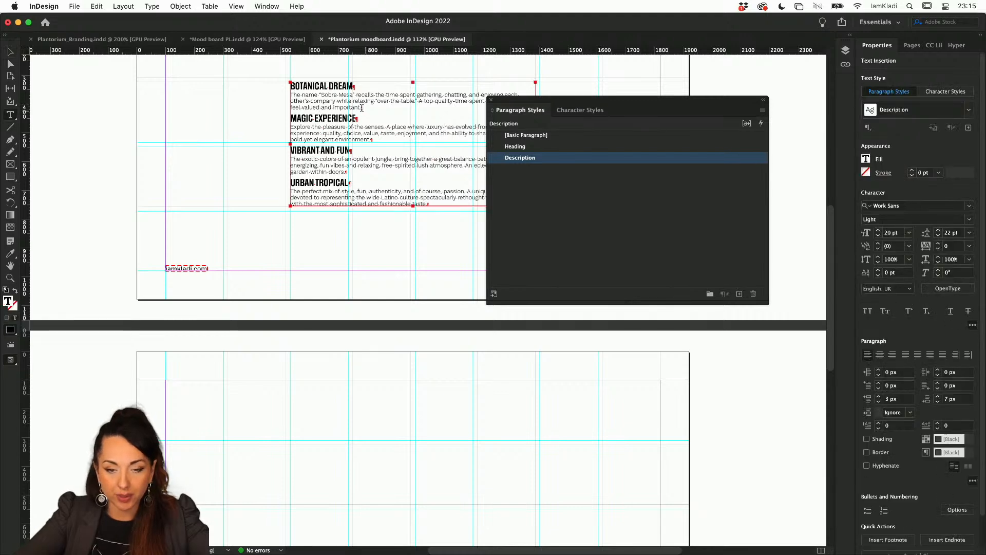
pyautogui.moveTo(363, 108); pyautogui.dragTo(278, 79)
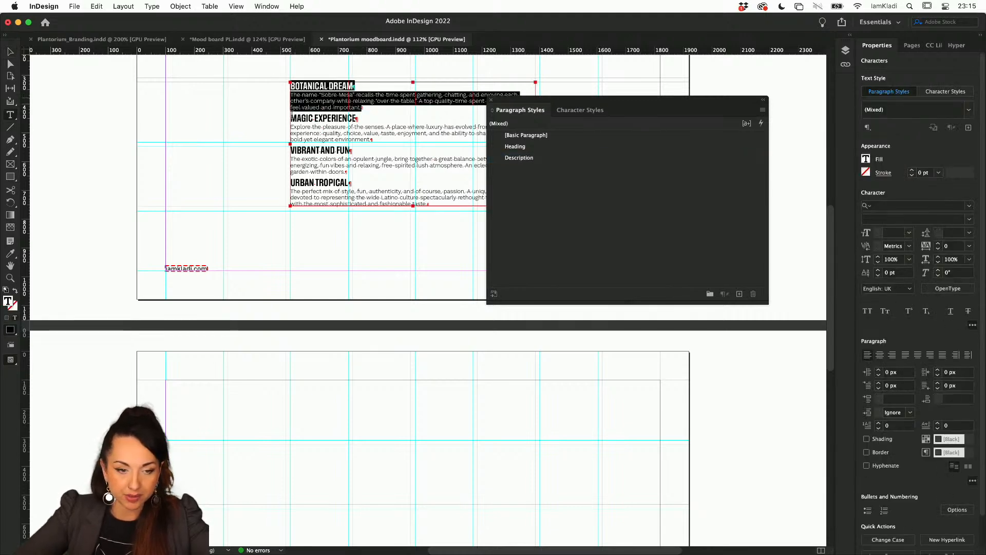
pyautogui.click(9, 51)
pyautogui.click(161, 389)
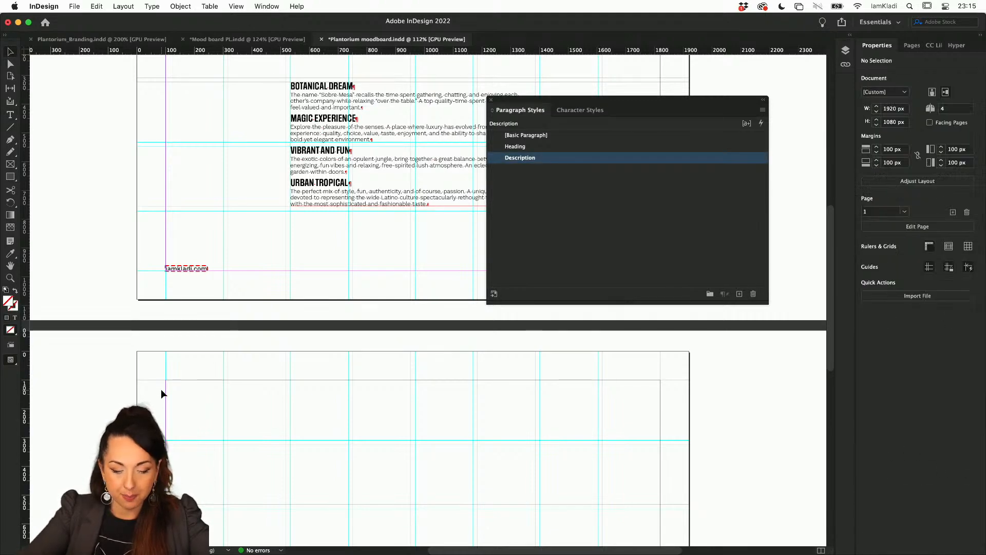
pyautogui.press('super+v')
pyautogui.moveTo(424, 356); pyautogui.dragTo(286, 426)
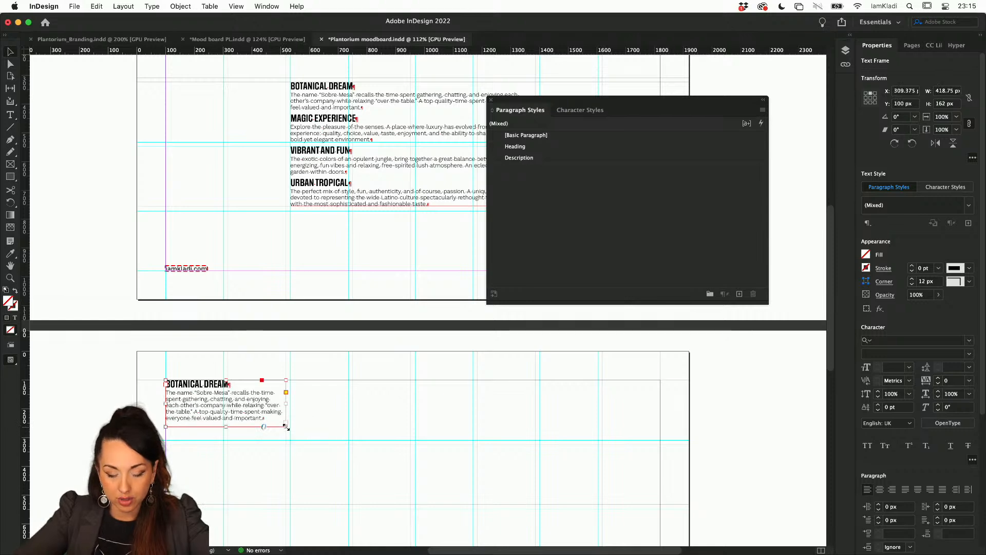
pyautogui.click(233, 457)
# - Extend the BOTANICAL DREAM frame on page 2 down to the row guide, to a height of about 209 px
pyautogui.scroll(4, 237, 428)
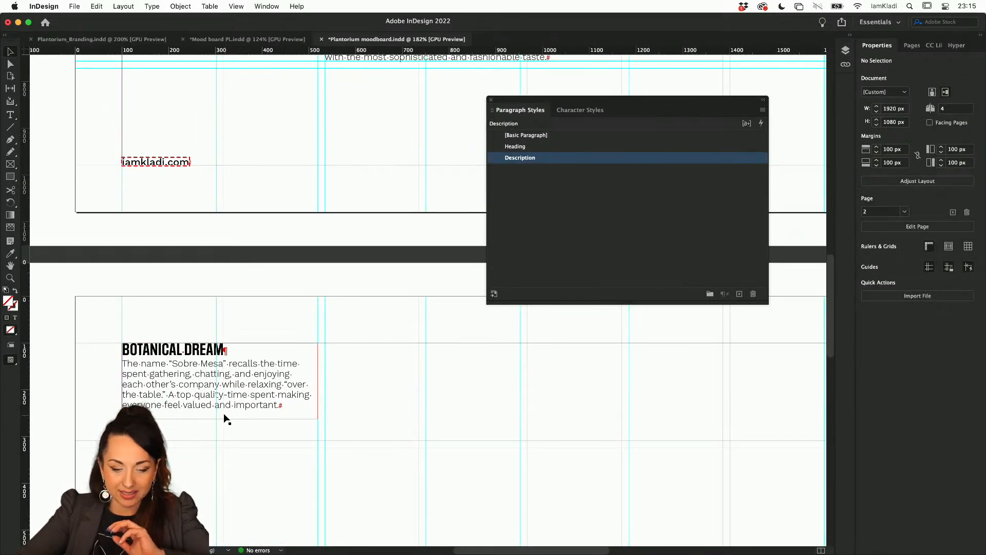
pyautogui.click(220, 418)
pyautogui.moveTo(222, 436); pyautogui.dragTo(223, 441)
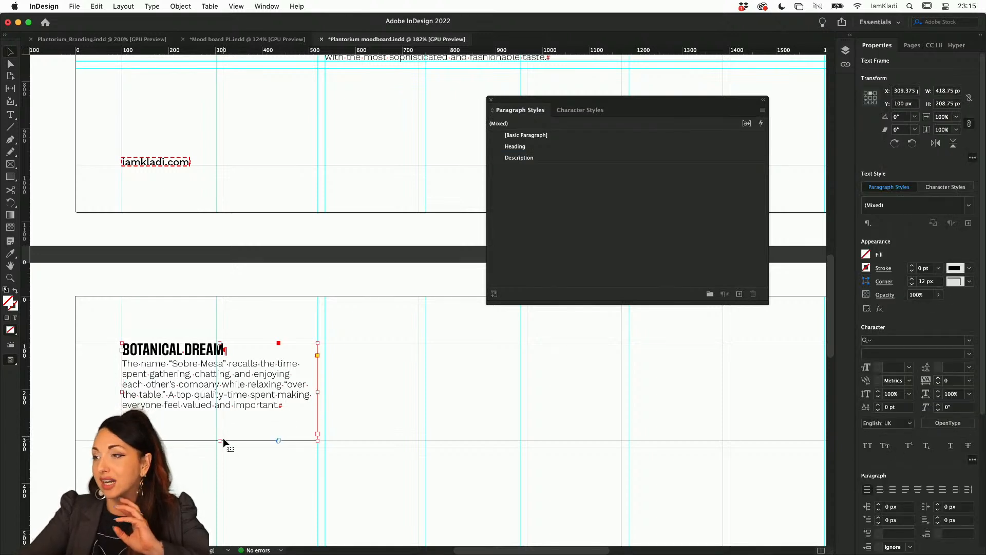
# - Compare the styled text block on page 1 with the BOTANICAL DREAM frame on page 2
pyautogui.hscroll(-3, 223, 438)
pyautogui.scroll(1, 223, 438)
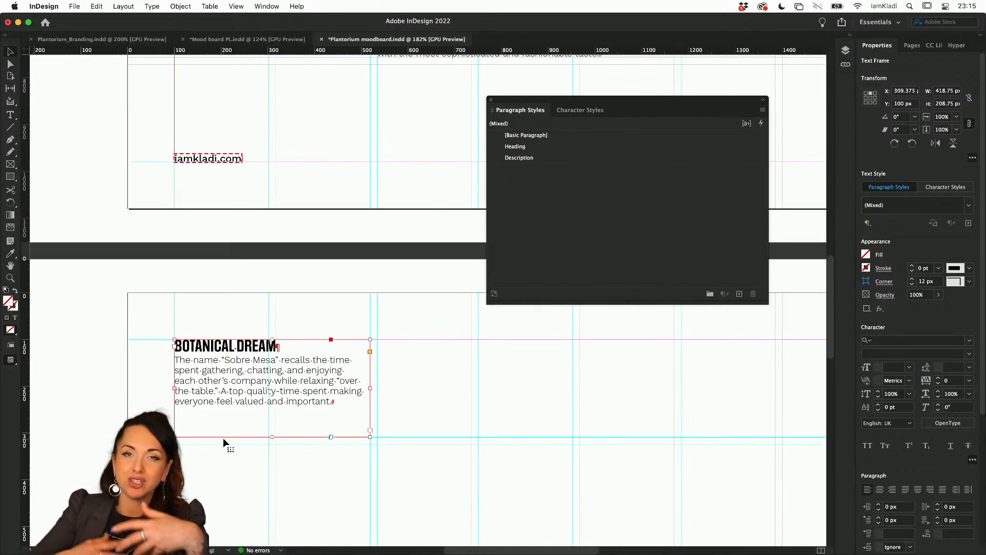
pyautogui.scroll(5, 223, 438)
pyautogui.hscroll(2, 223, 438)
pyautogui.scroll(6, 223, 438)
pyautogui.hscroll(2, 223, 438)
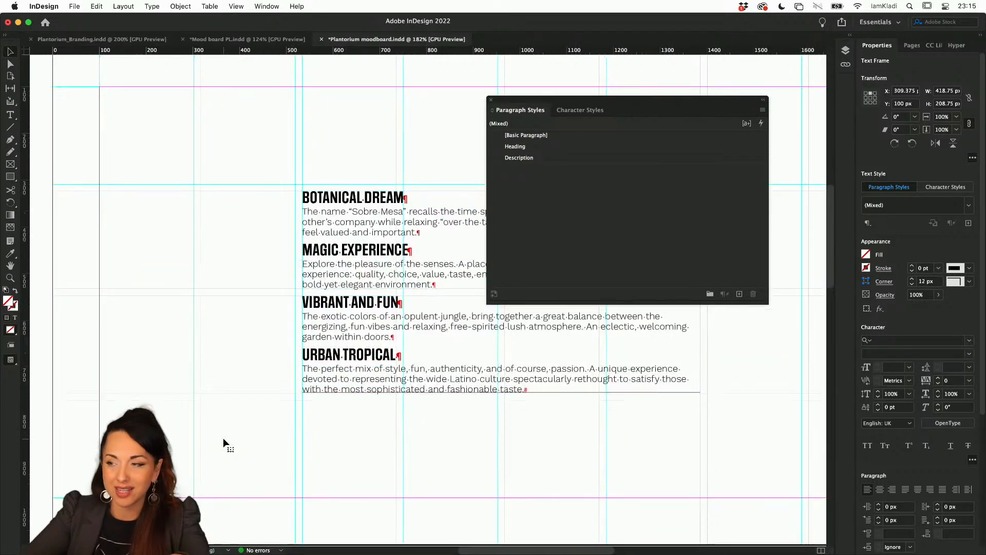
pyautogui.scroll(-8, 223, 437)
pyautogui.hscroll(-2, 223, 437)
pyautogui.scroll(-5, 223, 438)
pyautogui.hscroll(-2, 223, 438)
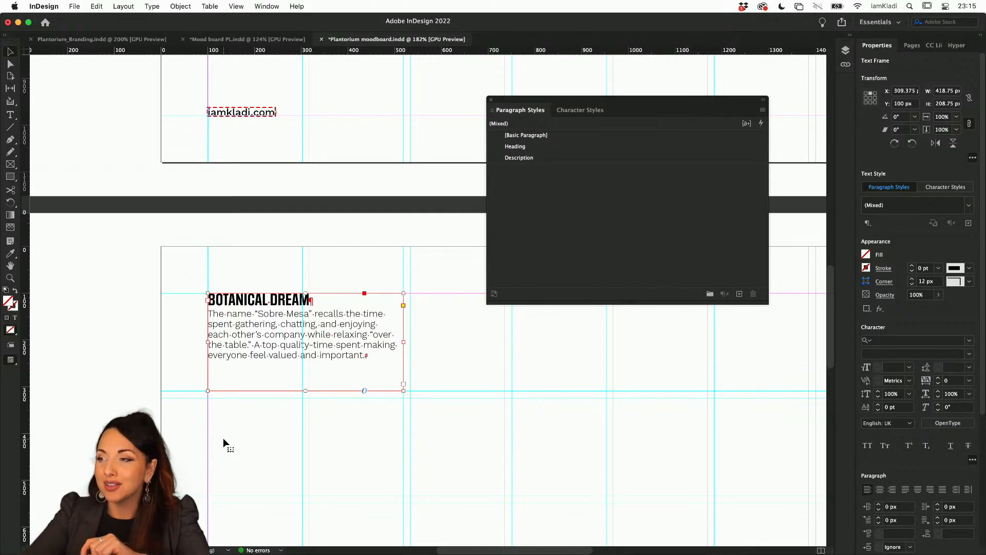
# - Select the BOTANICAL DREAM heading on page 2 and create a new character style named "big H"
pyautogui.doubleClick(264, 298)
pyautogui.tripleClick(264, 298)
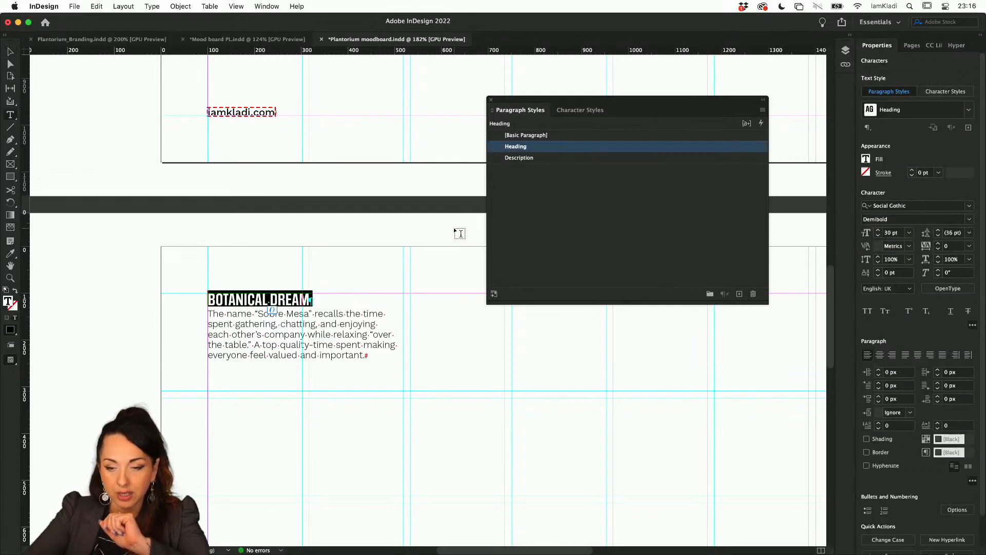
pyautogui.click(562, 113)
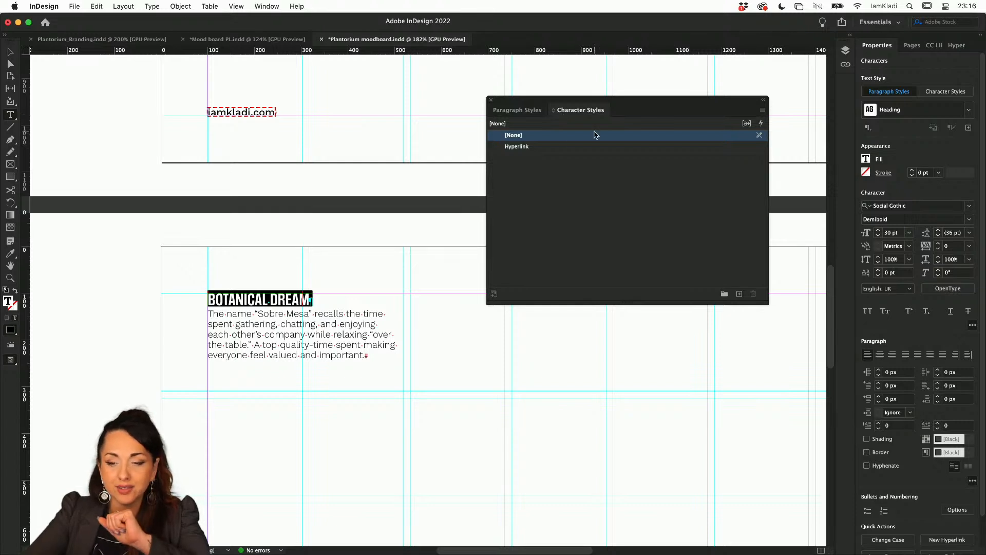
pyautogui.click(739, 300)
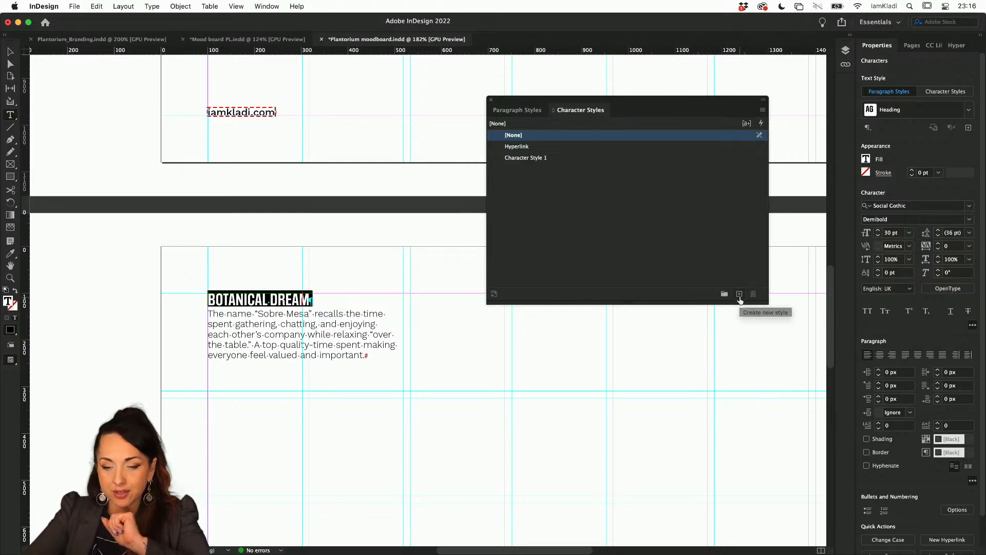
pyautogui.doubleClick(590, 158)
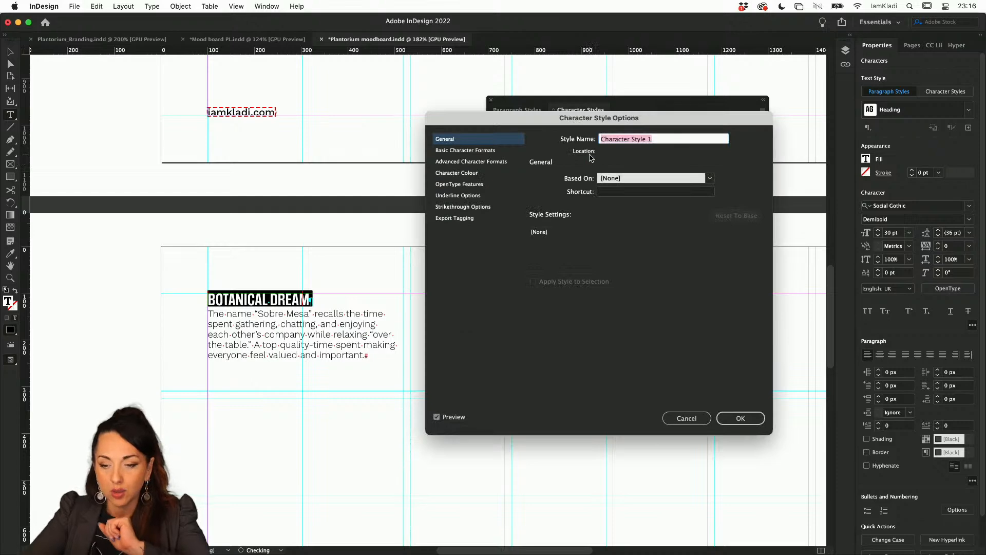
pyautogui.write('titles')
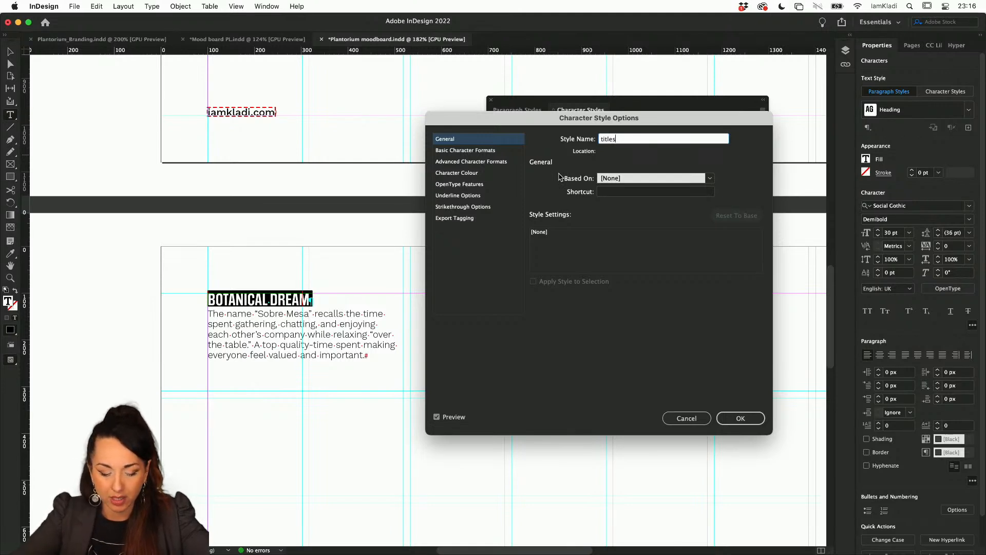
pyautogui.press('super+a')
pyautogui.write('b')
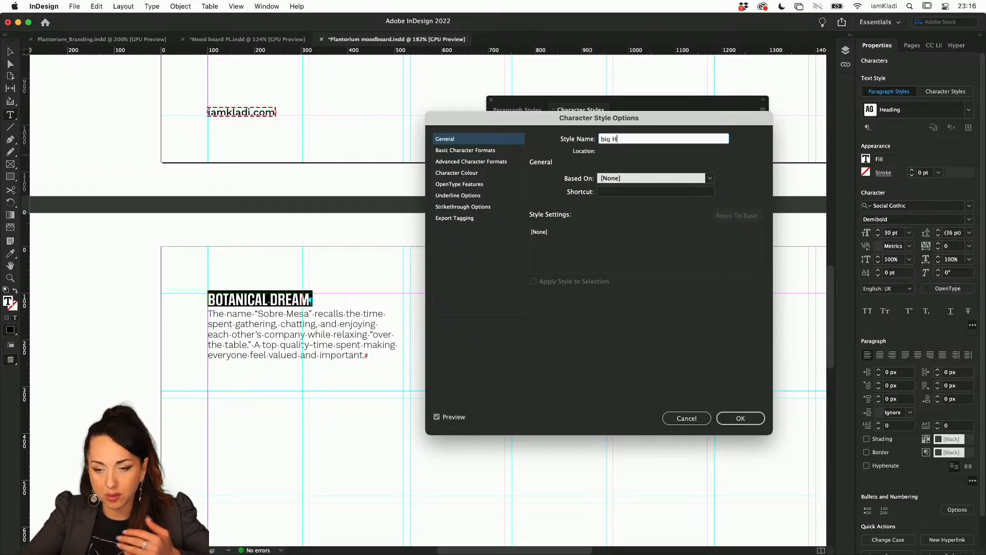
# - Set the "big H" character style's size to 37 pt and its leading to 40 pt
pyautogui.click(499, 153)
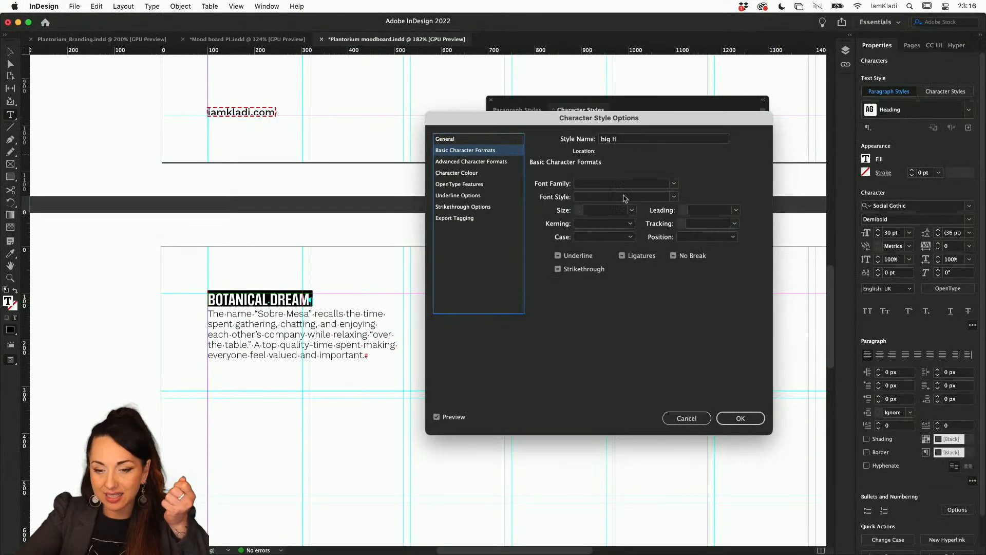
pyautogui.click(494, 139)
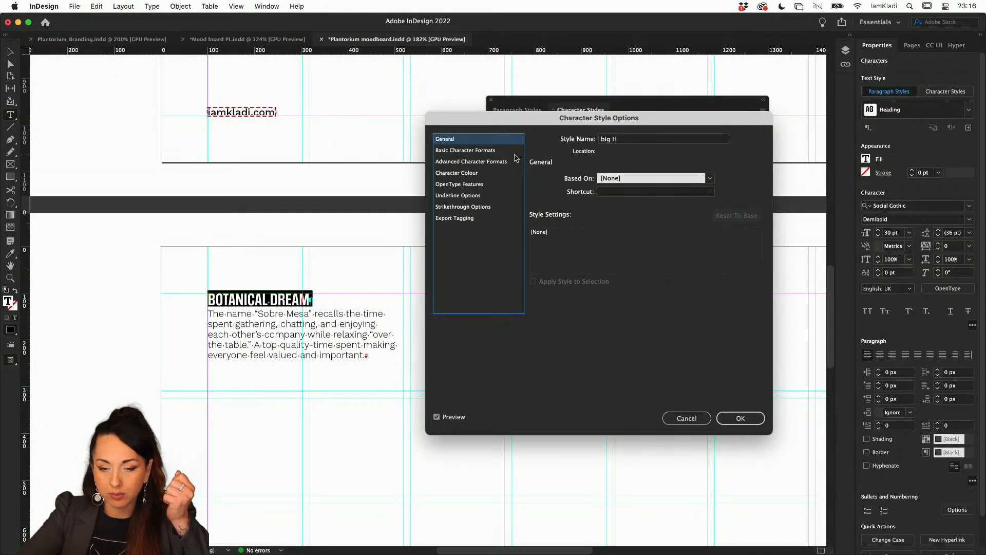
pyautogui.click(509, 152)
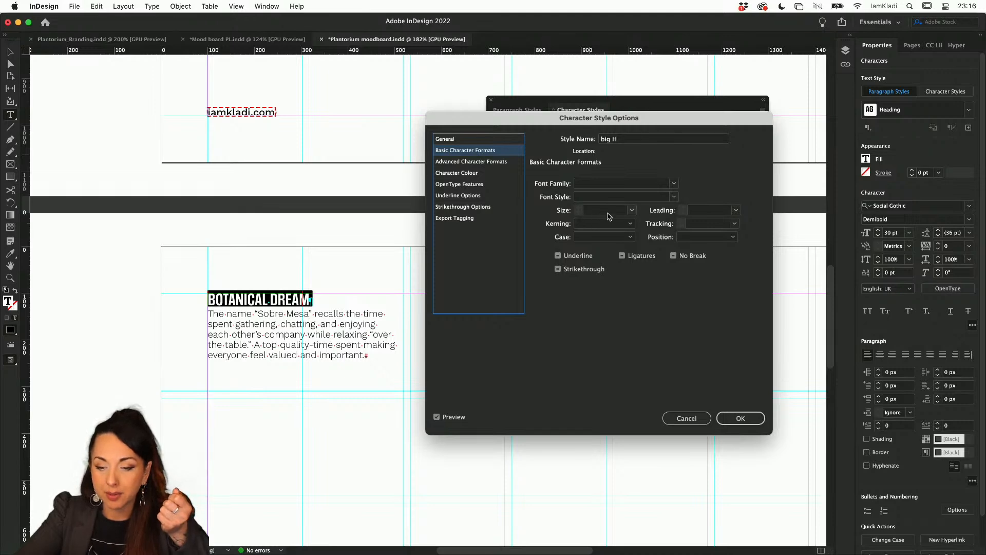
pyautogui.click(608, 214)
pyautogui.click(633, 210)
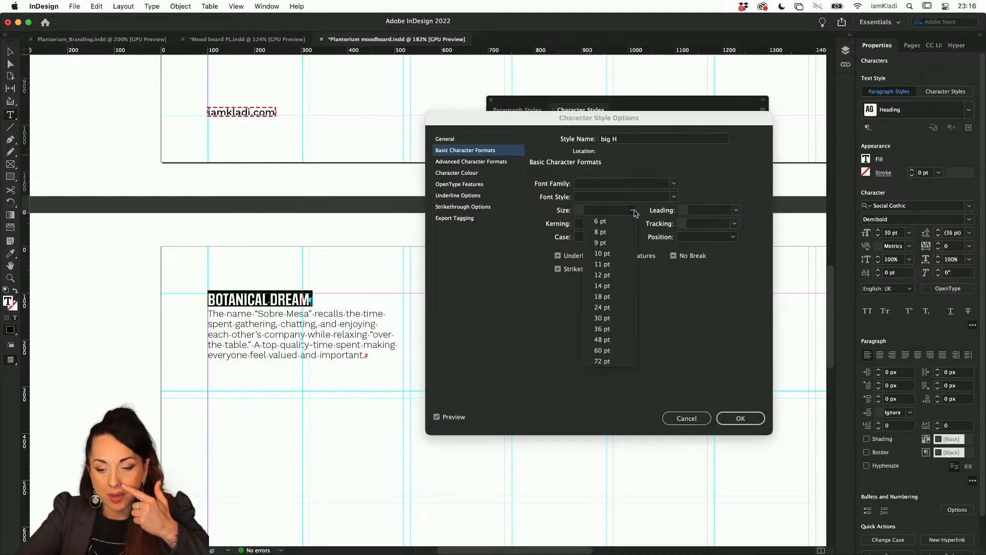
pyautogui.click(623, 329)
pyautogui.press('Up')
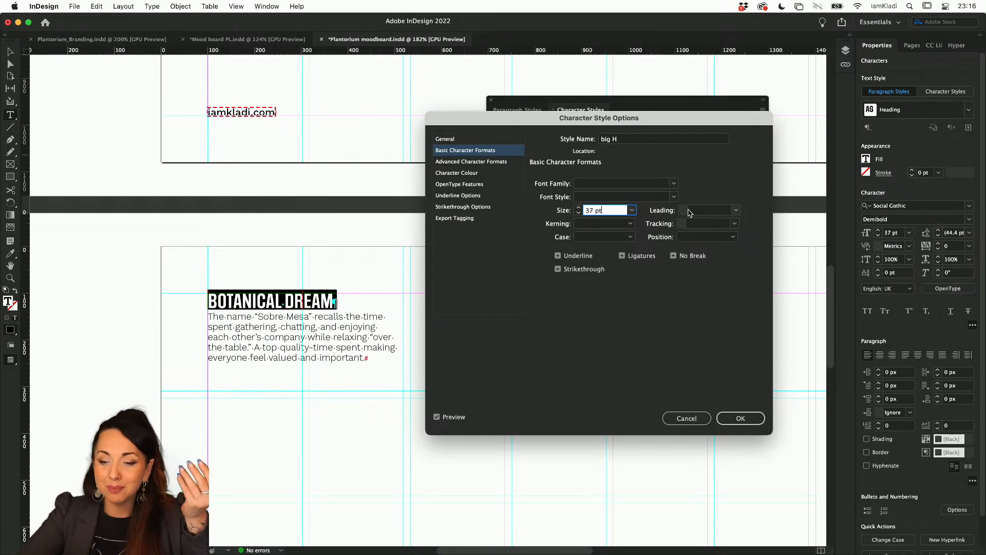
pyautogui.click(689, 211)
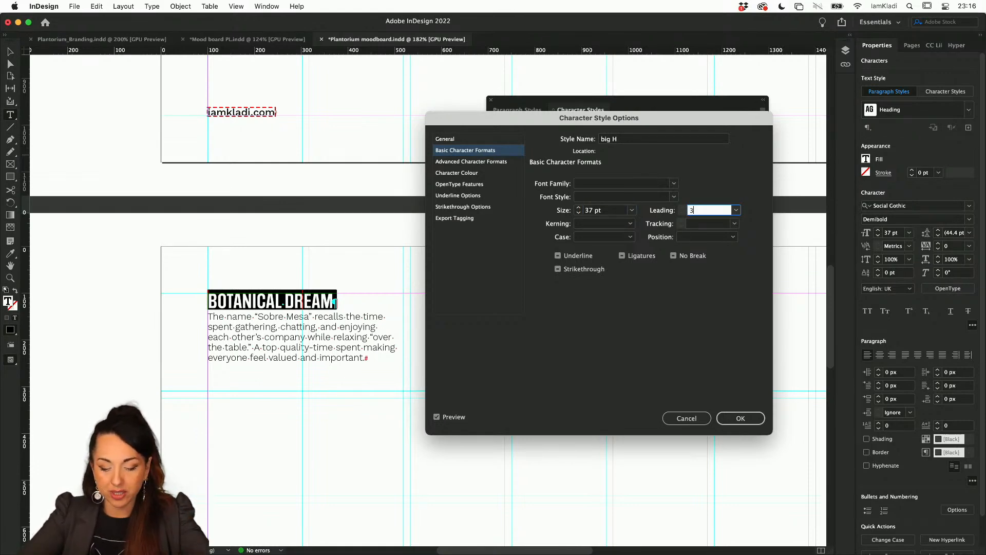
pyautogui.click(615, 212)
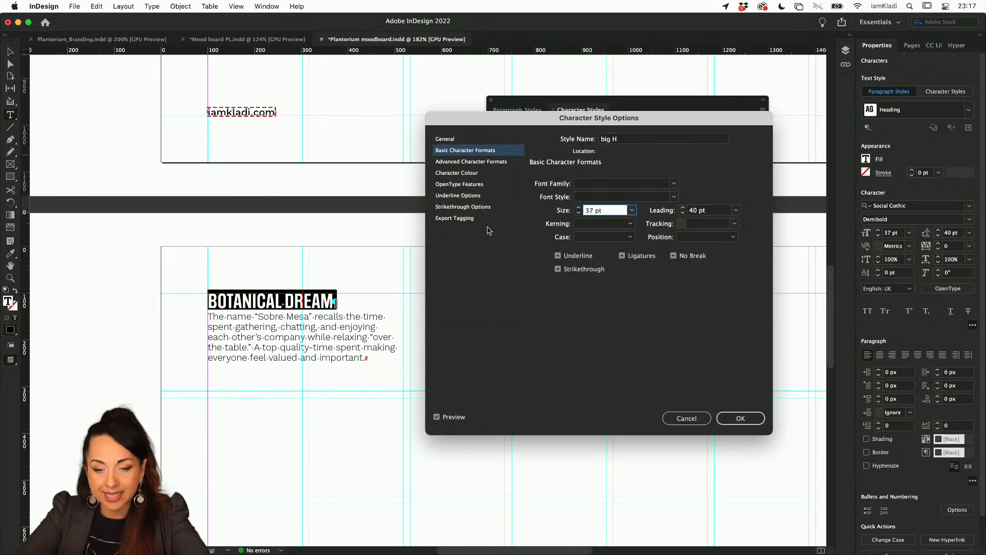
# - Turn on underlining for the "big H" style with a 7 pt weight and 7 pt offset, and save the style
pyautogui.click(479, 197)
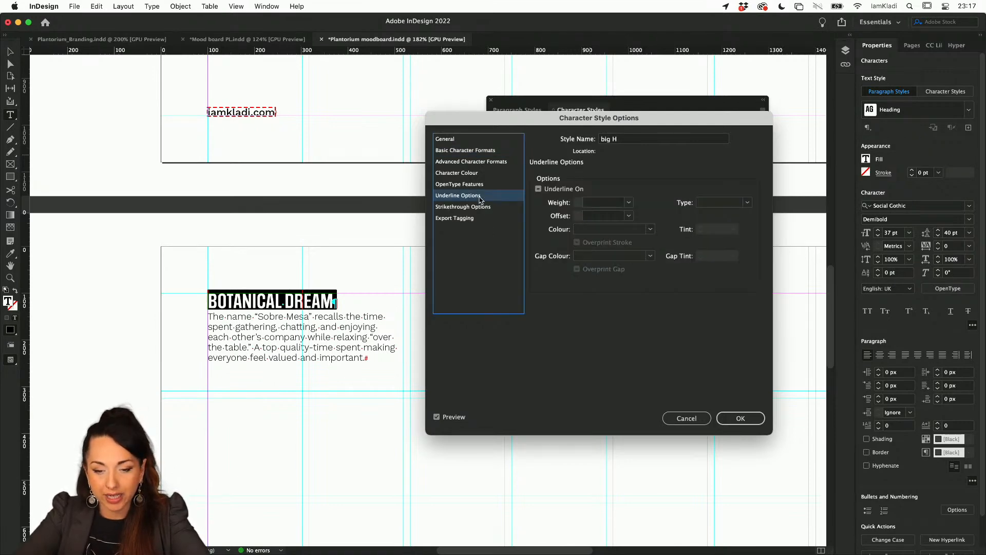
pyautogui.click(543, 188)
pyautogui.click(589, 200)
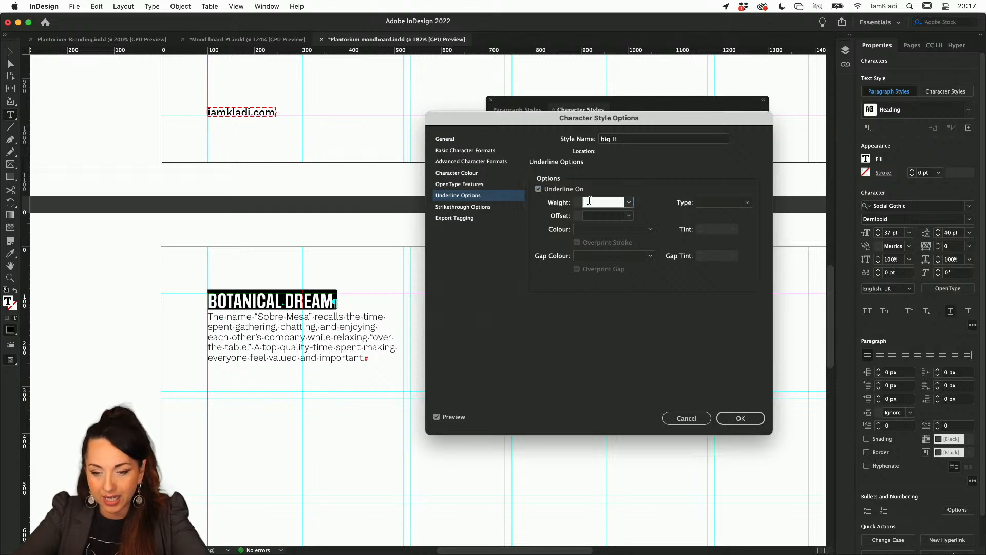
pyautogui.click(590, 216)
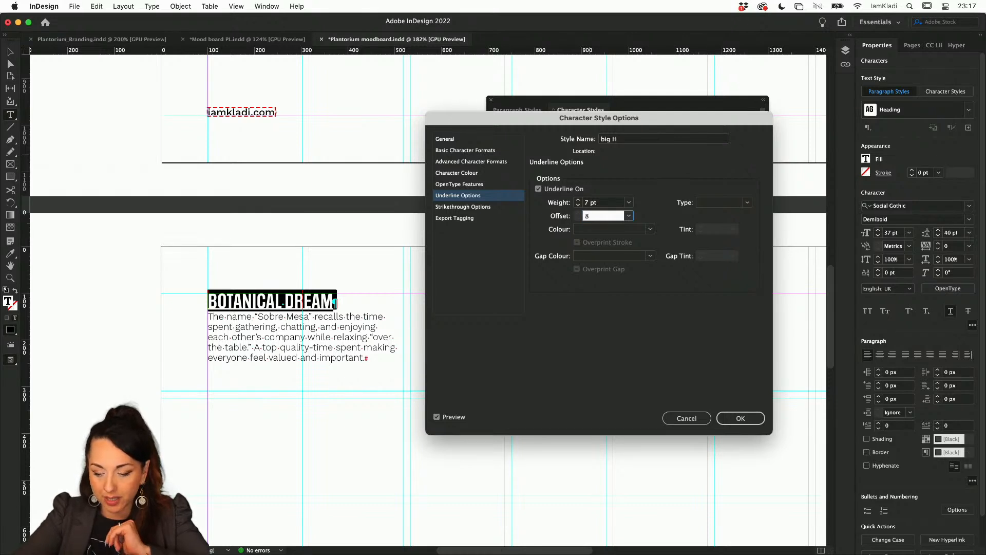
pyautogui.click(600, 203)
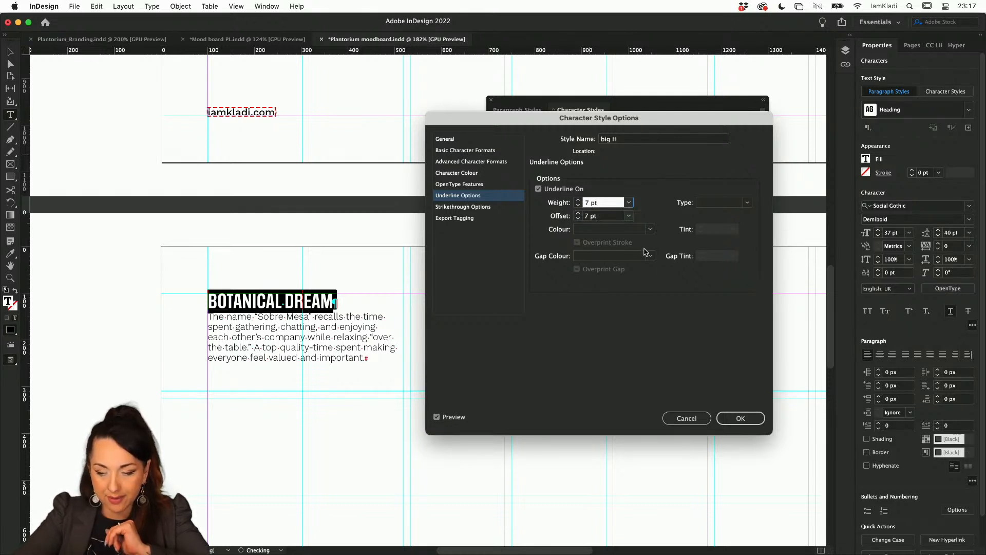
pyautogui.click(735, 420)
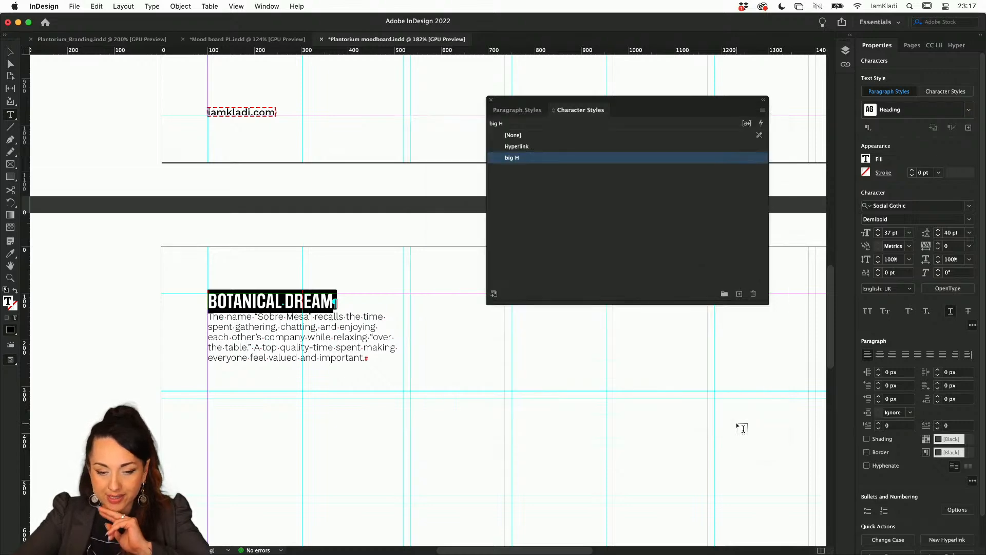
pyautogui.click(709, 432)
# - Apply the Description paragraph style to the BOTANICAL DREAM heading on page 2
pyautogui.click(316, 307)
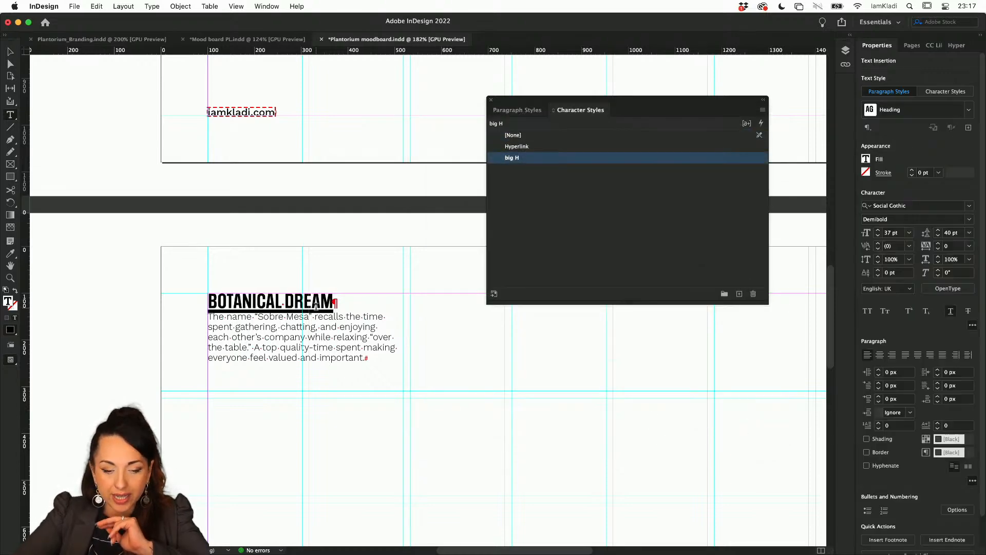
pyautogui.scroll(5, 316, 306)
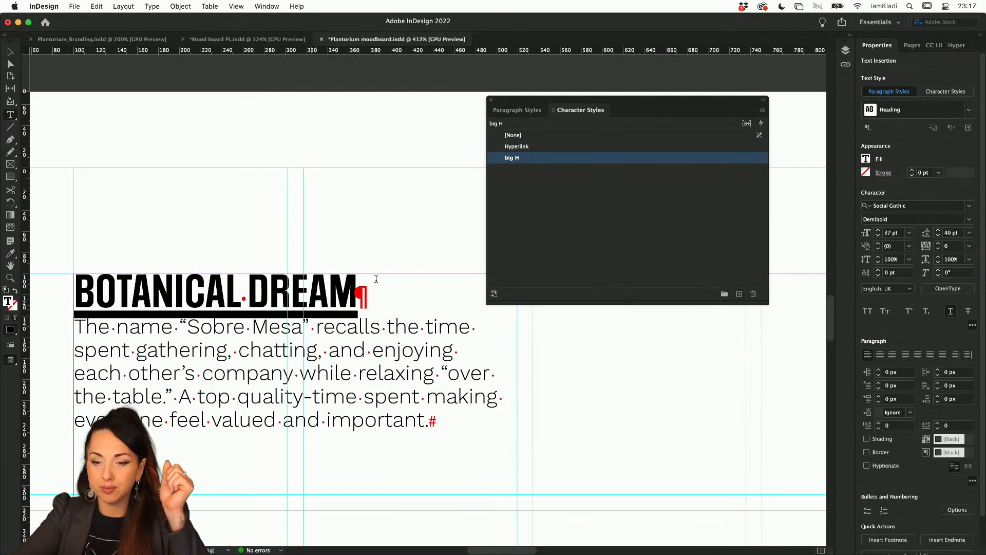
pyautogui.click(511, 110)
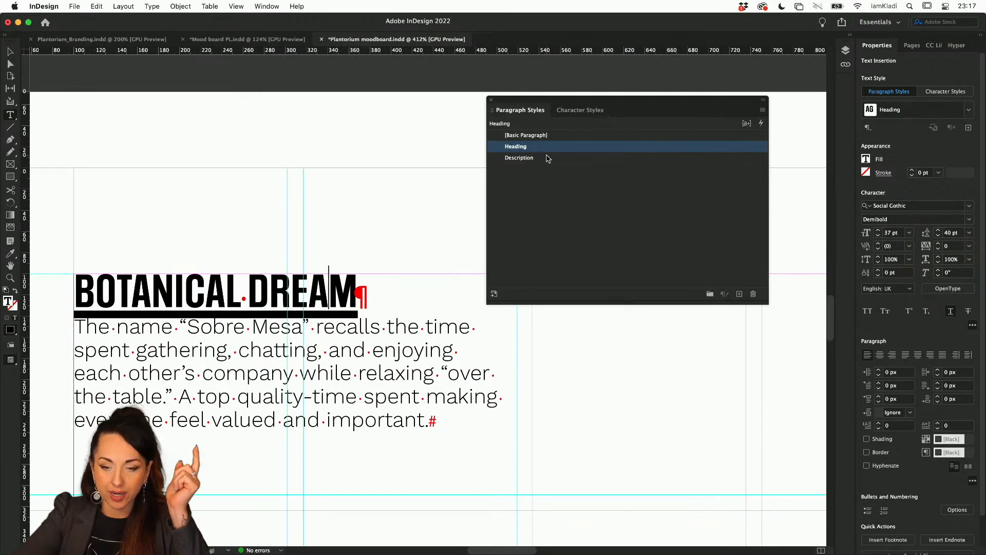
pyautogui.click(568, 111)
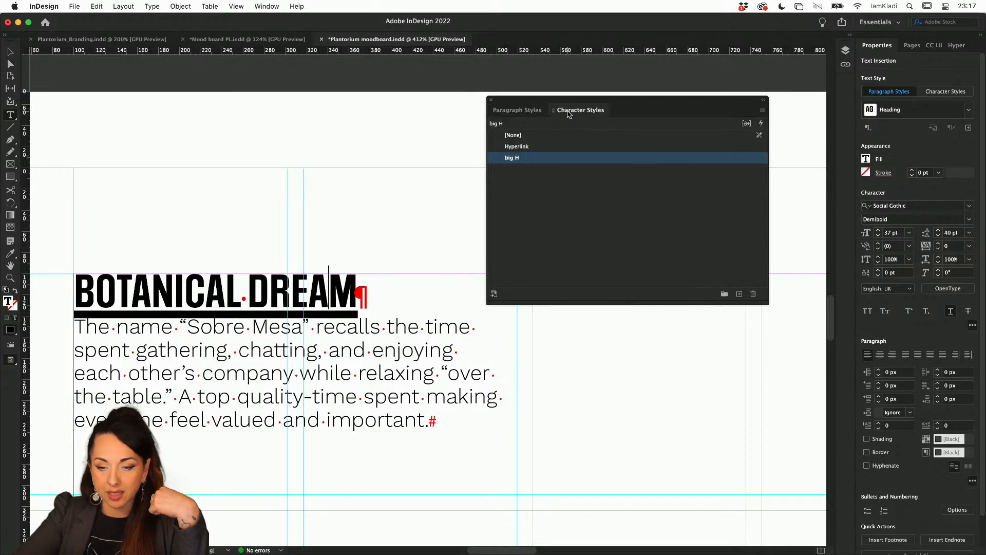
pyautogui.click(520, 111)
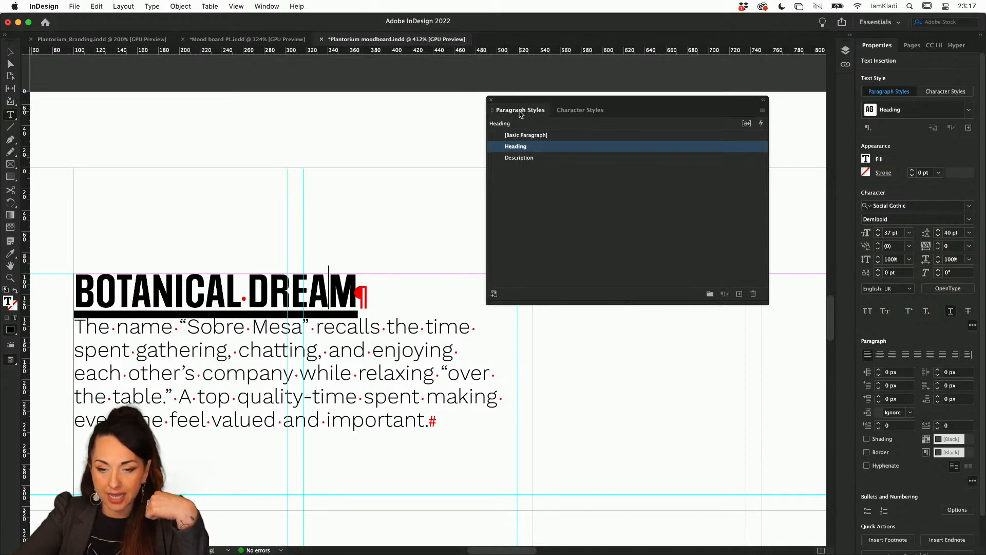
pyautogui.click(524, 160)
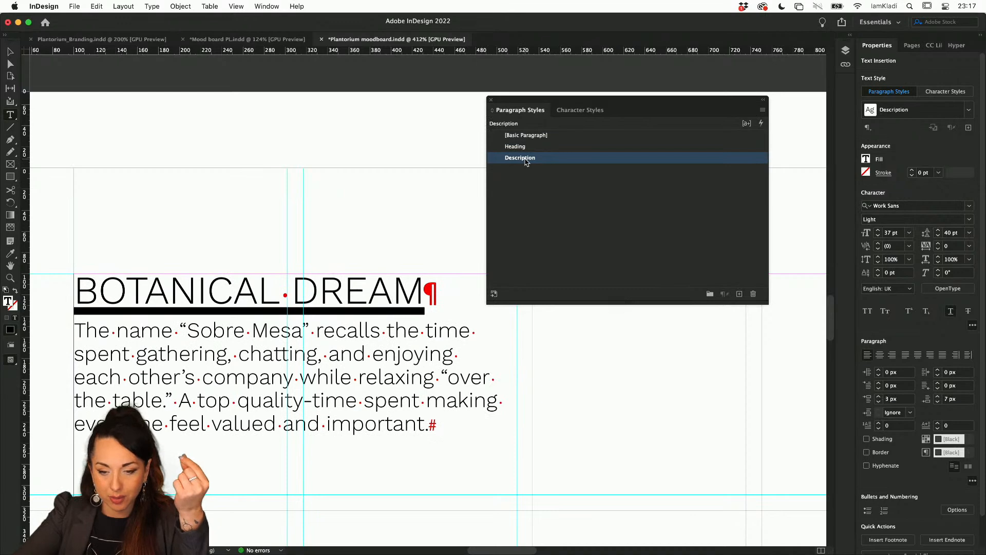
pyautogui.click(526, 160)
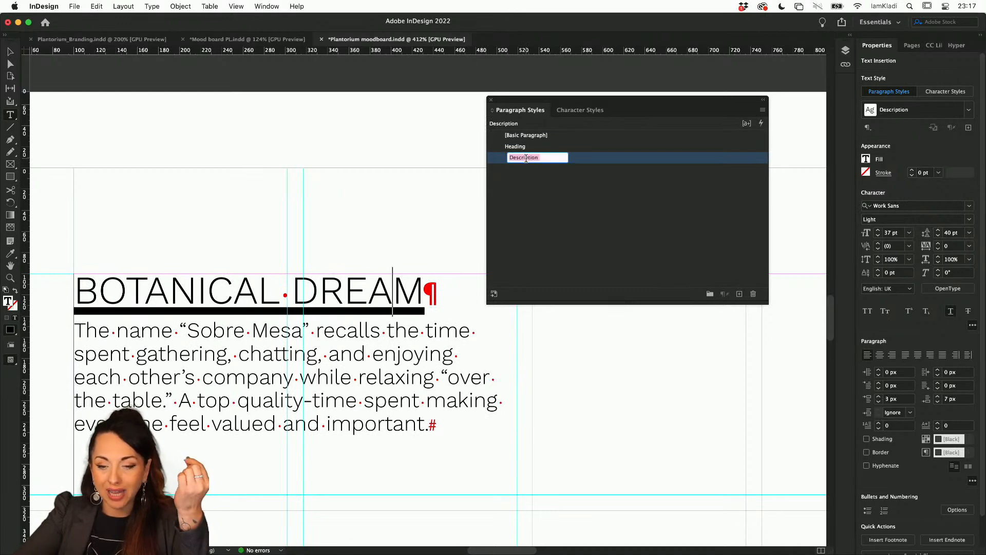
pyautogui.click(582, 158)
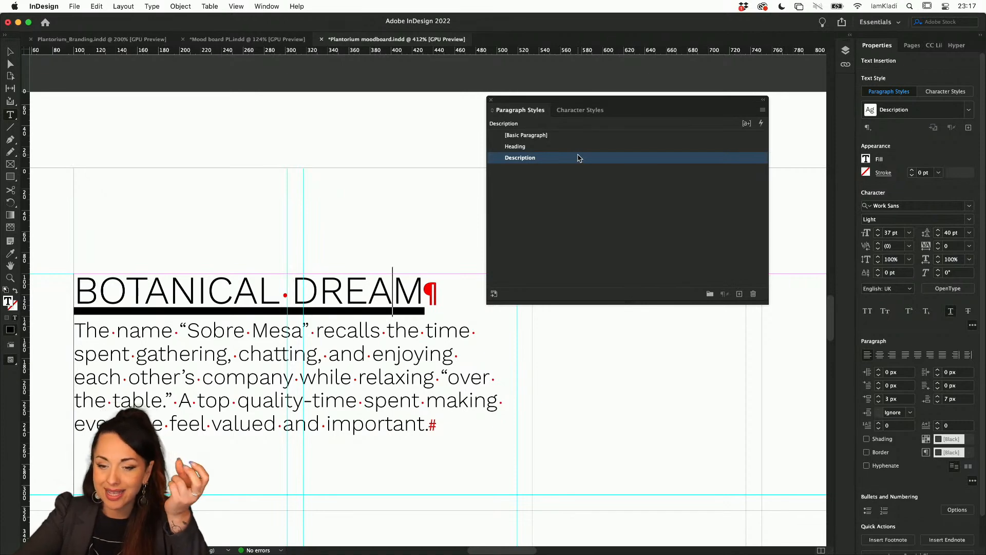
# - Remove the "big H" character style from the whole BOTANICAL DREAM line by assigning [None]
pyautogui.click(593, 110)
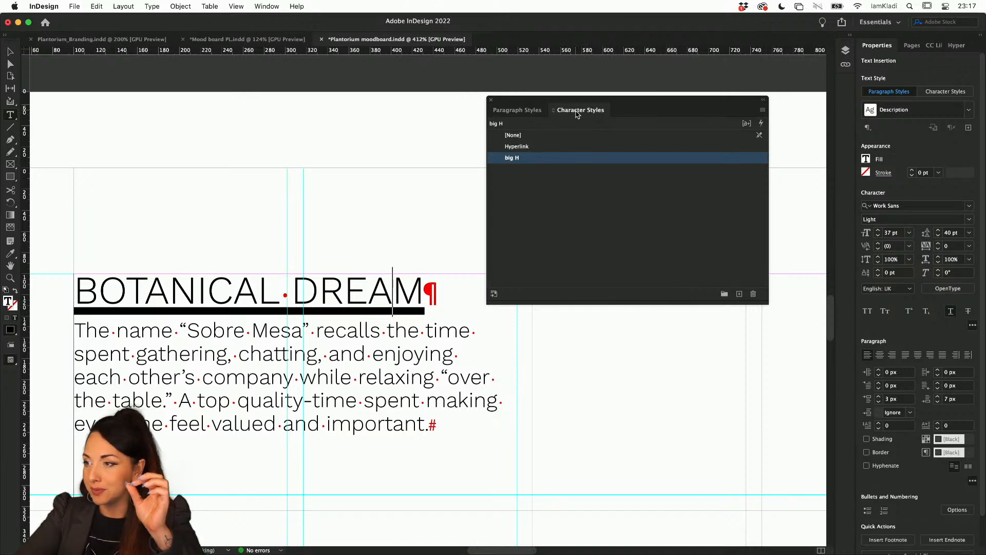
pyautogui.click(560, 135)
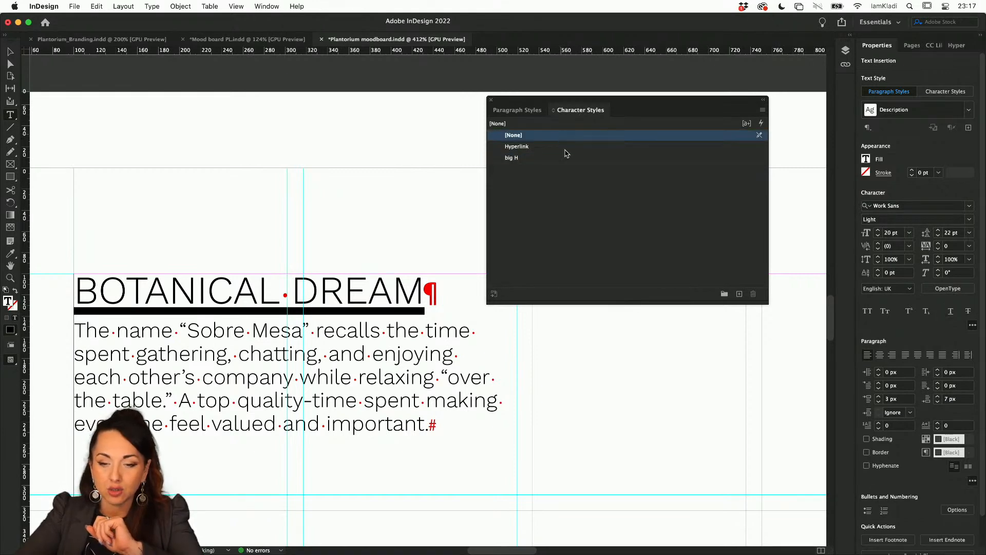
pyautogui.click(528, 135)
pyautogui.tripleClick(384, 287)
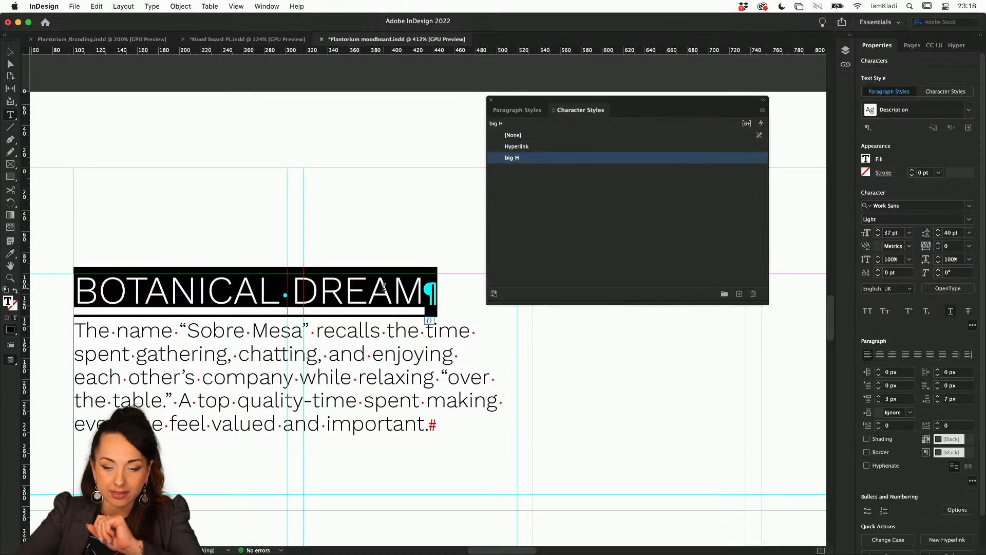
pyautogui.click(522, 136)
pyautogui.click(384, 313)
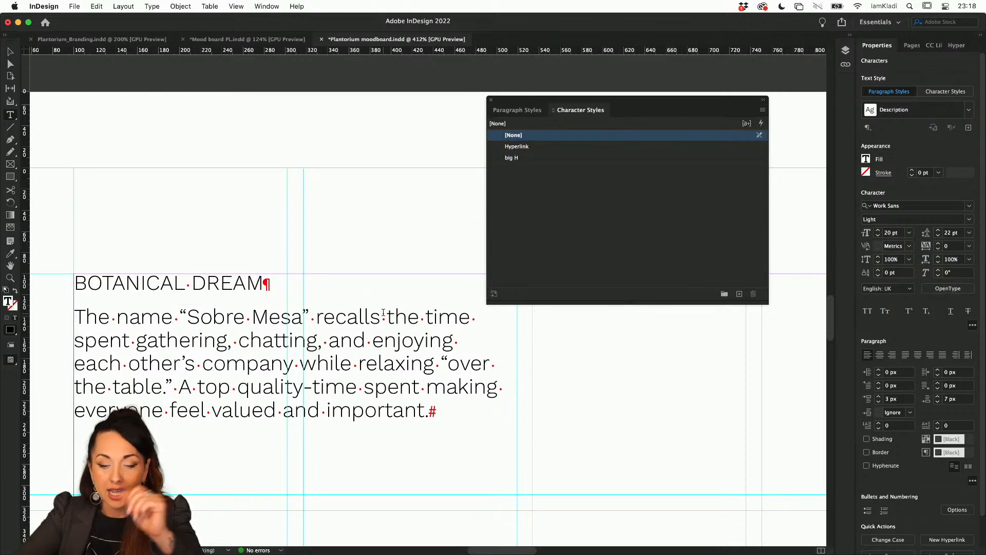
# - Apply the Heading paragraph style and the "big H" character style to the BOTANICAL DREAM line
pyautogui.click(532, 110)
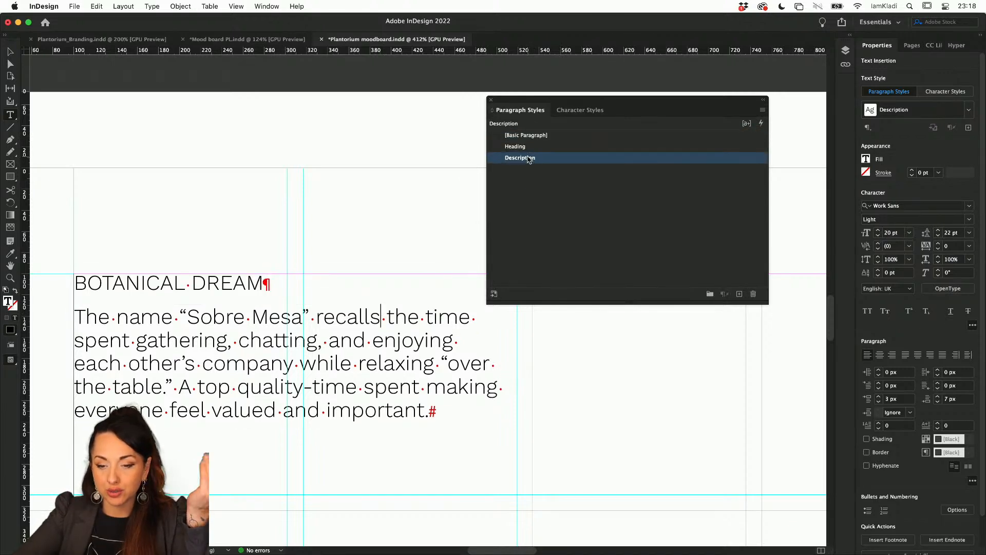
pyautogui.tripleClick(213, 278)
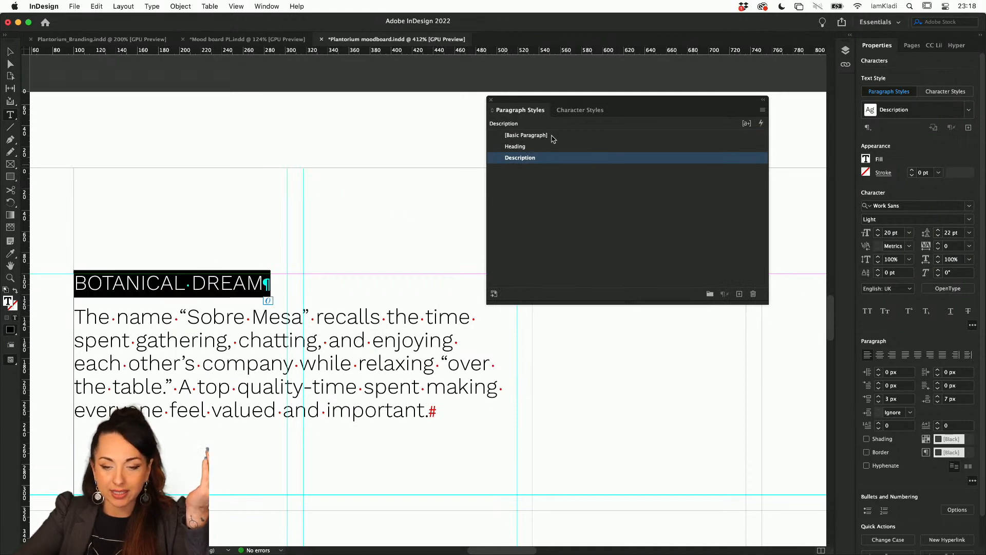
pyautogui.click(568, 146)
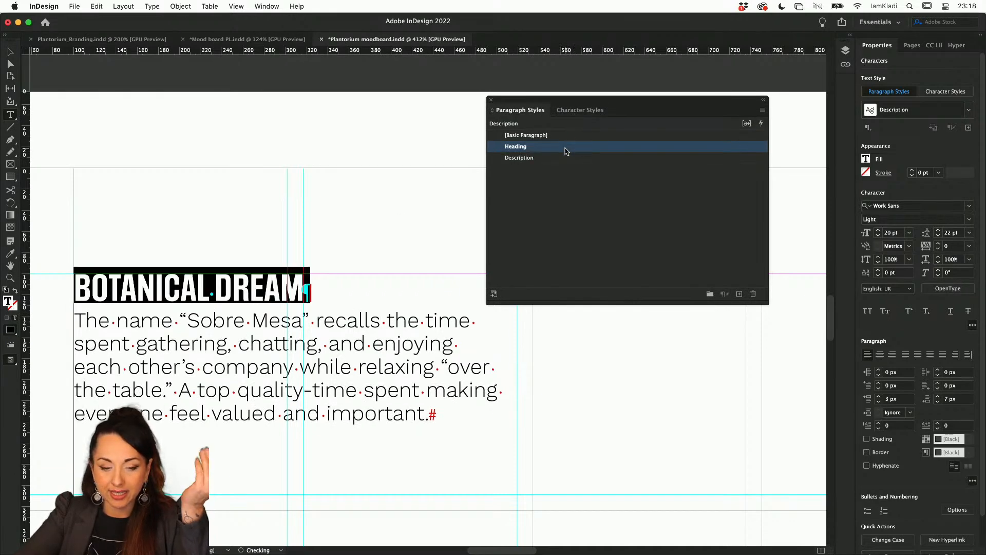
pyautogui.click(576, 110)
pyautogui.click(568, 158)
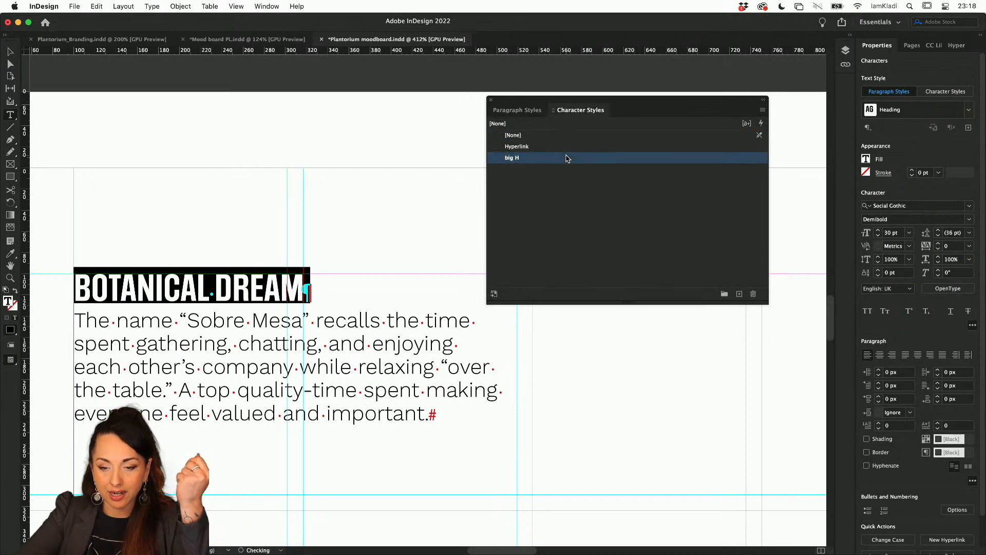
pyautogui.click(433, 236)
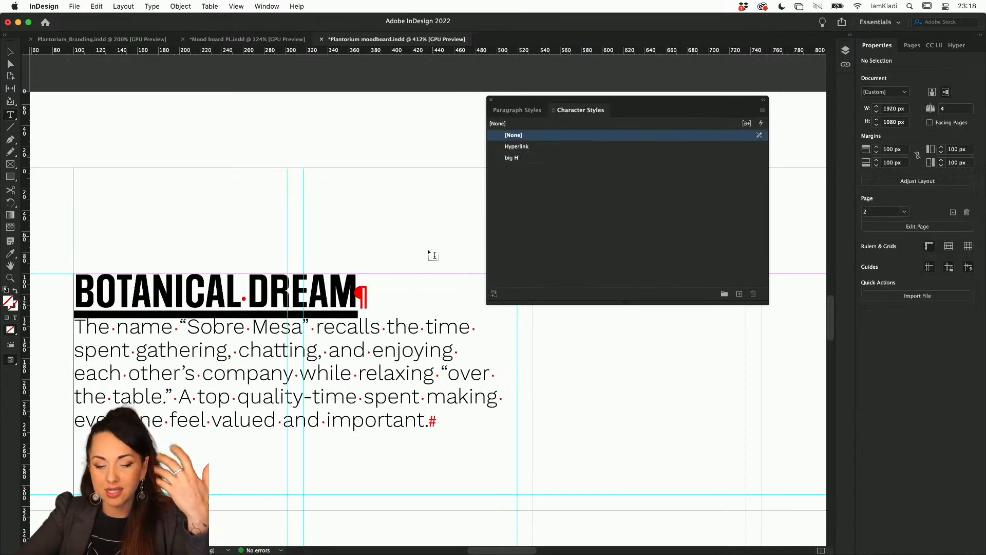
# - Select the paragraph below the heading and create a new paragraph style named "body copy" based on Description
pyautogui.tripleClick(375, 335)
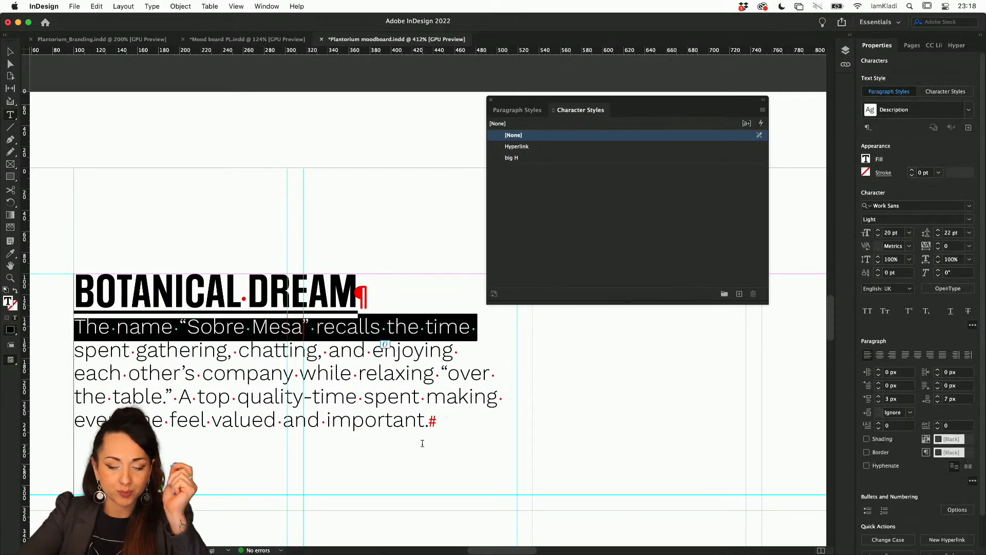
pyautogui.moveTo(429, 421); pyautogui.dragTo(66, 327)
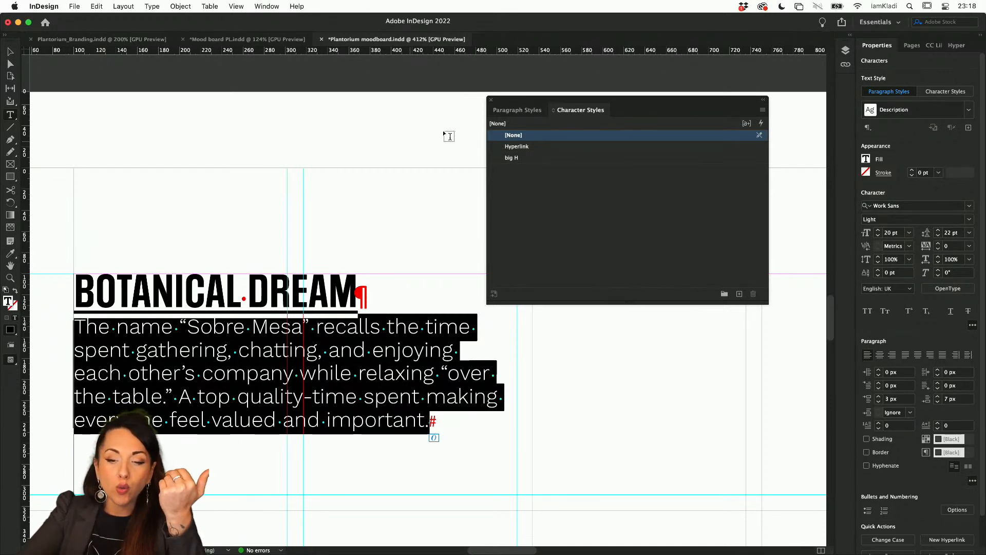
pyautogui.click(512, 114)
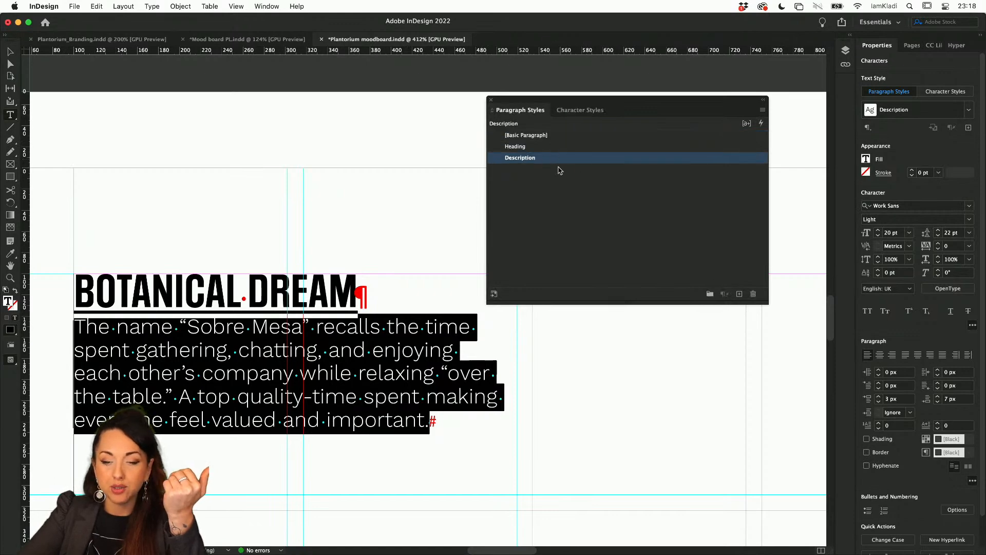
pyautogui.click(739, 293)
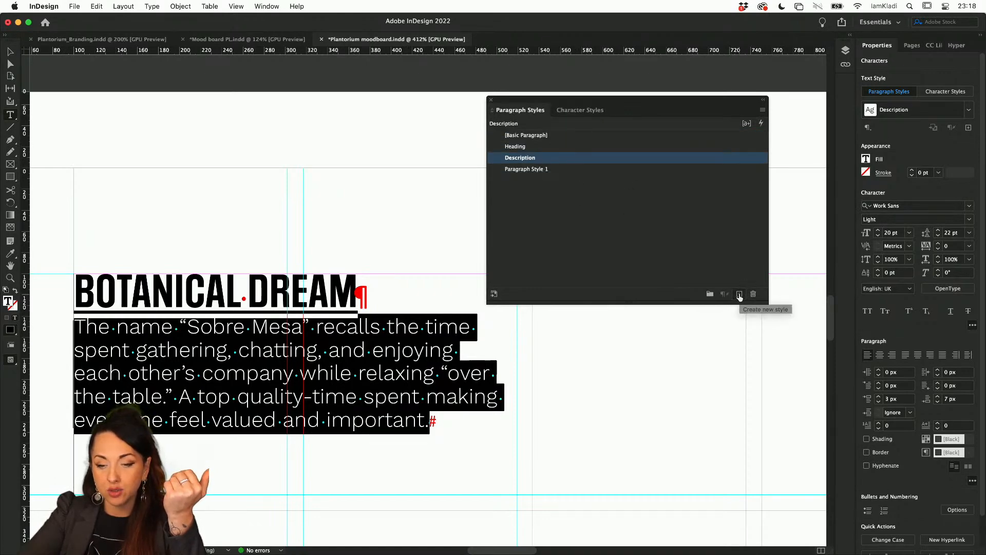
pyautogui.doubleClick(604, 169)
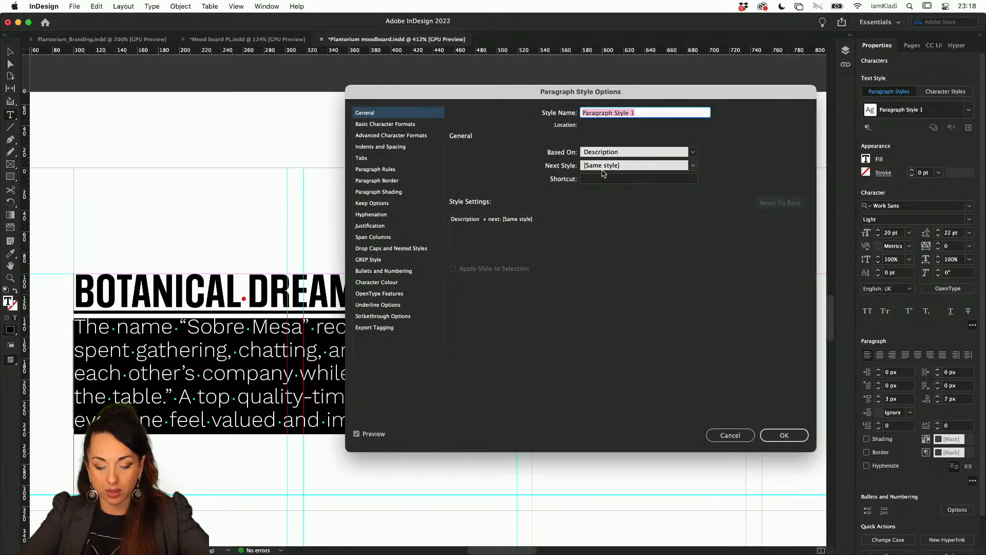
pyautogui.write('body copy')
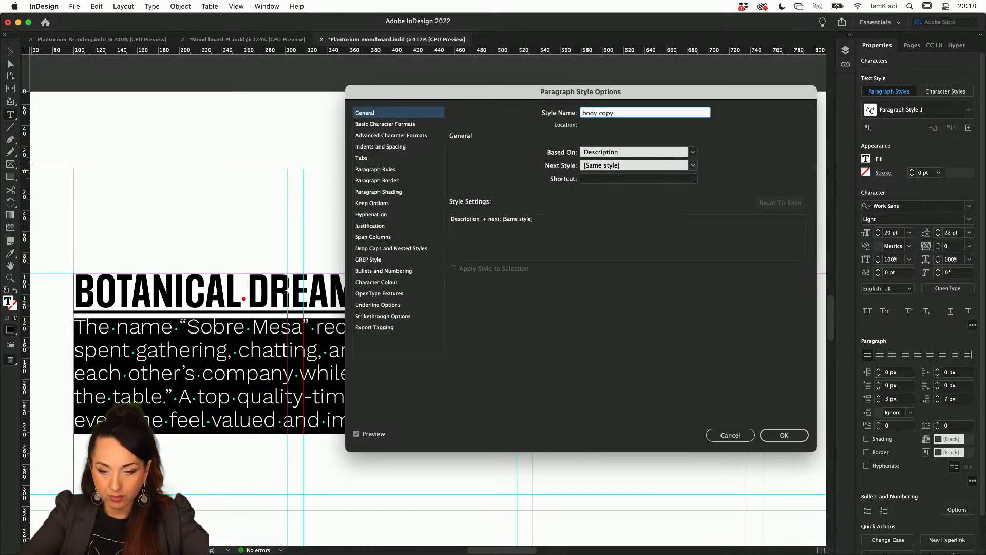
# - Capitalise the new paragraph style's name as "Body copy"
pyautogui.click(586, 113)
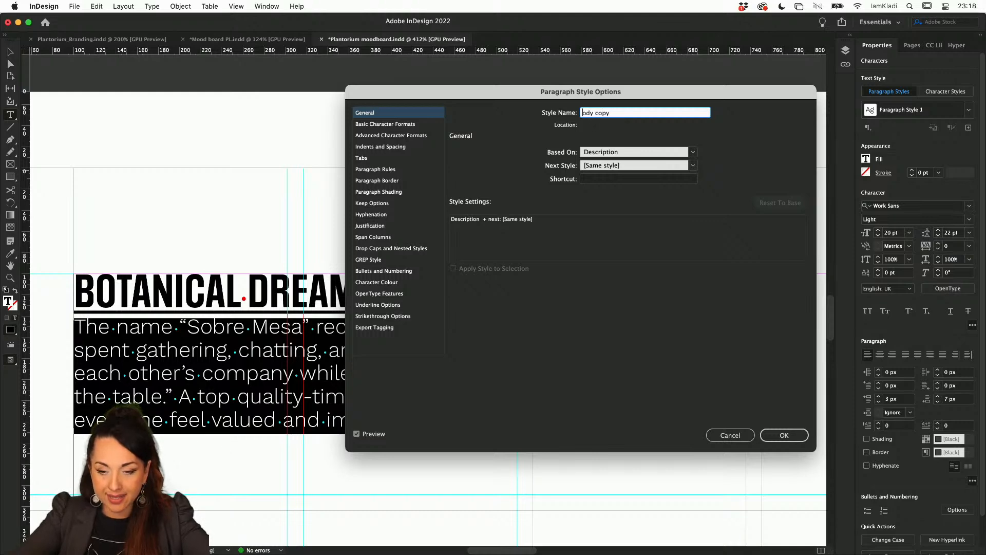
pyautogui.press('BackSpace')
pyautogui.write('B')
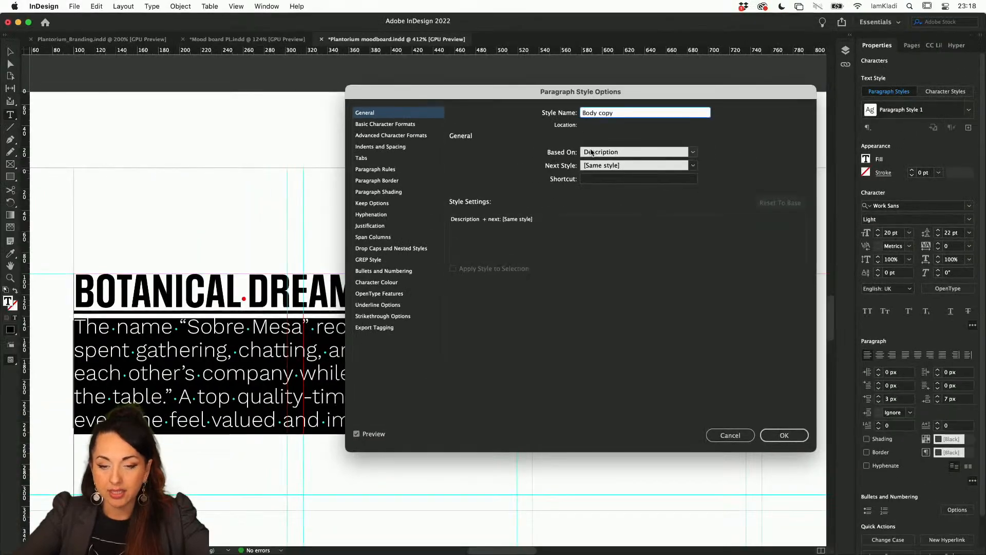
# - Set the Body copy style's font size to 23 pt and its leading to 25 pt
pyautogui.click(163, 119)
pyautogui.click(175, 99)
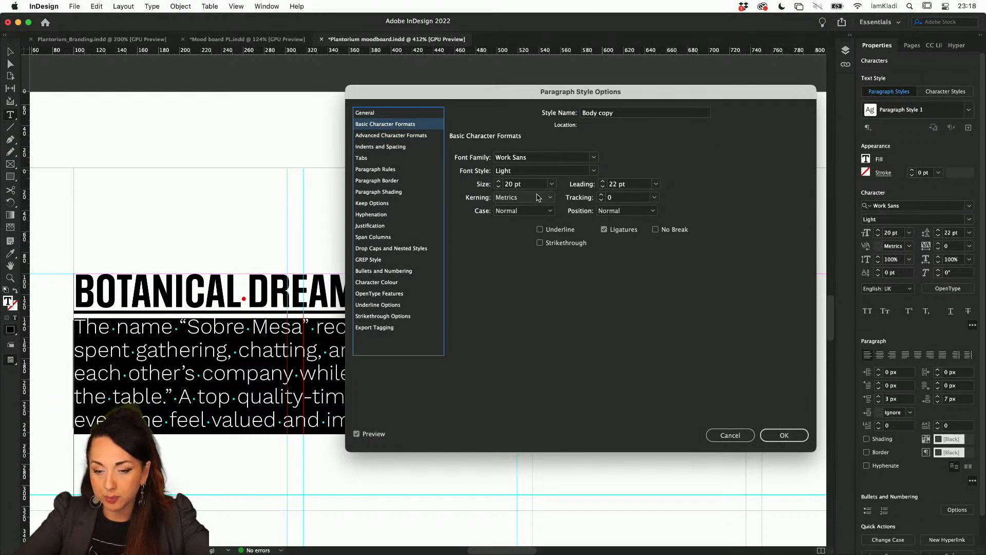
pyautogui.click(499, 182)
pyautogui.click(499, 181)
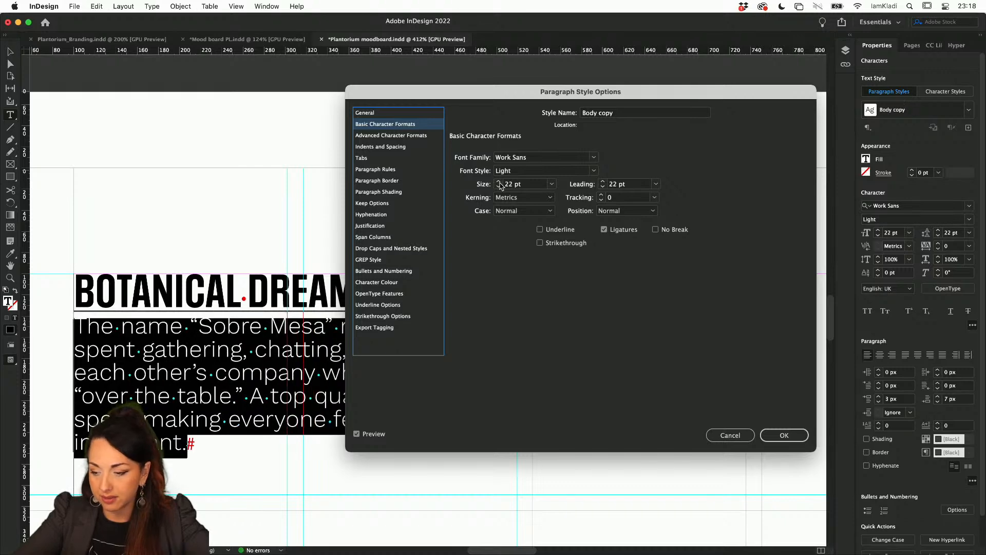
pyautogui.click(499, 182)
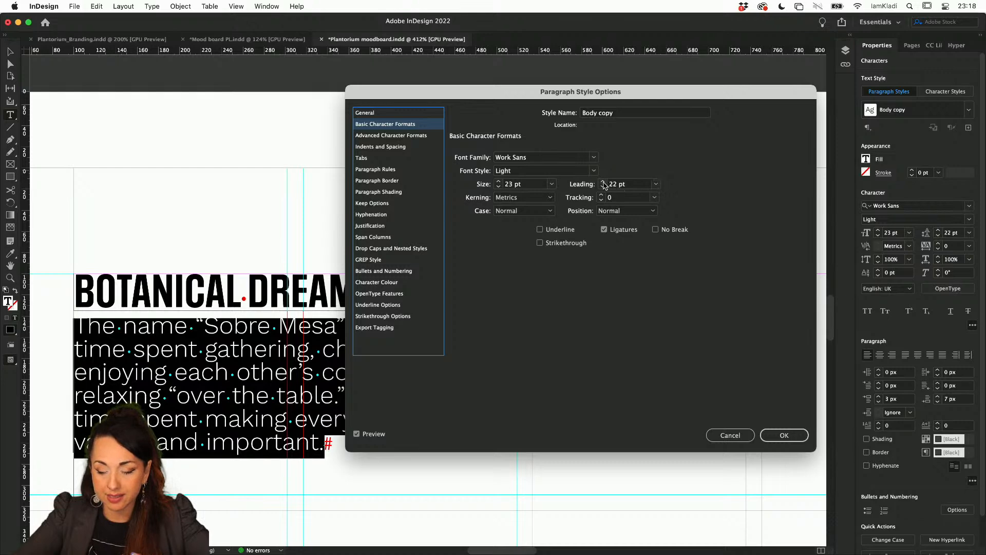
pyautogui.click(604, 182)
pyautogui.click(603, 182)
pyautogui.click(604, 182)
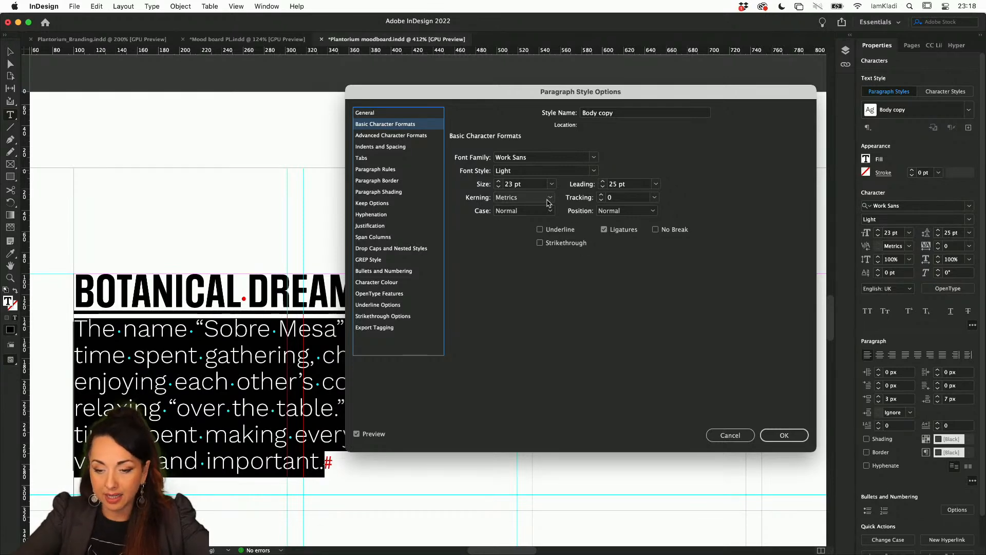
# - Set the Body copy style's space before to 16 px
pyautogui.click(400, 147)
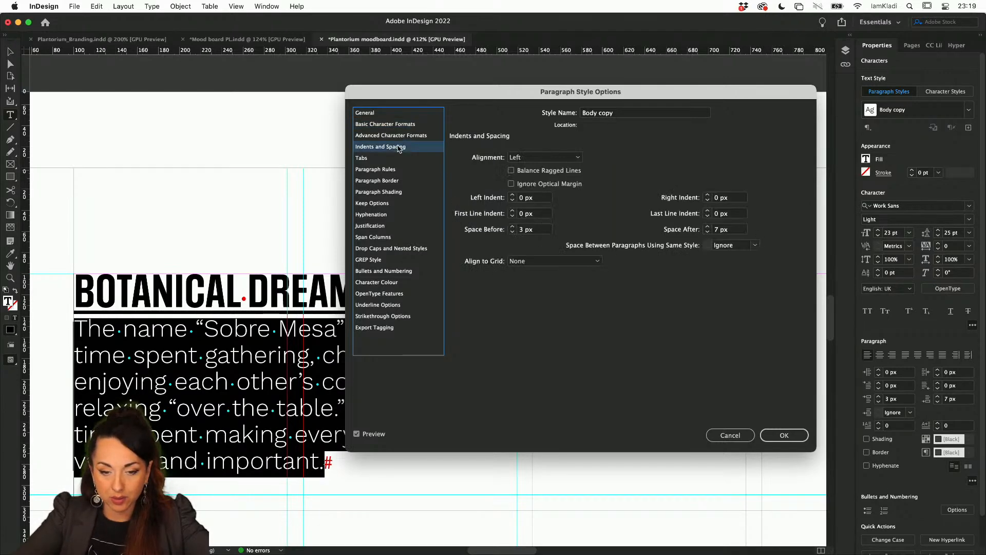
pyautogui.click(512, 227)
pyautogui.click(512, 227)
pyautogui.click(512, 227)
pyautogui.click(512, 226)
pyautogui.click(512, 227)
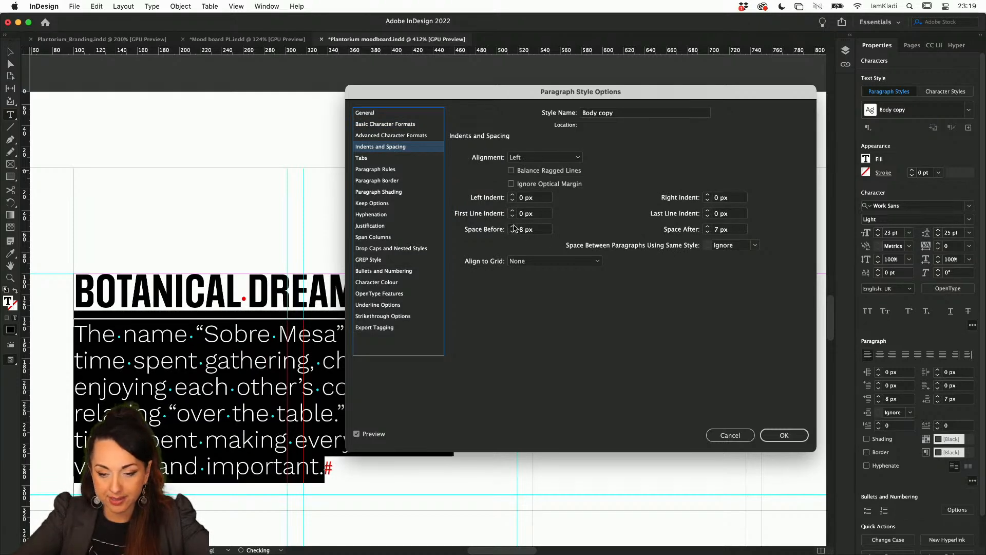
pyautogui.click(513, 227)
pyautogui.click(513, 227)
pyautogui.click(512, 226)
pyautogui.click(512, 226)
pyautogui.click(512, 227)
pyautogui.click(513, 227)
pyautogui.click(512, 227)
pyautogui.click(512, 227)
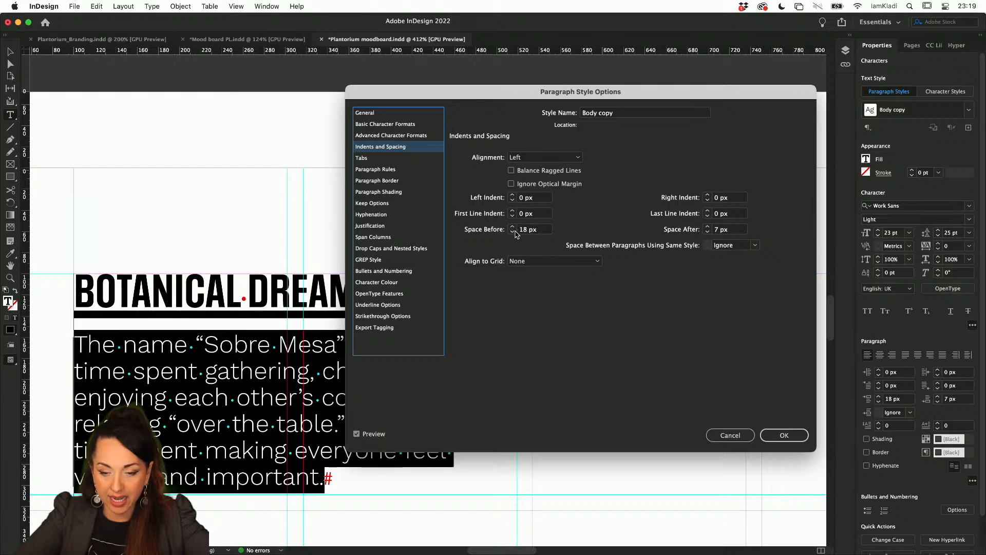
pyautogui.click(513, 232)
pyautogui.click(513, 232)
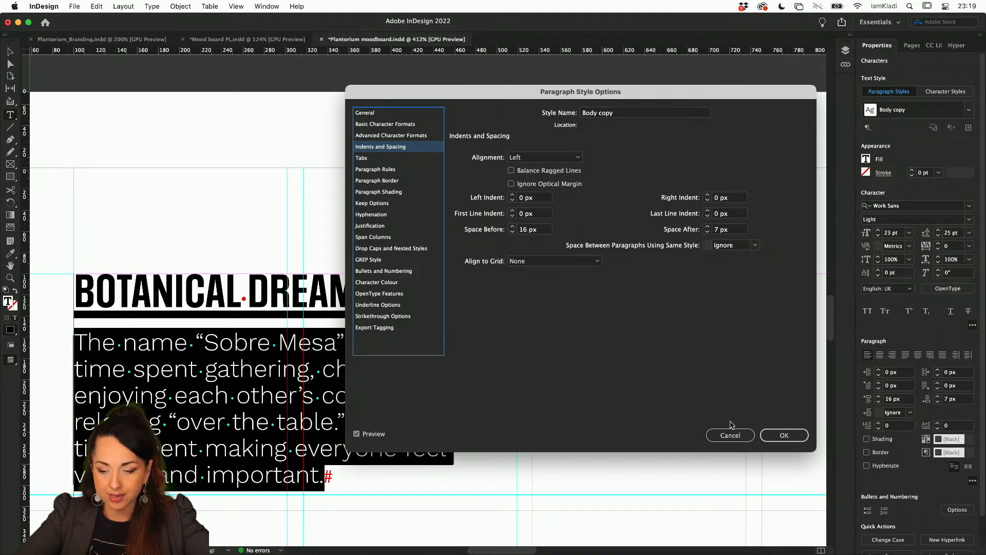
# - Increase the Body copy style's leading to 26 pt, save the style and deselect the text
pyautogui.click(397, 125)
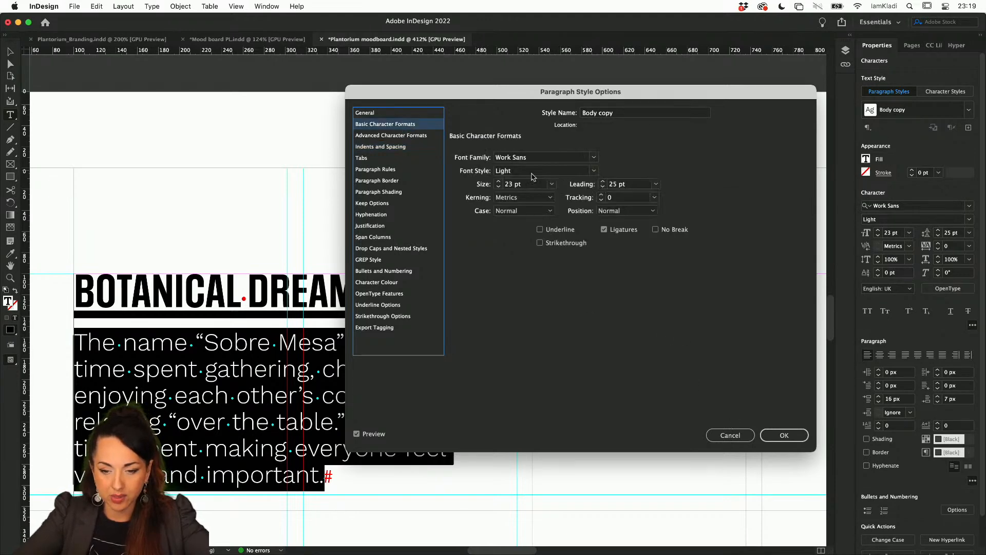
pyautogui.click(603, 182)
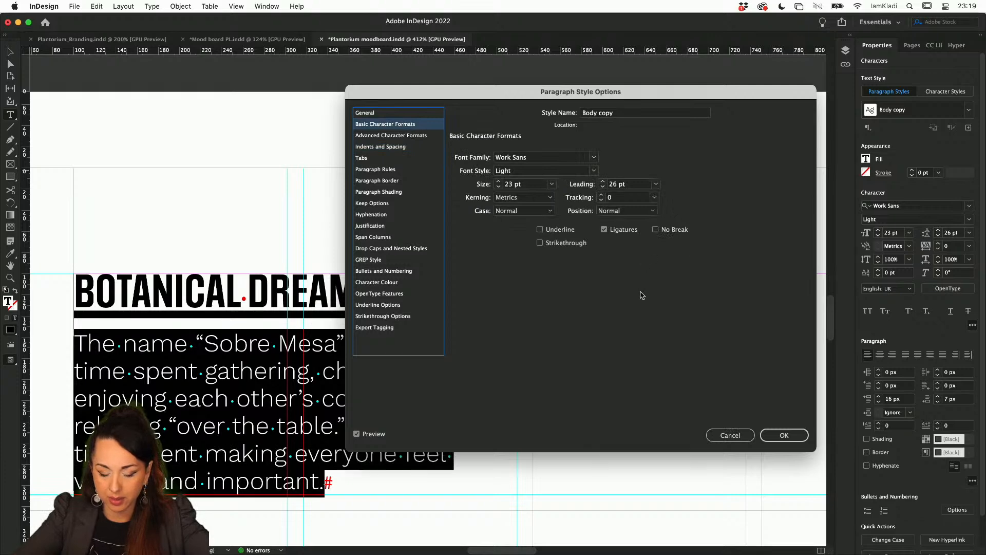
pyautogui.click(784, 434)
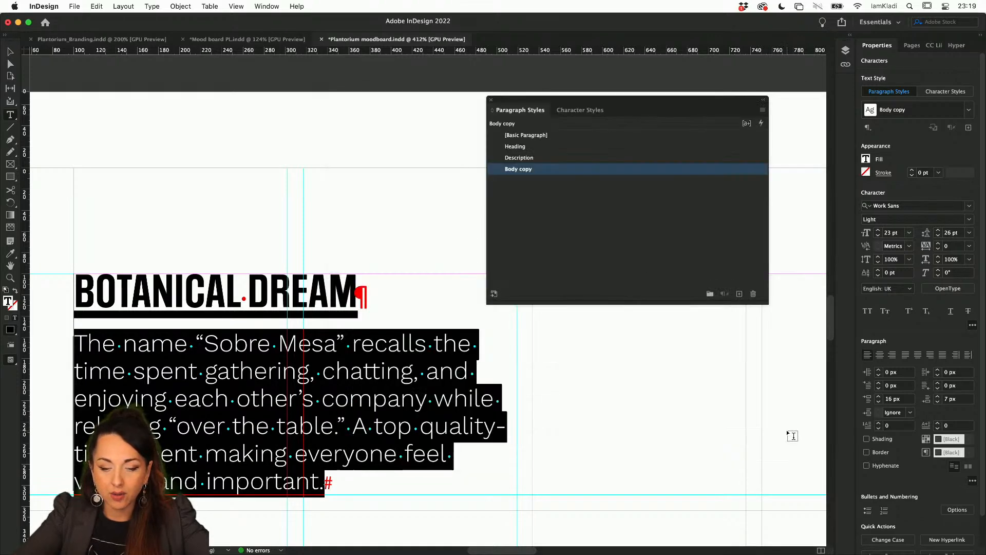
pyautogui.click(714, 458)
# - Reopen the Body copy paragraph style from the page 2 paragraph and check that Hyphenate is off
pyautogui.scroll(-3, 599, 428)
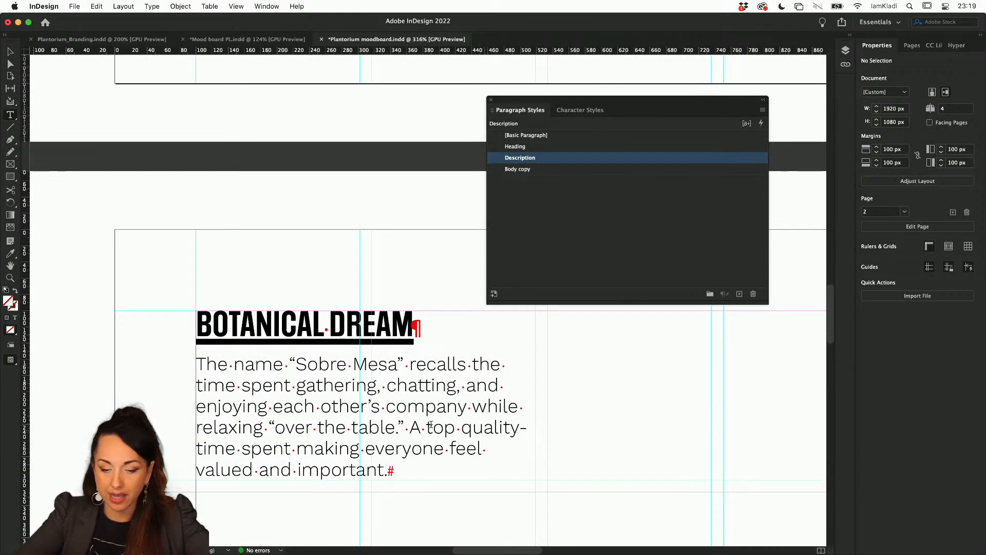
pyautogui.click(461, 385)
pyautogui.doubleClick(574, 170)
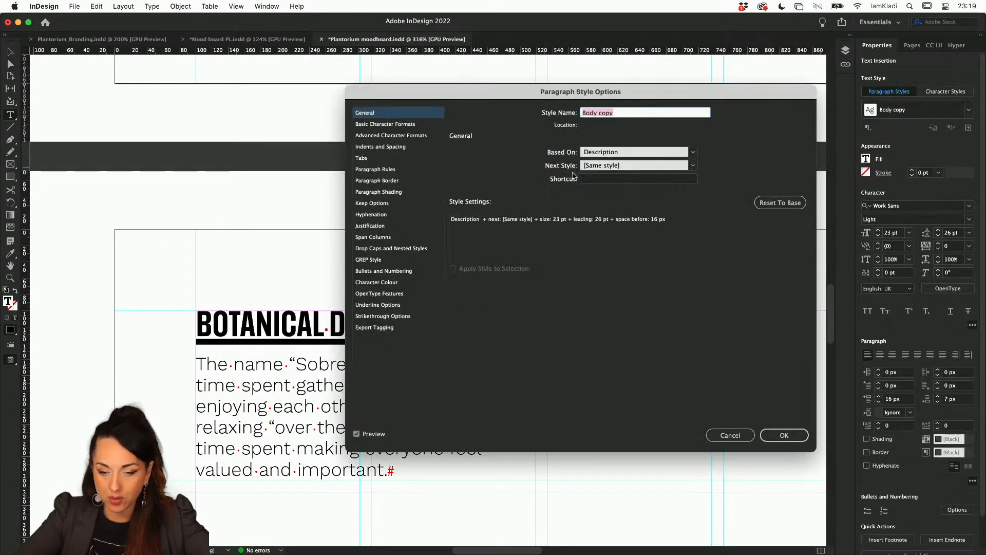
pyautogui.click(406, 215)
pyautogui.click(492, 154)
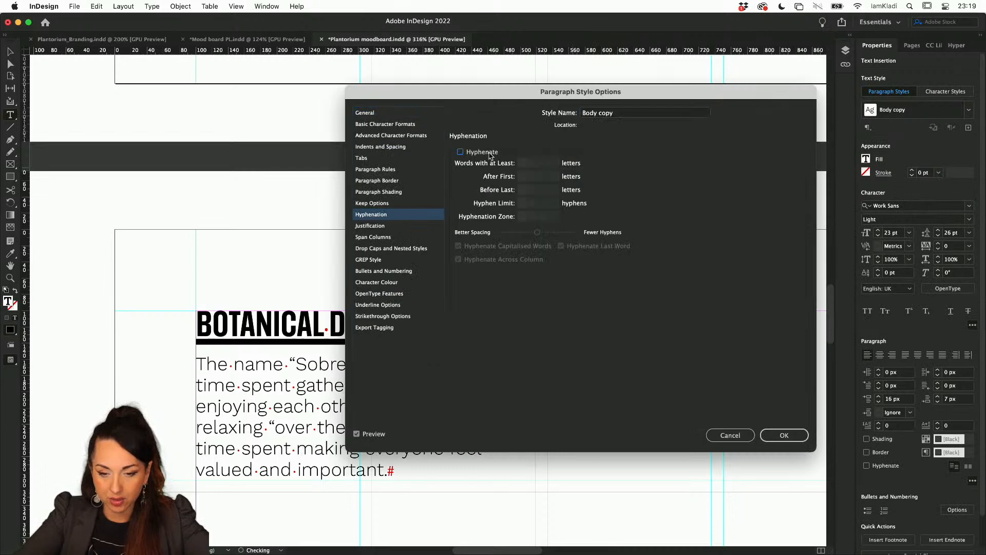
pyautogui.click(783, 437)
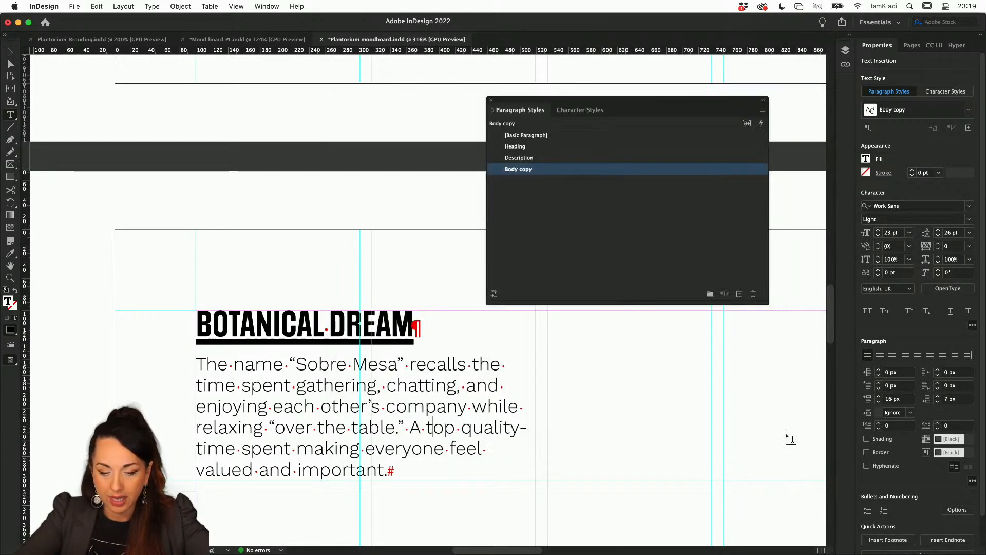
# - Leave text editing, activate the Rectangle Frame tool and dock the floating Paragraph Styles and Character Styles panels beside Properties
pyautogui.scroll(-5, 419, 330)
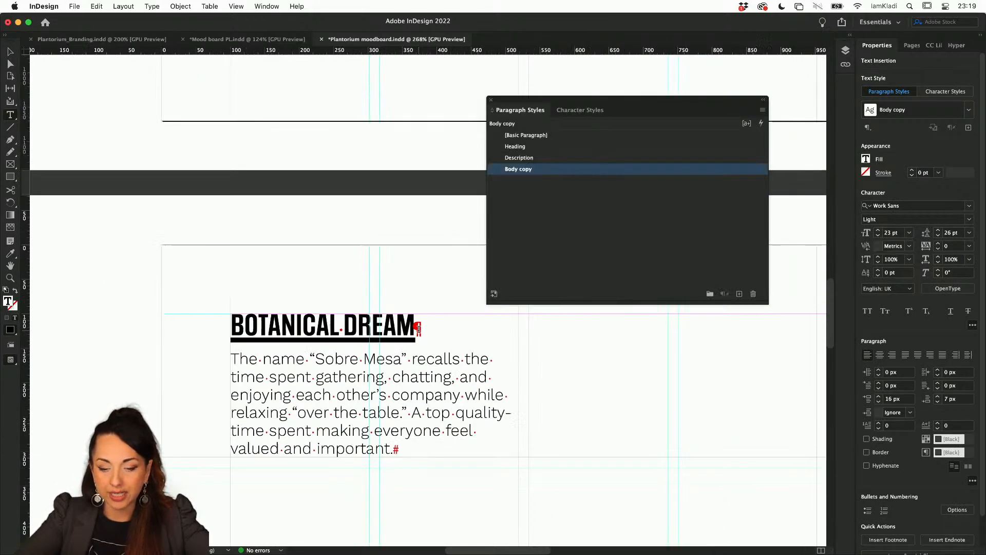
pyautogui.scroll(5, 419, 330)
pyautogui.hscroll(3, 419, 330)
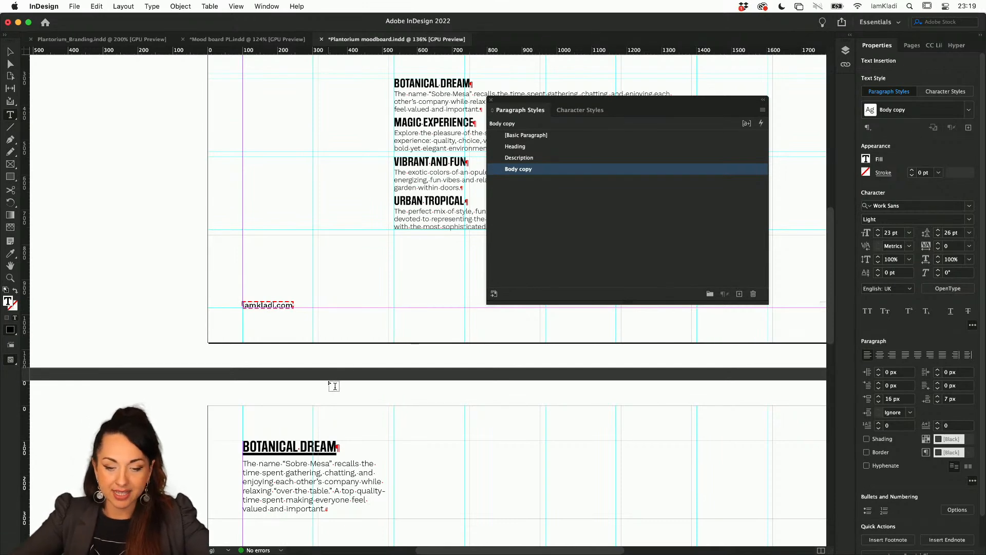
pyautogui.scroll(-3, 334, 386)
pyautogui.scroll(-2, 333, 386)
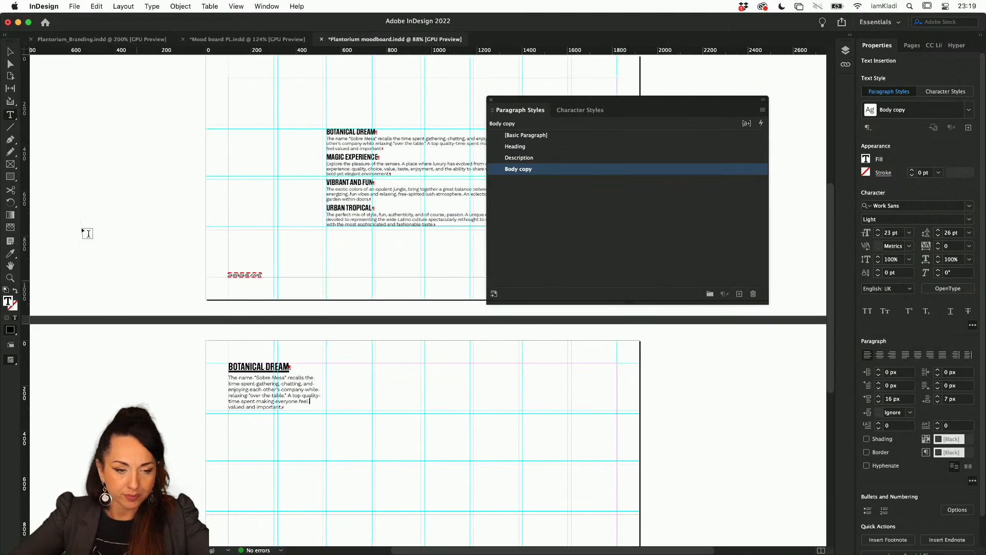
pyautogui.press('Escape')
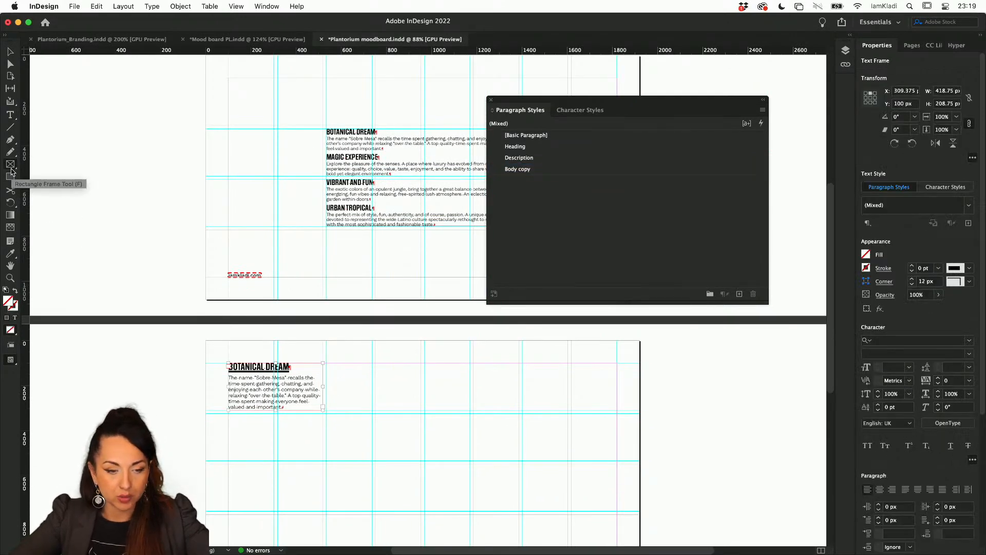
pyautogui.click(10, 164)
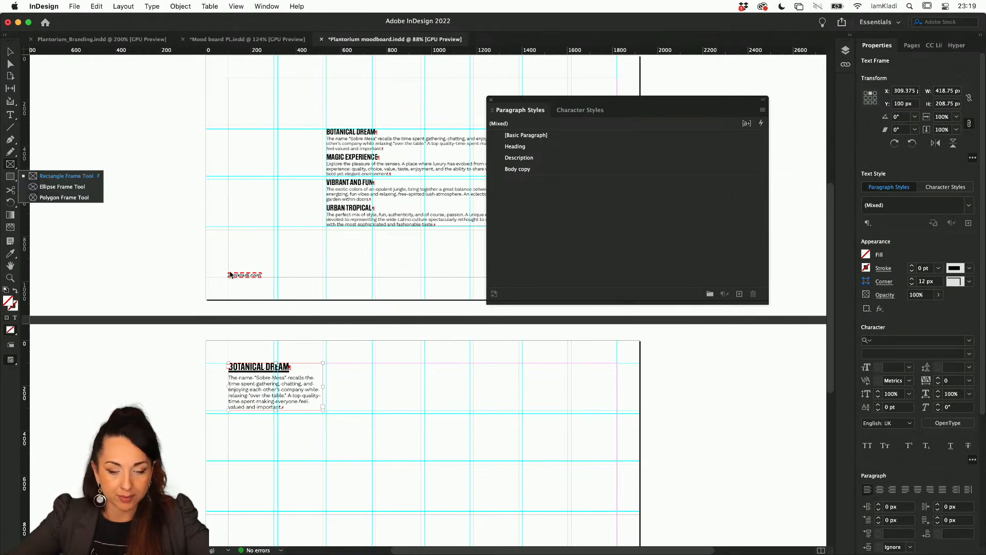
pyautogui.click(9, 166)
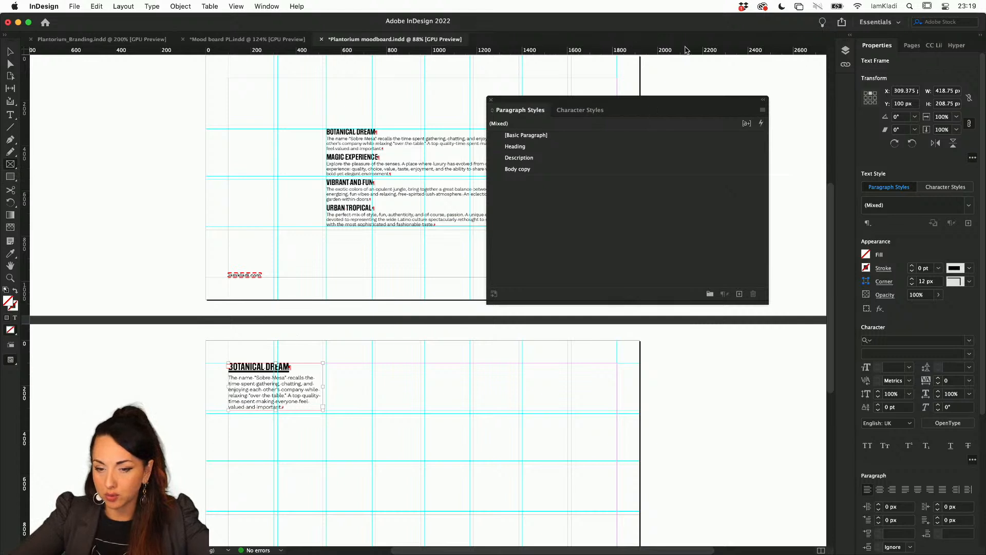
pyautogui.moveTo(570, 101); pyautogui.dragTo(852, 118)
pyautogui.click(888, 102)
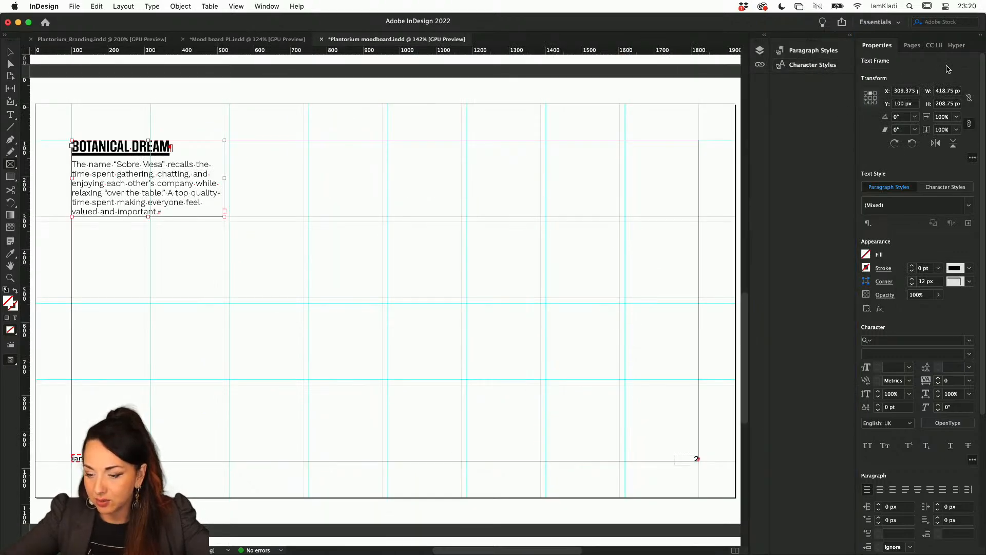
# - Lock the text layer and make the images layer active
pyautogui.click(761, 50)
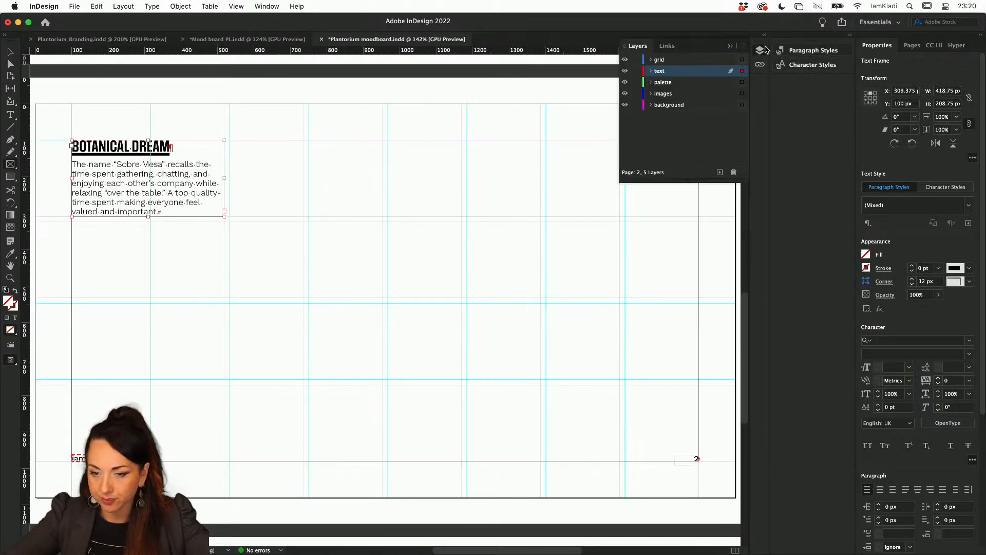
pyautogui.click(636, 71)
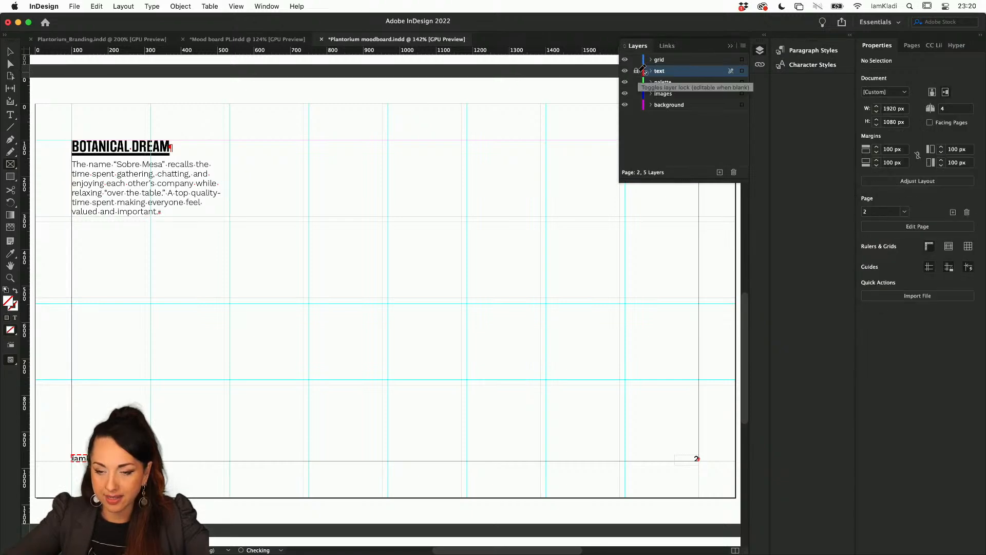
pyautogui.click(659, 95)
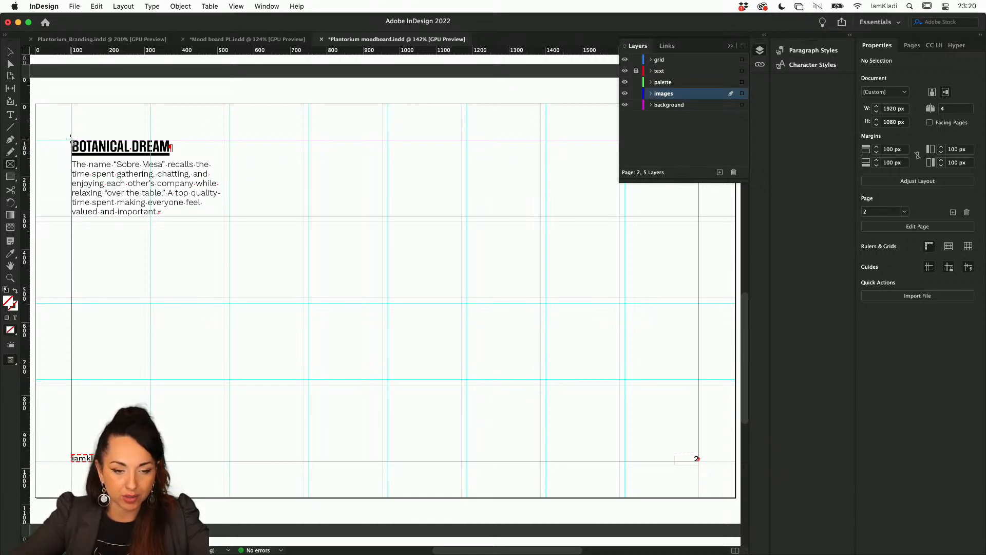
pyautogui.moveTo(70, 138); pyautogui.dragTo(700, 458)
pyautogui.press('super+z')
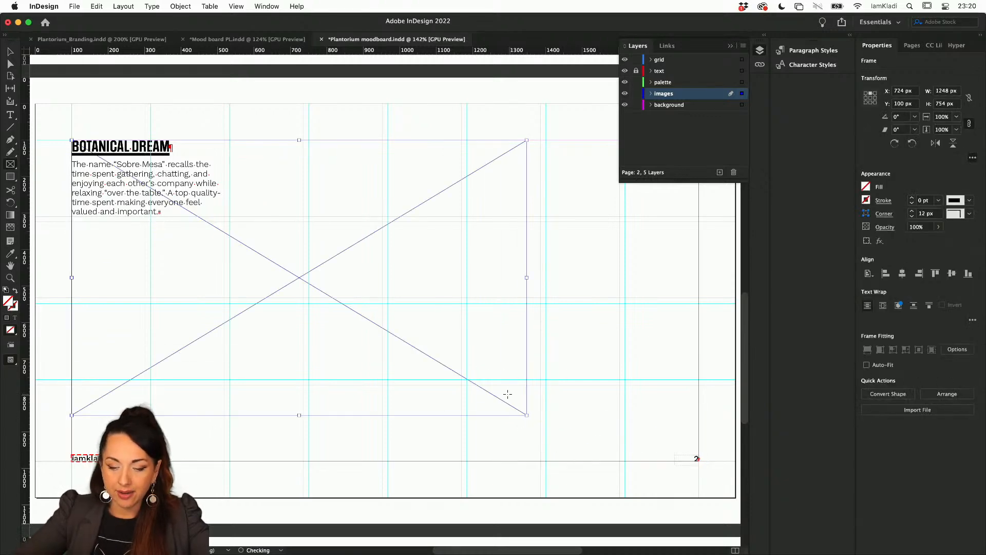
pyautogui.press('v')
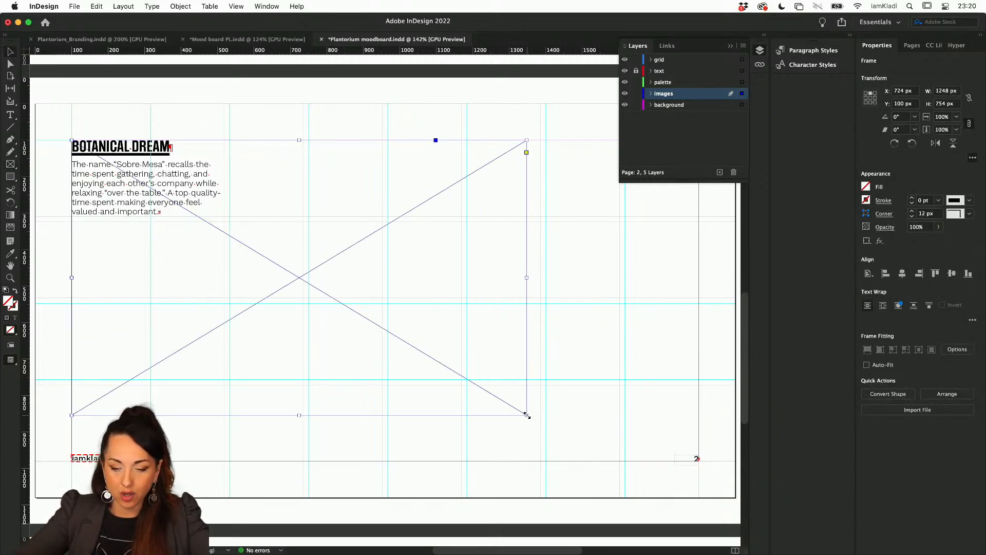
pyautogui.moveTo(527, 417); pyautogui.dragTo(502, 454)
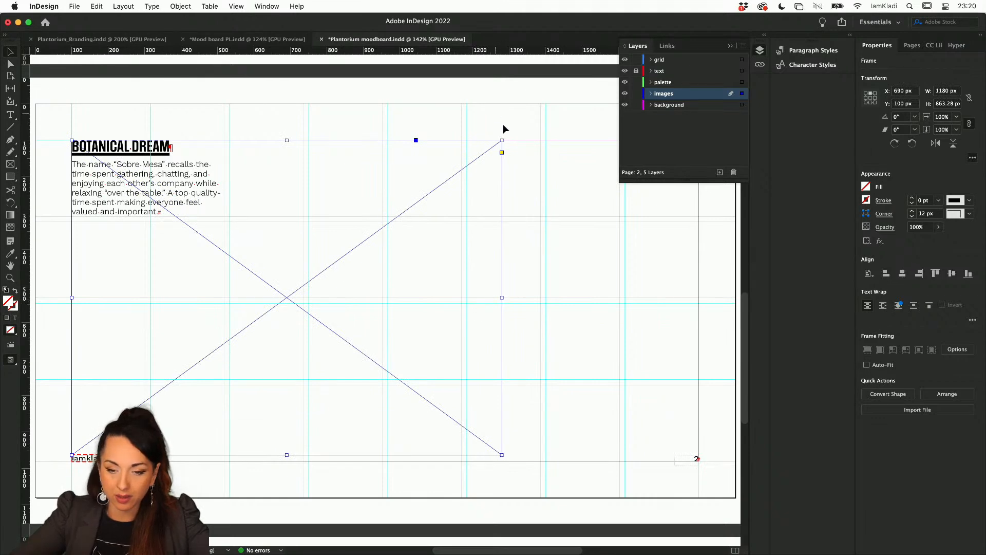
pyautogui.moveTo(503, 139); pyautogui.dragTo(518, 332)
pyautogui.moveTo(565, 352); pyautogui.dragTo(164, 314)
pyautogui.moveTo(229, 344); pyautogui.dragTo(230, 187)
pyautogui.moveTo(219, 117); pyautogui.dragTo(509, 382)
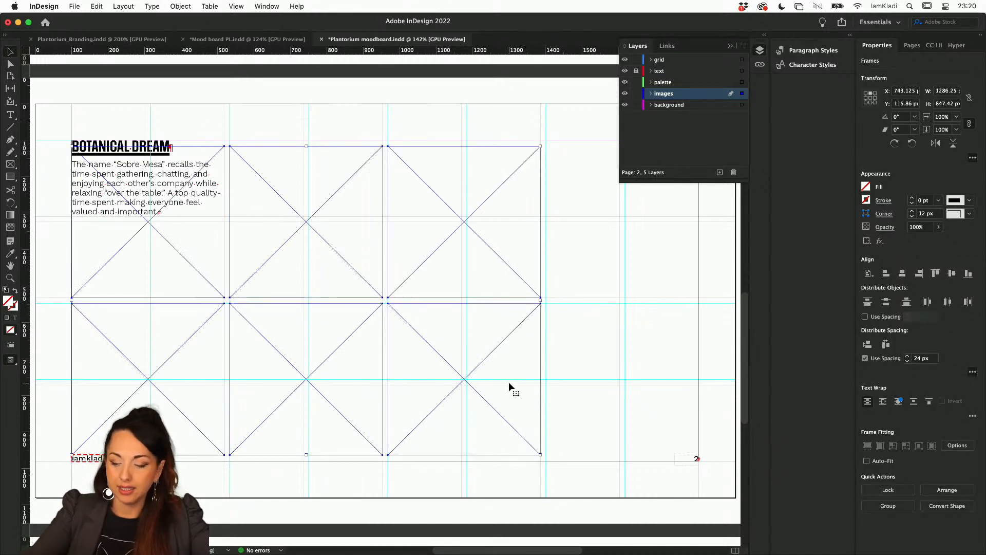
pyautogui.press('Delete')
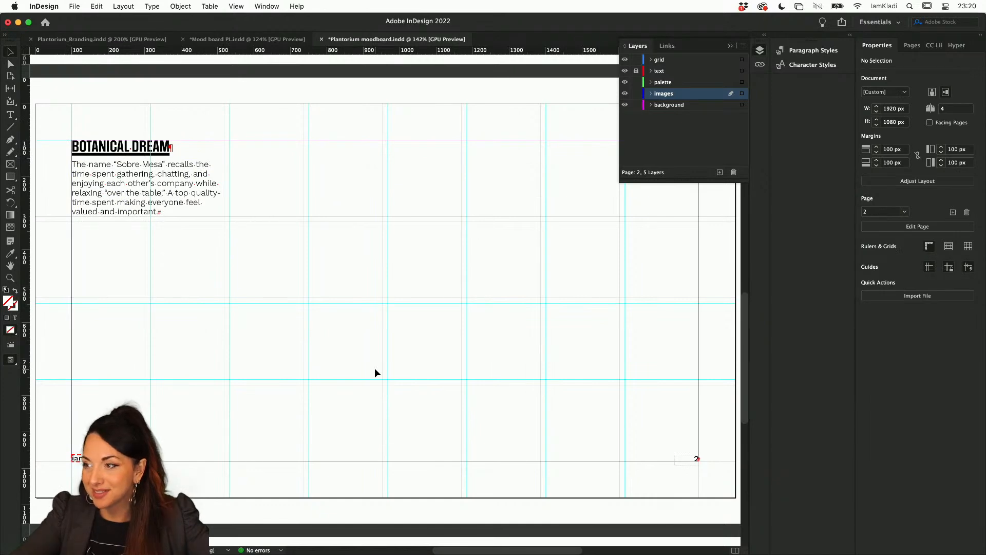
# - Draw a grid of rectangle frames, four columns by two rows, spanning page 2's margins at 1720 × 880 px on the images layer
pyautogui.hscroll(-2, 164, 230)
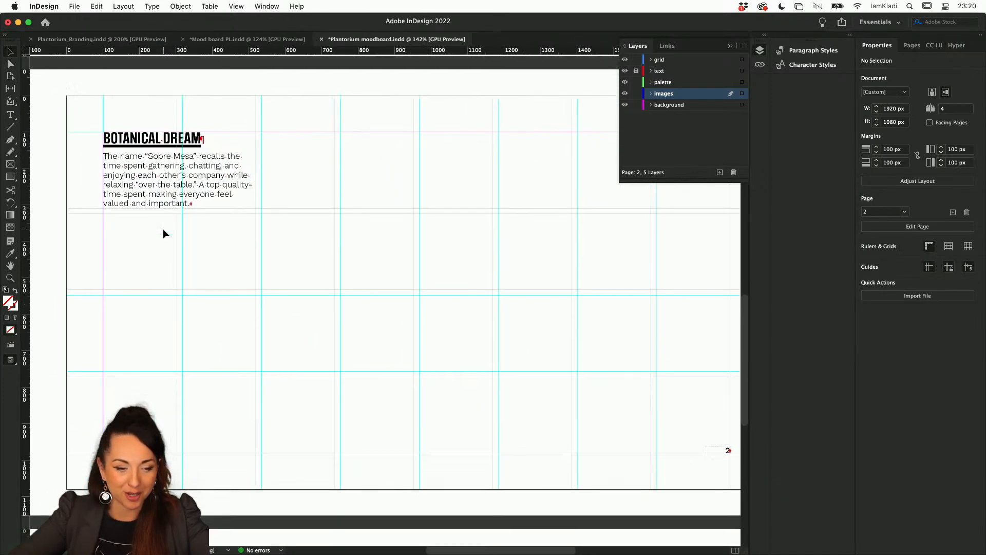
pyautogui.click(14, 165)
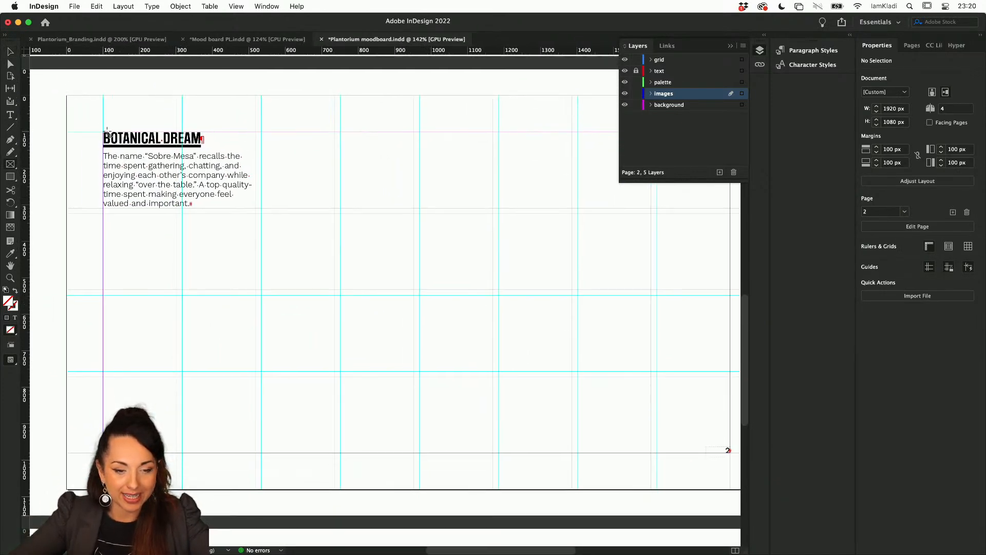
pyautogui.moveTo(101, 131); pyautogui.dragTo(729, 454)
pyautogui.press('Right')
pyautogui.press('Right')
pyautogui.press('Left')
pyautogui.press('Left')
pyautogui.press('Right')
pyautogui.press('Right')
pyautogui.press('Up')
pyautogui.press('Up')
pyautogui.press('Down')
pyautogui.press('Up')
pyautogui.press('Left')
pyautogui.press('Right')
pyautogui.press('Up')
pyautogui.press('Down')
pyautogui.press('Down')
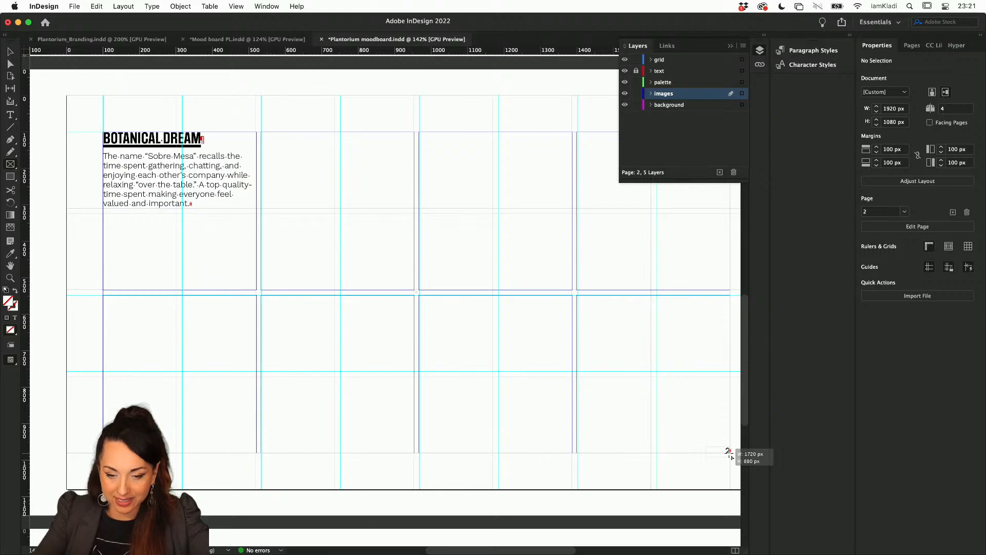
pyautogui.moveTo(730, 453); pyautogui.dragTo(729, 454)
# - Adjust the gaps between the gridded frames to match the page guides and check their alignment up close
pyautogui.press('super+Right')
pyautogui.press('super+Right')
pyautogui.press('super+Right')
pyautogui.press('super+Right')
pyautogui.press('super+Right')
pyautogui.press('super+Right')
pyautogui.press('super+Right')
pyautogui.press('super+Right')
pyautogui.press('super+Right')
pyautogui.press('super+Left')
pyautogui.press('super+Left')
pyautogui.press('super+Left')
pyautogui.press('super+Left')
pyautogui.press('super+Left')
pyautogui.press('super+Left')
pyautogui.press('super+Down')
pyautogui.press('super+Up')
pyautogui.scroll(5, 573, 257)
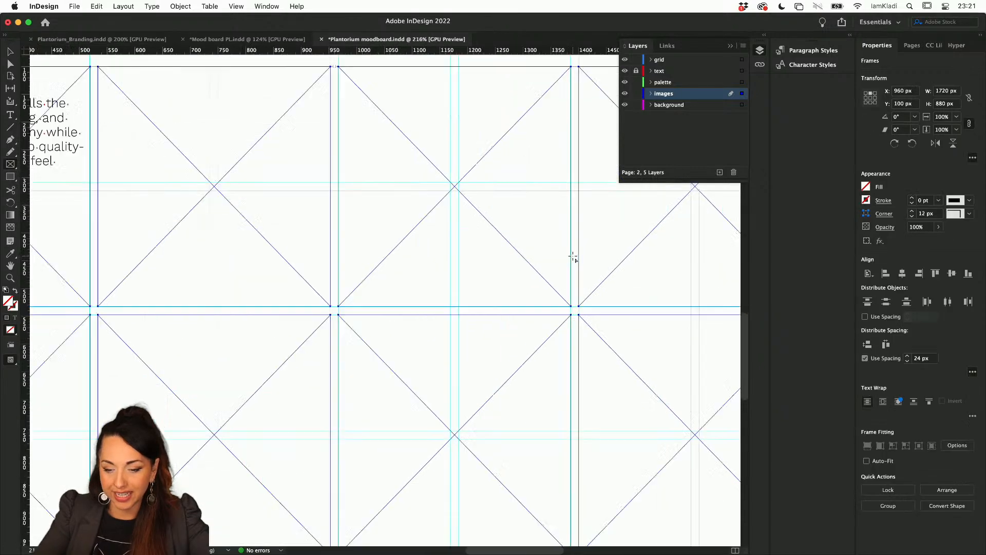
pyautogui.scroll(3, 574, 256)
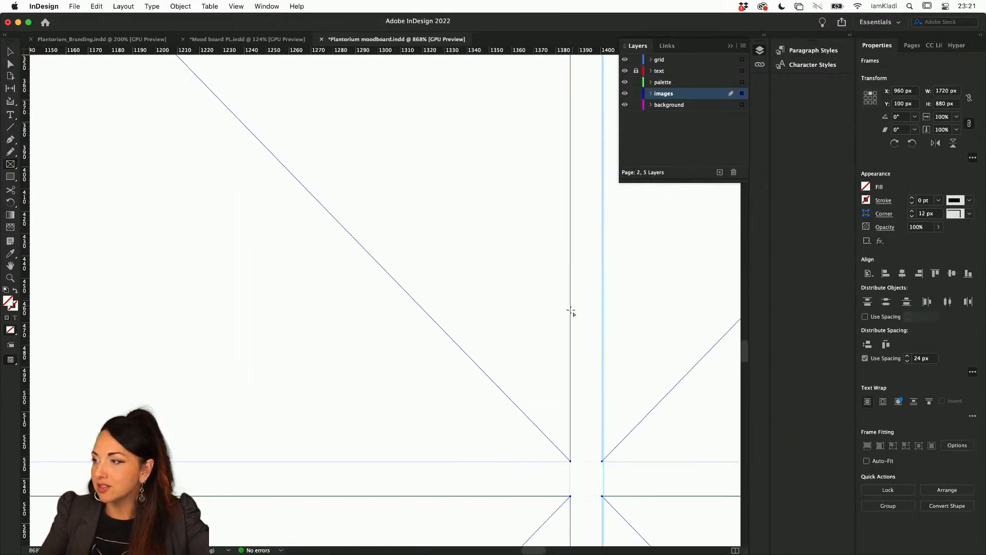
pyautogui.scroll(-8, 571, 311)
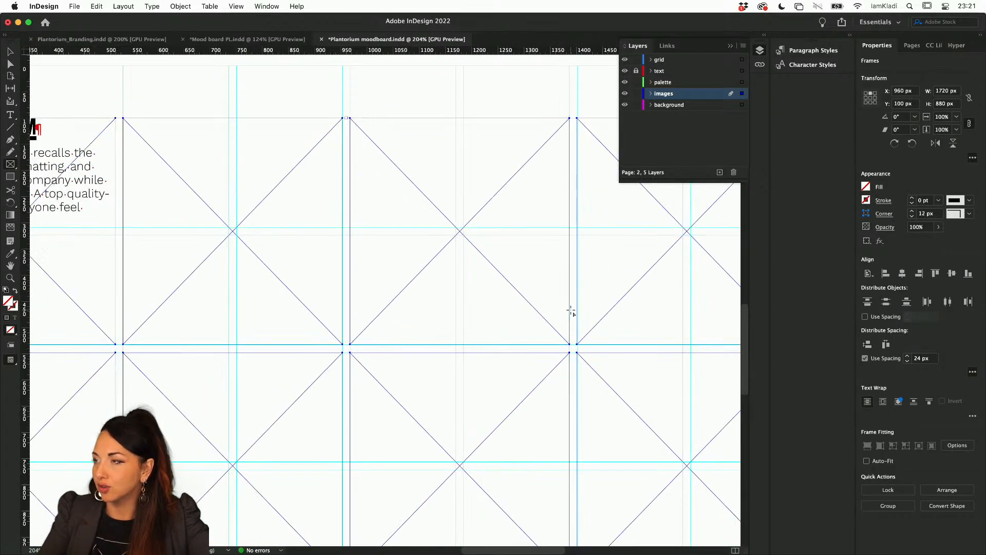
pyautogui.scroll(-3, 571, 312)
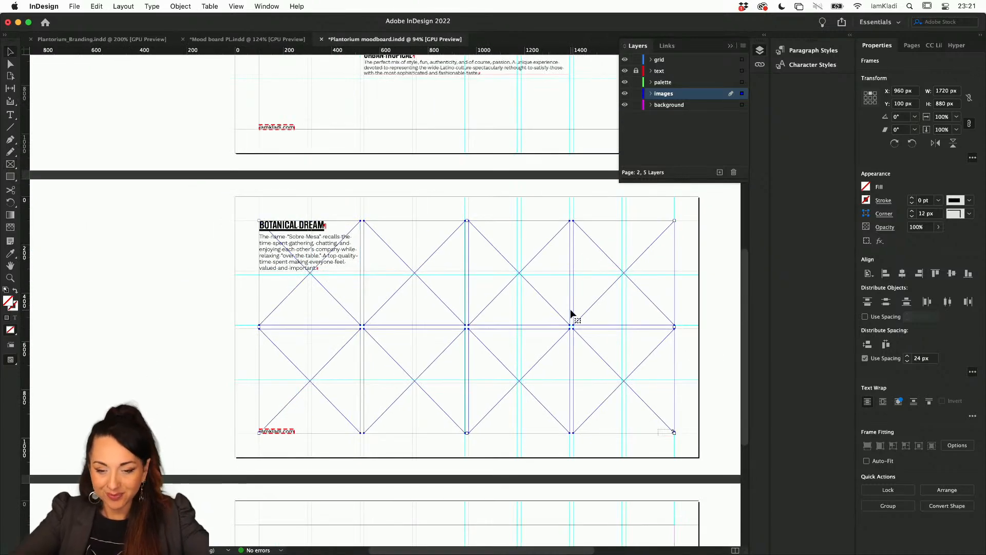
# - Delete the frame behind the Botanical Dream text and extend the frame below it up to the guide under the paragraph, about 656 px high
pyautogui.click(555, 211)
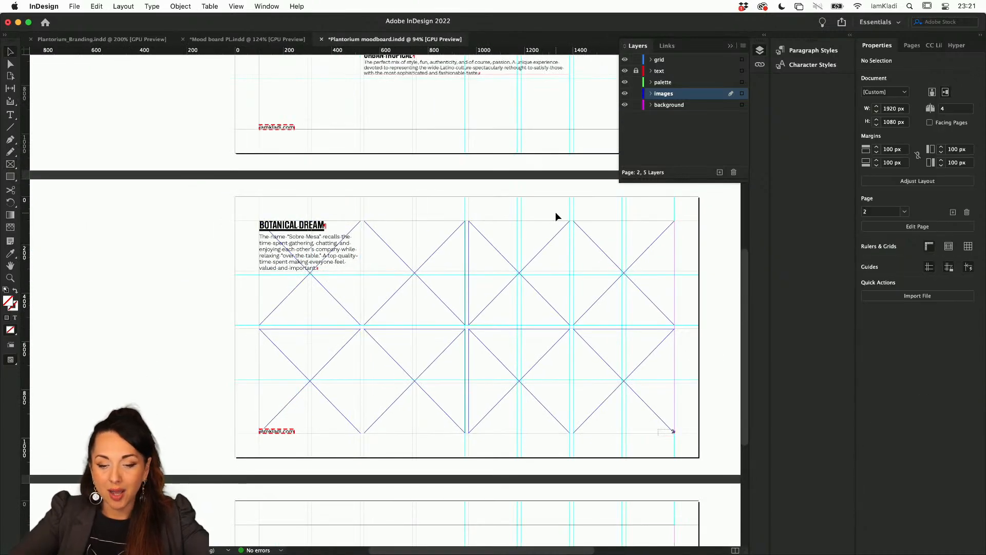
pyautogui.click(338, 281)
pyautogui.press('Delete')
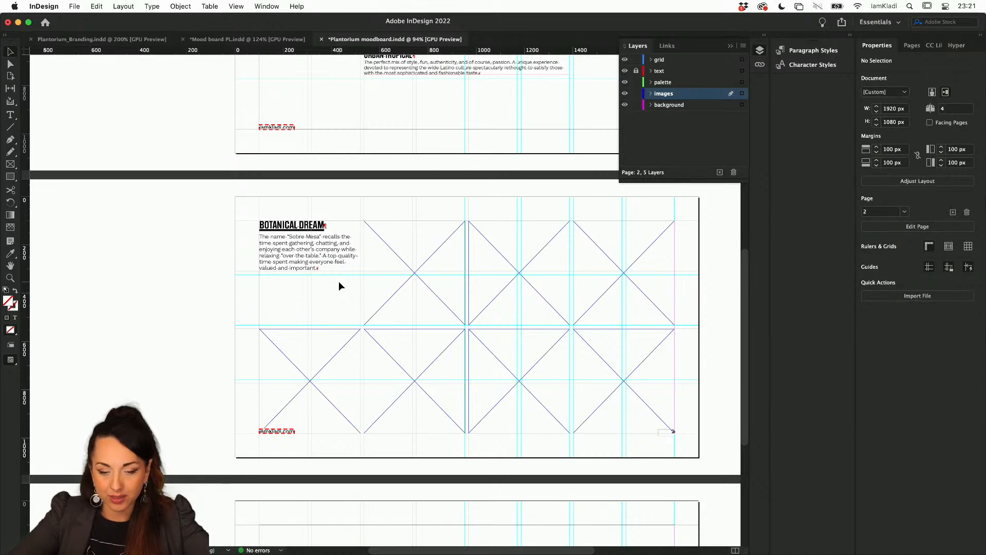
pyautogui.click(313, 360)
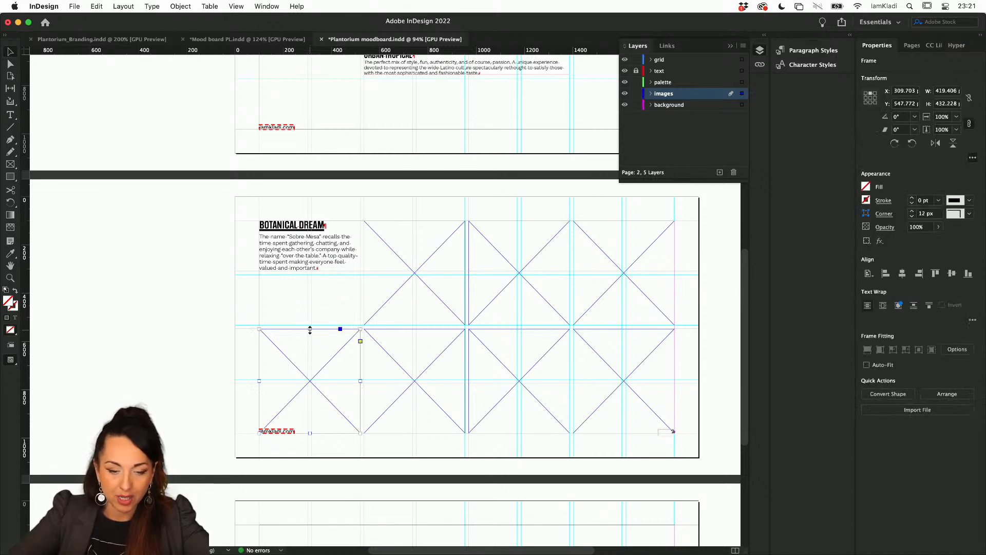
pyautogui.moveTo(310, 329); pyautogui.dragTo(309, 275)
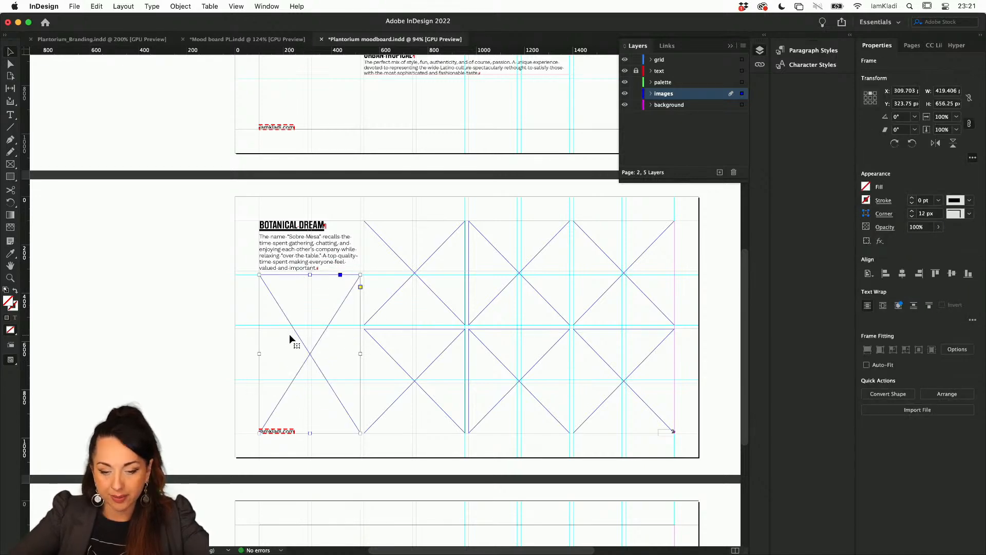
pyautogui.click(236, 355)
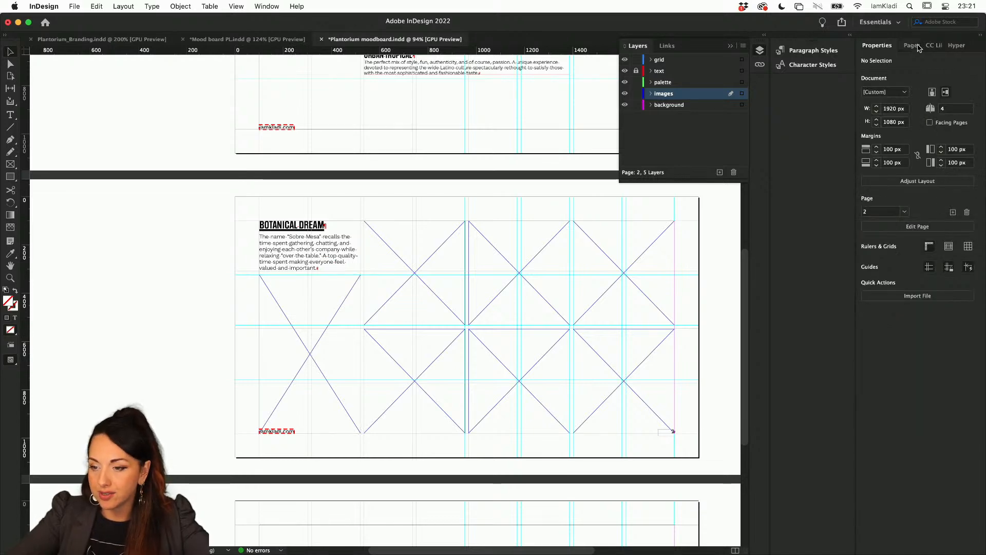
# - Create a new Creative Cloud library named Plantorium assets
pyautogui.click(941, 48)
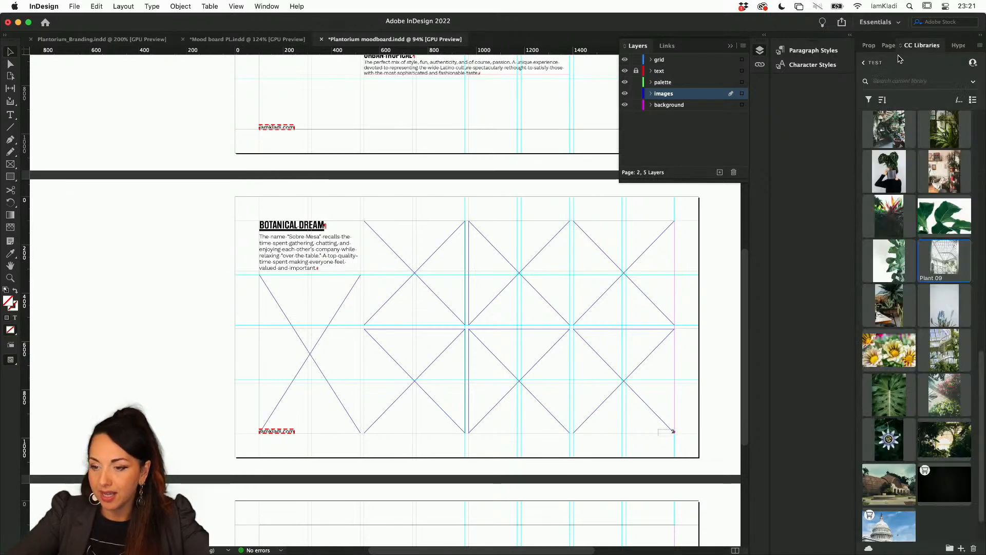
pyautogui.click(866, 63)
pyautogui.click(871, 92)
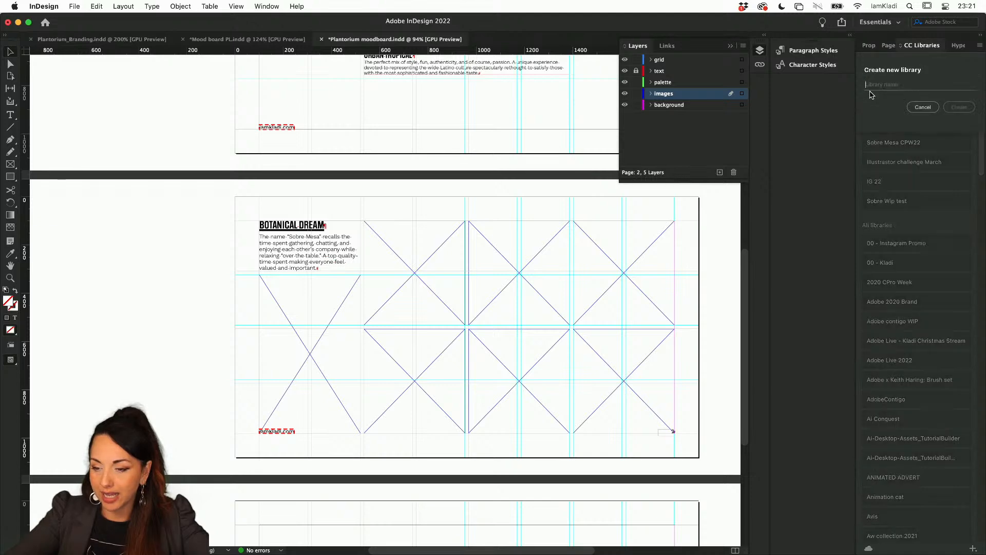
pyautogui.write('Pla')
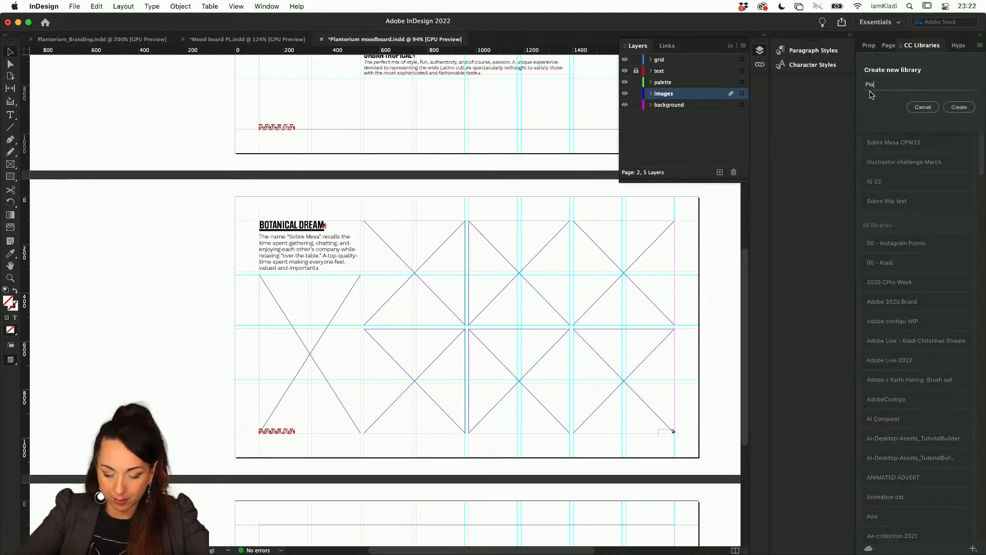
pyautogui.write('ntorium assets')
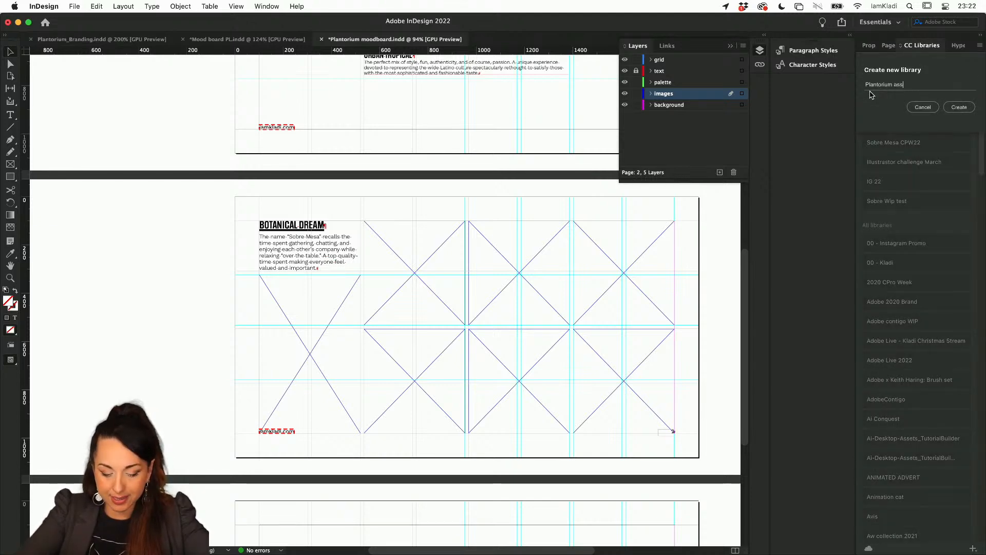
pyautogui.click(960, 108)
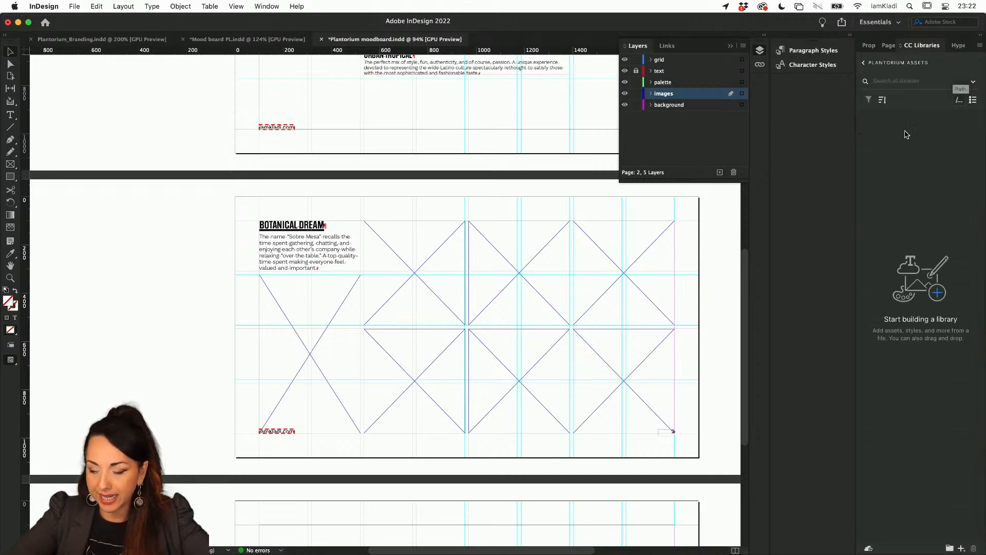
# - Switch to Finder, add all the image files from the Desktop images folder to the Plantorium assets library, and close the Finder window
pyautogui.moveTo(238, 534)
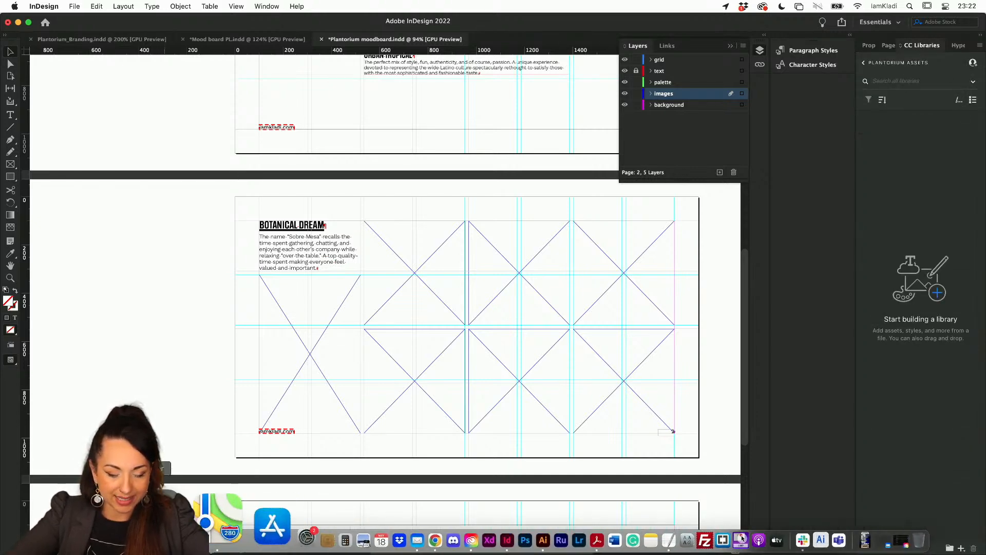
pyautogui.click(229, 516)
pyautogui.click(201, 348)
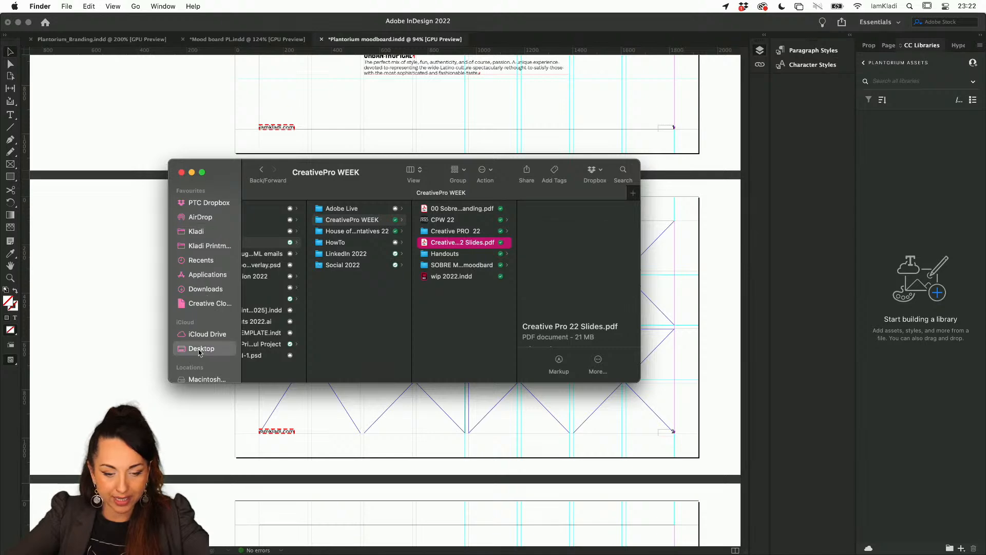
pyautogui.click(297, 253)
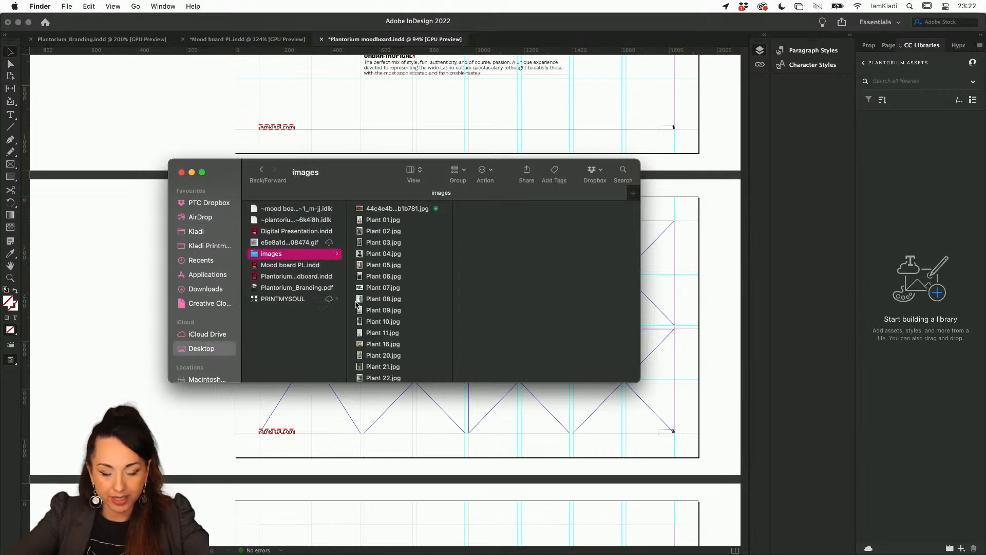
pyautogui.click(393, 209)
pyautogui.scroll(-4, 391, 288)
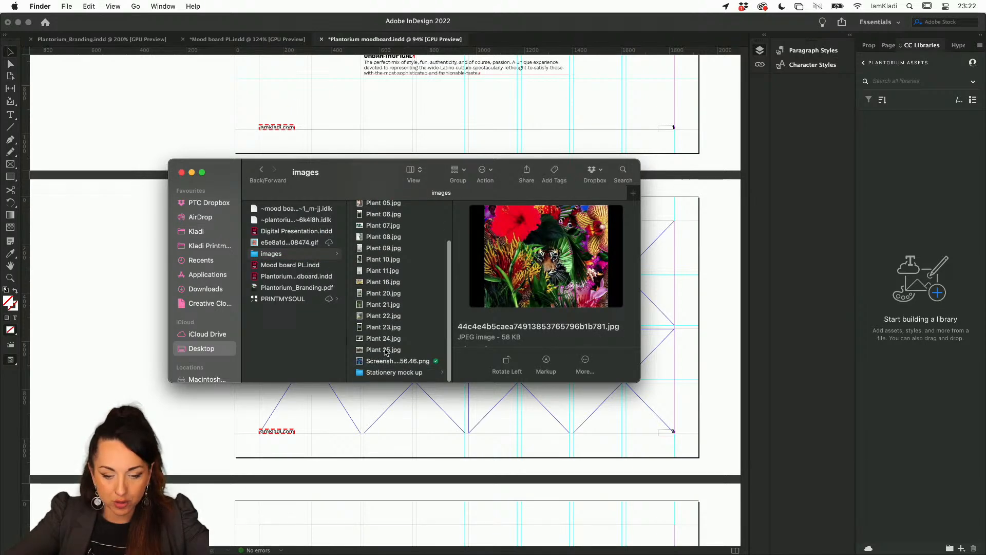
pyautogui.keyDown('shift'); pyautogui.click(386, 356); pyautogui.keyUp('shift')
pyautogui.moveTo(789, 236); pyautogui.dragTo(889, 255)
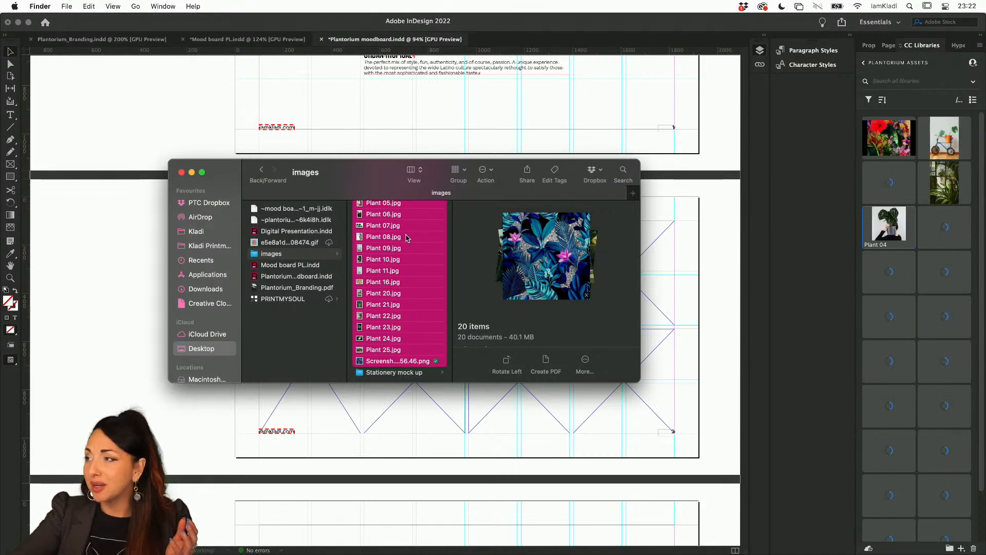
pyautogui.click(181, 172)
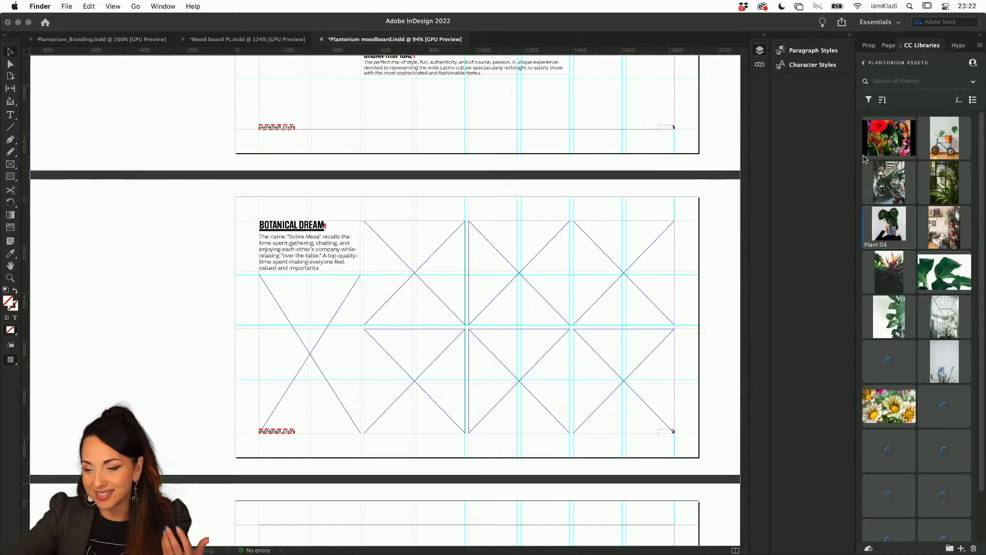
# - Back in InDesign, place the tiger and red flower image and Plant 06 from the library into the two frames beside the Botanical Dream text
pyautogui.click(905, 131)
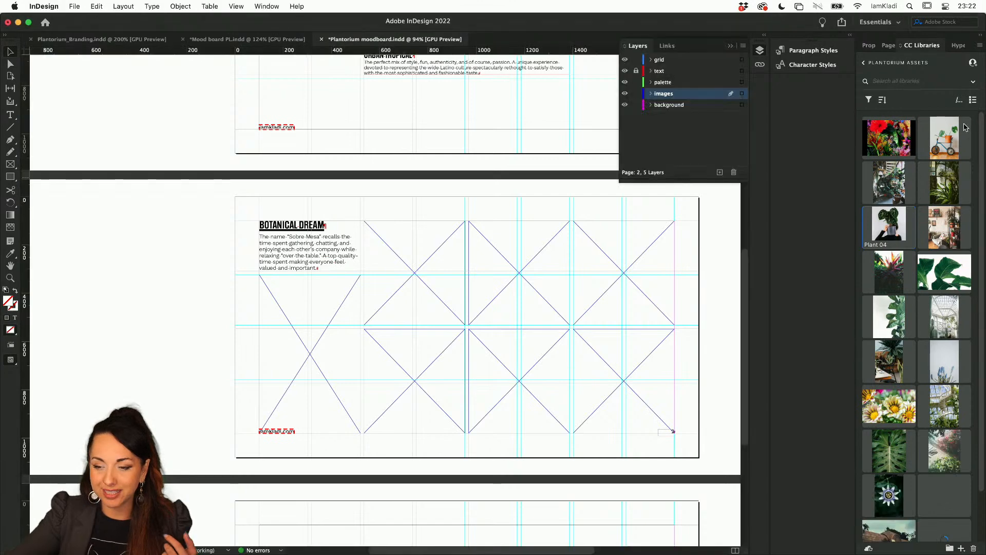
pyautogui.moveTo(889, 137); pyautogui.dragTo(416, 276)
pyautogui.press('super+z')
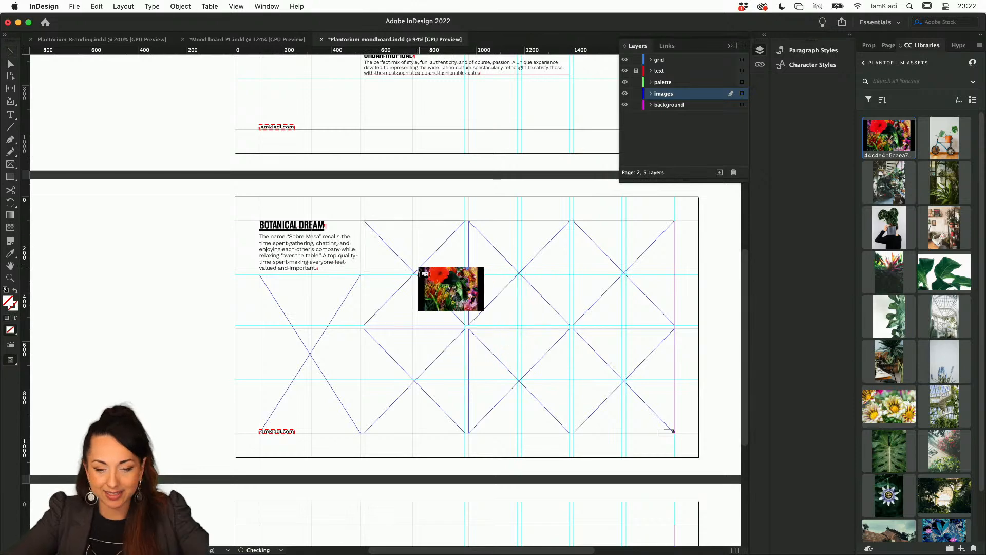
pyautogui.click(419, 271)
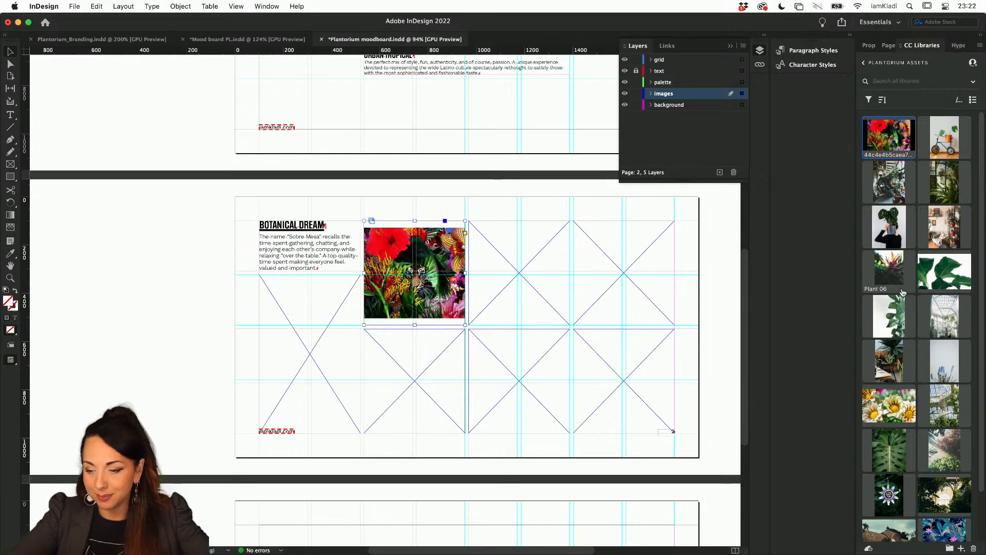
pyautogui.scroll(-1, 894, 288)
pyautogui.moveTo(890, 247); pyautogui.dragTo(523, 272)
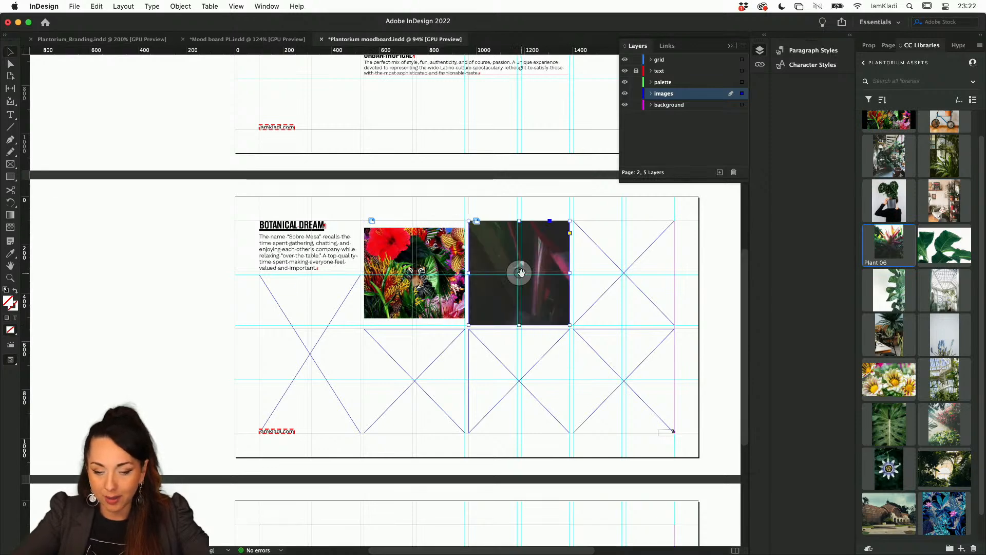
# - Scale the tiger and Plant 06 images proportionally to fill their frames
pyautogui.scroll(3, 524, 237)
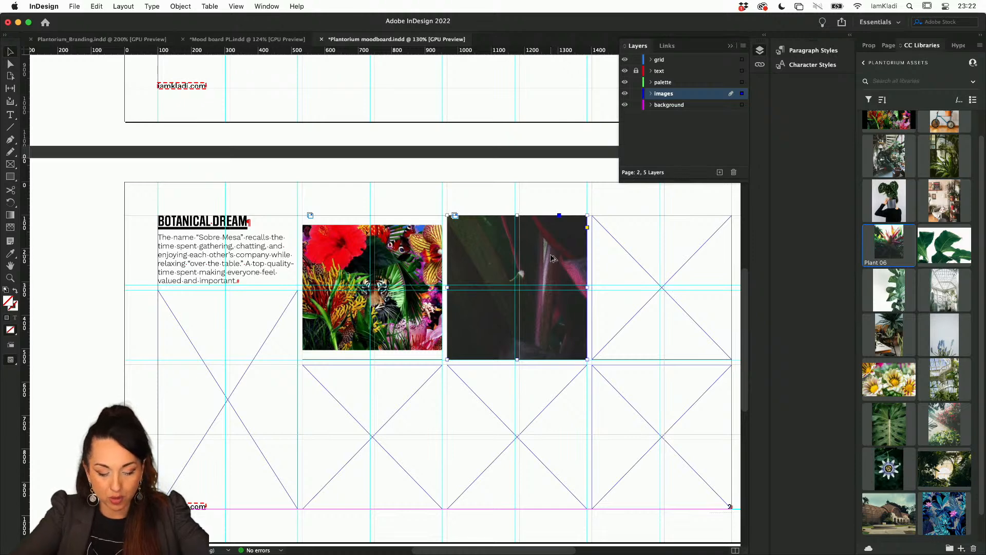
pyautogui.press('super+alt+shift+e')
pyautogui.click(374, 286)
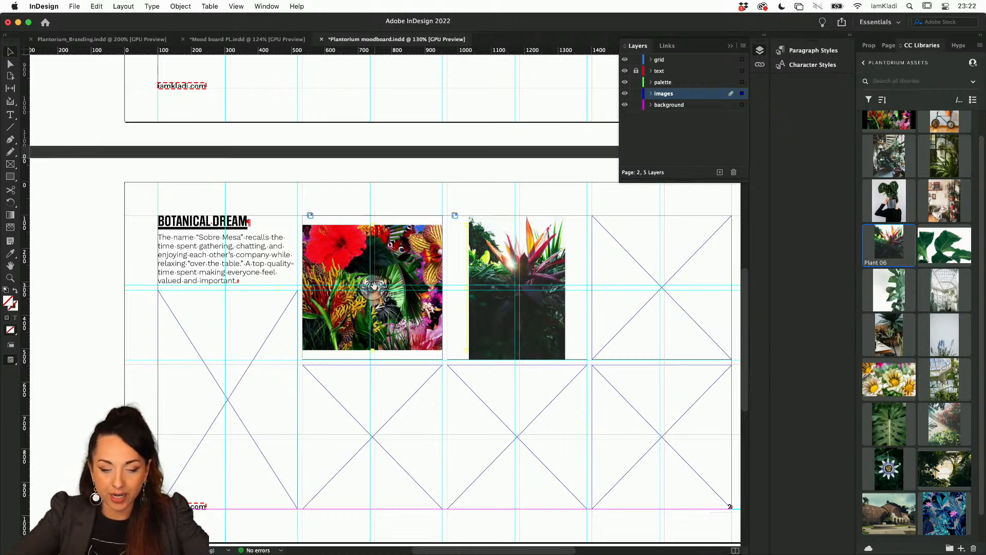
pyautogui.press('super+alt+shift+c')
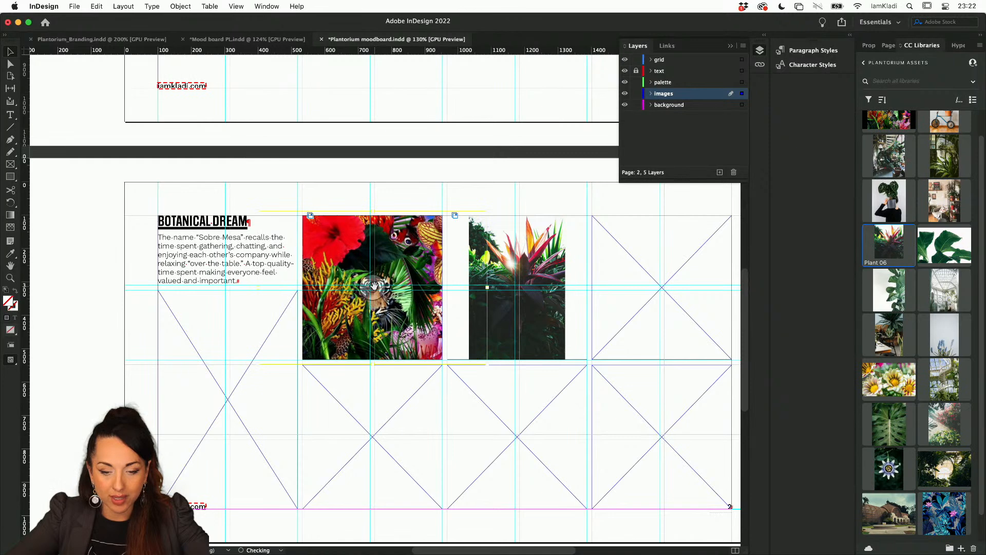
pyautogui.click(514, 283)
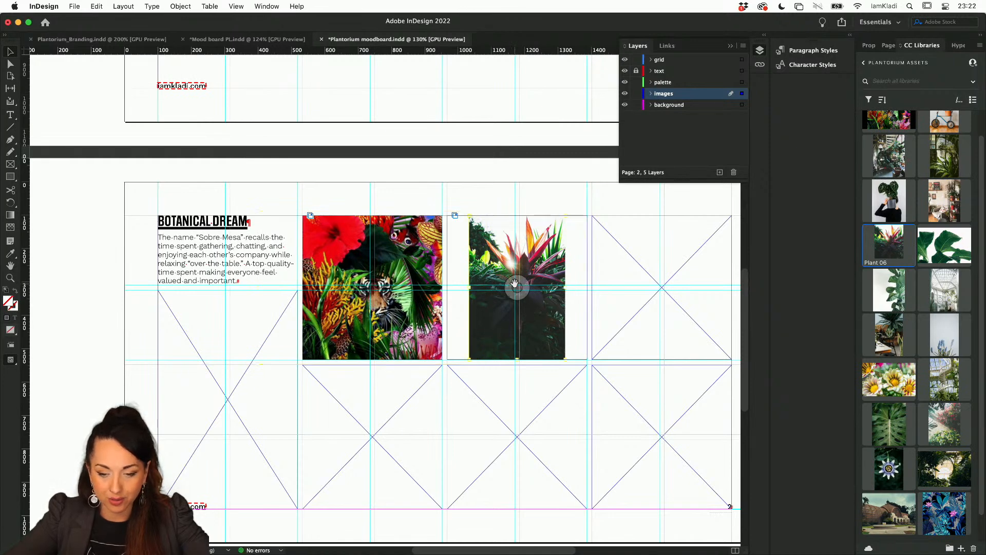
pyautogui.press('super+alt+shift+c')
# - Enlarge the Plant 06 image inside its frame and shift it down to show the upper leaves
pyautogui.moveTo(515, 284); pyautogui.dragTo(513, 311)
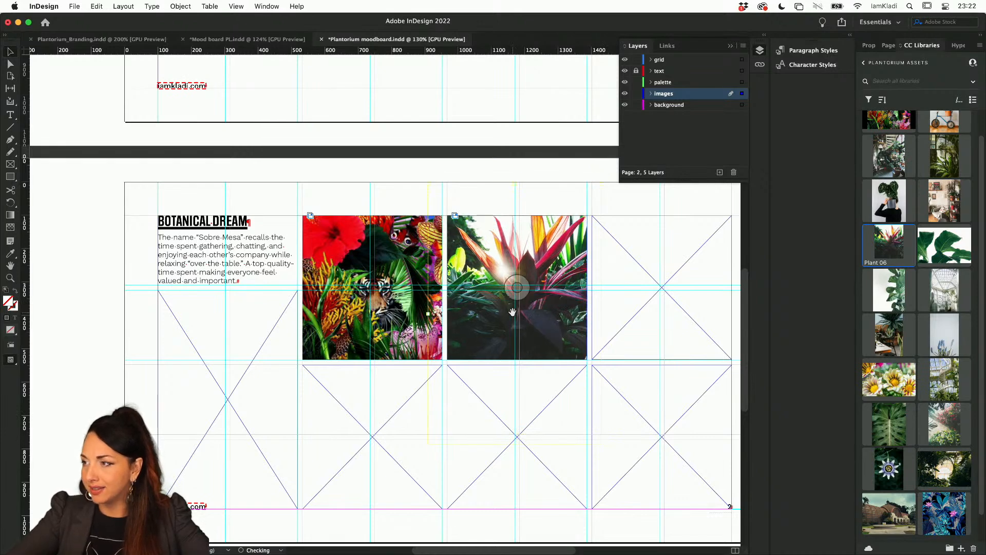
pyautogui.scroll(-3, 529, 341)
pyautogui.hscroll(2, 530, 341)
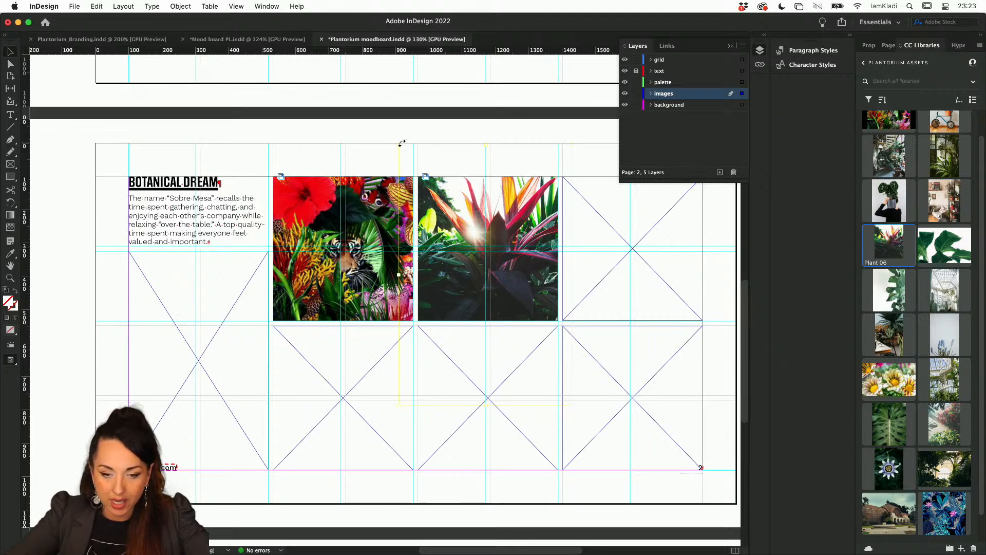
pyautogui.moveTo(400, 144); pyautogui.dragTo(381, 154)
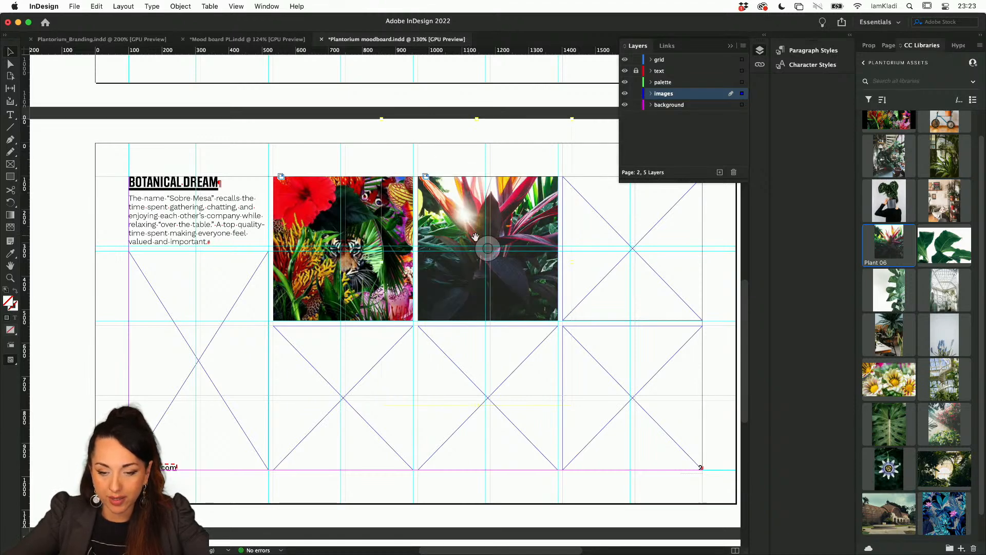
pyautogui.moveTo(476, 241); pyautogui.dragTo(478, 261)
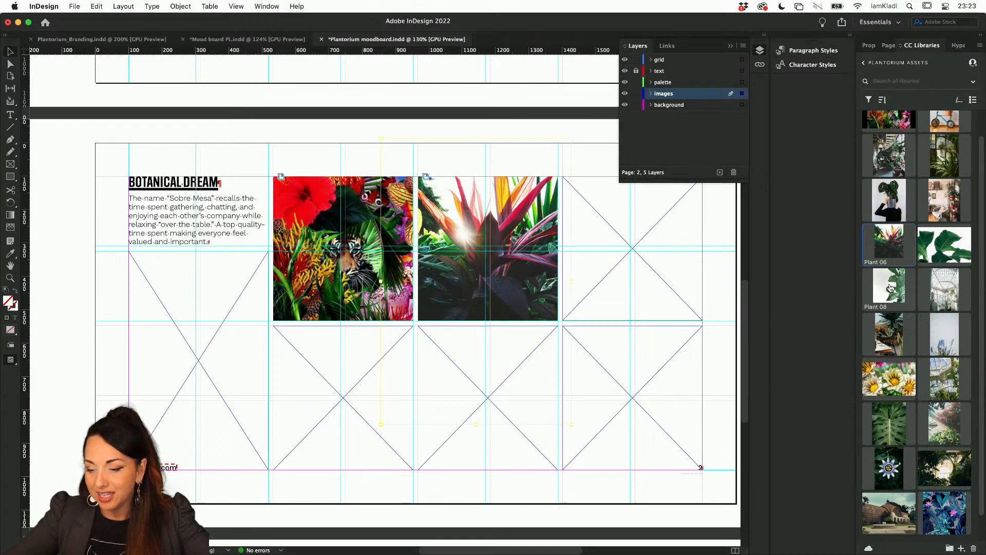
# - Place Plant 23 from the Plantorium assets library into the empty upper frame beside Plant 06
pyautogui.scroll(-2, 891, 288)
pyautogui.moveTo(890, 439); pyautogui.dragTo(608, 252)
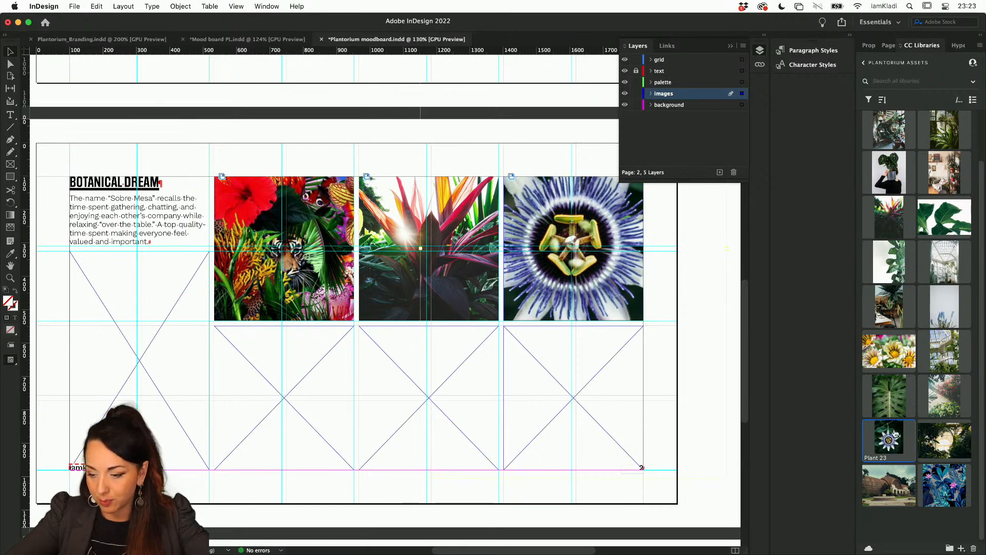
pyautogui.moveTo(944, 486); pyautogui.dragTo(578, 388)
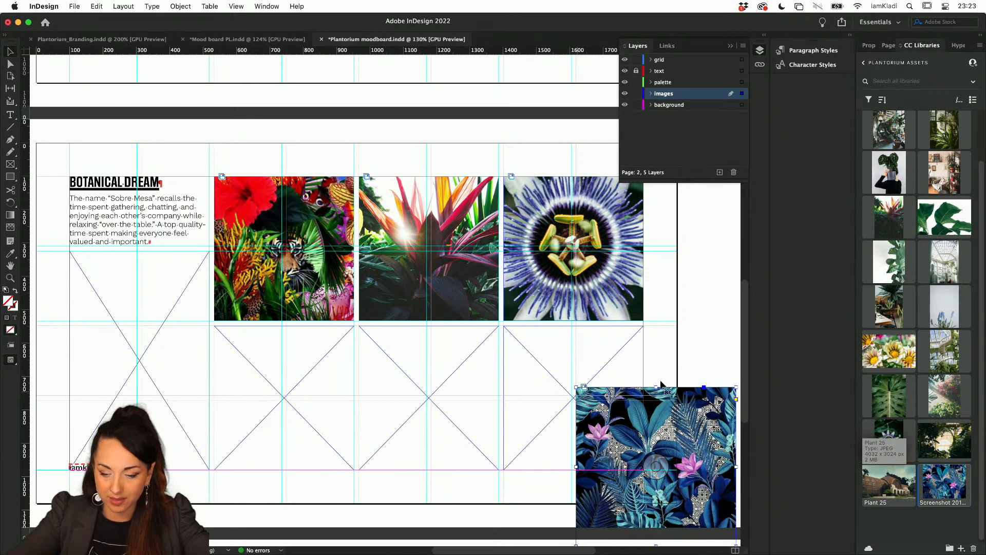
pyautogui.press('super+z')
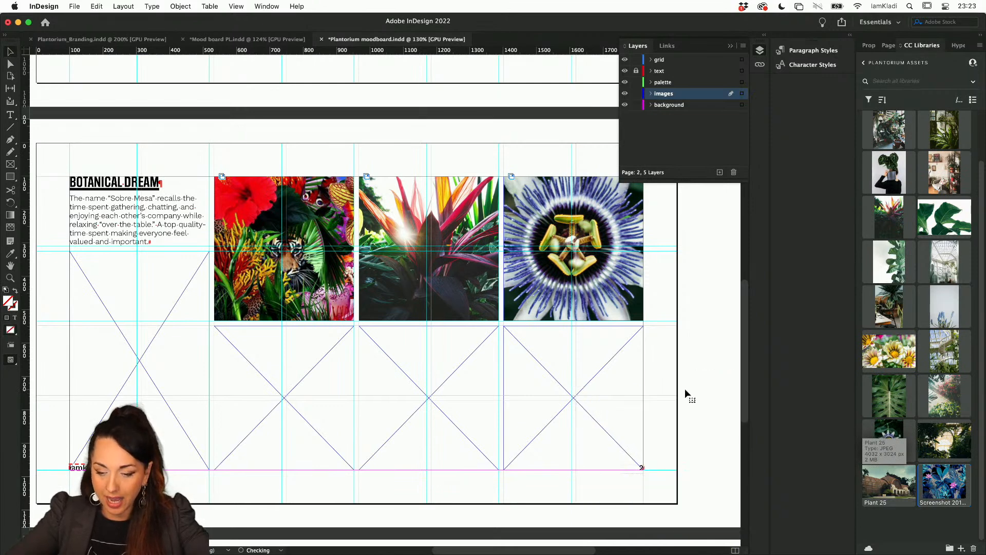
pyautogui.moveTo(576, 403)
pyautogui.mouseDown()
pyautogui.moveTo(642, 468)
pyautogui.moveTo(573, 400)
pyautogui.mouseUp()
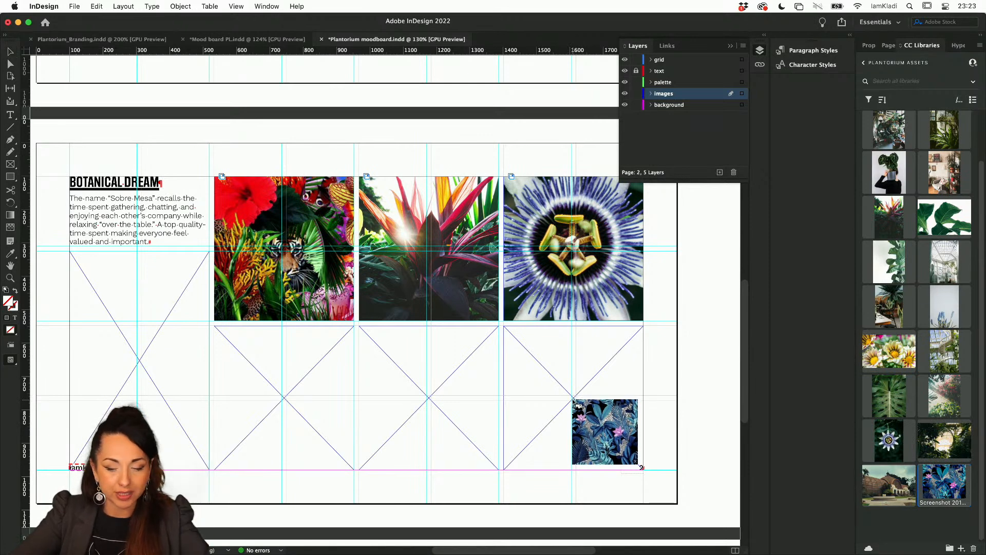
pyautogui.click(574, 400)
pyautogui.press('super+z')
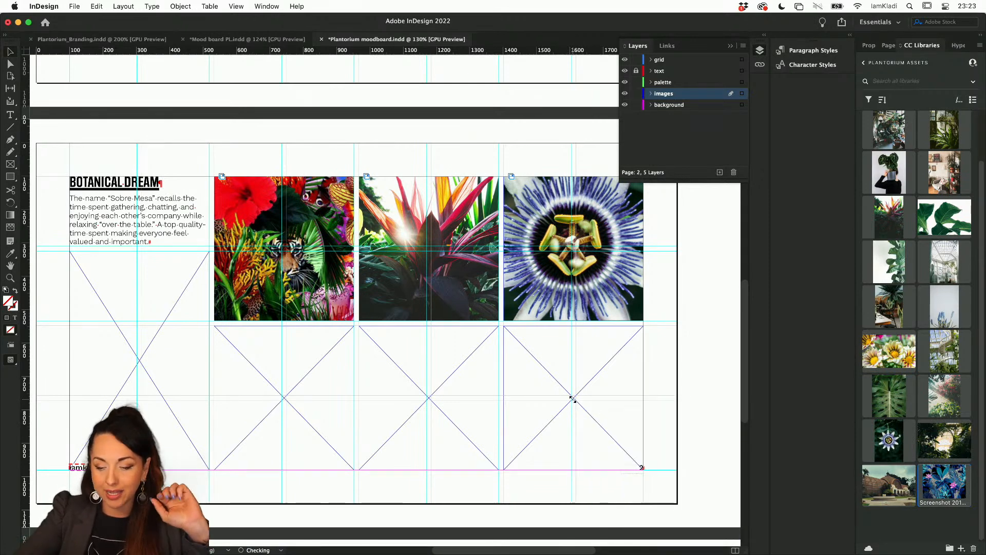
# - Place the blue tropical pattern screenshot in the frame below the passion flower and Plant 16 in the frame next to it
pyautogui.moveTo(603, 382)
pyautogui.mouseDown()
pyautogui.moveTo(663, 444)
pyautogui.moveTo(578, 379)
pyautogui.mouseUp()
pyautogui.click(642, 468)
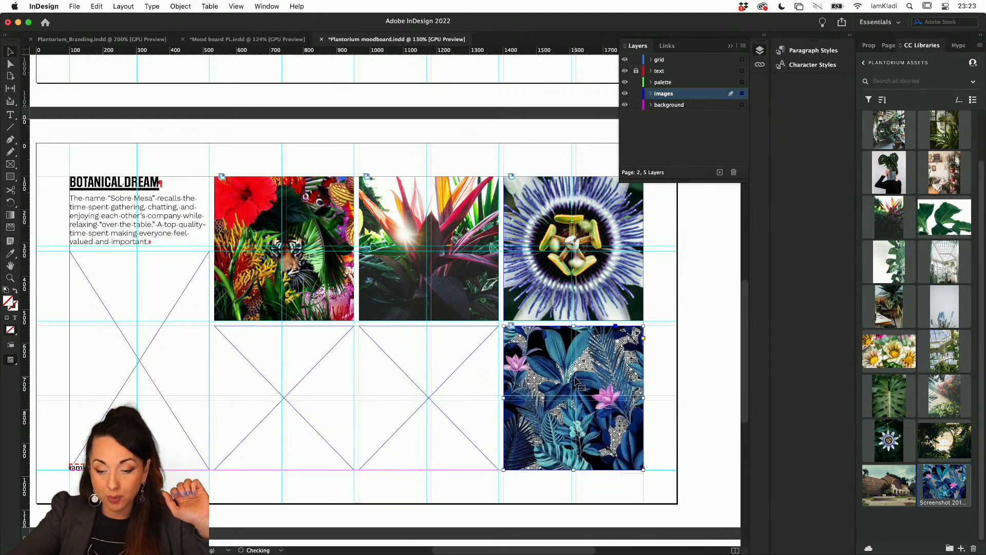
pyautogui.moveTo(896, 353); pyautogui.dragTo(423, 412)
pyautogui.click(430, 400)
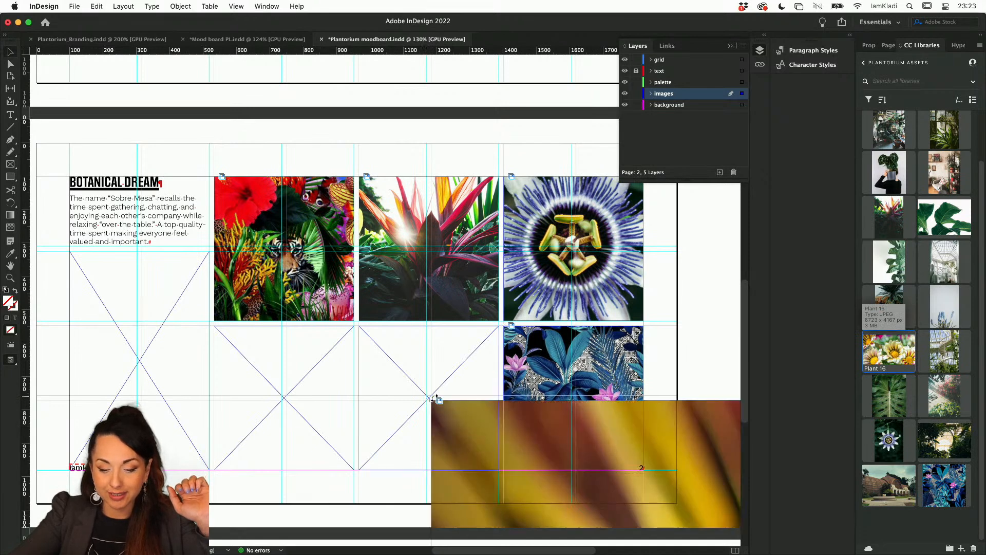
pyautogui.press('Delete')
pyautogui.moveTo(893, 351); pyautogui.dragTo(399, 365)
pyautogui.click(400, 368)
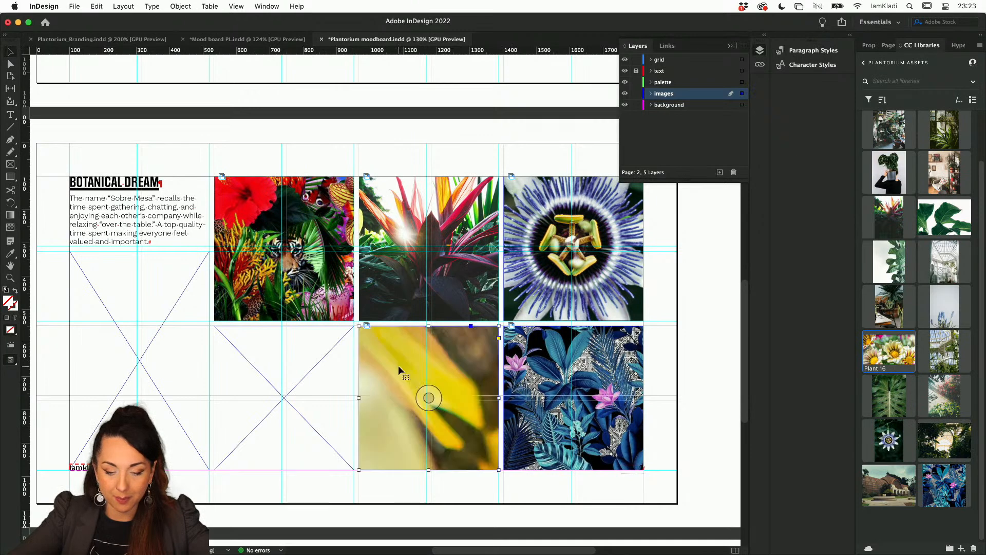
# - Shrink the Plant 16 image inside its frame until the whole yellow-centred flower shows, and deselect it
pyautogui.click(435, 398)
pyautogui.press('super+alt+comma')
pyautogui.press('super+alt+comma')
pyautogui.press('super+alt+comma')
pyautogui.press('super+alt+comma')
pyautogui.press('super+alt+comma')
pyautogui.press('super+alt+comma')
pyautogui.press('super+alt+comma')
pyautogui.press('super+alt+comma')
pyautogui.press('super+alt+comma')
pyautogui.press('super+alt+comma')
pyautogui.press('super+alt+comma')
pyautogui.press('super+alt+comma')
pyautogui.press('super+alt+comma')
pyautogui.press('super+alt+comma')
pyautogui.press('super+alt+comma')
pyautogui.press('super+alt+comma')
pyautogui.press('super+alt+comma')
pyautogui.press('super+alt+comma')
pyautogui.press('super+alt+comma')
pyautogui.press('super+alt+comma')
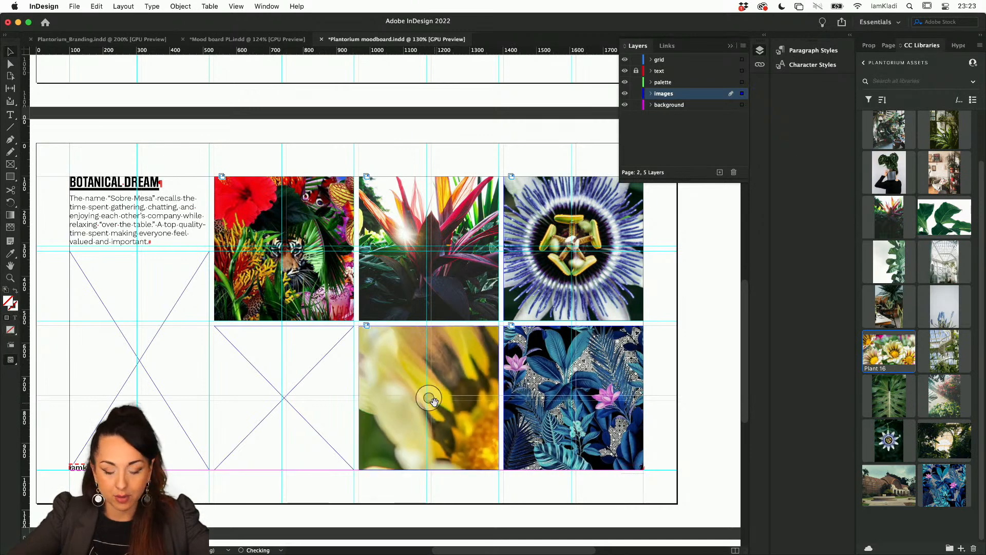
pyautogui.press('super+alt+comma')
pyautogui.press('super+alt+comma')
pyautogui.press('super+alt+comma')
pyautogui.press('super+alt+comma')
pyautogui.press('super+alt+comma')
pyautogui.press('super+alt+comma')
pyautogui.press('super+alt+comma')
pyautogui.press('super+alt+comma')
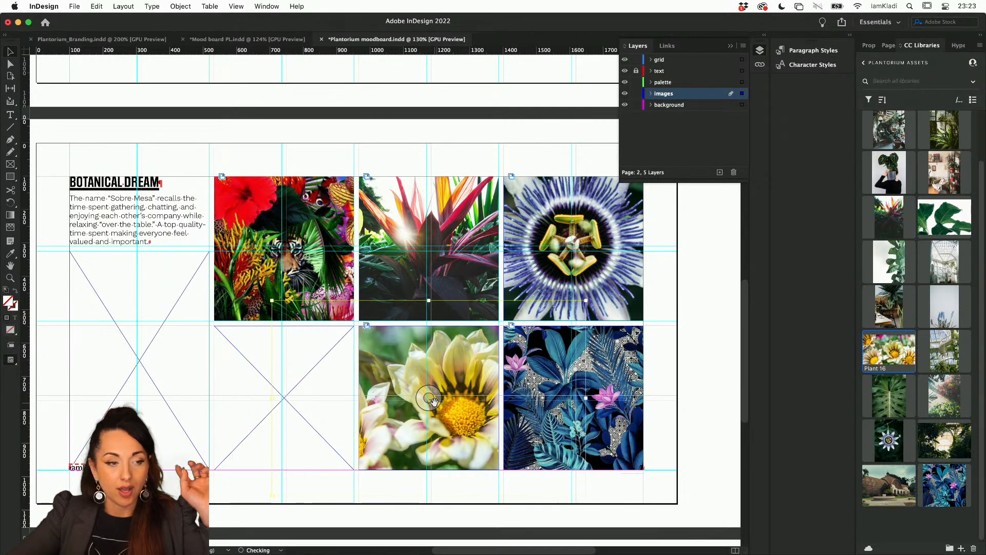
pyautogui.click(723, 362)
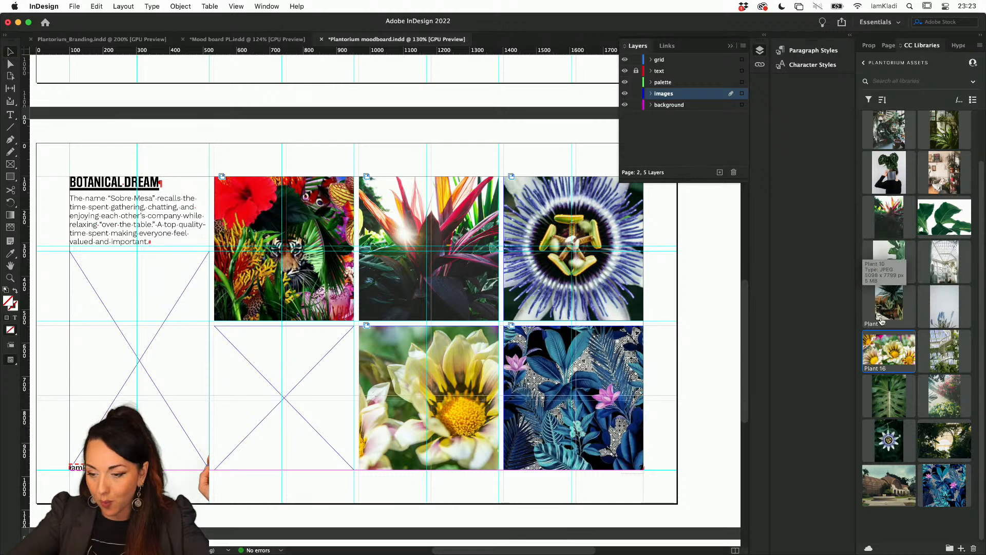
# - Place Plant 20 from the library into the tall frame below the Botanical Dream text
pyautogui.moveTo(961, 341); pyautogui.dragTo(140, 351)
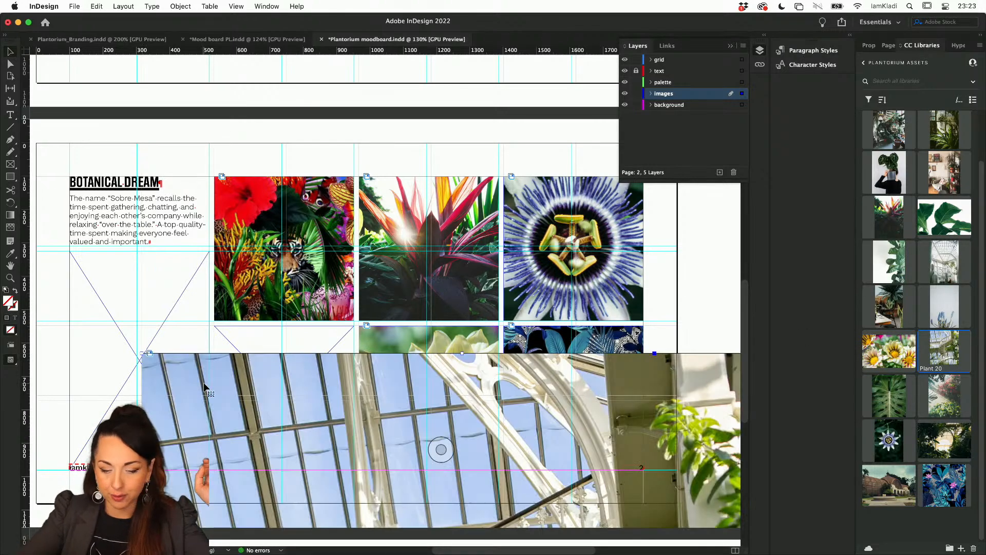
pyautogui.press('super+z')
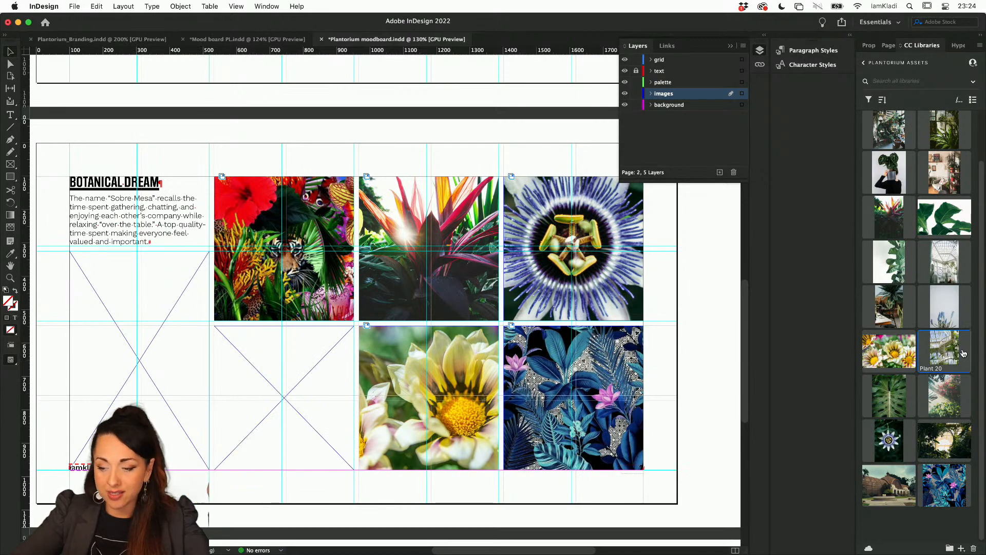
pyautogui.moveTo(963, 354); pyautogui.dragTo(176, 321)
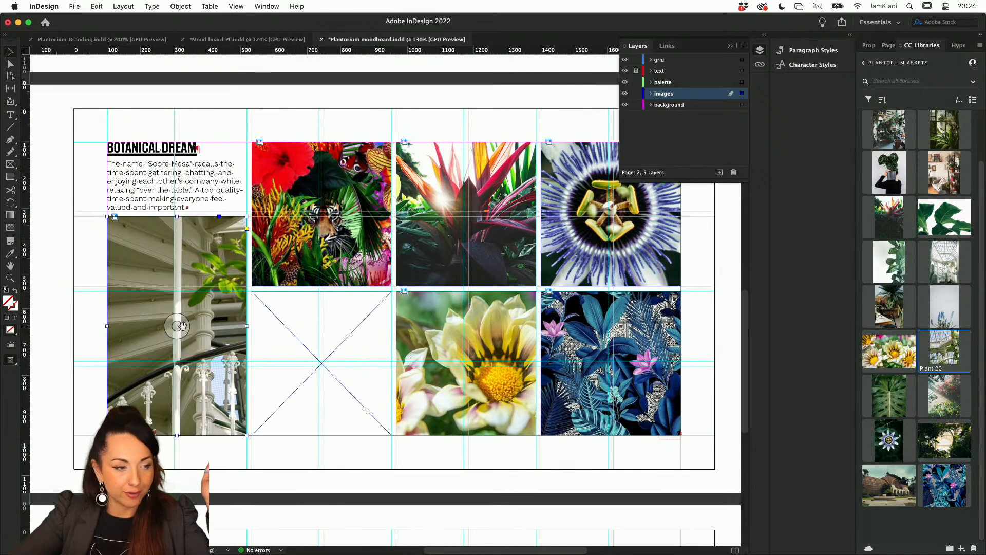
# - Shrink the Plant 20 image inside its frame to show the spiral staircase, and deselect it
pyautogui.click(176, 322)
pyautogui.press('super+alt+comma')
pyautogui.press('super+alt+comma')
pyautogui.press('super+alt+comma')
pyautogui.press('super+alt+comma')
pyautogui.press('super+alt+comma')
pyautogui.press('super+alt+comma')
pyautogui.press('super+alt+comma')
pyautogui.press('super+alt+comma')
pyautogui.press('super+alt+comma')
pyautogui.press('super+alt+comma')
pyautogui.press('super+alt+comma')
pyautogui.press('super+alt+comma')
pyautogui.press('super+alt+comma')
pyautogui.press('super+alt+comma')
pyautogui.press('super+alt+comma')
pyautogui.press('super+alt+comma')
pyautogui.press('super+alt+comma')
pyautogui.press('super+alt+comma')
pyautogui.press('super+alt+comma')
pyautogui.press('super+alt+comma')
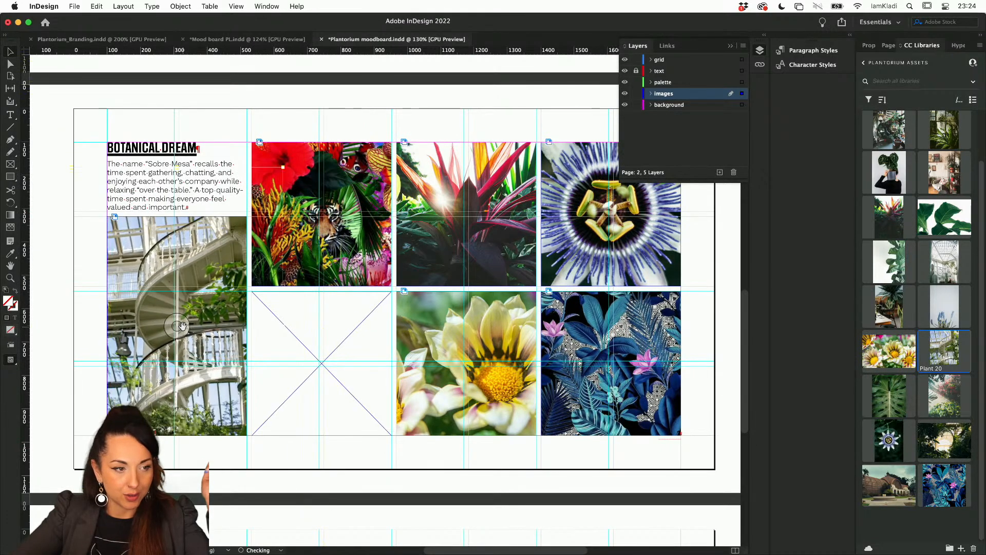
pyautogui.click(733, 322)
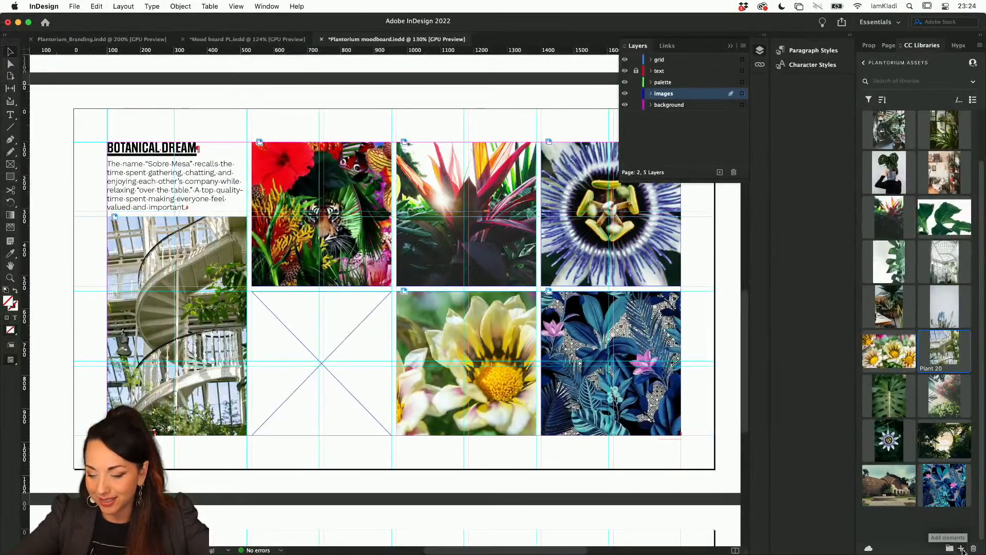
# - Start Extract from Image for the library and load the tiger and red flower JPEG from the Desktop images folder
pyautogui.click(962, 548)
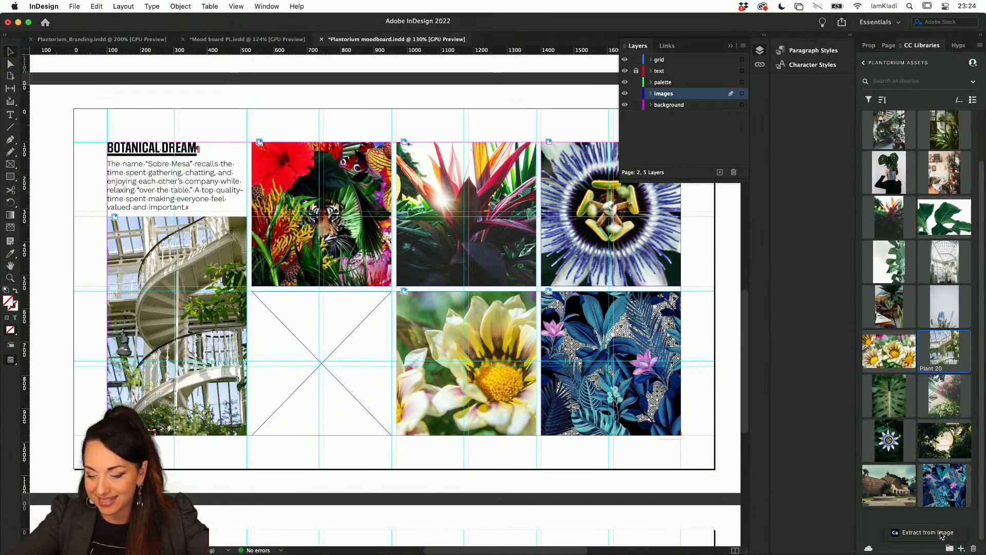
pyautogui.click(942, 535)
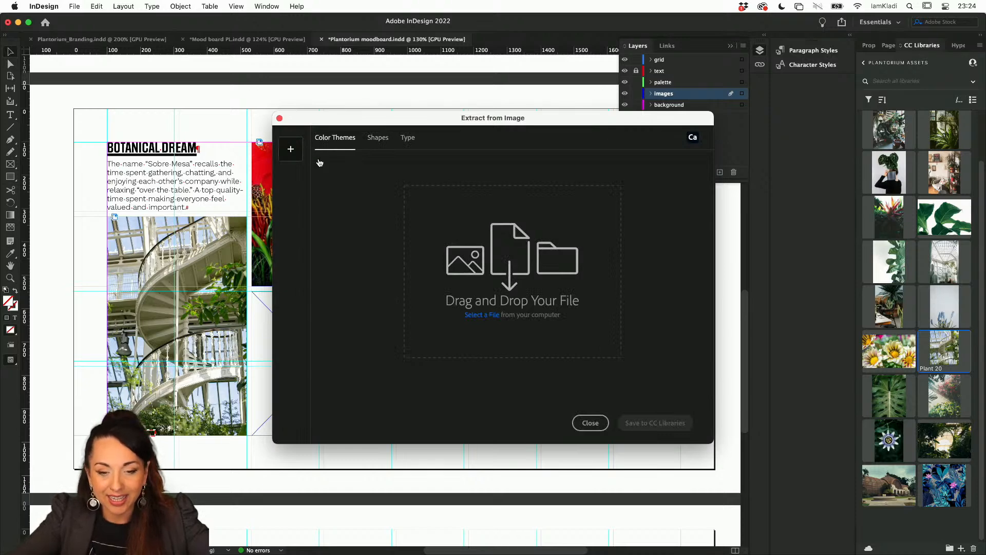
pyautogui.click(397, 169)
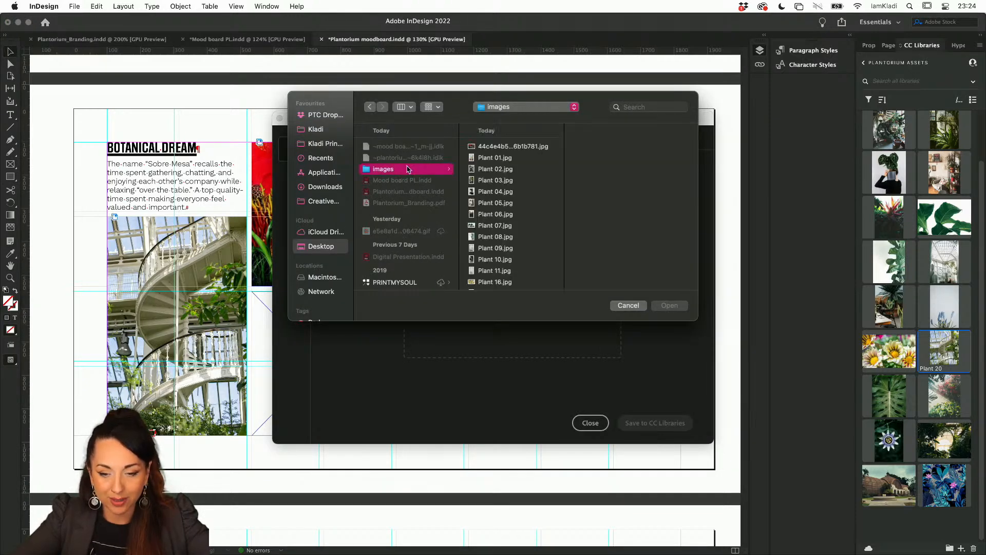
pyautogui.click(514, 169)
pyautogui.click(514, 146)
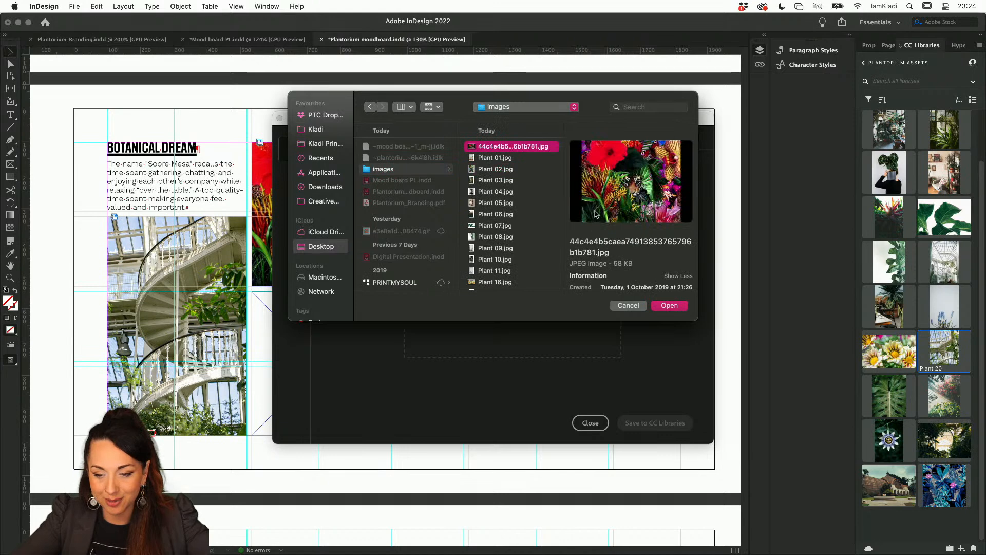
pyautogui.click(662, 307)
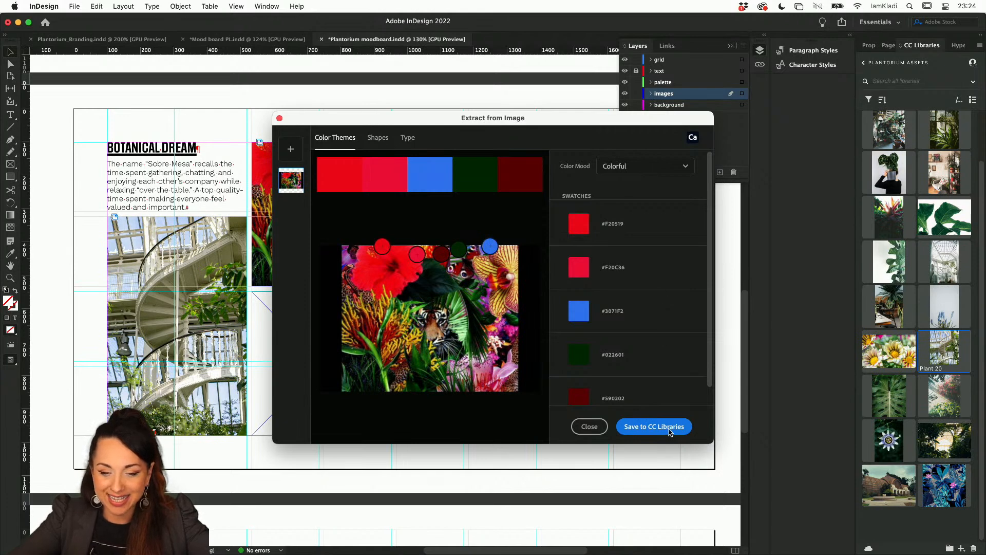
# - Resample two theme colours to purple #A874B8 and gold #EBB963, and save the colour theme to the Plantorium assets library
pyautogui.moveTo(381, 247); pyautogui.dragTo(347, 260)
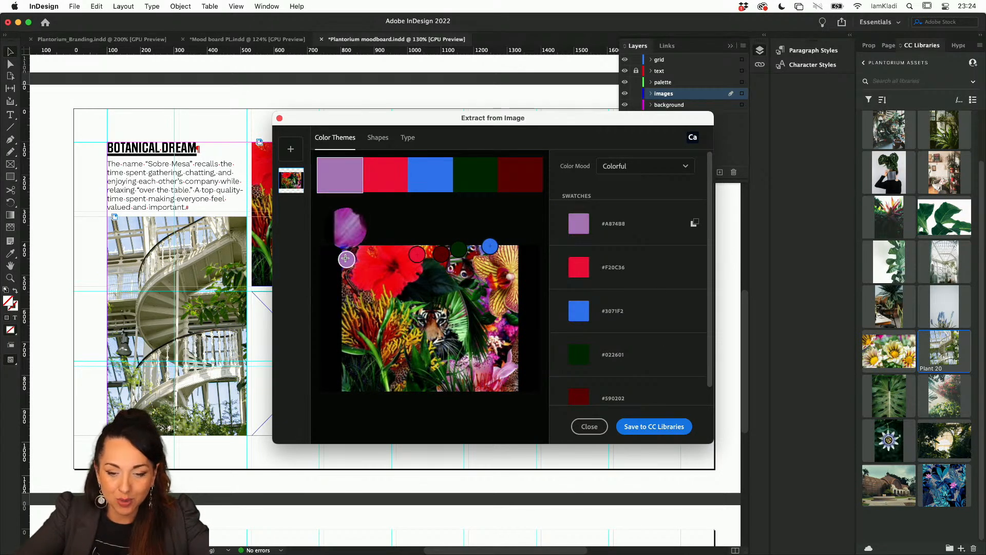
pyautogui.moveTo(441, 253); pyautogui.dragTo(512, 265)
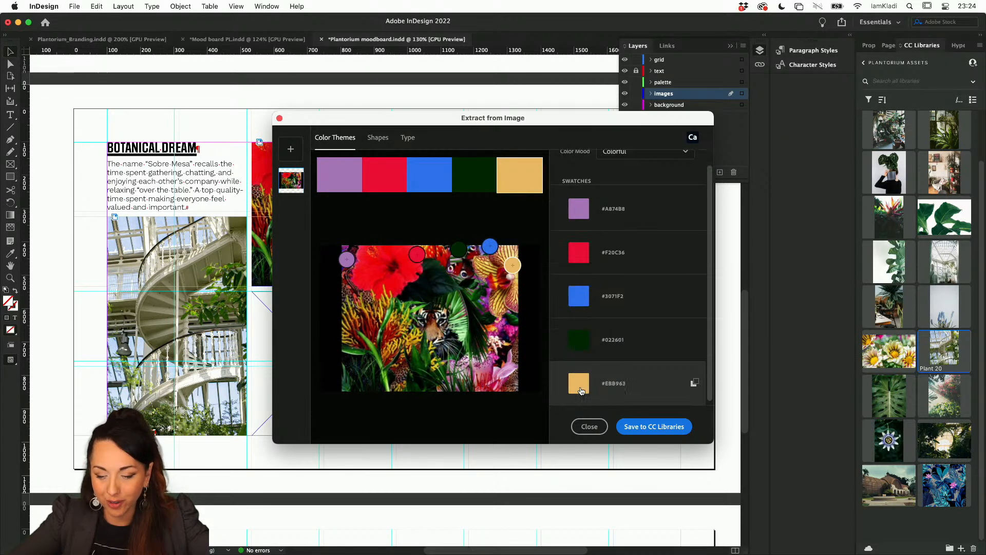
pyautogui.click(665, 426)
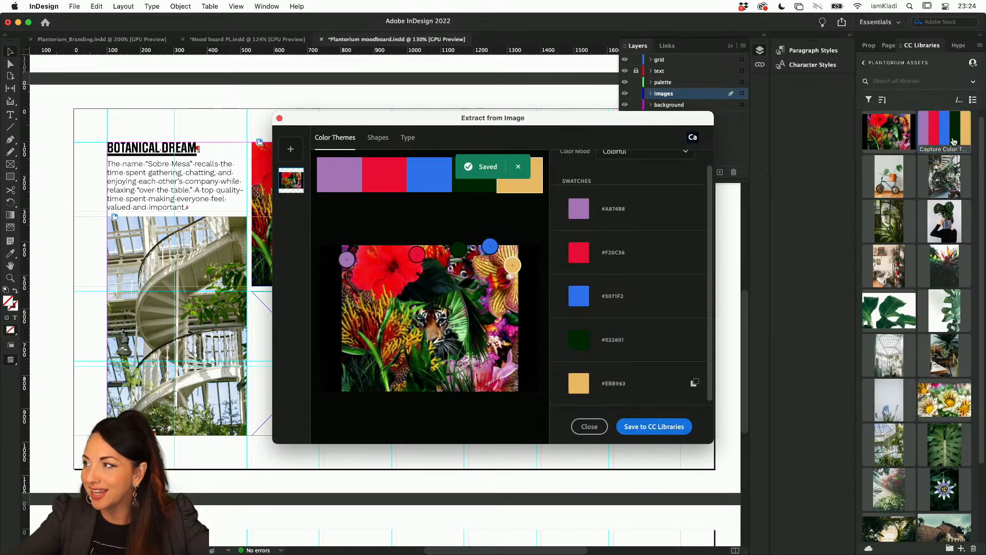
pyautogui.click(590, 427)
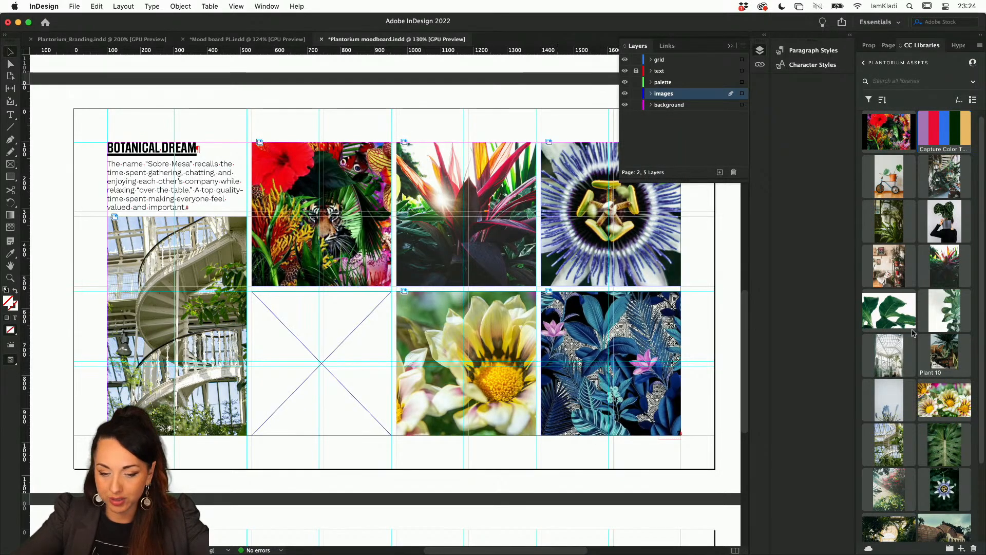
# - Take a screenshot of the page 2 moodboard area
pyautogui.press('shift+super+4')
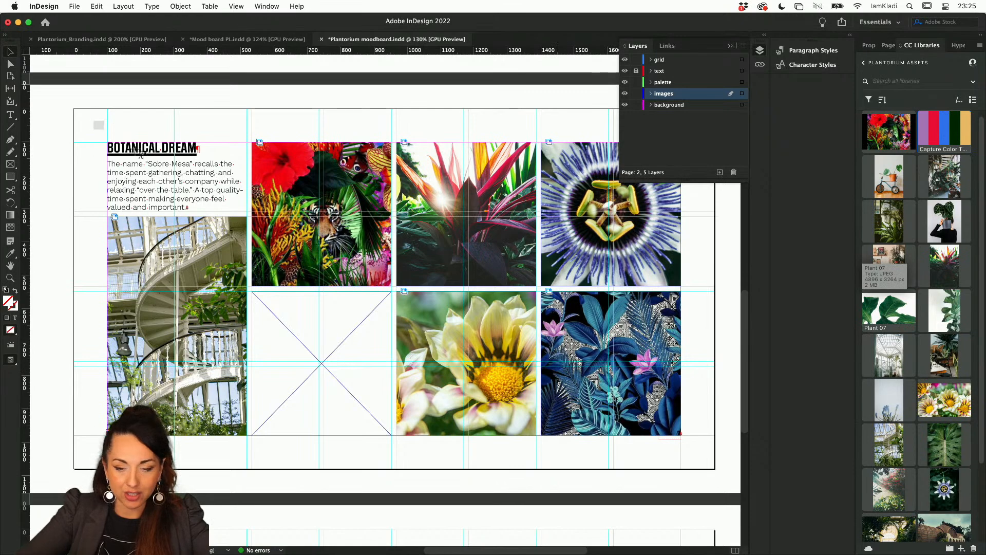
pyautogui.moveTo(94, 121); pyautogui.dragTo(743, 465)
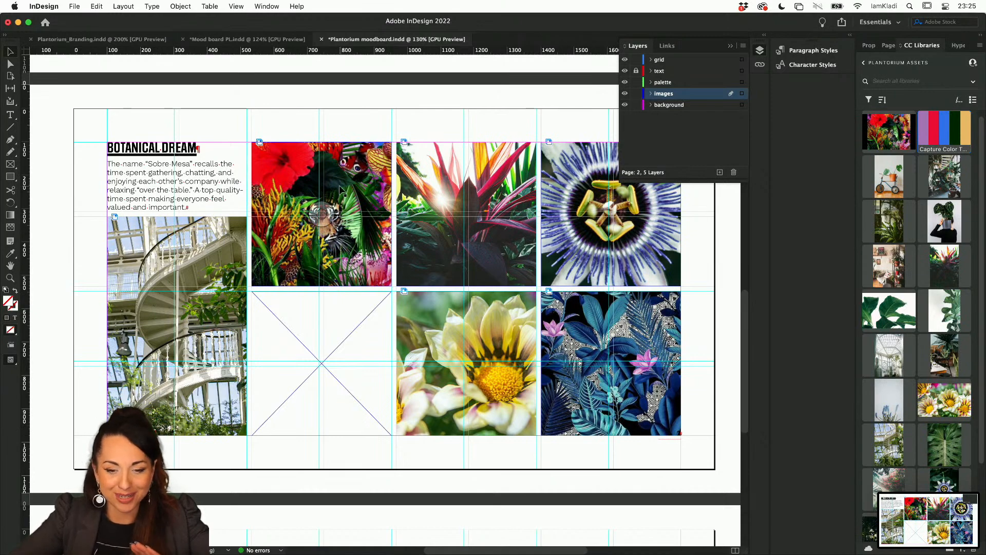
# - Display the Object Styles panel and move it clear of the selected tiger image
pyautogui.click(266, 6)
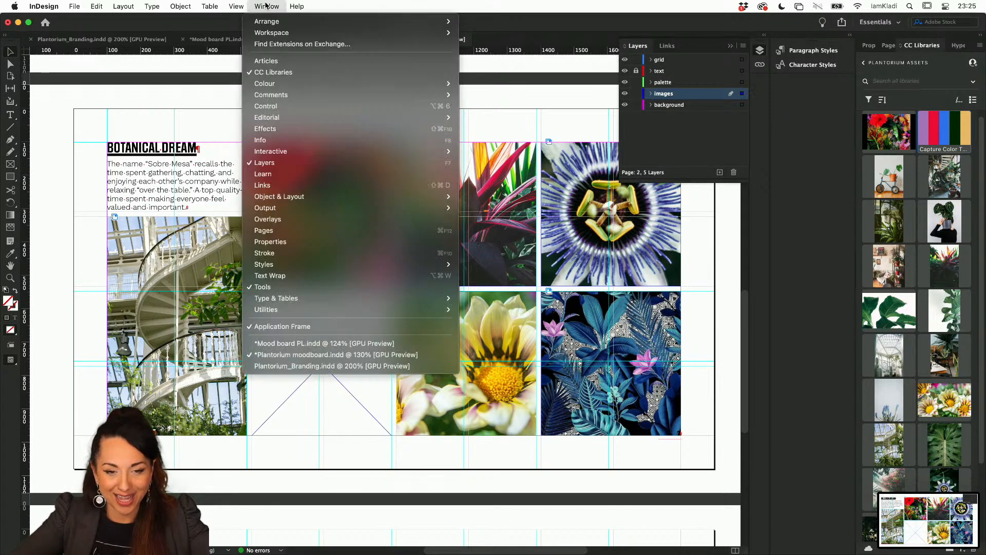
pyautogui.moveTo(303, 265)
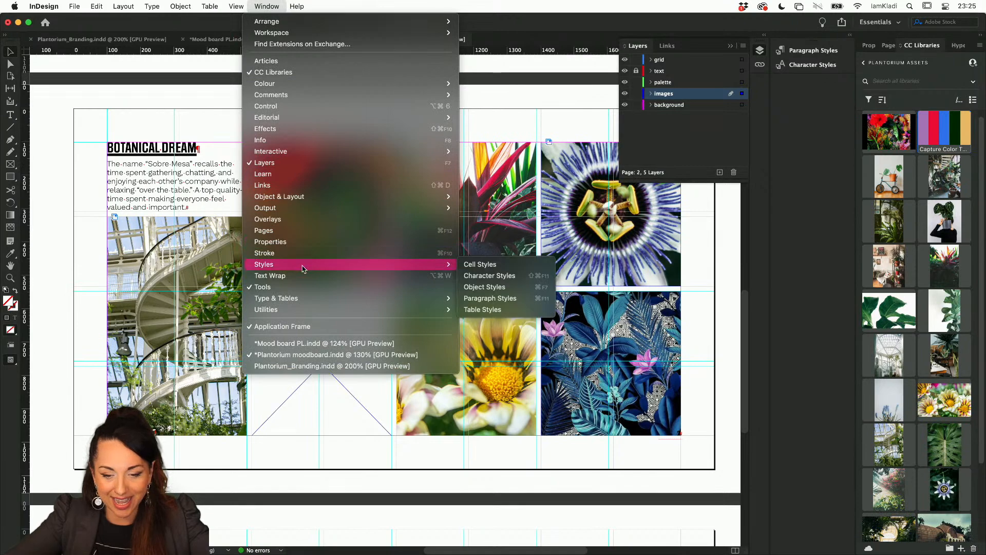
pyautogui.click(484, 288)
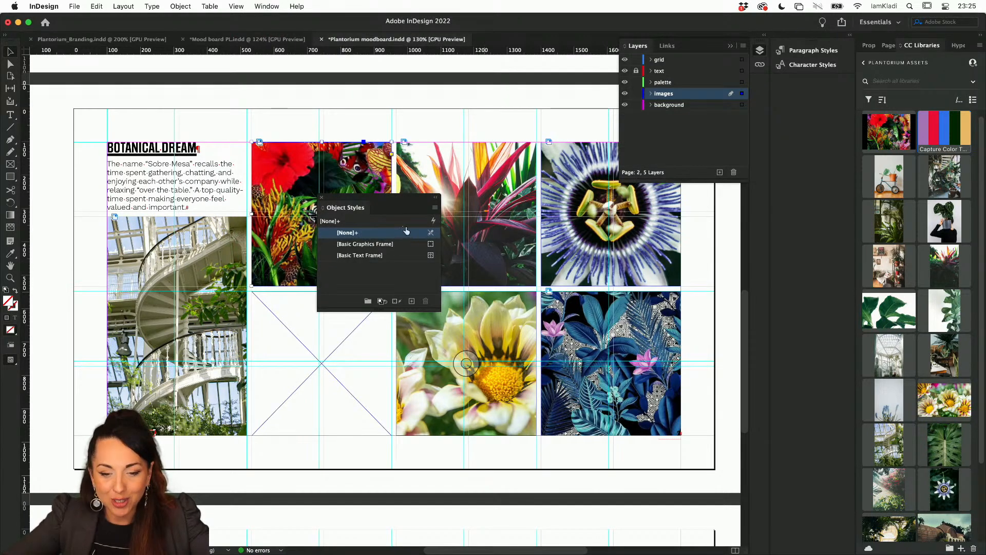
pyautogui.moveTo(389, 206); pyautogui.dragTo(510, 210)
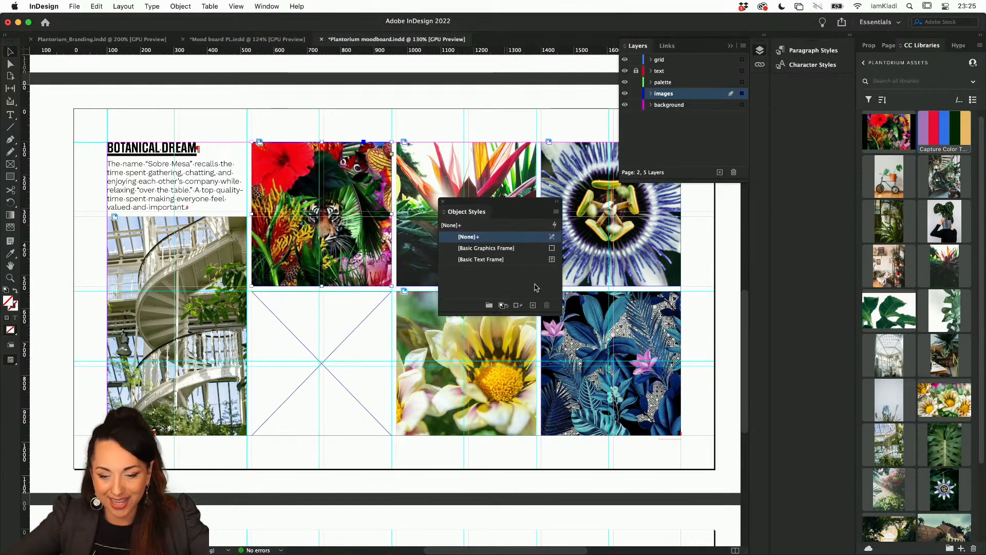
# - Create two object styles from the tiger image and set the drop shadow opacity of Object Style 2 to 35%
pyautogui.click(533, 305)
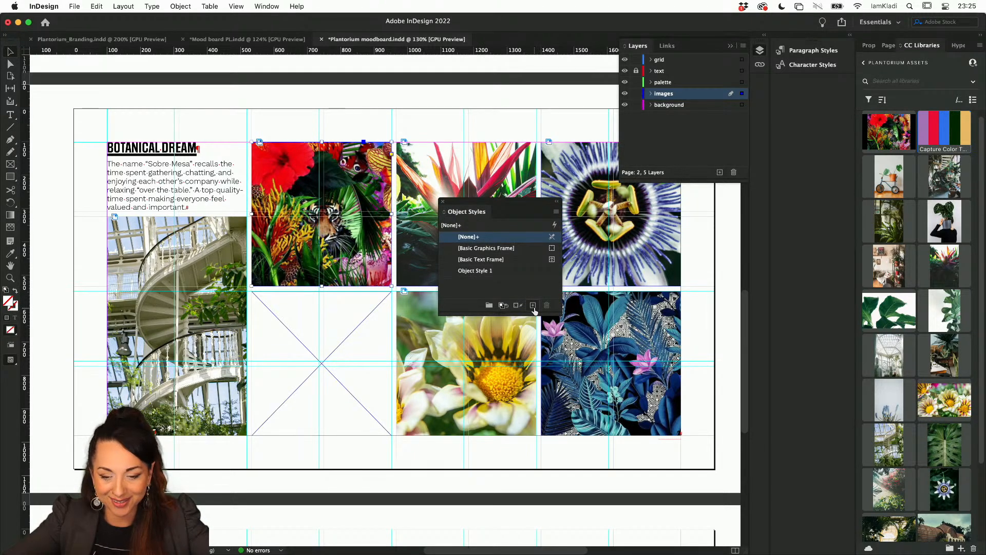
pyautogui.doubleClick(491, 271)
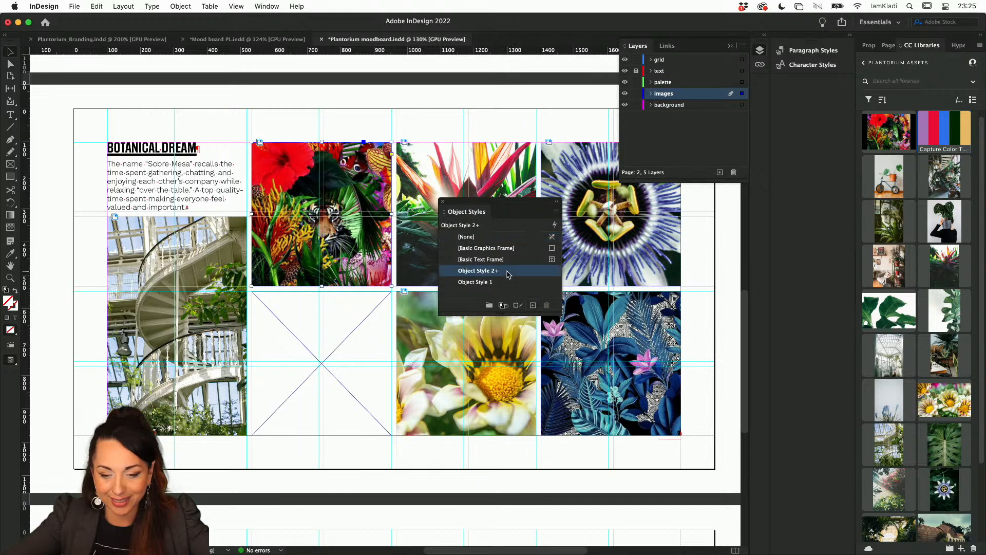
pyautogui.moveTo(460, 91); pyautogui.dragTo(651, 85)
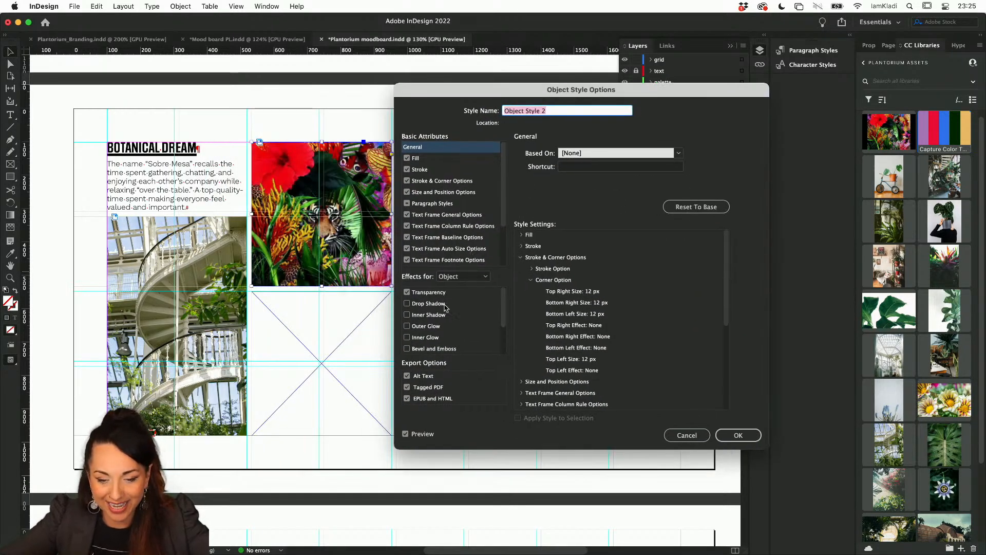
pyautogui.click(414, 304)
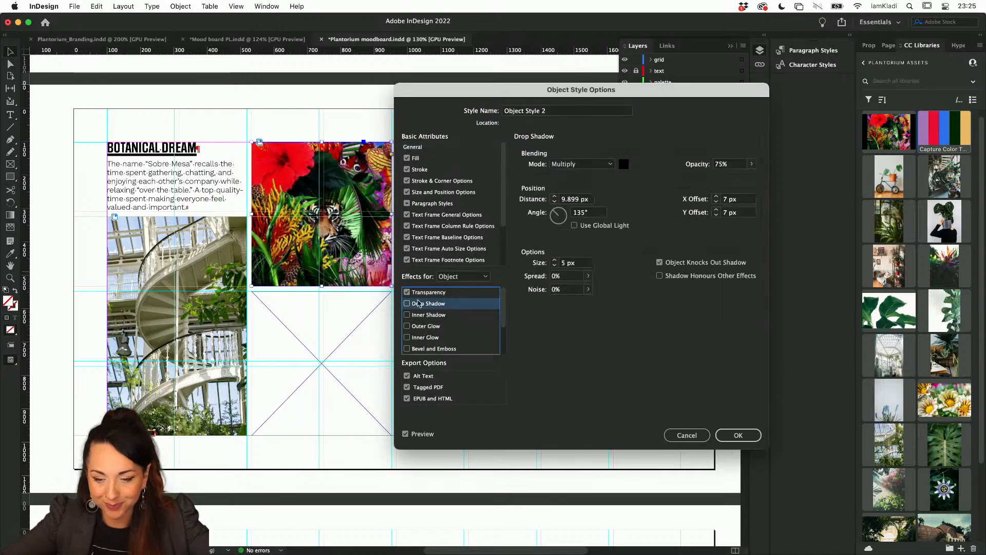
pyautogui.doubleClick(721, 164)
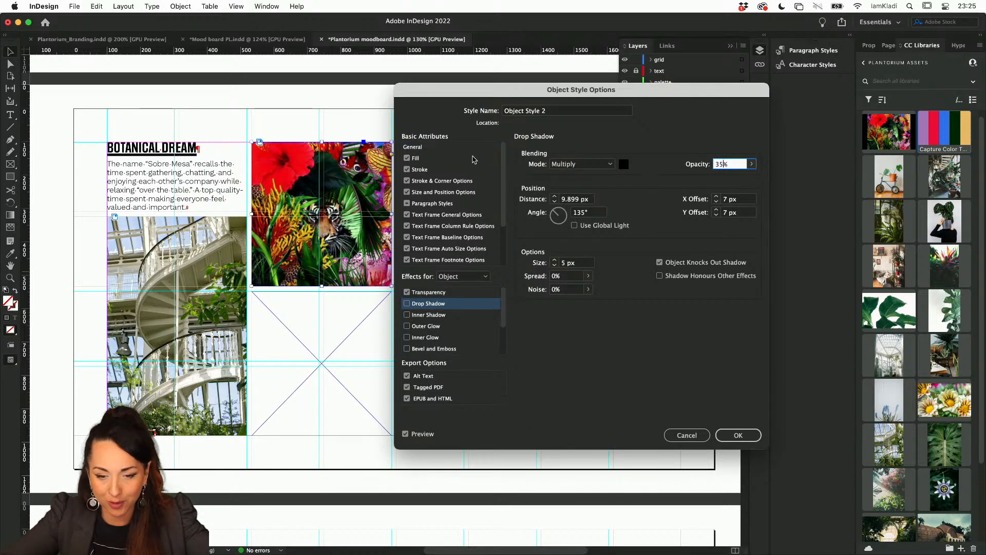
# - Set all four corner sizes of Object Style 2 to 38 px
pyautogui.click(462, 182)
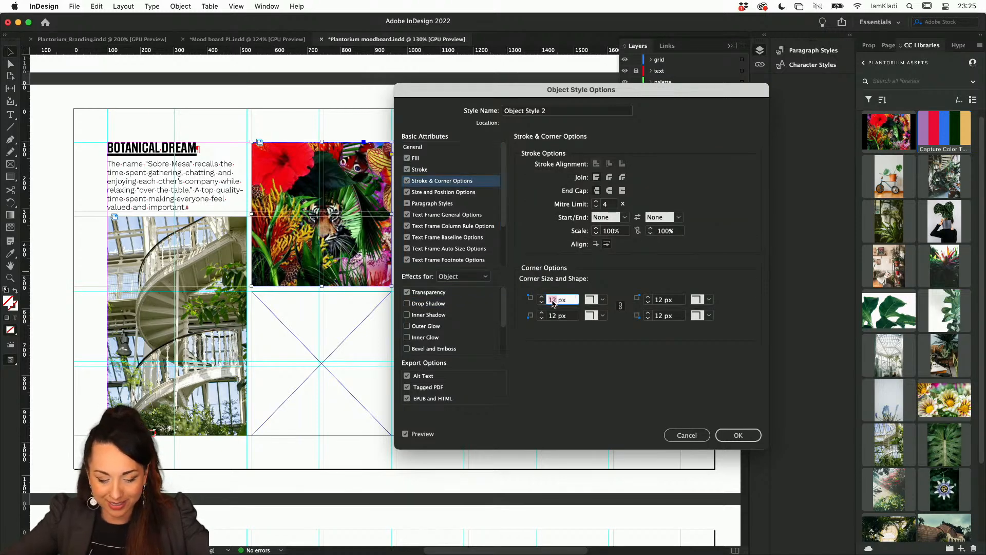
pyautogui.write('38')
pyautogui.click(668, 300)
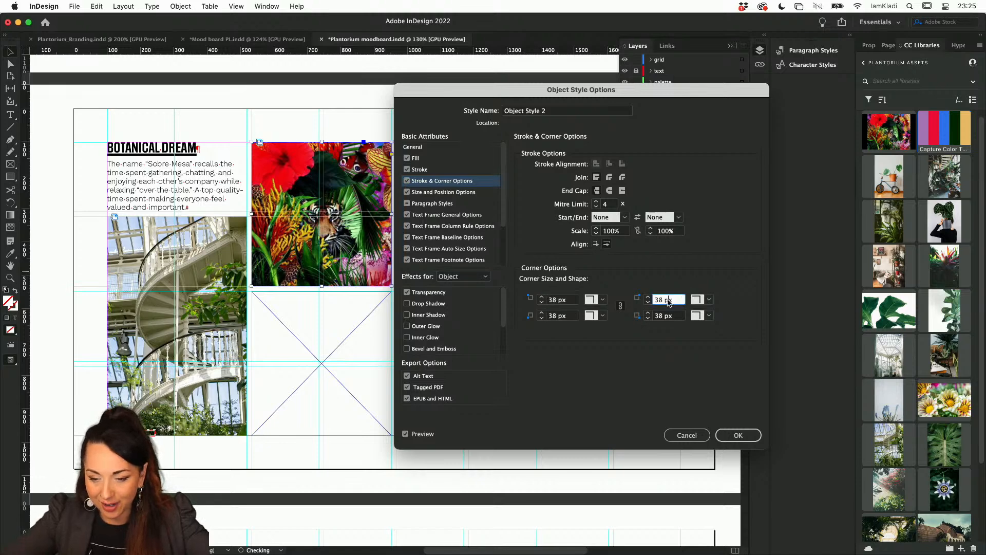
# - Give Object Style 2 a [Registration] stroke at 50% tint and save the style options
pyautogui.click(420, 169)
pyautogui.click(564, 161)
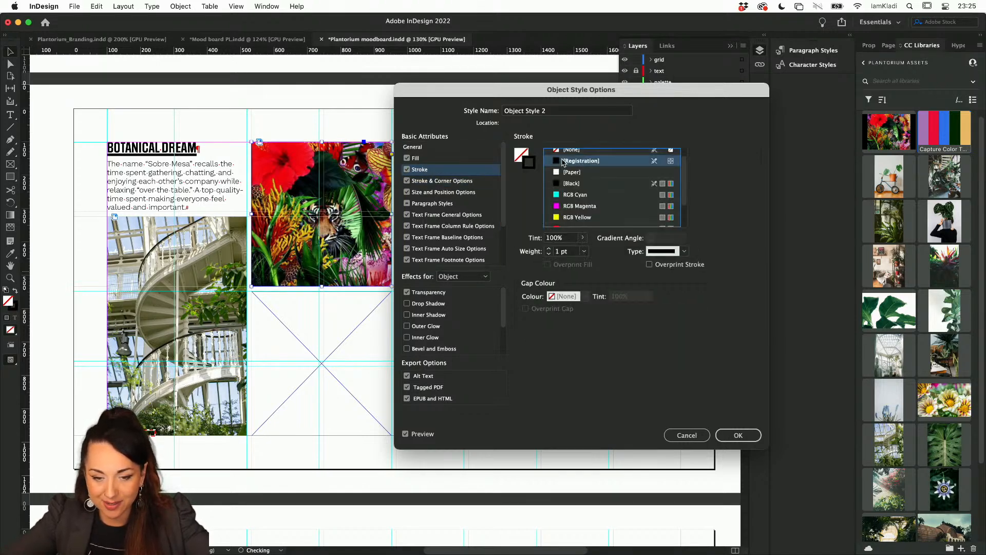
pyautogui.click(557, 238)
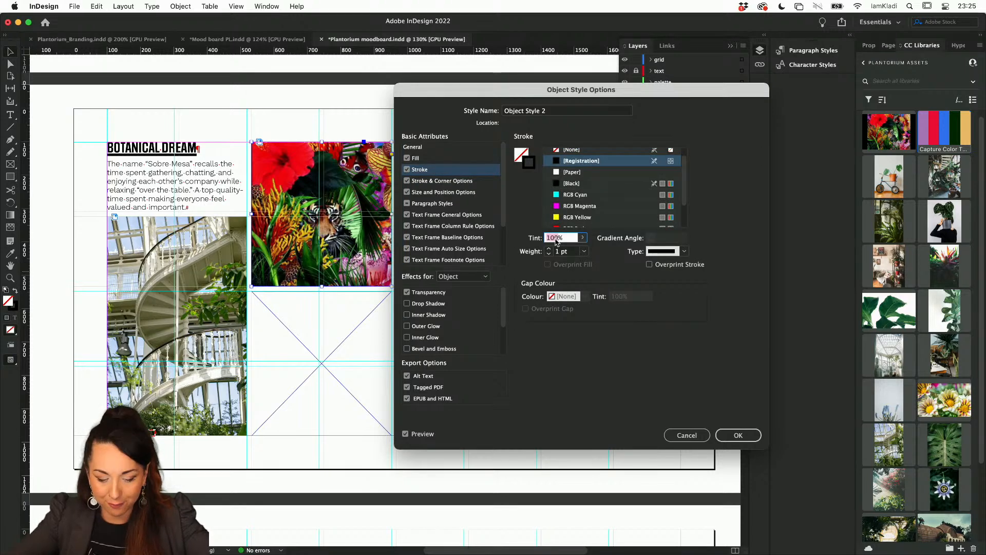
pyautogui.write('5')
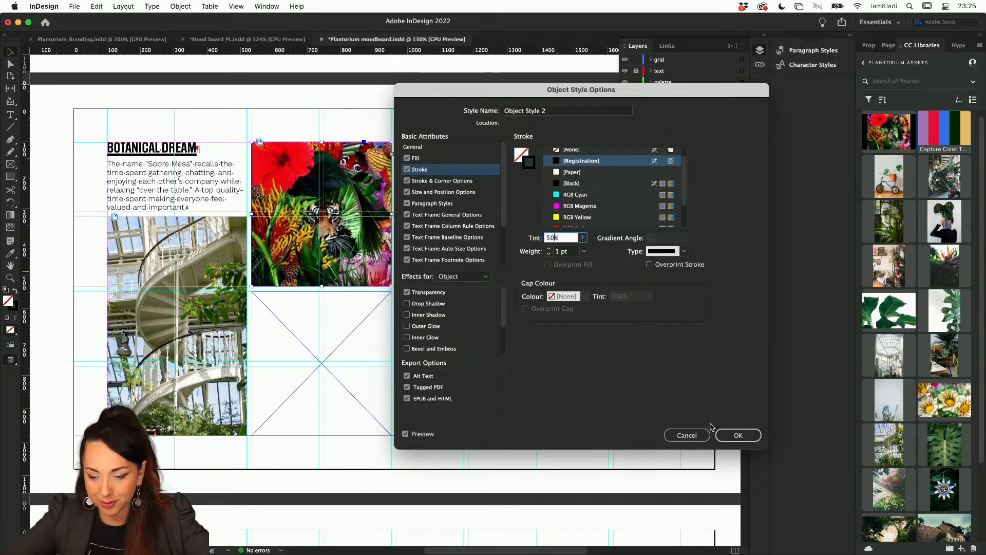
pyautogui.click(726, 434)
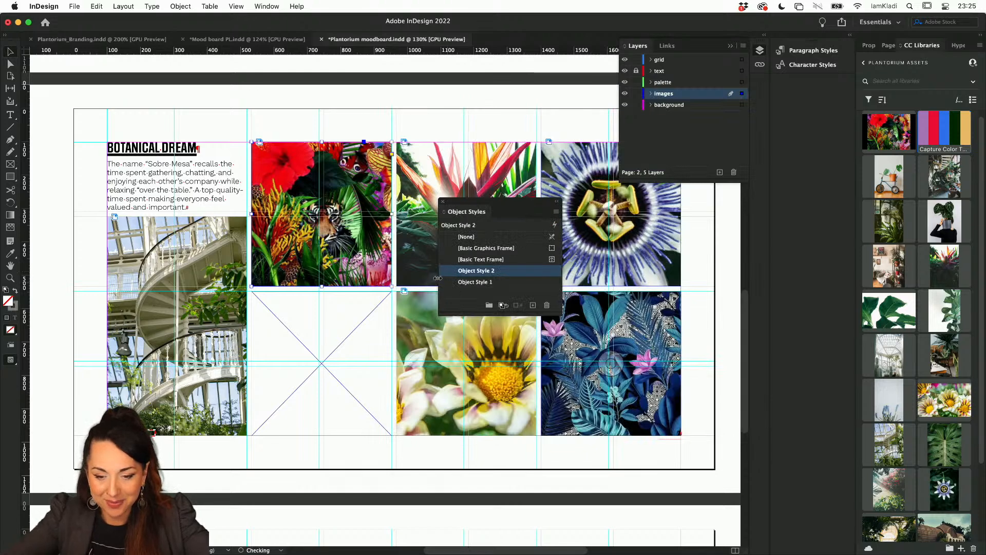
# - Apply Object Style 1 to the tiger image and Object Style 2 to the empty frame below it
pyautogui.click(473, 283)
pyautogui.click(377, 303)
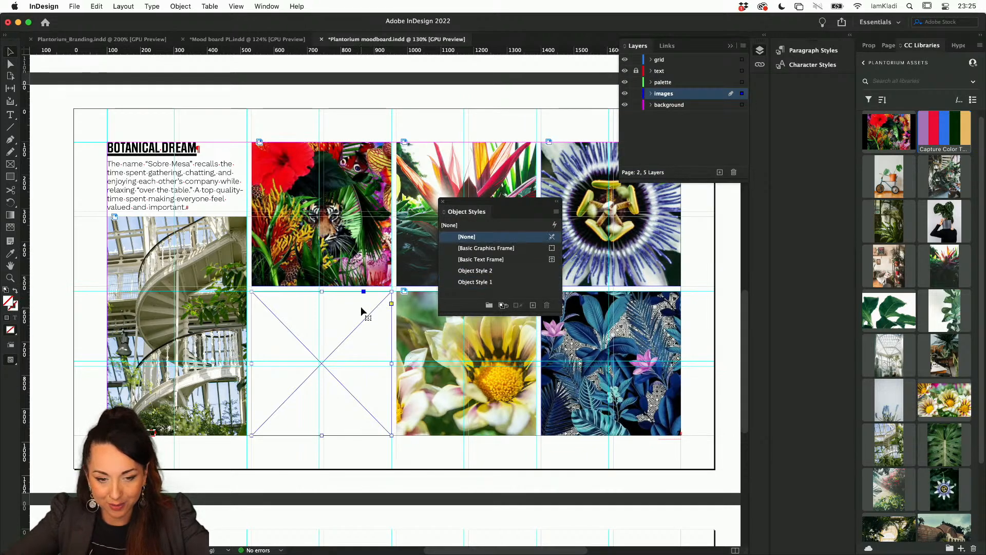
pyautogui.click(481, 271)
pyautogui.click(381, 247)
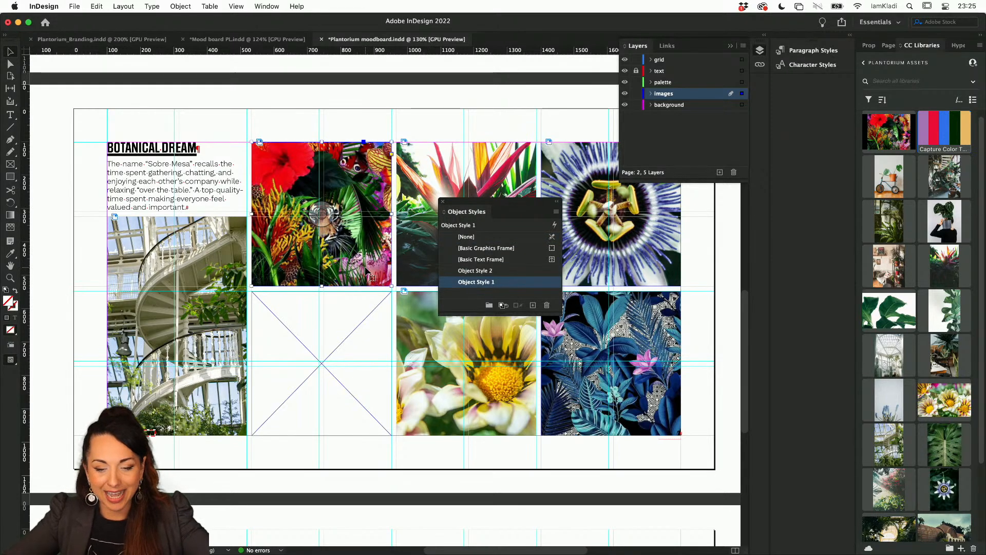
# - Apply Object Style 2 to the tiger image
pyautogui.scroll(5, 366, 268)
pyautogui.click(346, 317)
pyautogui.click(395, 306)
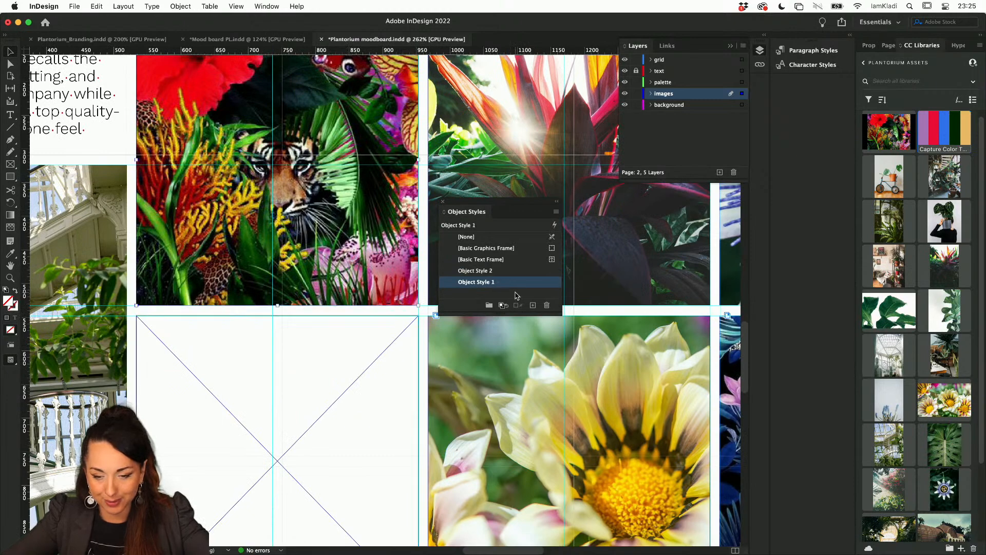
pyautogui.click(513, 272)
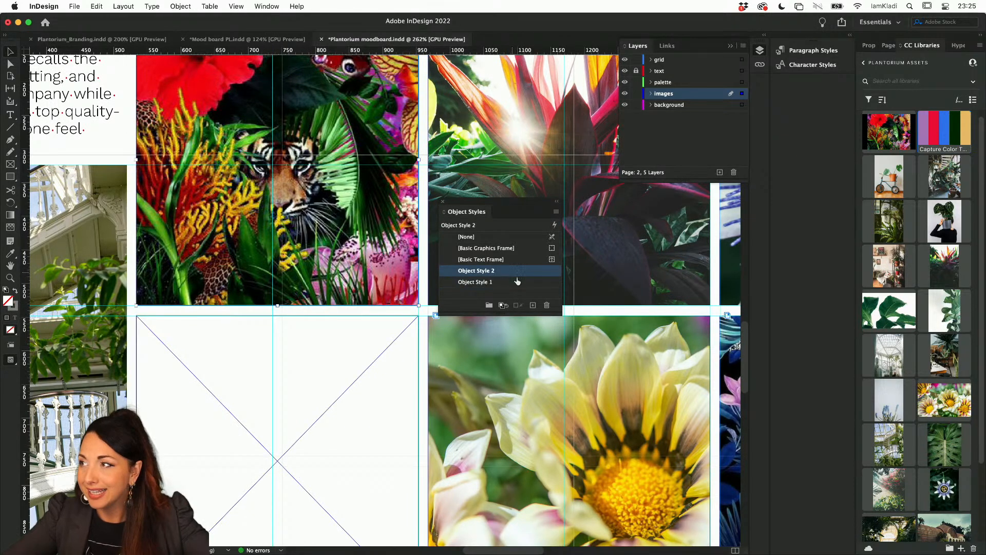
# - Create two more object styles based on Object Style 2
pyautogui.click(533, 305)
pyautogui.click(533, 305)
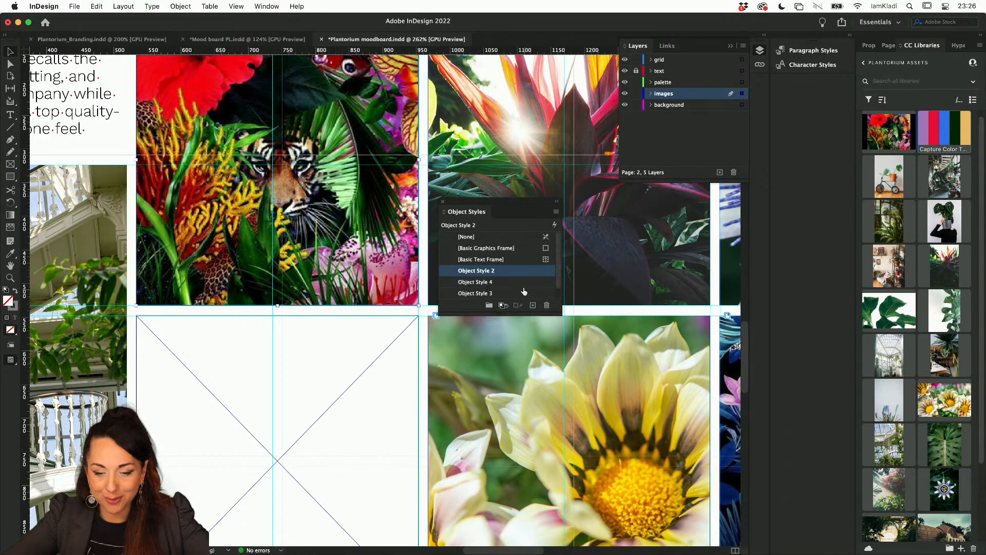
pyautogui.click(519, 282)
# - Set the stroke of Object Style 3 to RGB Magenta with a heavier weight and apply the style to the tiger image
pyautogui.doubleClick(517, 292)
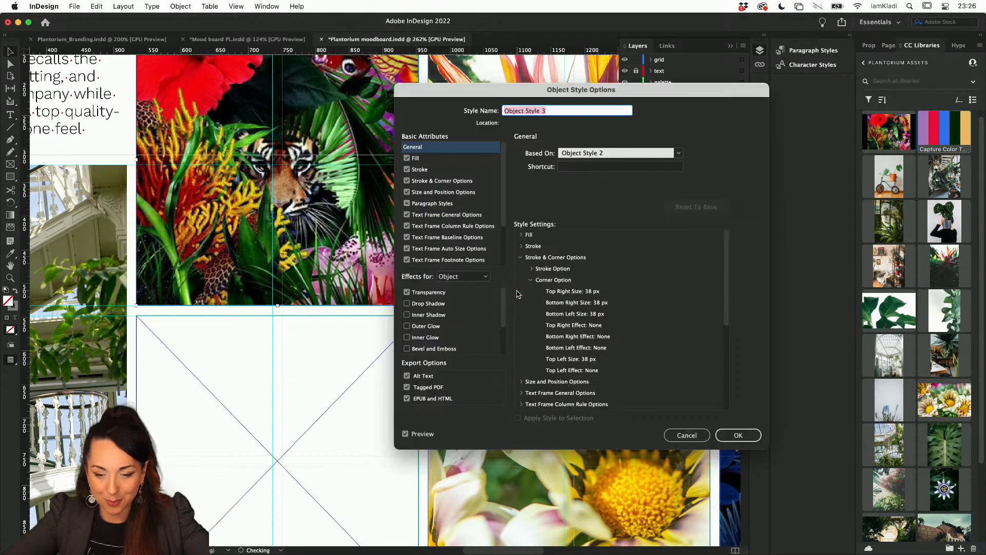
pyautogui.click(431, 170)
pyautogui.click(571, 209)
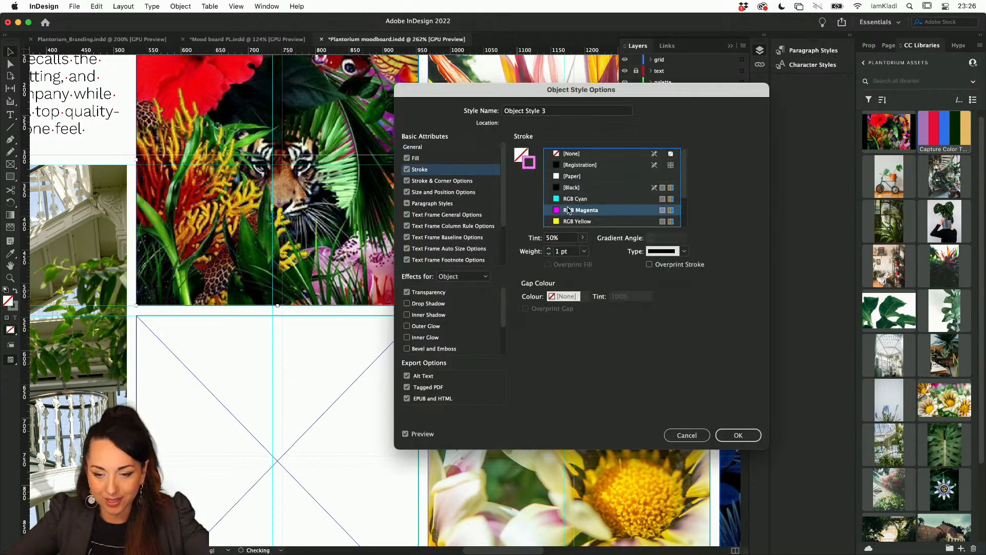
pyautogui.click(549, 248)
pyautogui.click(549, 248)
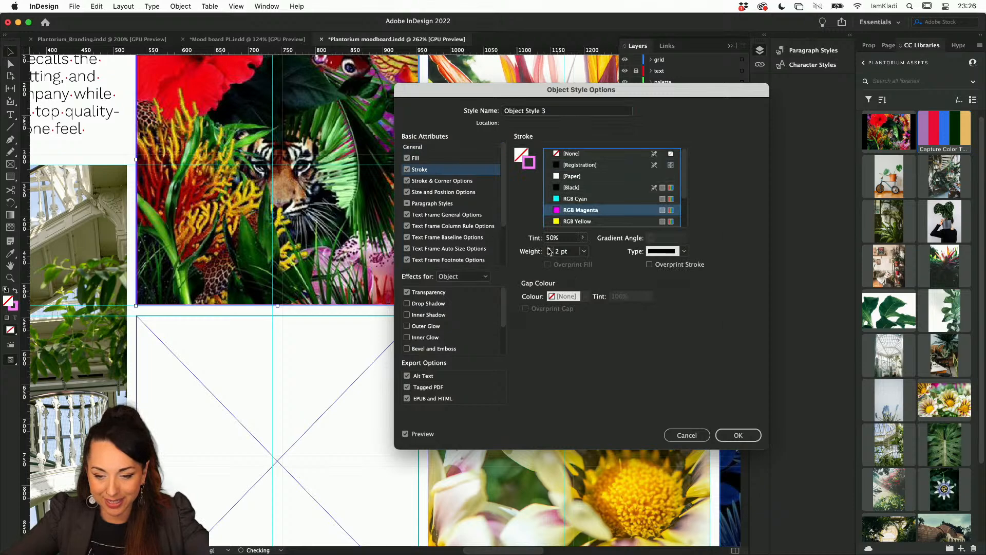
pyautogui.click(549, 248)
pyautogui.click(549, 247)
pyautogui.click(738, 435)
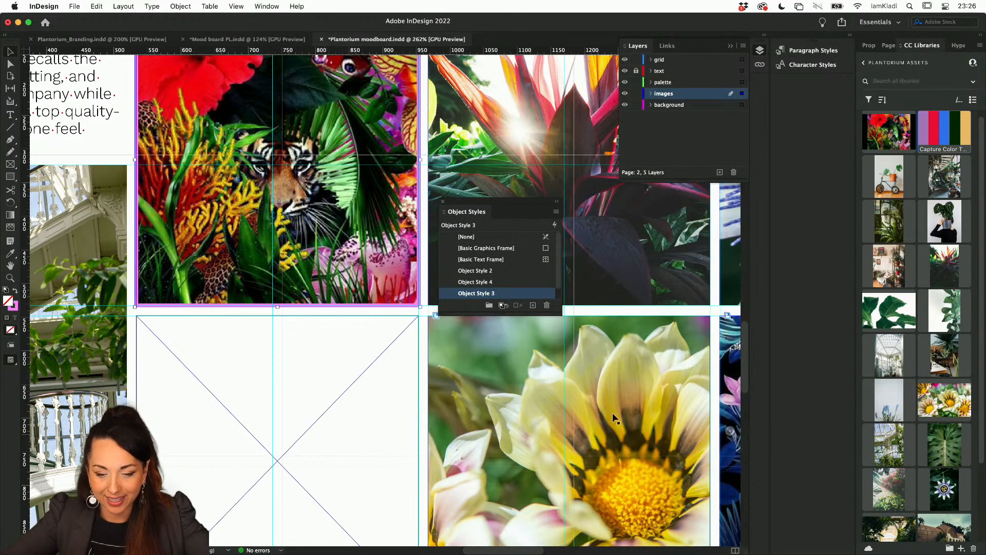
# - Switch the moodboard page to preview mode, hiding the guides and frame edges
pyautogui.click(356, 357)
pyautogui.click(399, 202)
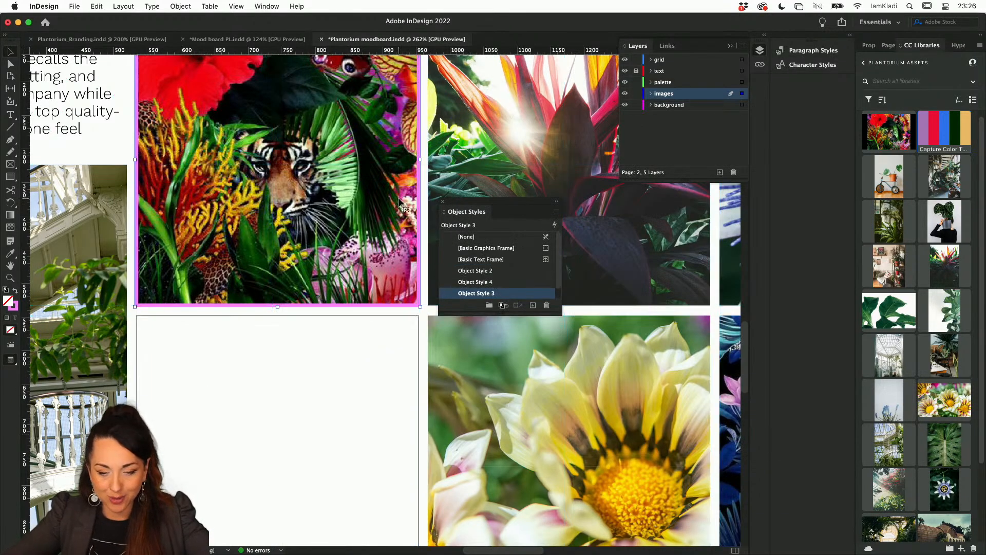
pyautogui.press('w')
# - Apply Object Style 3 to the red-leaved plant image and the yellow flower image
pyautogui.click(569, 180)
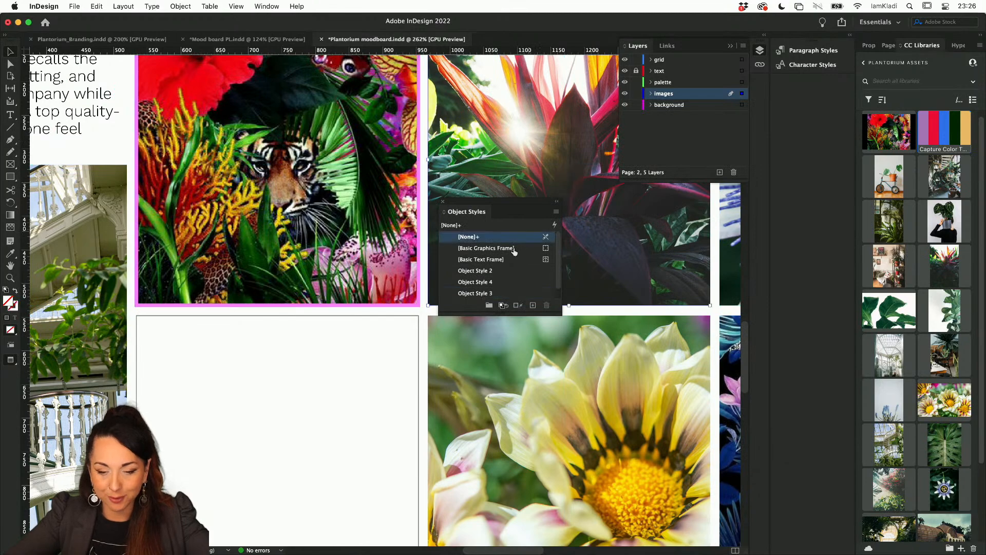
pyautogui.click(489, 293)
pyautogui.click(566, 368)
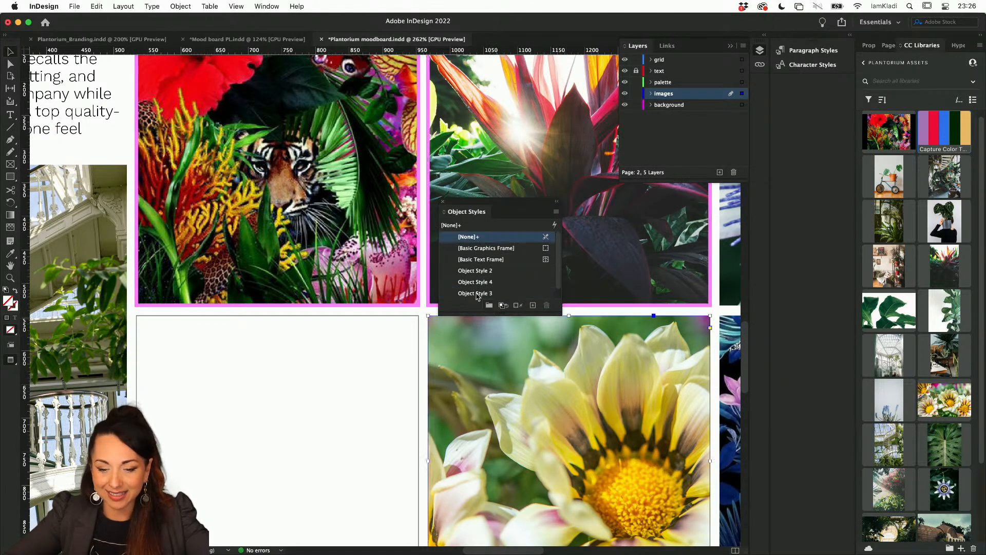
pyautogui.click(476, 293)
pyautogui.scroll(-6, 336, 367)
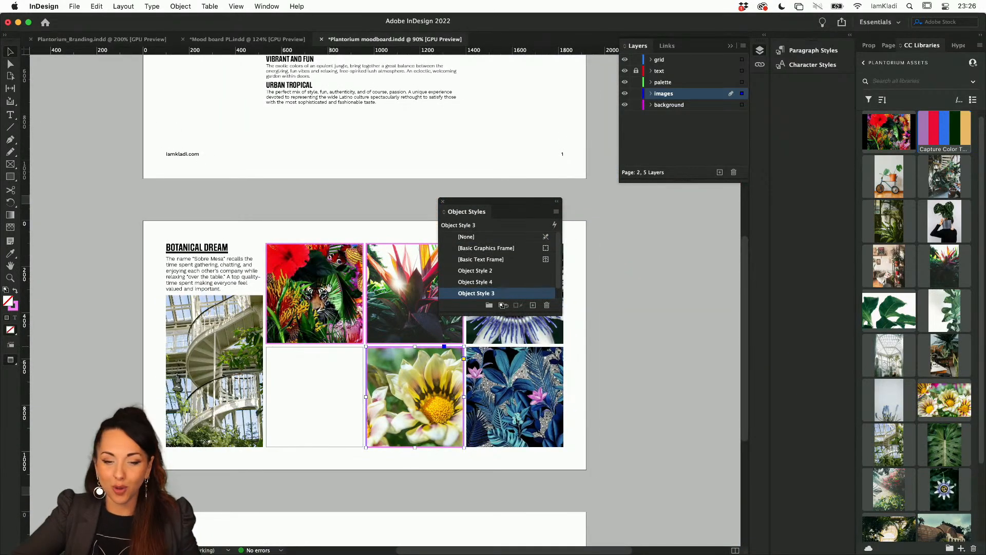
pyautogui.click(326, 225)
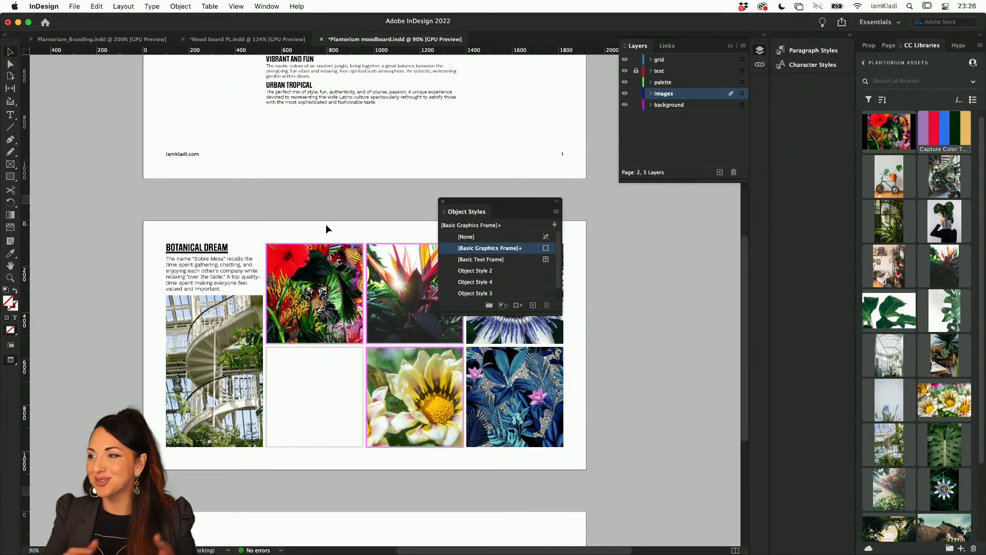